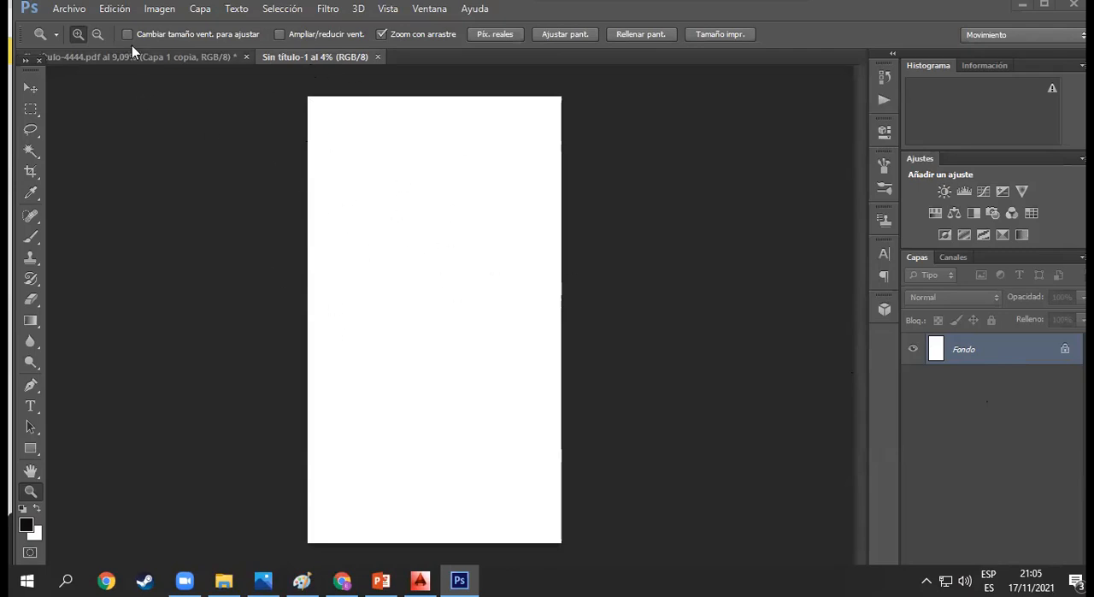
pyautogui.click(69, 9)
pyautogui.click(73, 26)
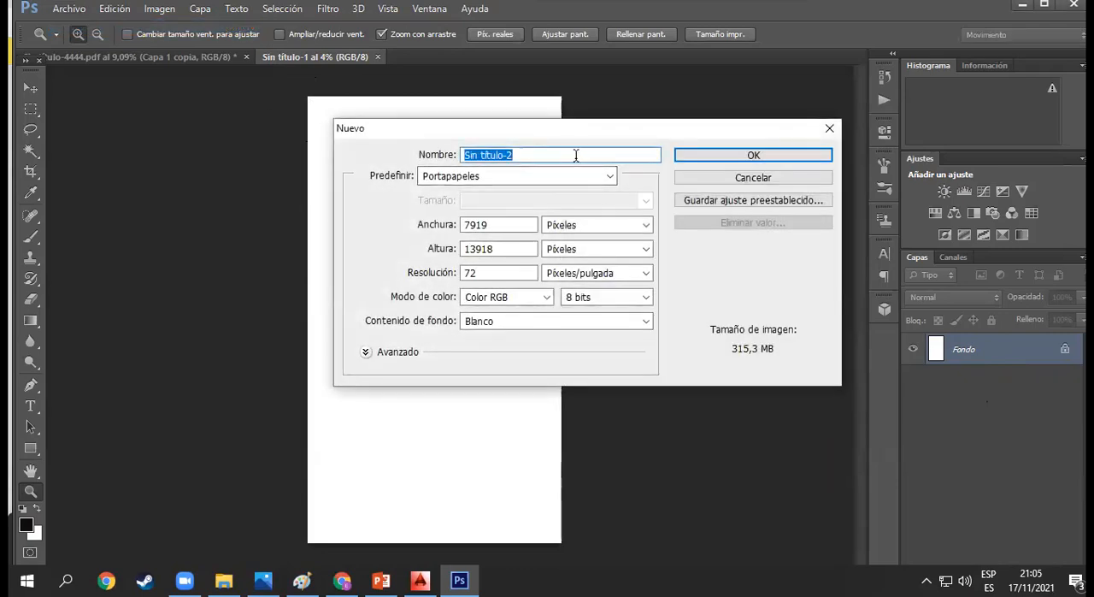
pyautogui.write('Lenzo')
pyautogui.click(394, 224)
pyautogui.click(645, 228)
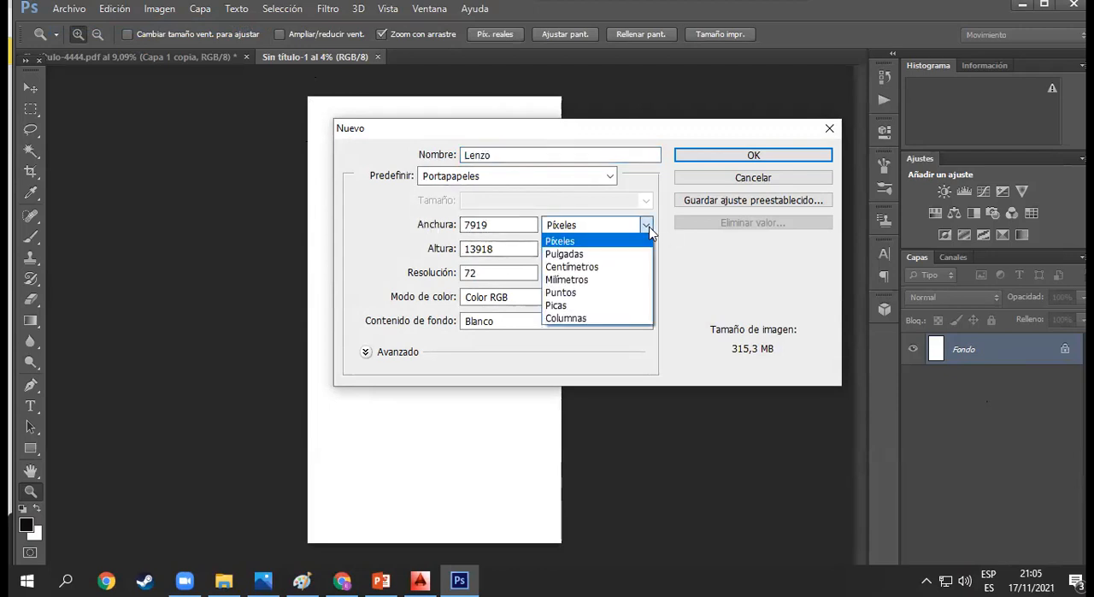
pyautogui.click(636, 267)
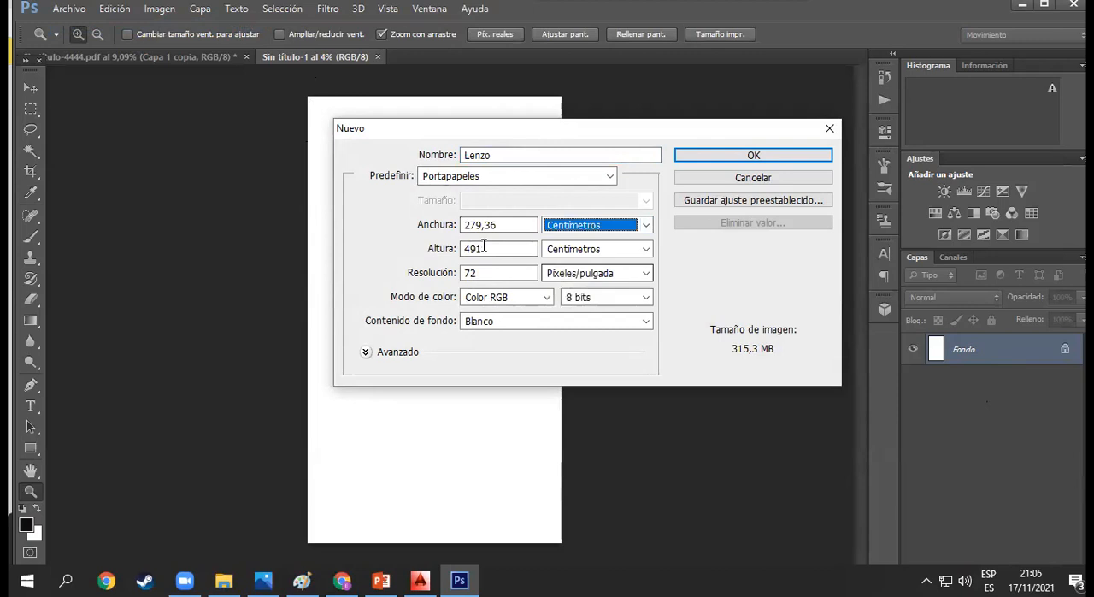
pyautogui.moveTo(501, 224); pyautogui.dragTo(453, 244)
pyautogui.write('150')
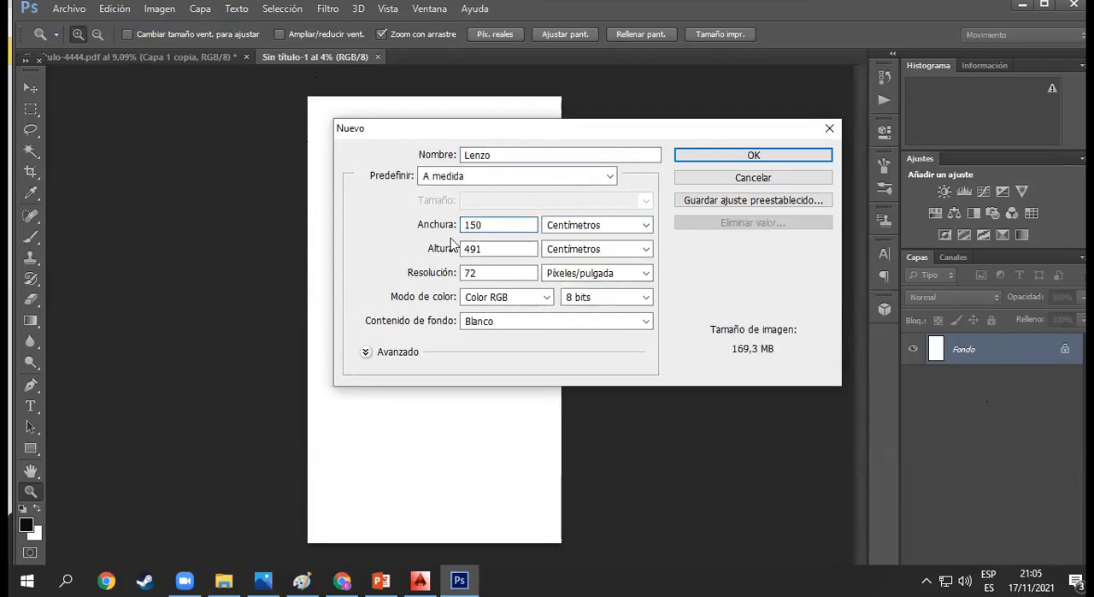
pyautogui.press('Return')
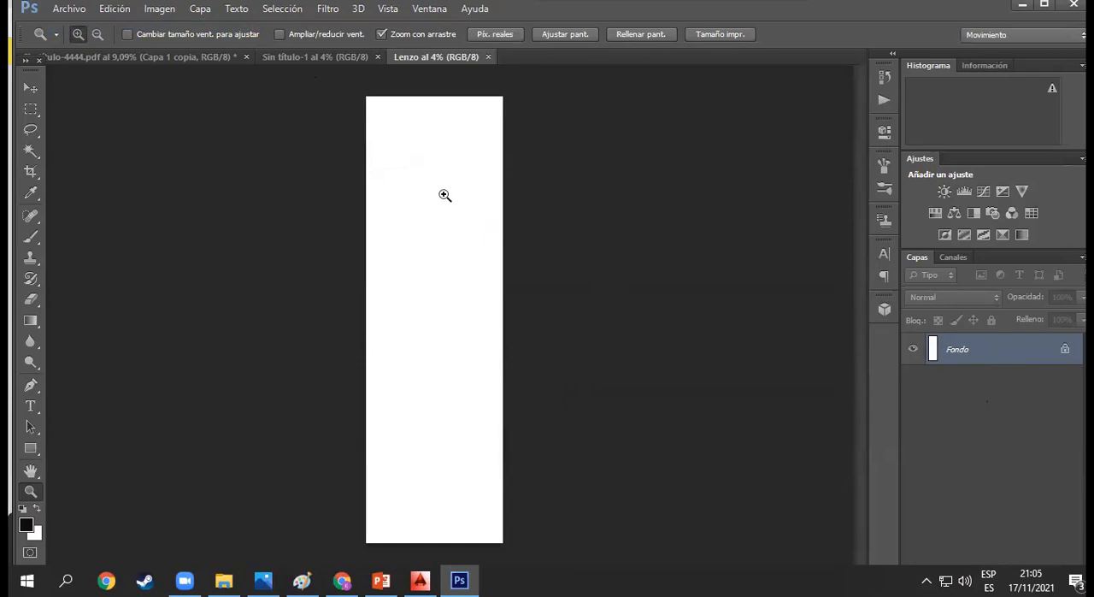
pyautogui.click(487, 58)
# - Start a new document named tuu and switch its dimension units to centimetres
pyautogui.click(61, 10)
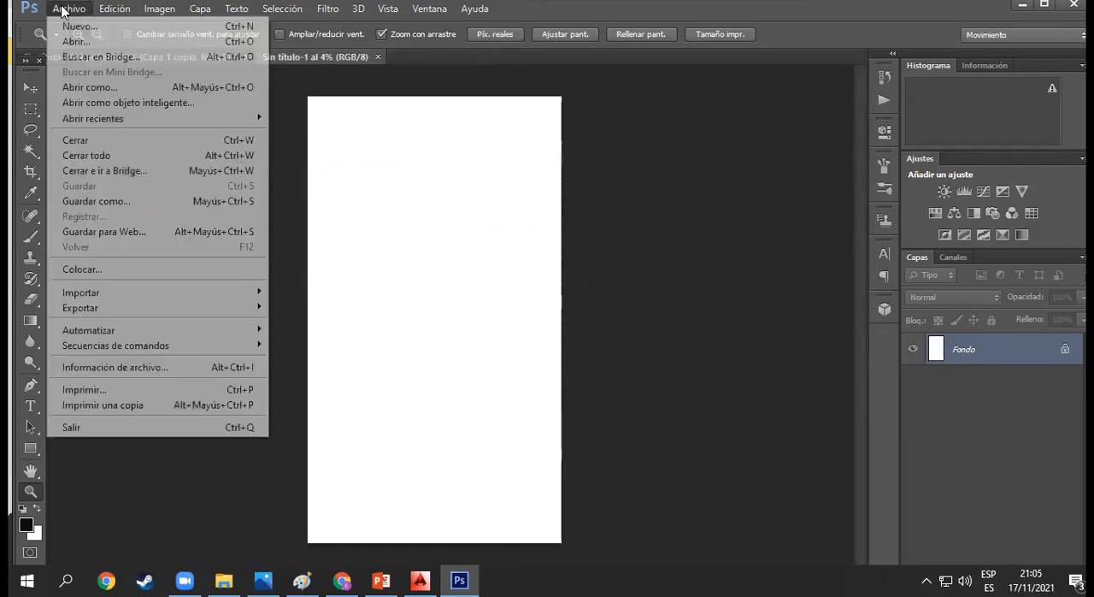
pyautogui.click(72, 26)
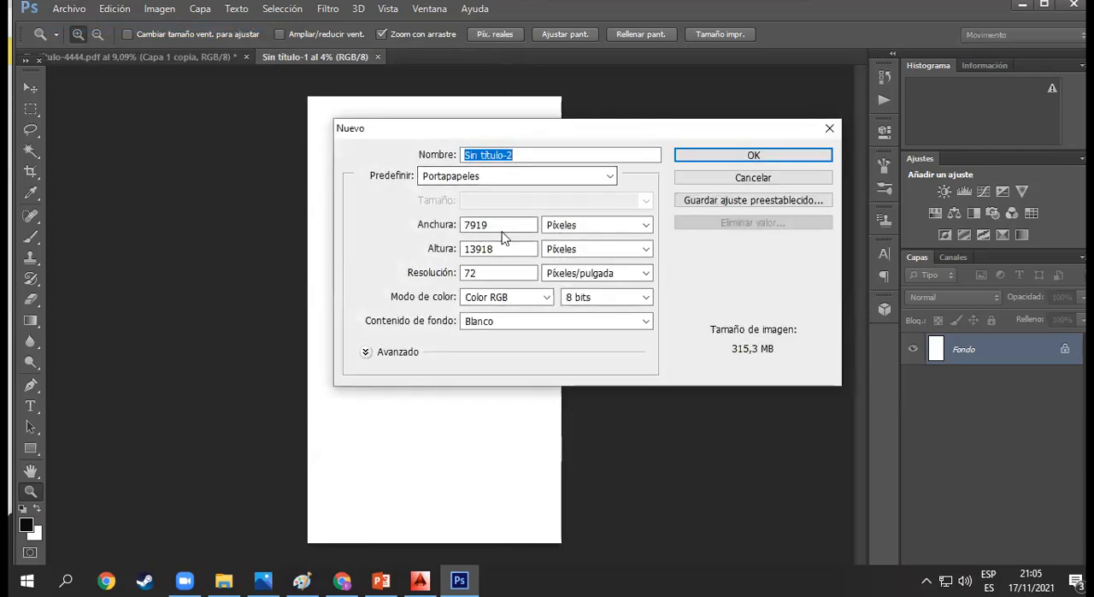
pyautogui.write('tuu')
pyautogui.click(670, 230)
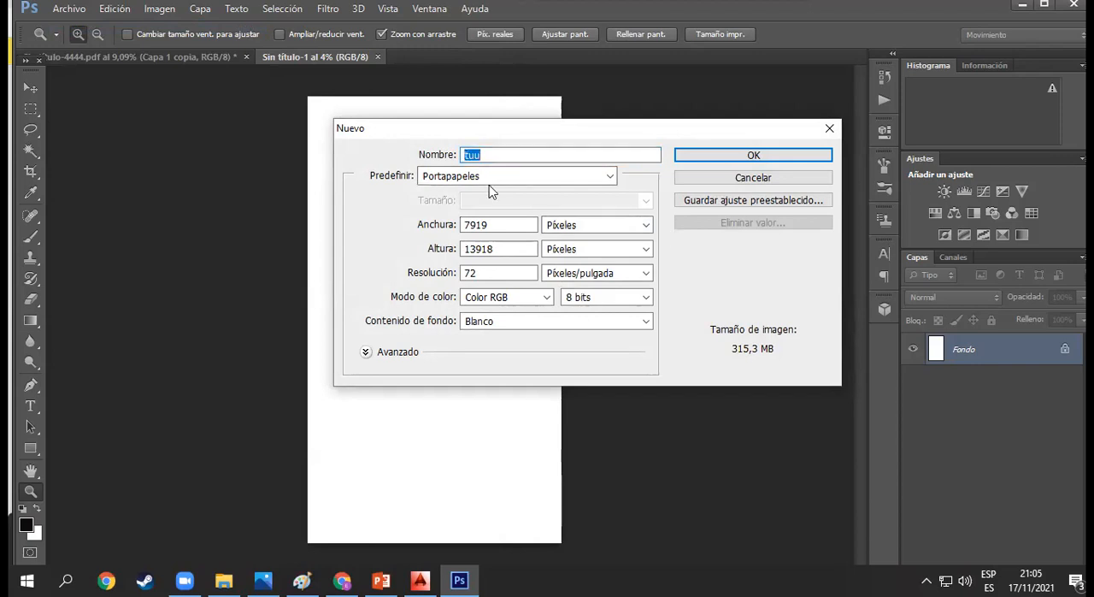
pyautogui.click(647, 229)
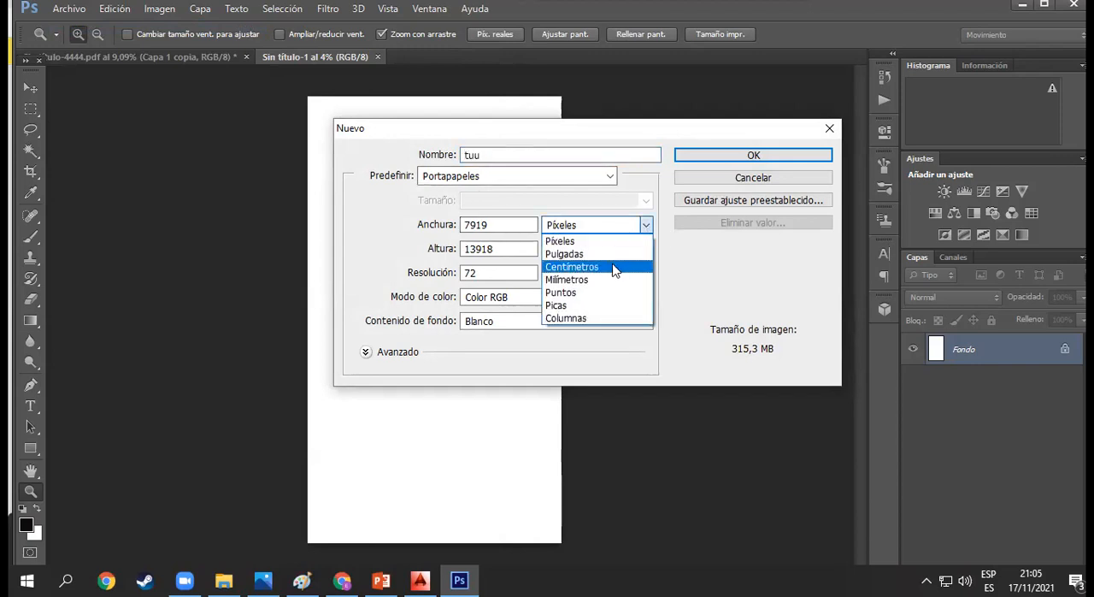
pyautogui.click(614, 267)
# - Set the new document's width to 150 cm and its height to 200 cm
pyautogui.moveTo(511, 229); pyautogui.dragTo(438, 231)
pyautogui.write('200')
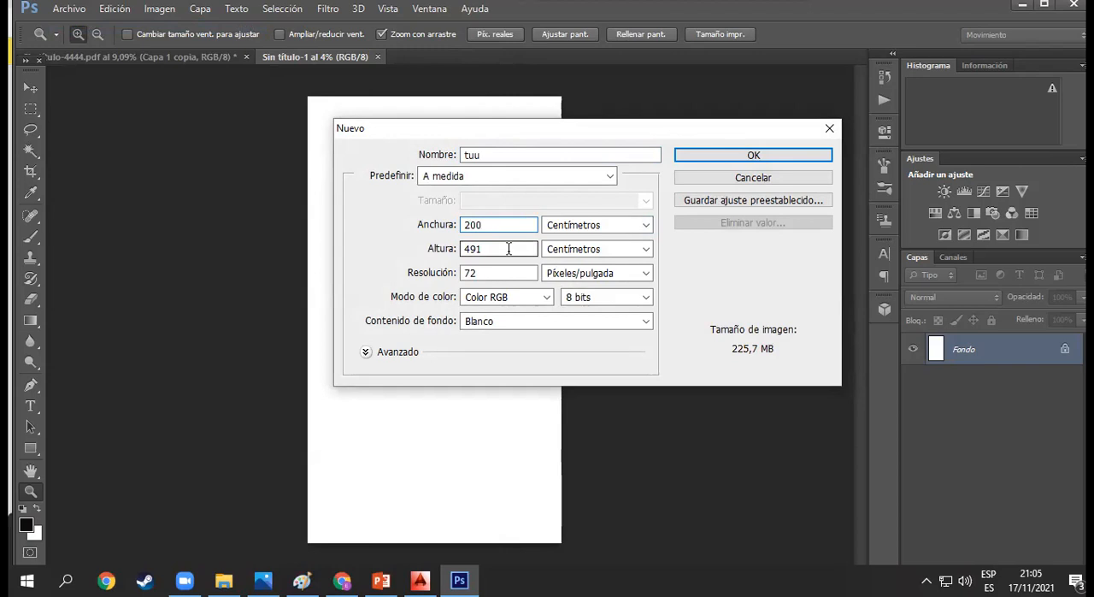
pyautogui.moveTo(501, 248); pyautogui.dragTo(459, 248)
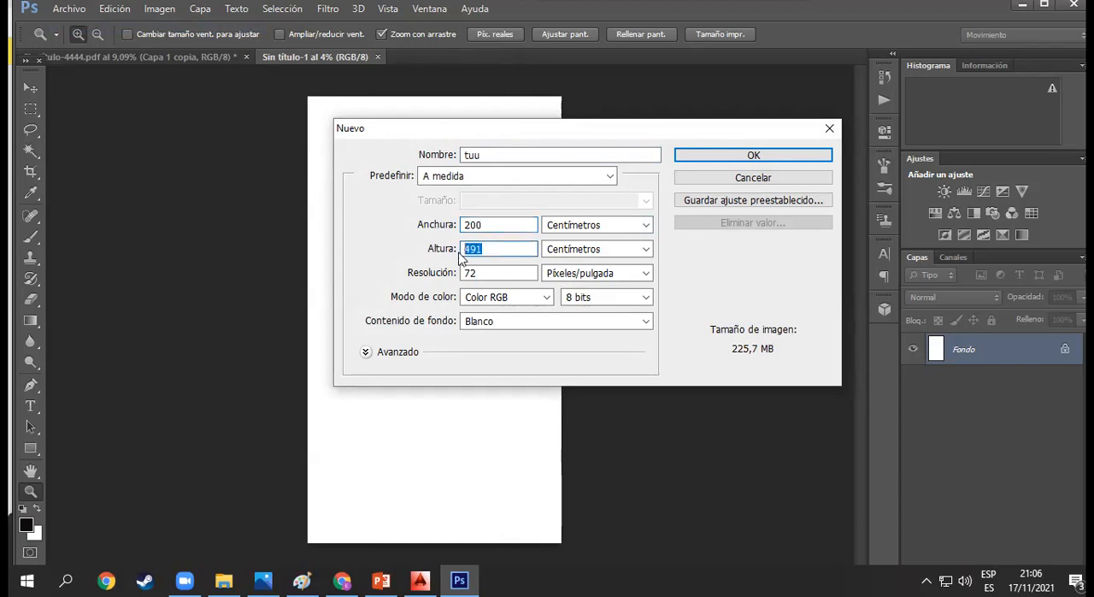
pyautogui.write('200')
pyautogui.click(463, 224)
pyautogui.doubleClick(462, 224)
pyautogui.write('150')
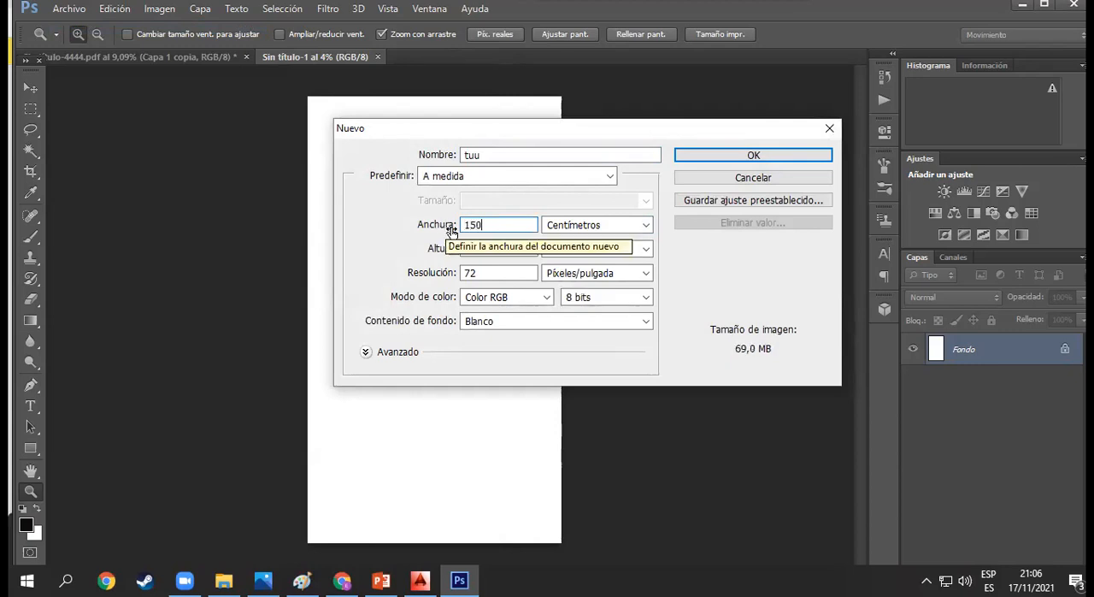
pyautogui.click(679, 275)
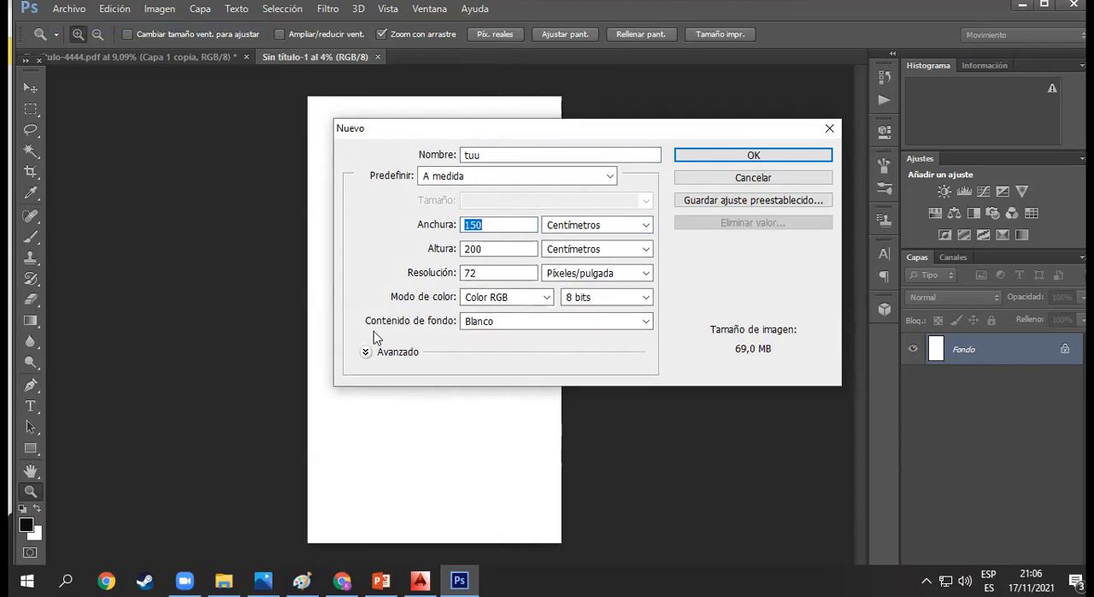
# - Choose Blanco as the background content and create the document
pyautogui.click(645, 325)
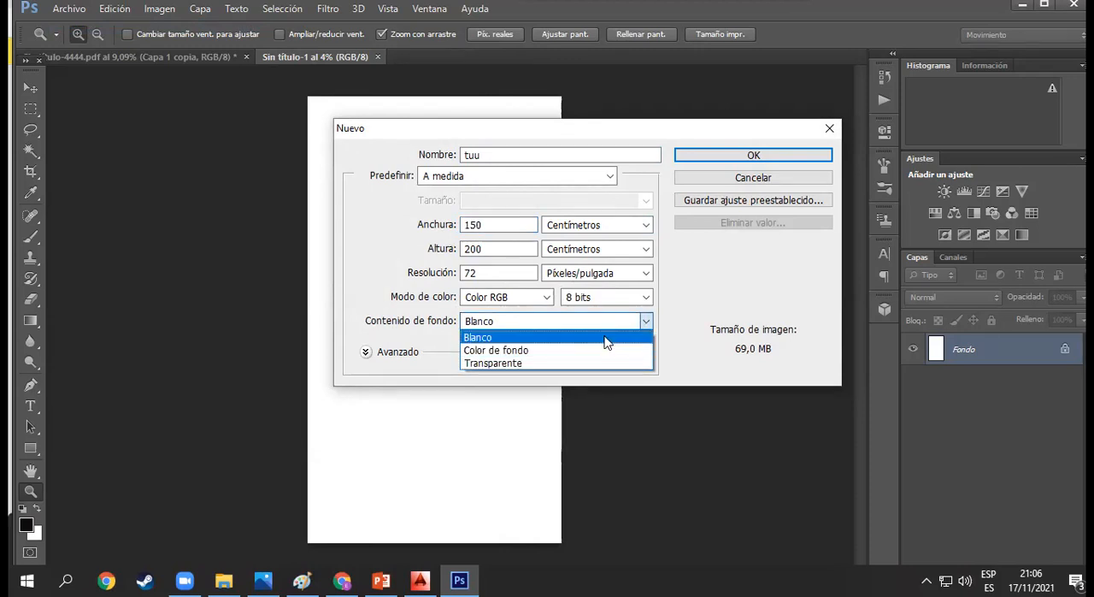
pyautogui.click(609, 338)
pyautogui.click(759, 156)
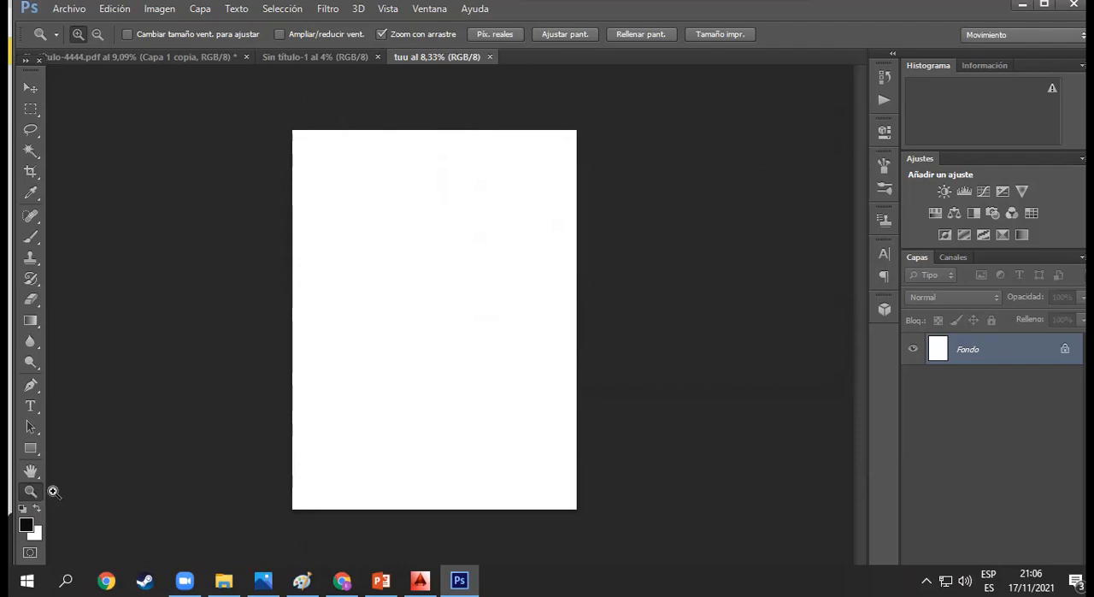
# - Examine the blank canvas zoomed in, at actual pixel size, and zoomed back out
pyautogui.moveTo(371, 279); pyautogui.dragTo(467, 158)
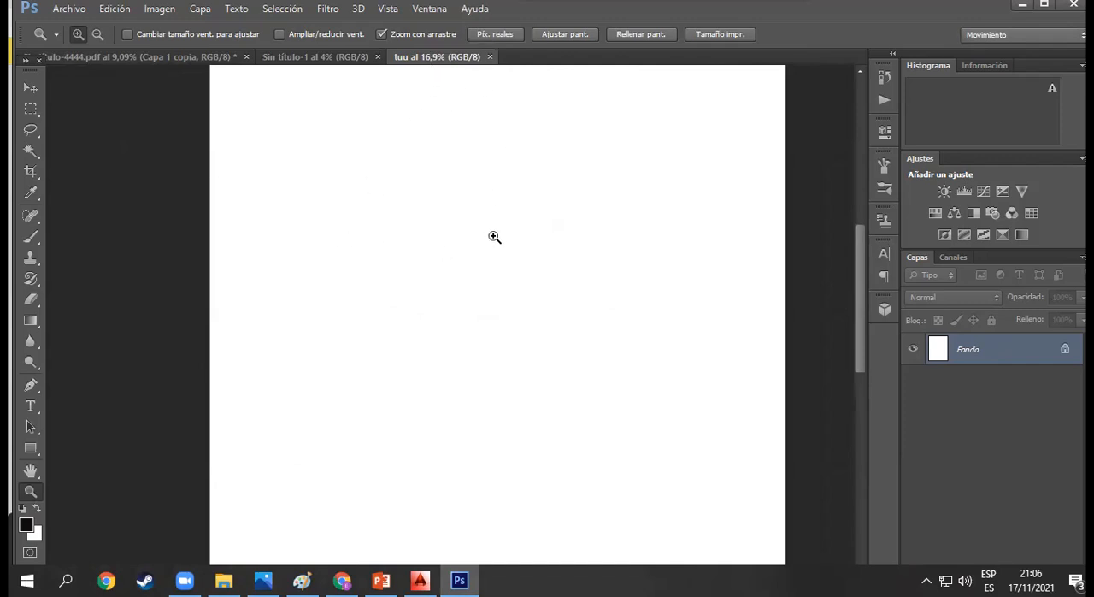
pyautogui.scroll(3, 519, 177)
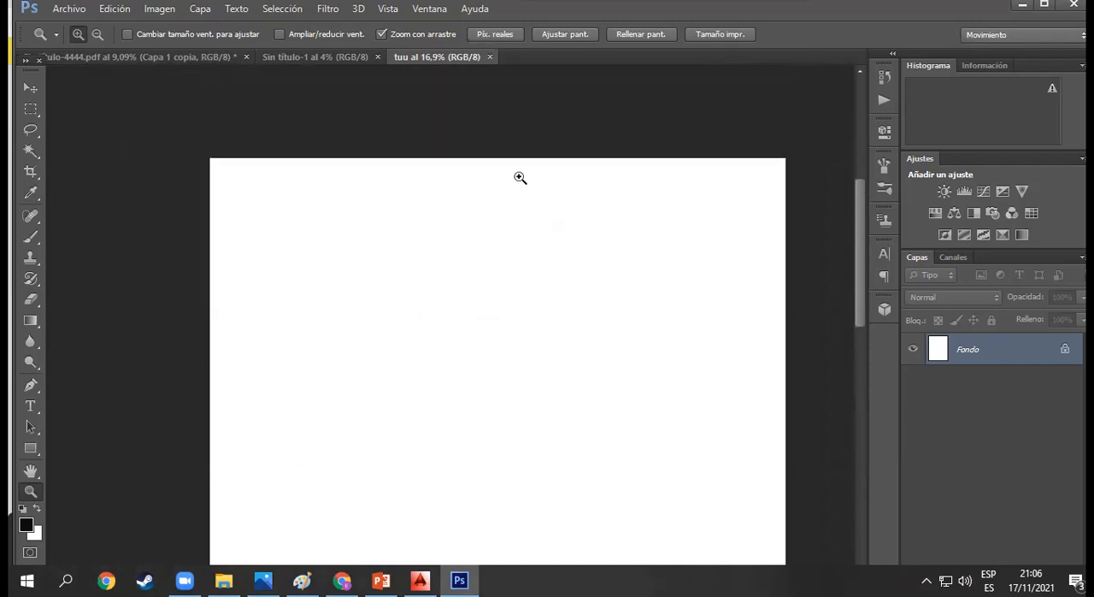
pyautogui.click(503, 39)
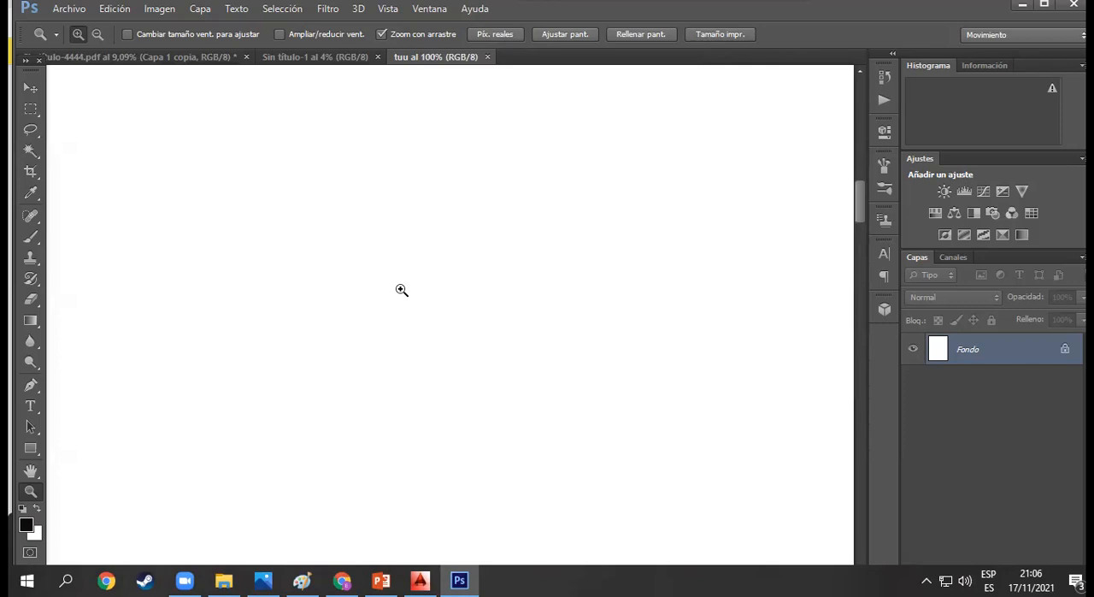
pyautogui.scroll(-3, 421, 257)
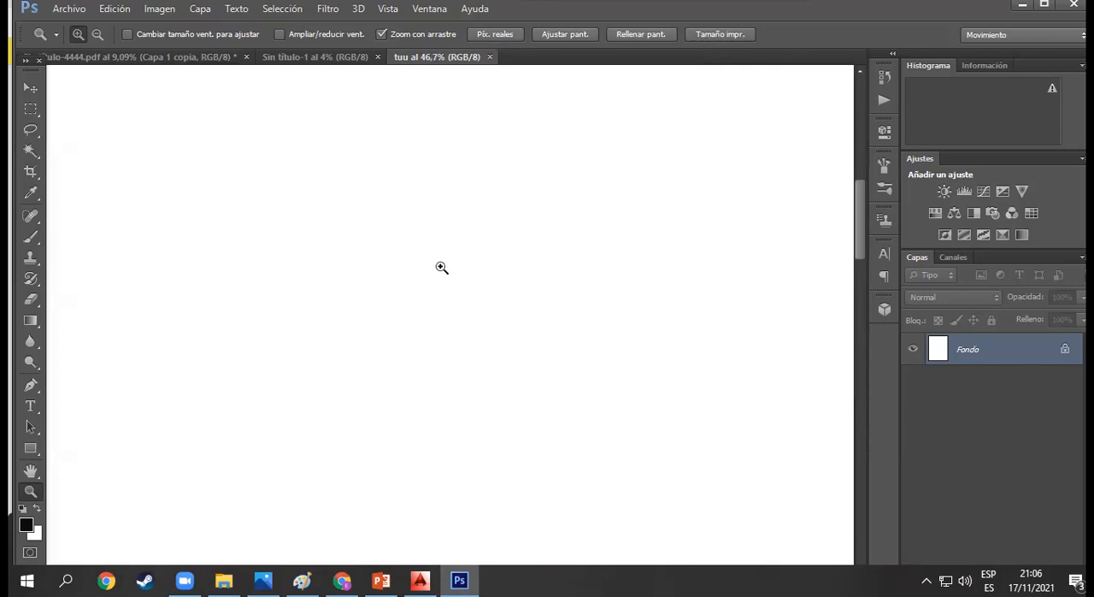
pyautogui.scroll(-3, 413, 236)
pyautogui.scroll(-2, 530, 279)
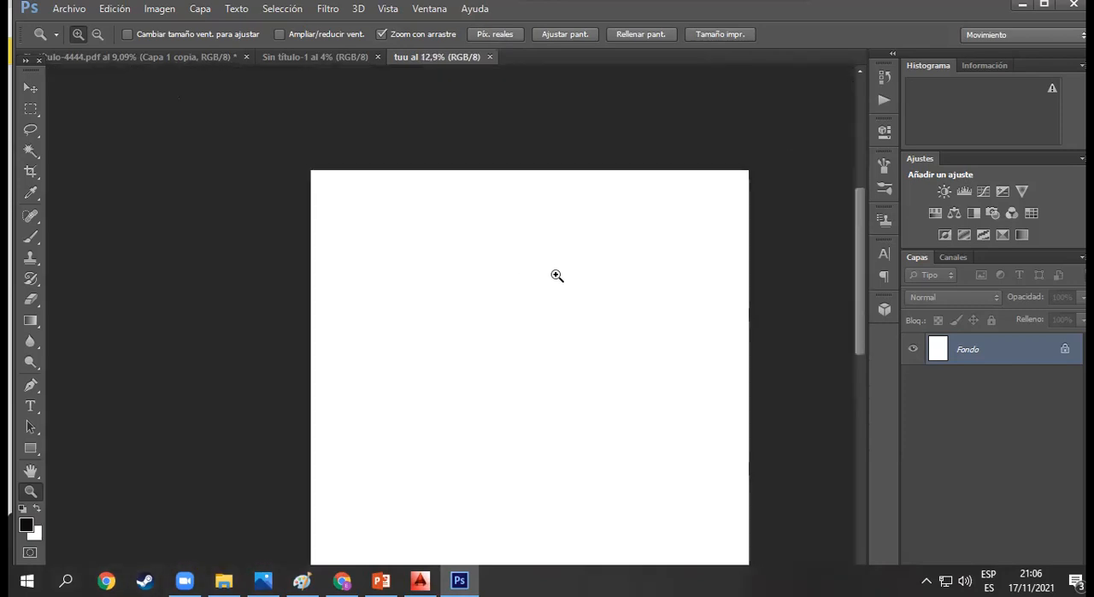
pyautogui.scroll(-1, 466, 389)
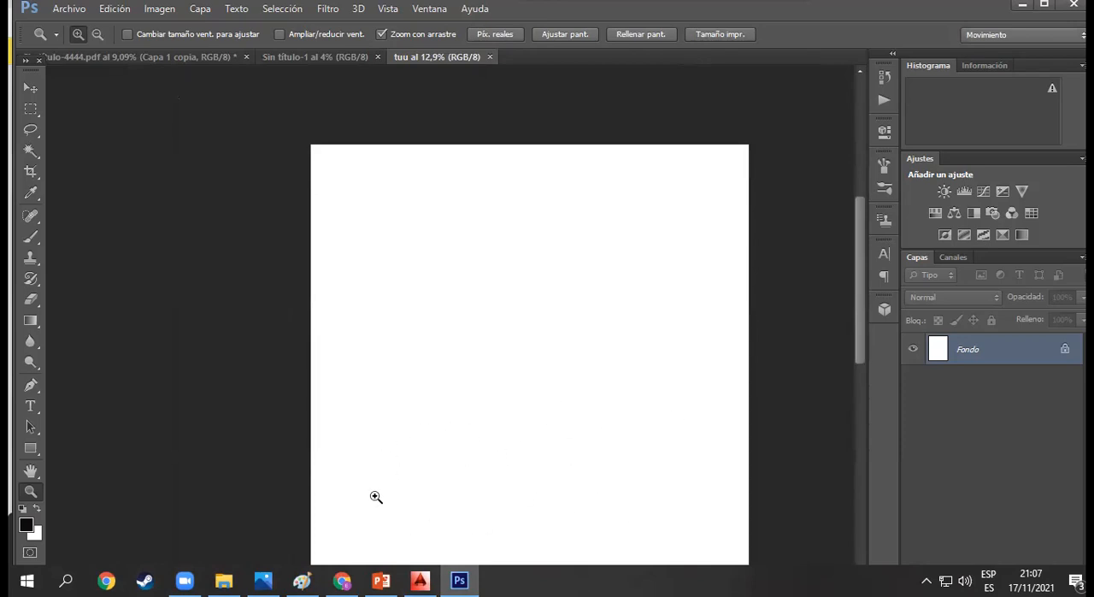
pyautogui.scroll(-2, 512, 443)
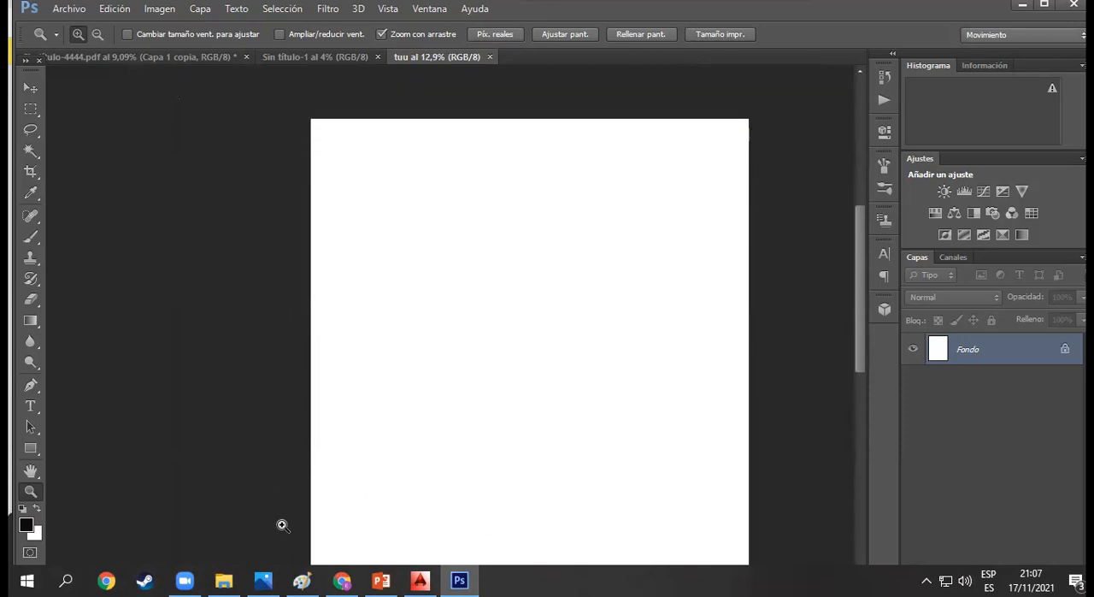
# - Copy the house render from the Photos app and paste it into the tuu document in Photoshop
pyautogui.click(263, 581)
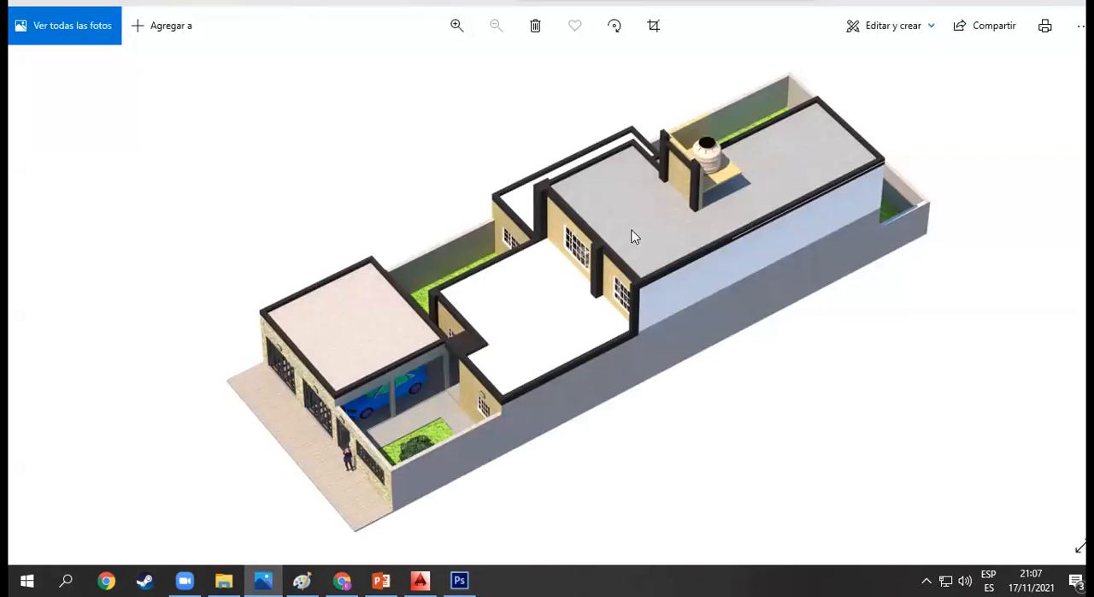
pyautogui.rightClick(506, 285)
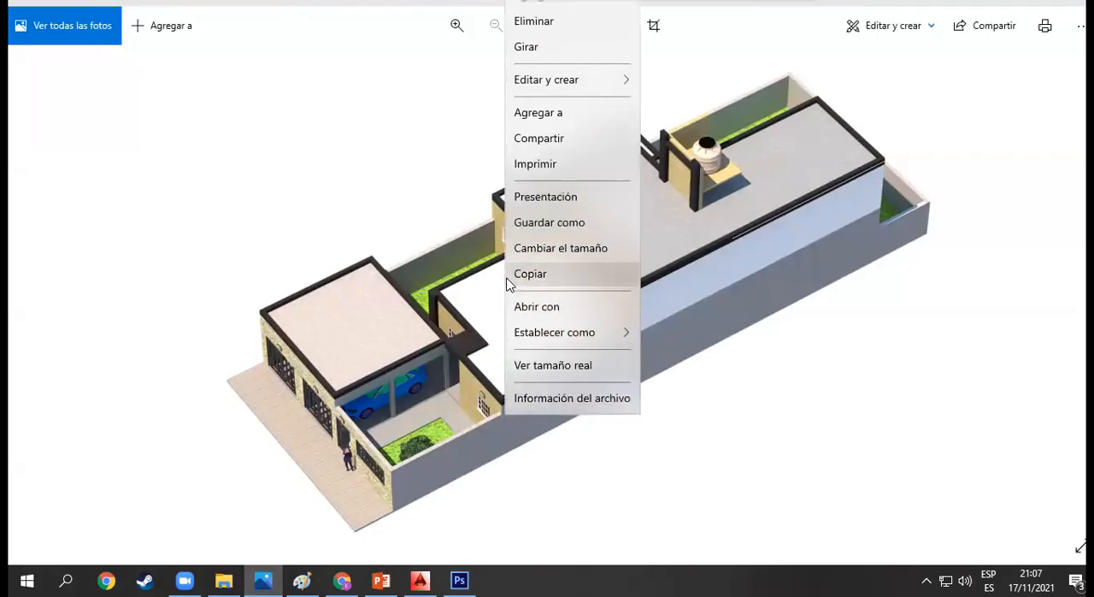
pyautogui.click(524, 282)
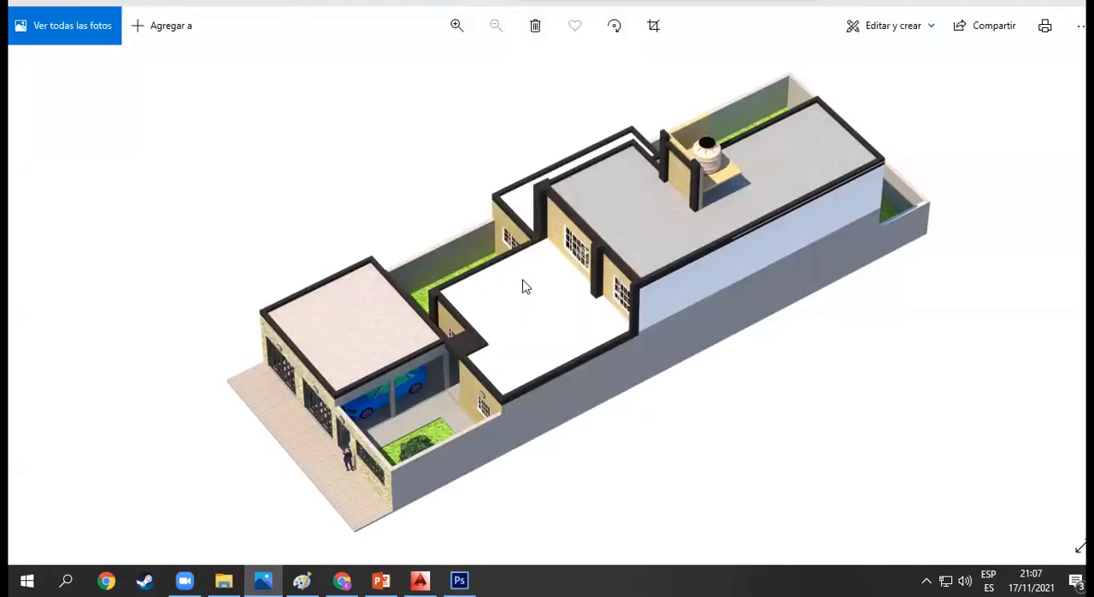
pyautogui.click(459, 580)
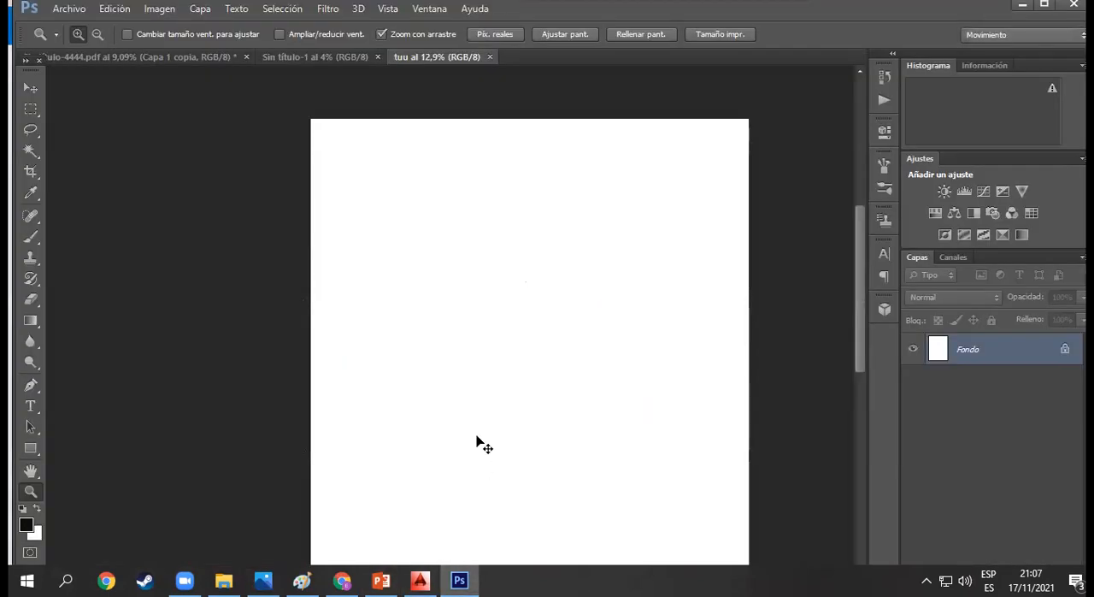
pyautogui.hotkey('ctrl', 'v')
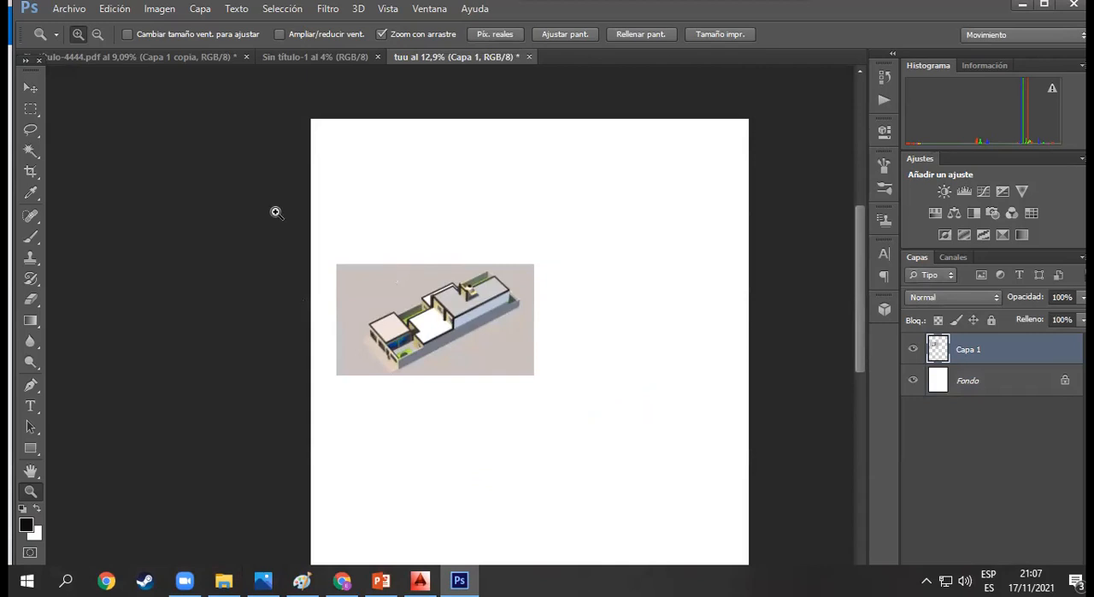
# - Move the pasted house image to the middle of the canvas
pyautogui.click(30, 89)
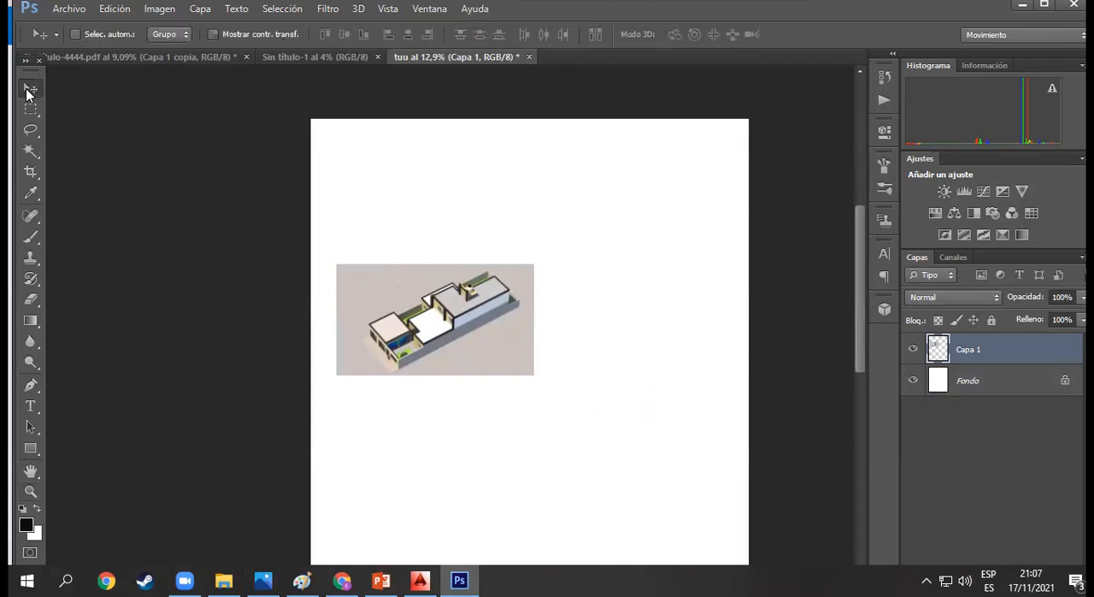
pyautogui.moveTo(480, 332); pyautogui.dragTo(582, 361)
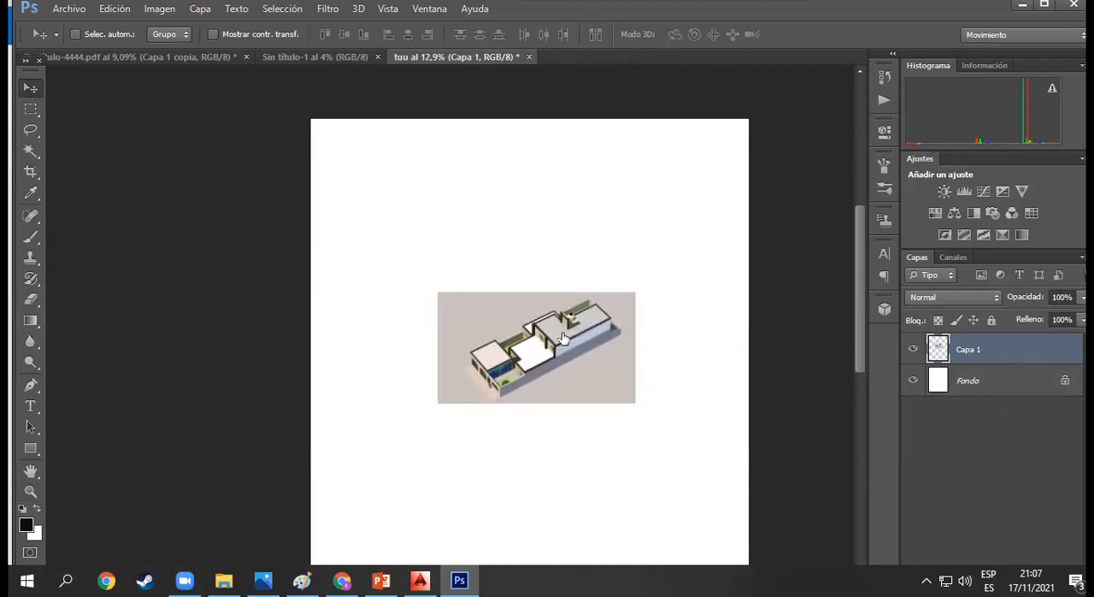
pyautogui.doubleClick(997, 353)
pyautogui.click(817, 86)
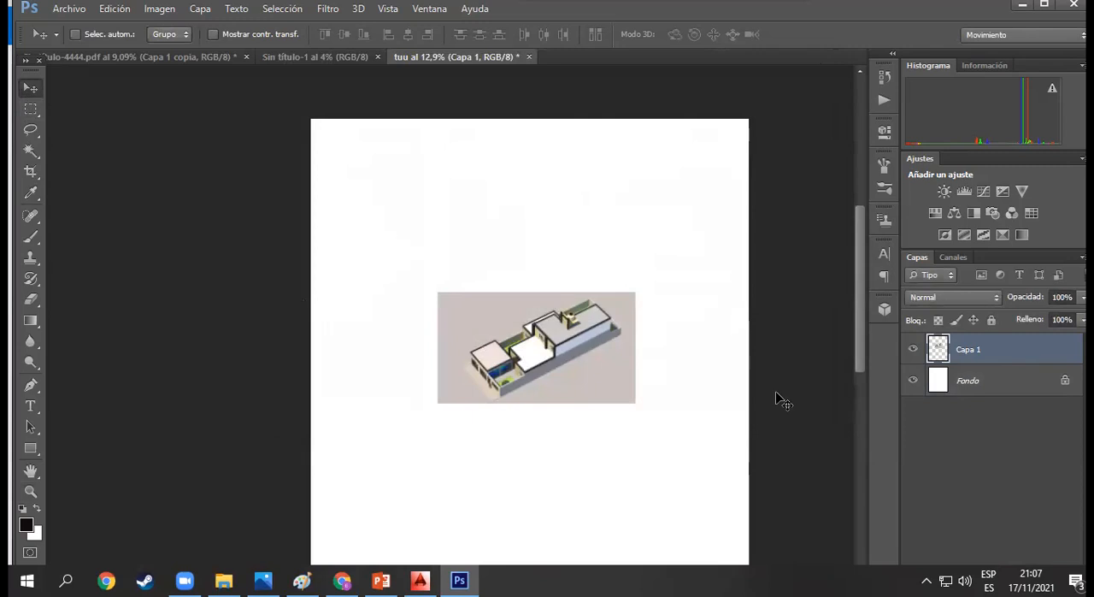
# - Try to move the locked Fondo layer with the Move tool
pyautogui.click(1033, 383)
pyautogui.moveTo(531, 308); pyautogui.dragTo(569, 294)
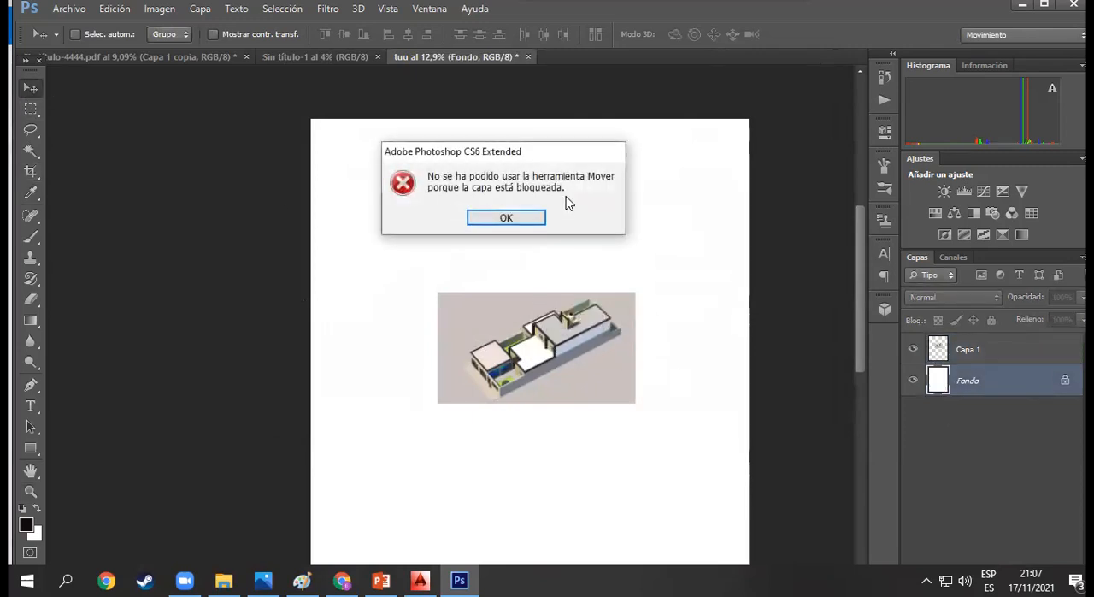
pyautogui.press('Return')
# - Rename the pasted house image's layer to "vista 1"
pyautogui.click(976, 349)
pyautogui.doubleClick(972, 352)
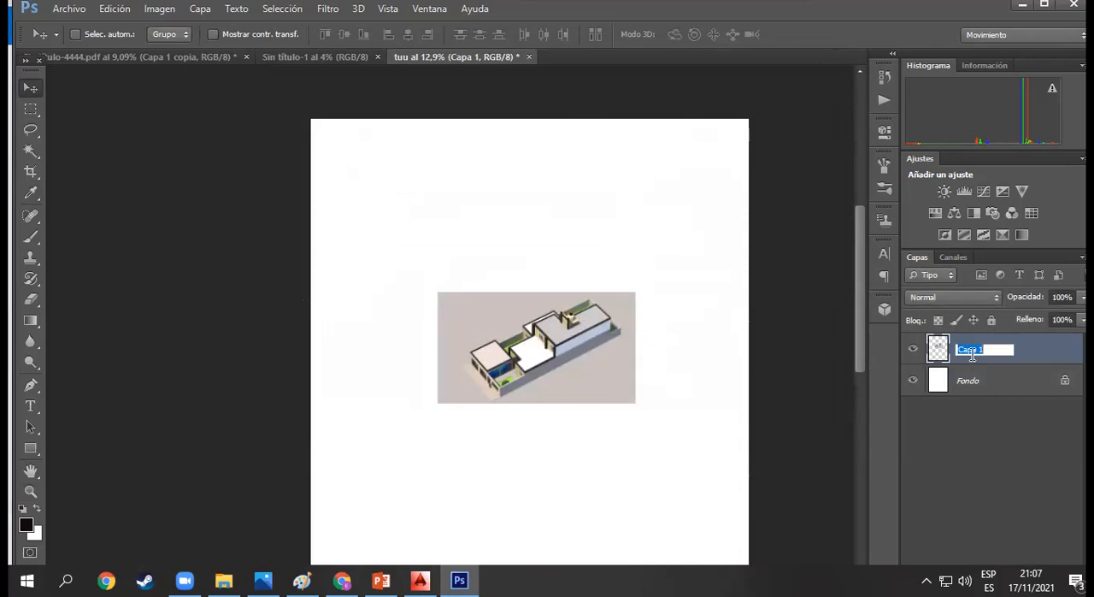
pyautogui.write('vista 1')
pyautogui.click(992, 400)
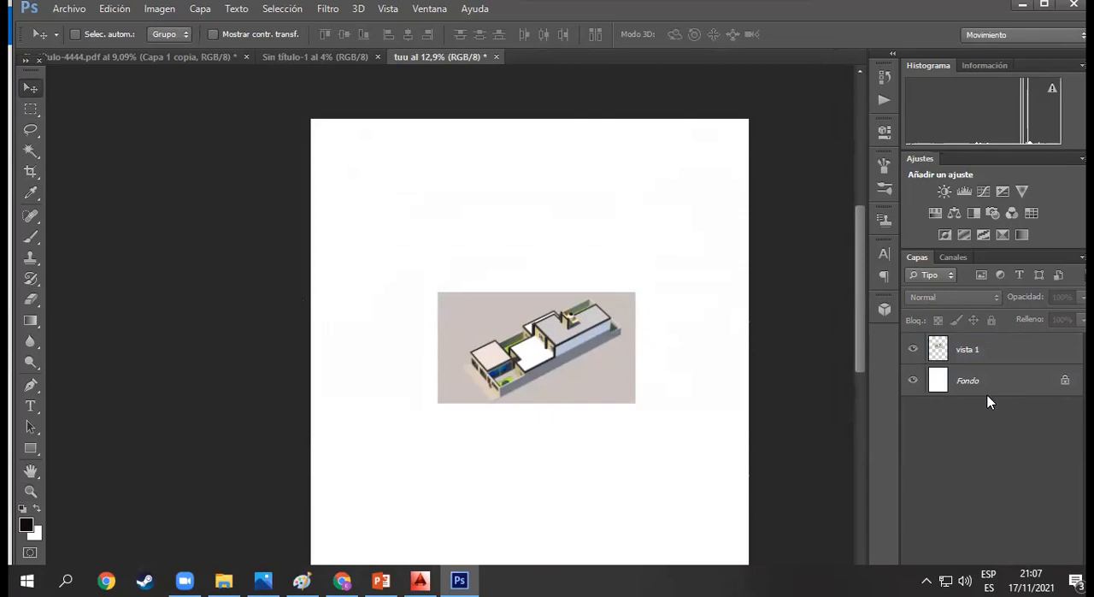
# - Select the vista 1 layer and move its house image up and to the left on the canvas
pyautogui.click(529, 315)
pyautogui.click(517, 215)
pyautogui.click(1009, 346)
pyautogui.moveTo(471, 333)
pyautogui.mouseDown()
pyautogui.moveTo(442, 320)
pyautogui.moveTo(527, 321)
pyautogui.moveTo(462, 343)
pyautogui.mouseUp()
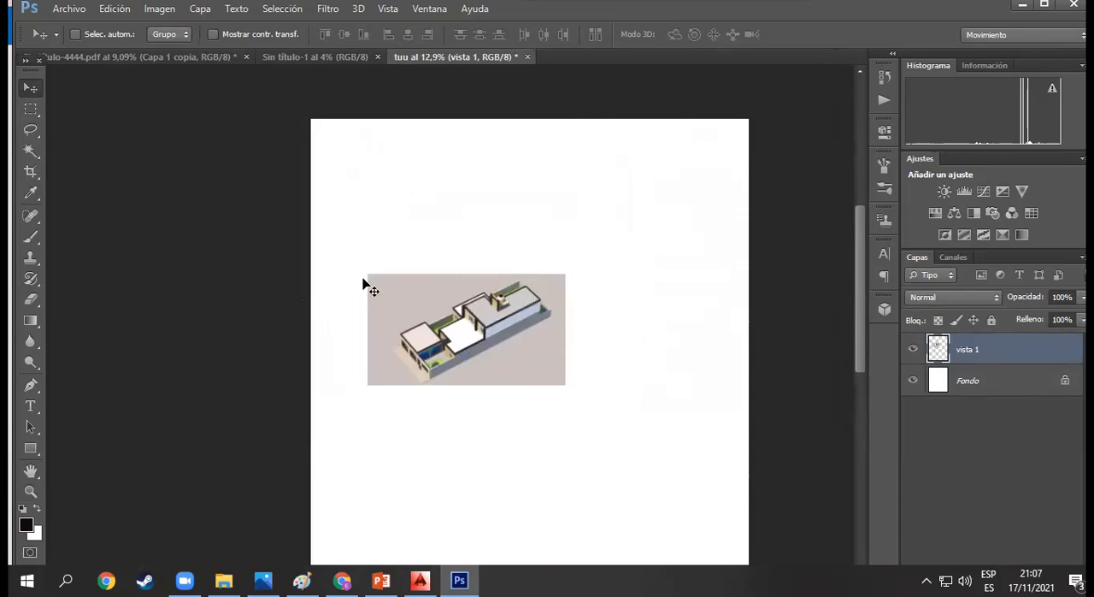
# - Delete the beige background around the house on vista 1 using a contiguous Magic Wand selection at tolerance 32, and deselect
pyautogui.click(31, 150)
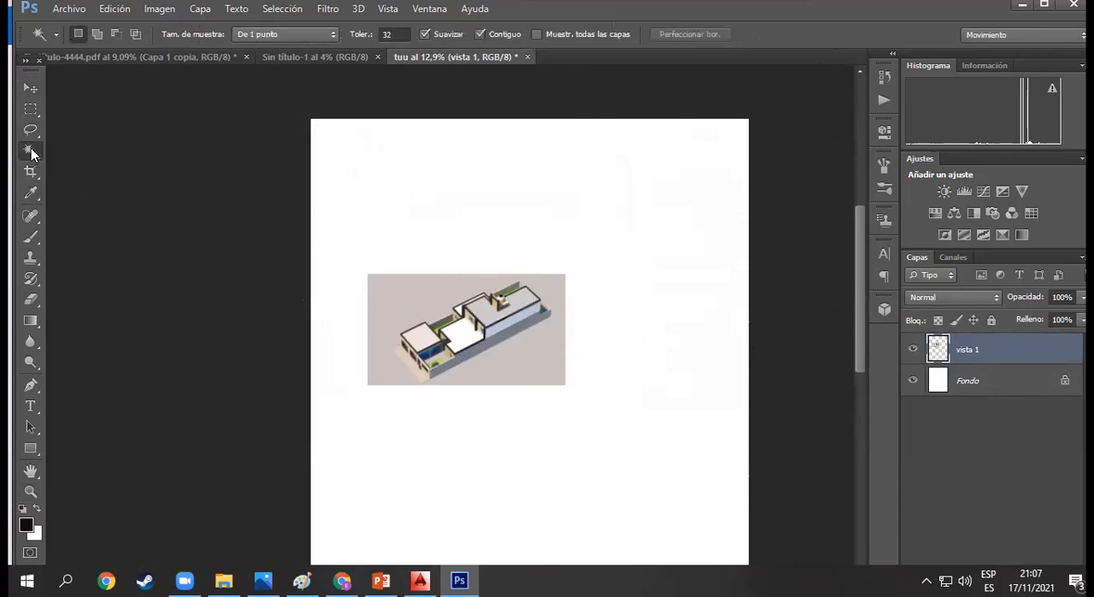
pyautogui.click(426, 306)
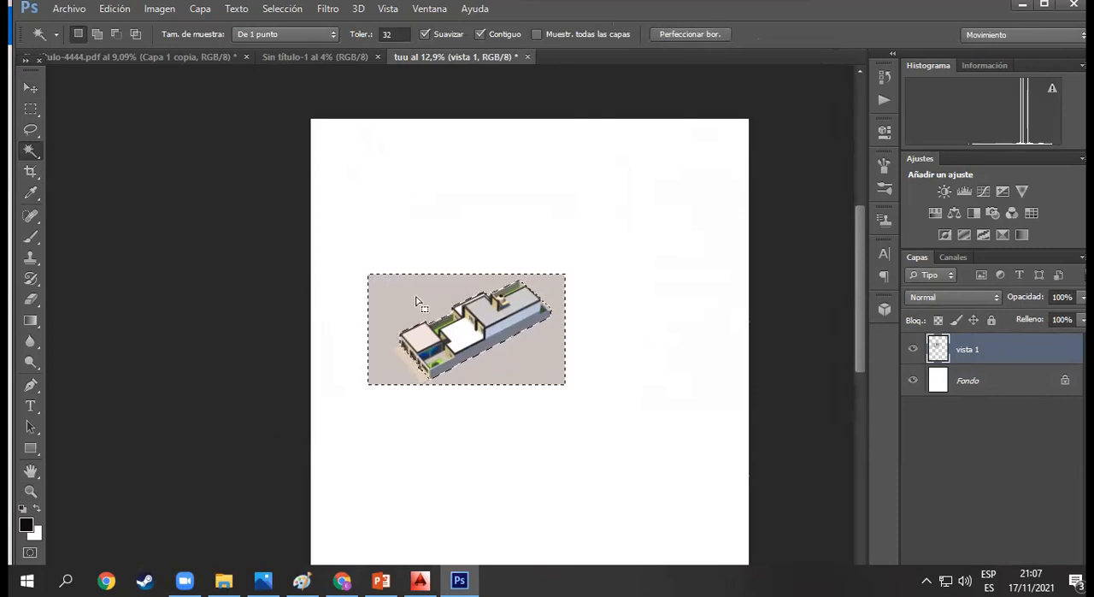
pyautogui.rightClick(32, 154)
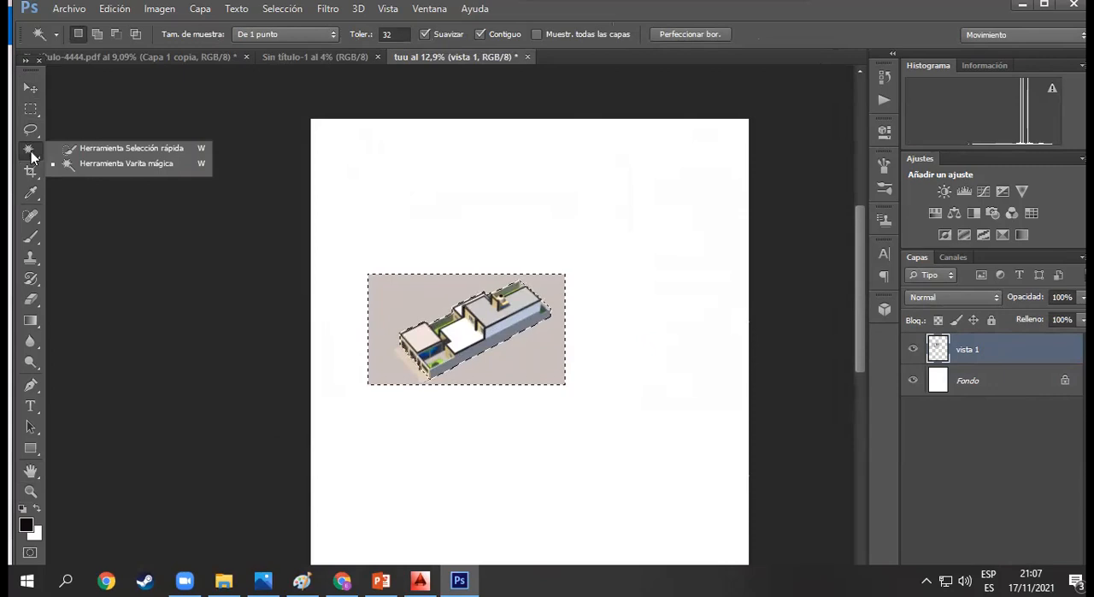
pyautogui.click(112, 164)
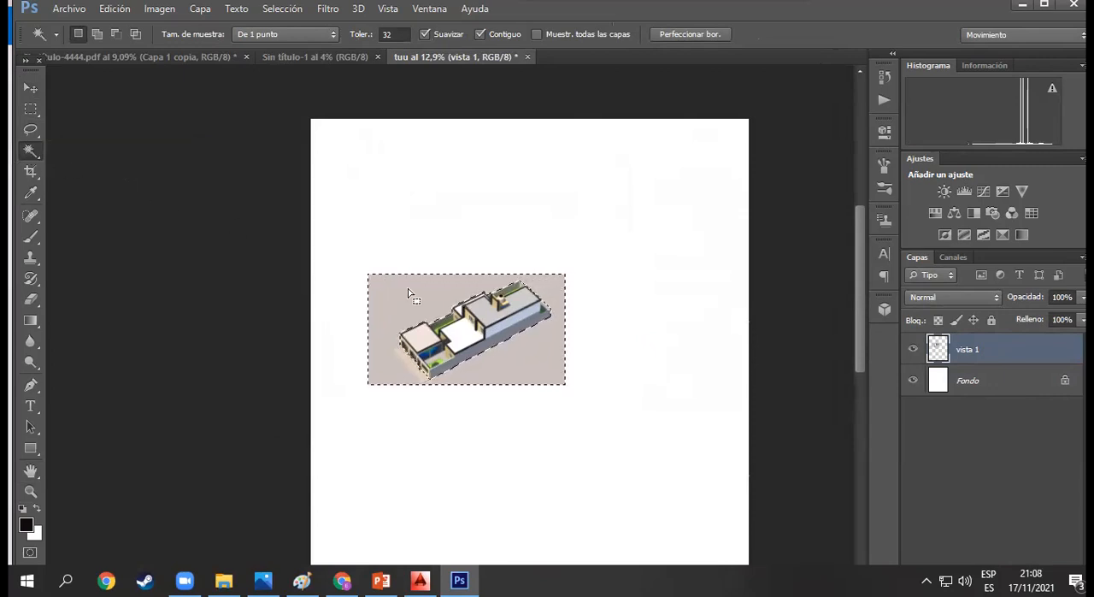
pyautogui.press('Delete')
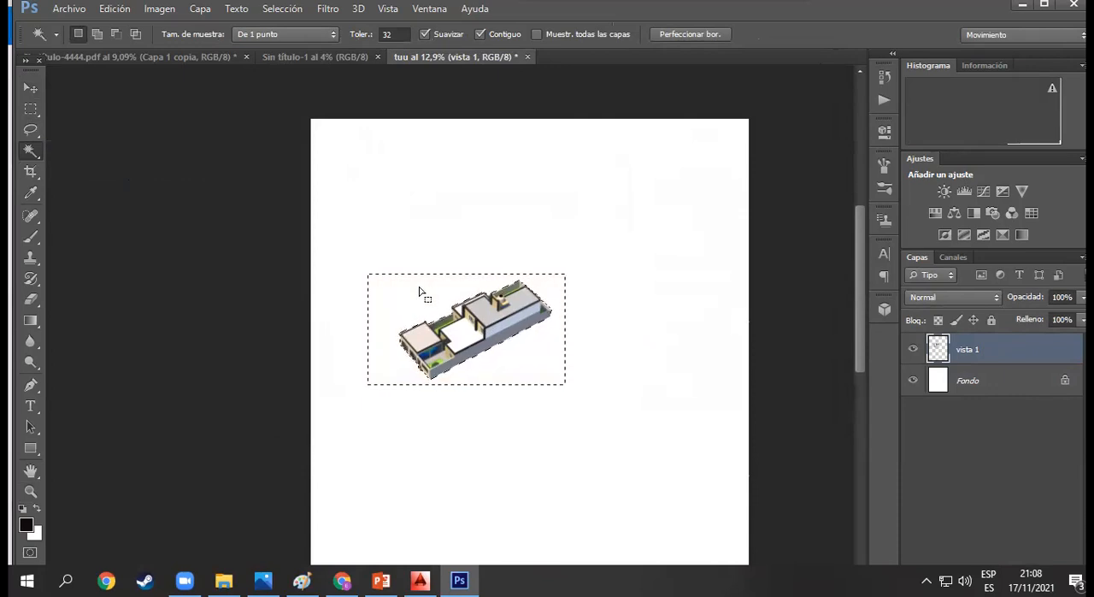
pyautogui.rightClick(474, 318)
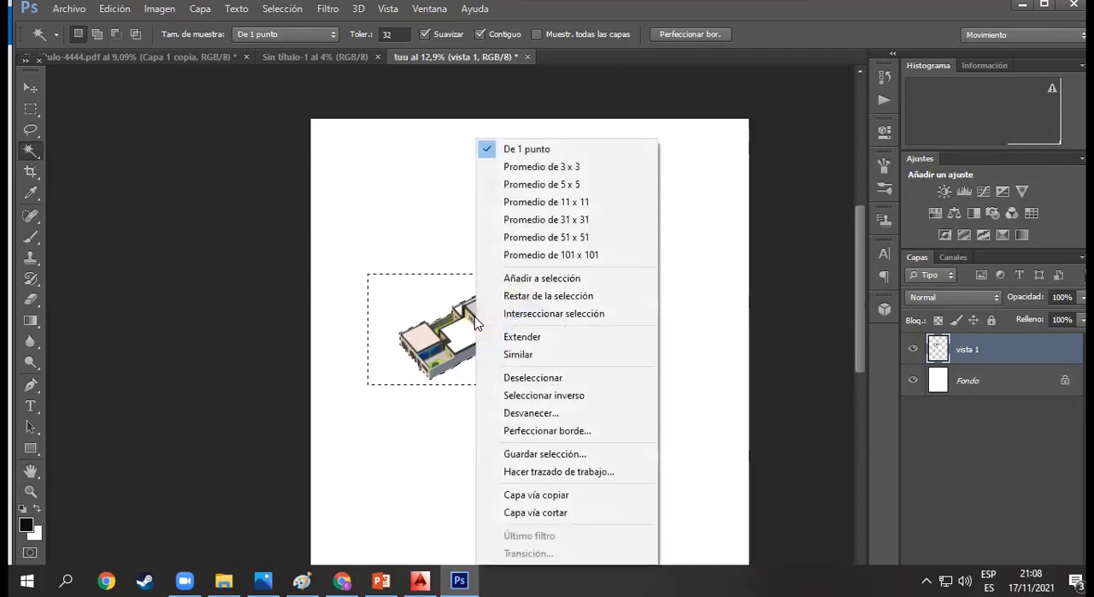
pyautogui.click(539, 383)
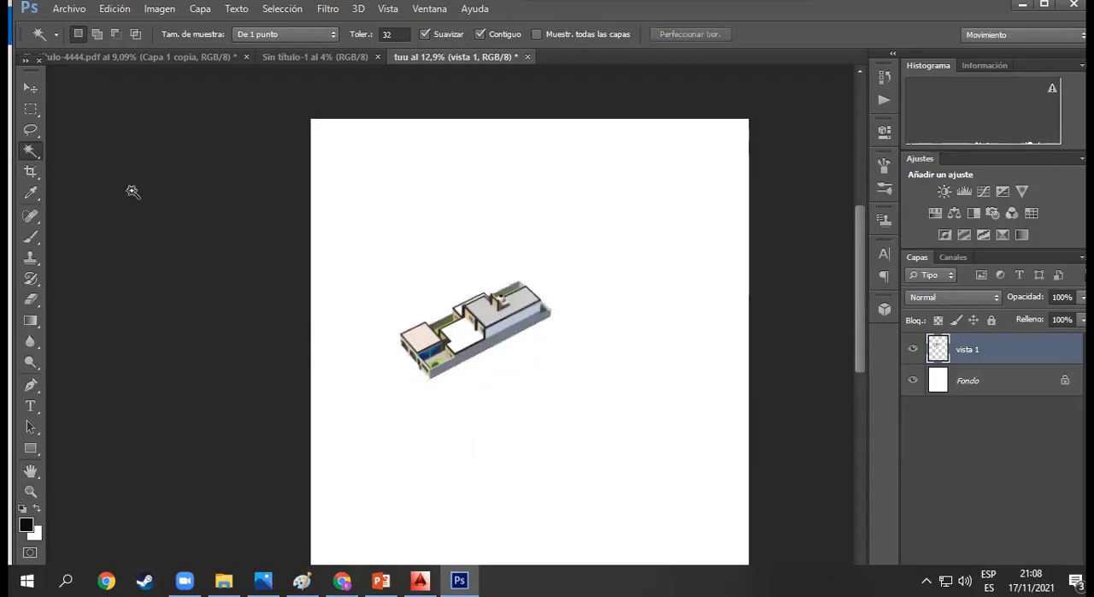
# - Examine the house cut-out and its edges at 100% zoom
pyautogui.click(30, 90)
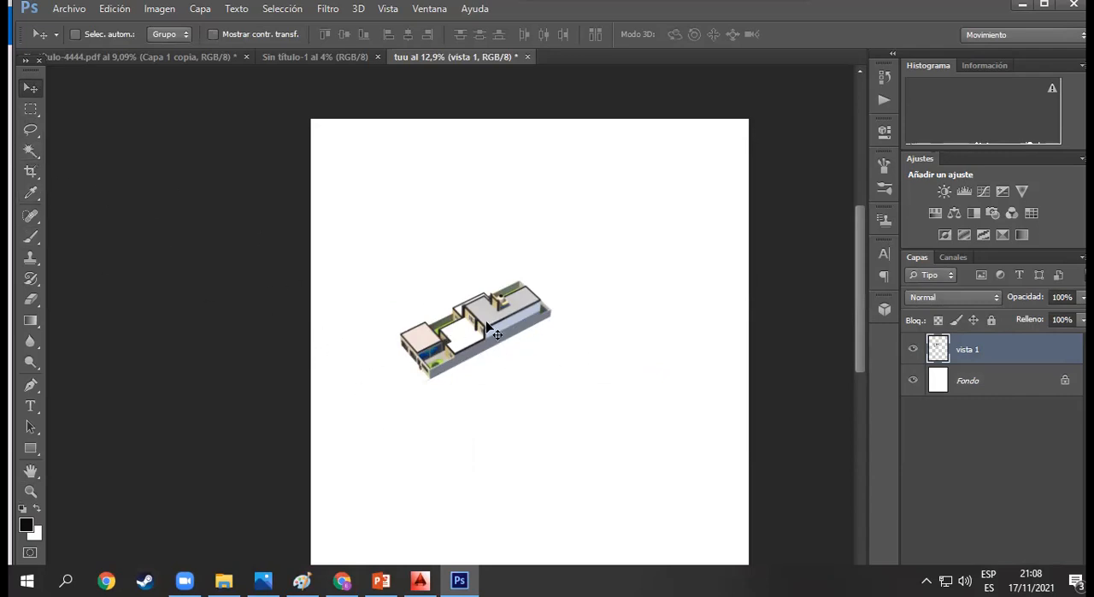
pyautogui.press('z')
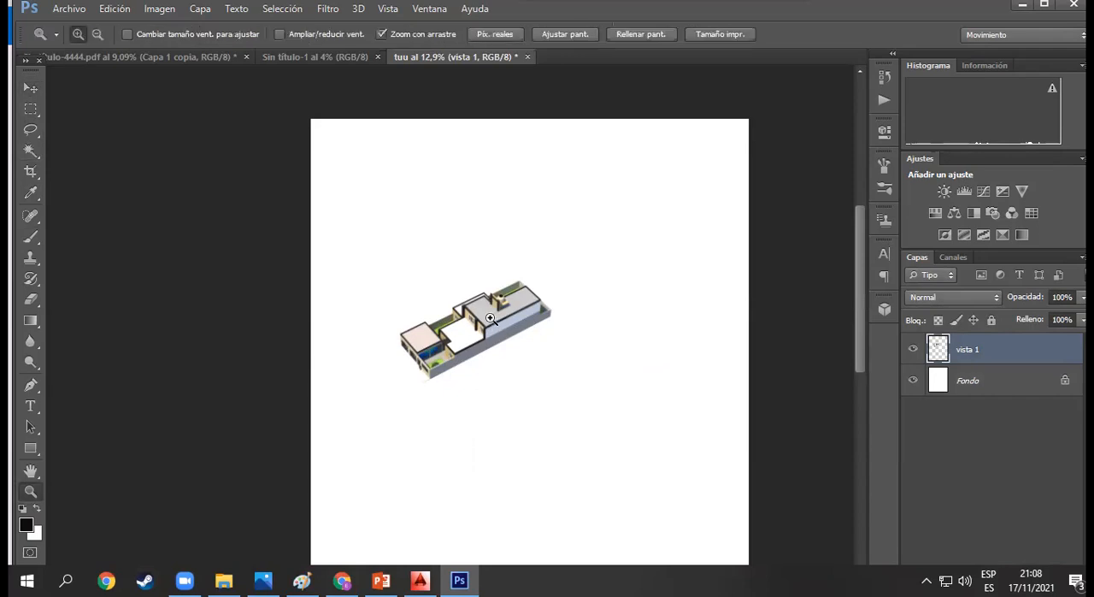
pyautogui.moveTo(470, 306); pyautogui.dragTo(566, 447)
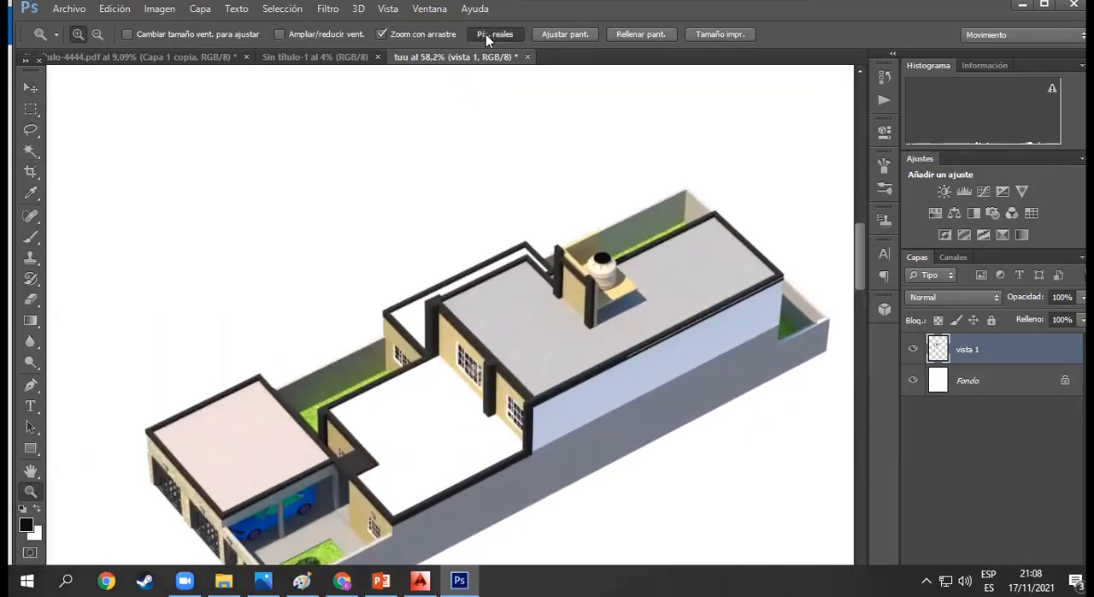
pyautogui.click(485, 34)
pyautogui.scroll(-5, 512, 376)
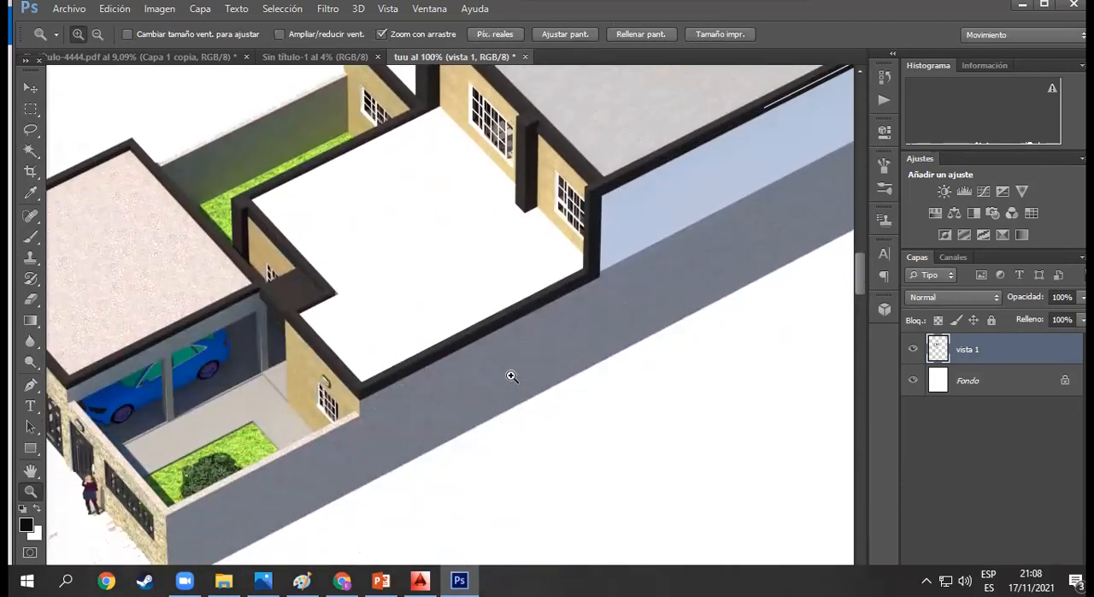
pyautogui.scroll(-3, 512, 376)
pyautogui.scroll(-3, 313, 331)
pyautogui.scroll(3, 316, 335)
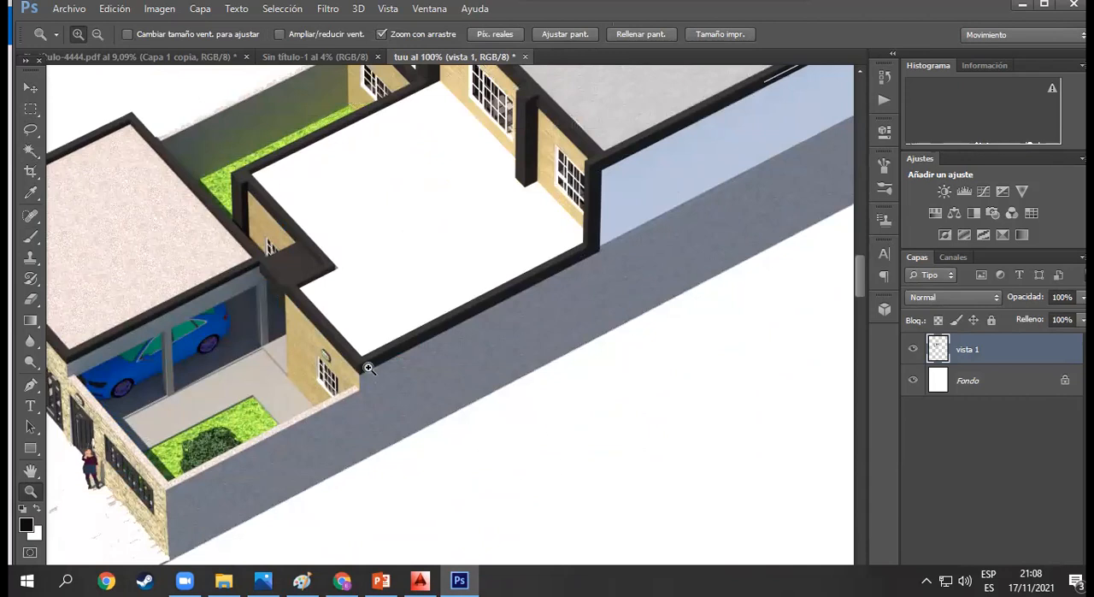
pyautogui.scroll(8, 379, 325)
# - Move the house cut-out up and to the left on the canvas
pyautogui.moveTo(452, 365); pyautogui.dragTo(373, 293)
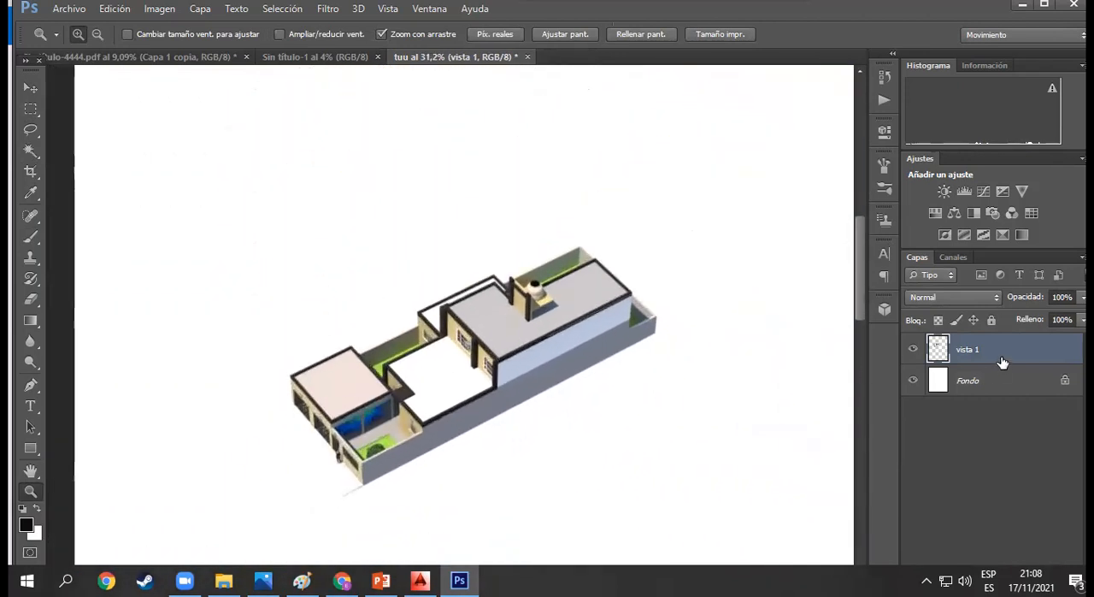
pyautogui.click(40, 95)
pyautogui.moveTo(532, 354); pyautogui.dragTo(297, 255)
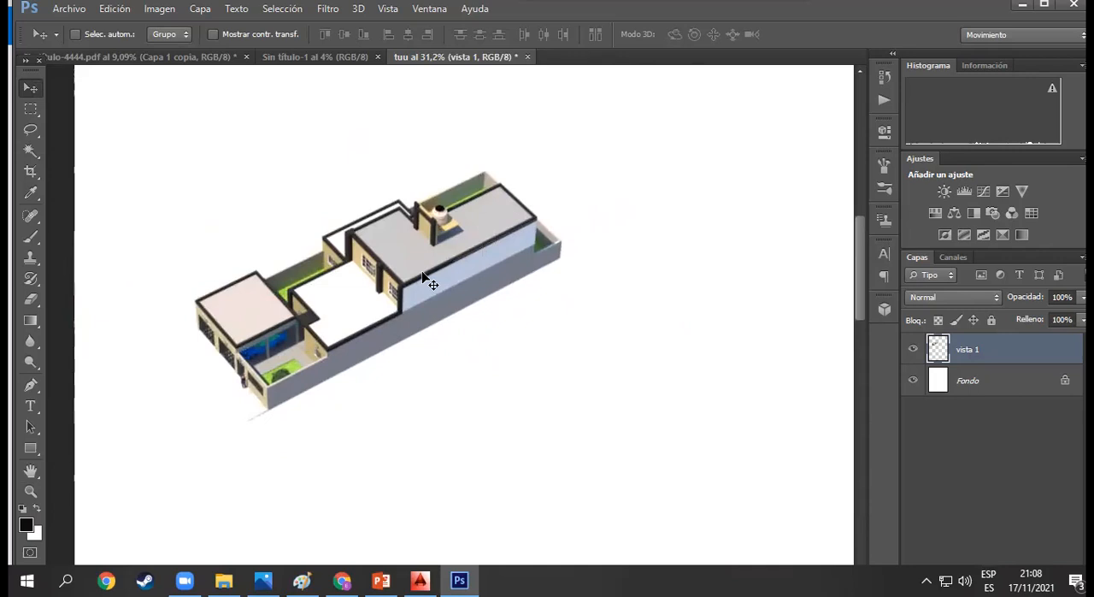
pyautogui.hotkey('ctrl', 't')
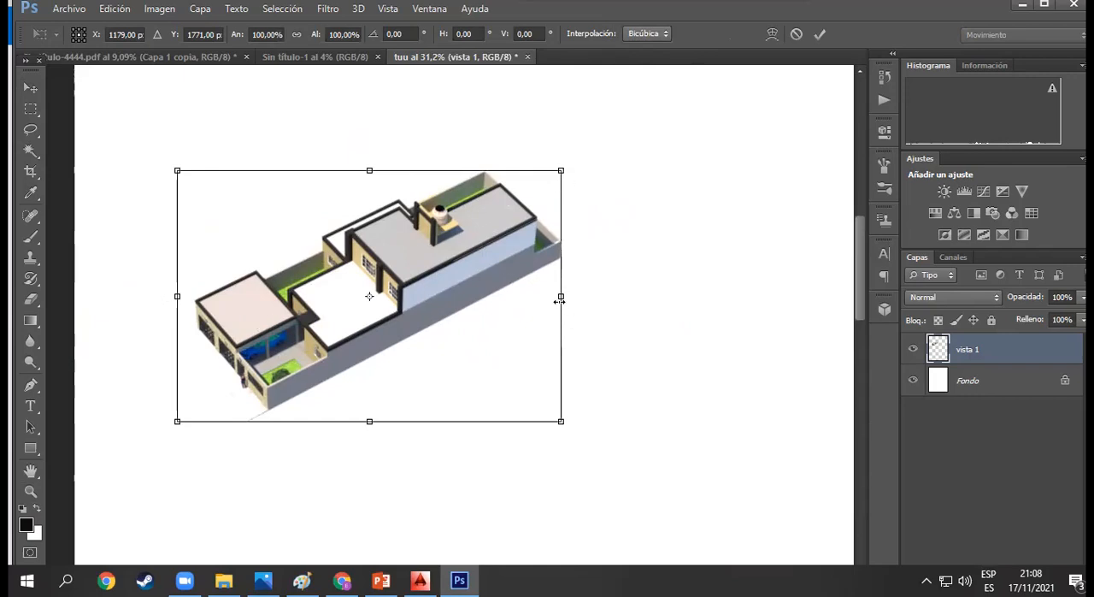
pyautogui.moveTo(556, 172); pyautogui.dragTo(444, 266)
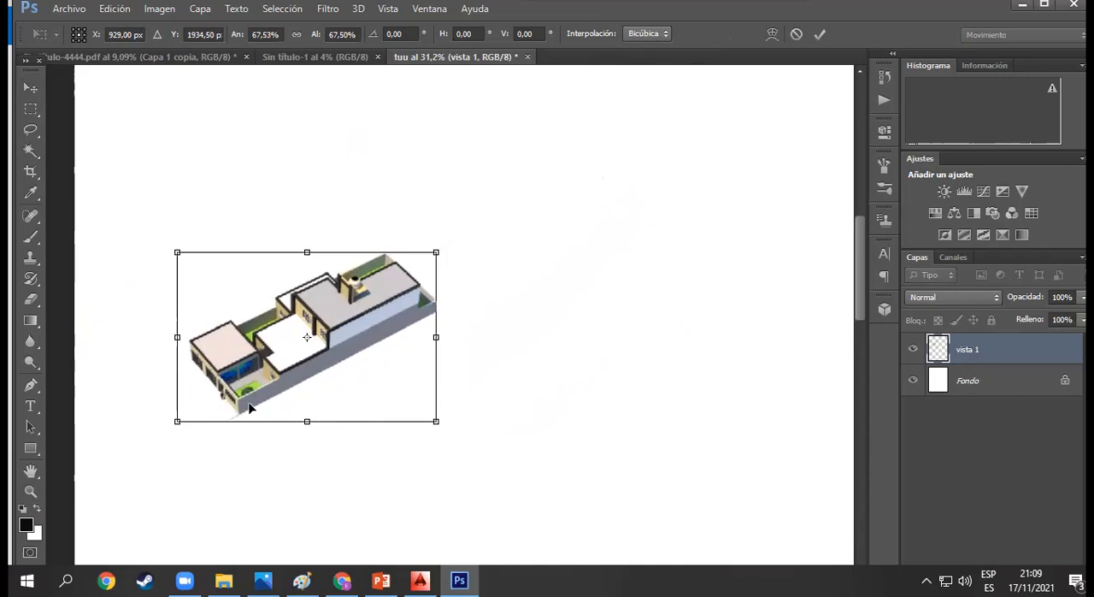
pyautogui.moveTo(436, 337); pyautogui.dragTo(340, 337)
pyautogui.moveTo(259, 252); pyautogui.dragTo(288, 199)
pyautogui.press('Escape')
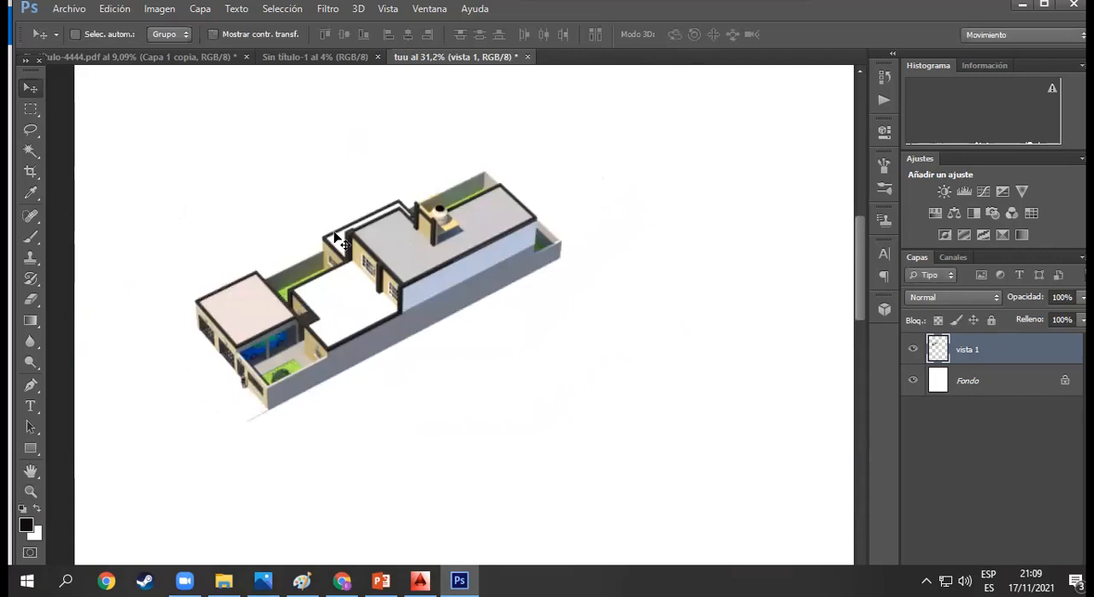
# - Scale the house cut-out proportionally to about 79% with Free Transform and apply it
pyautogui.hotkey('ctrl', 't')
pyautogui.moveTo(562, 170)
pyautogui.mouseDown()
pyautogui.moveTo(408, 283)
pyautogui.moveTo(566, 182)
pyautogui.mouseUp()
pyautogui.press('Return')
pyautogui.hotkey('ctrl', 't')
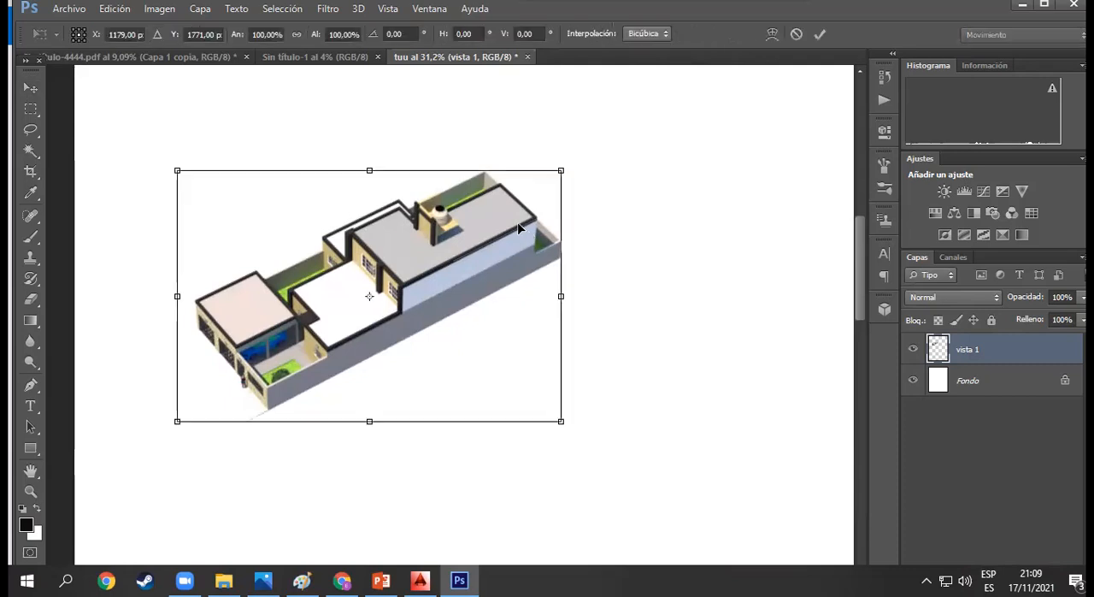
pyautogui.moveTo(562, 171); pyautogui.dragTo(479, 224)
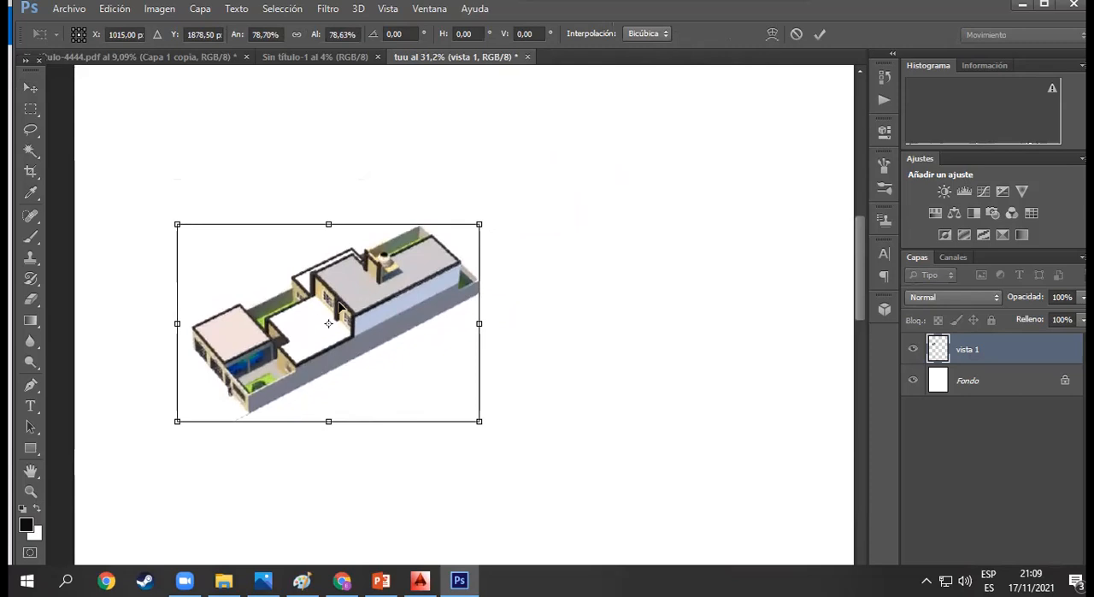
pyautogui.press('Return')
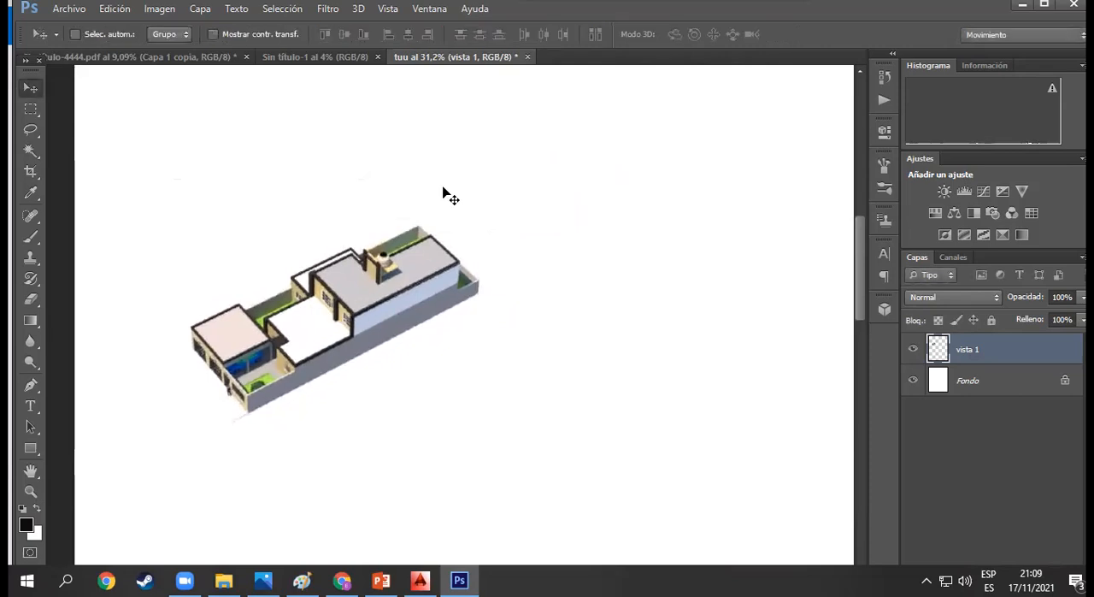
# - Move the scaled house up and to the right, close to the canvas's upper edge
pyautogui.moveTo(353, 289); pyautogui.dragTo(490, 190)
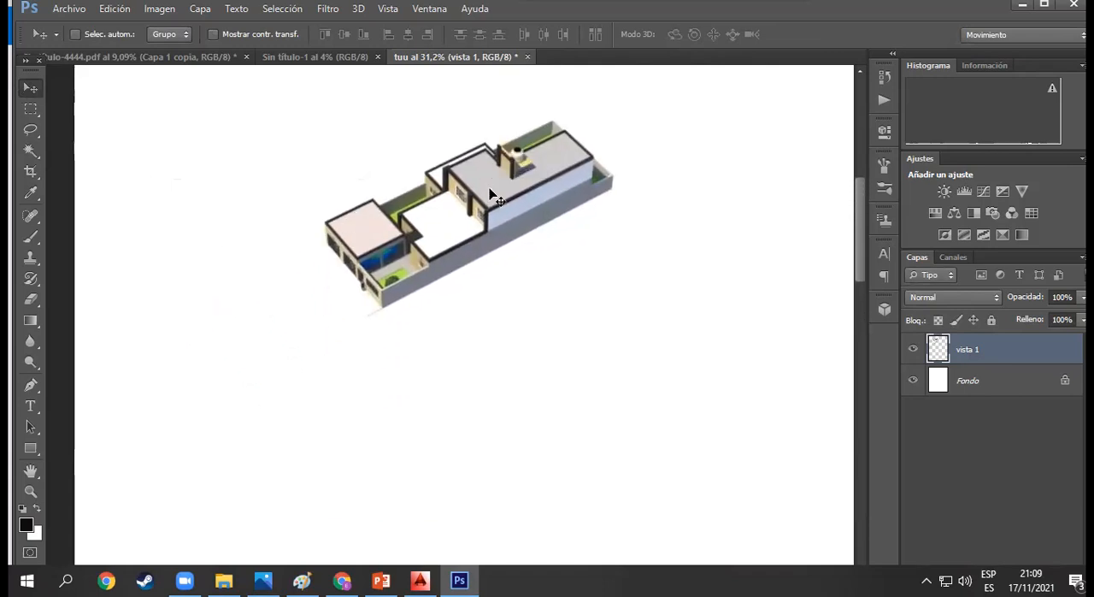
pyautogui.scroll(2, 490, 196)
pyautogui.moveTo(461, 299); pyautogui.dragTo(465, 229)
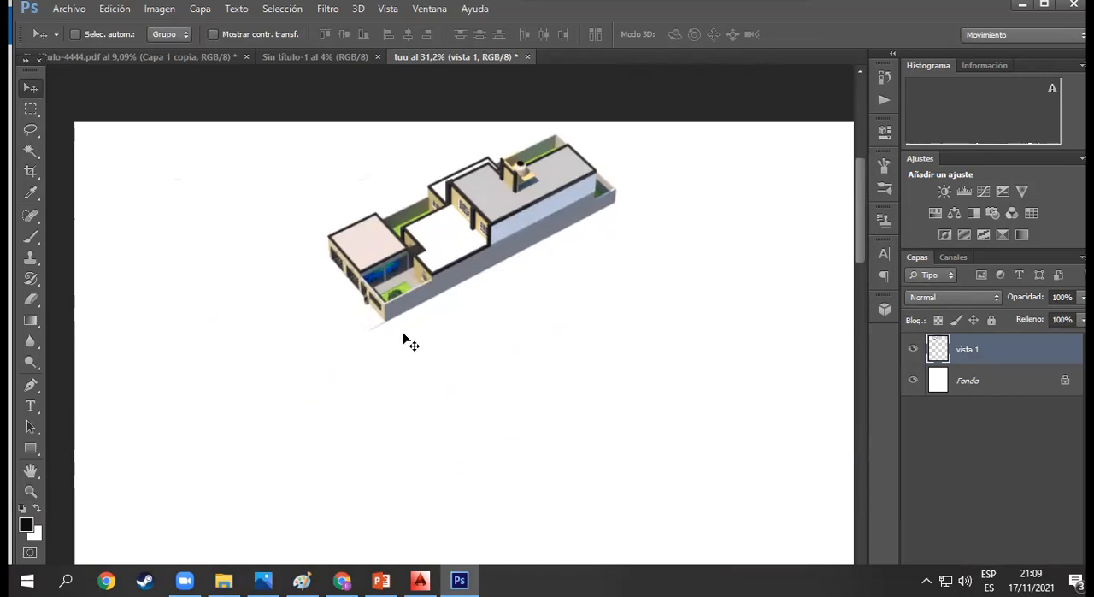
# - Compare the original render in the Photos viewer with the Photoshop cut-out, examining the sidewalk in front of the house up close
pyautogui.click(262, 580)
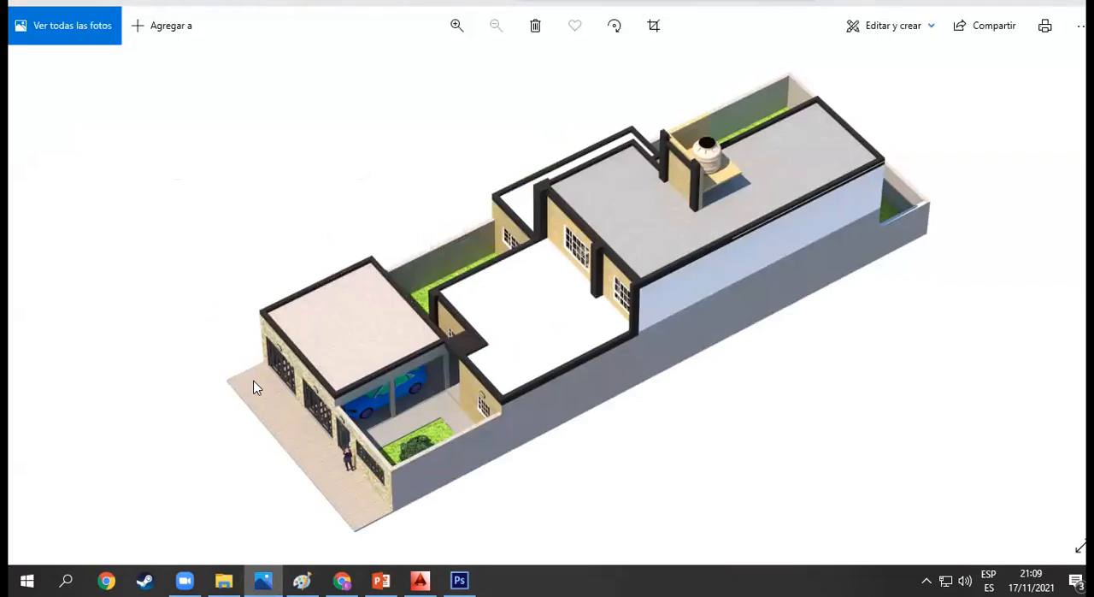
pyautogui.click(459, 581)
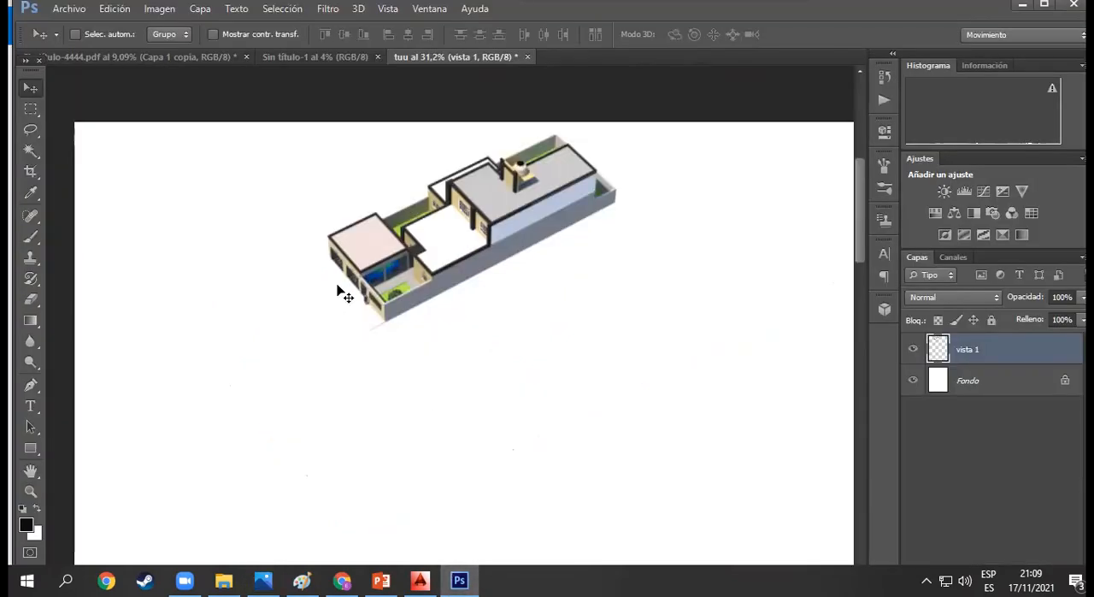
pyautogui.press('z')
pyautogui.moveTo(339, 285); pyautogui.dragTo(430, 361)
pyautogui.press('v')
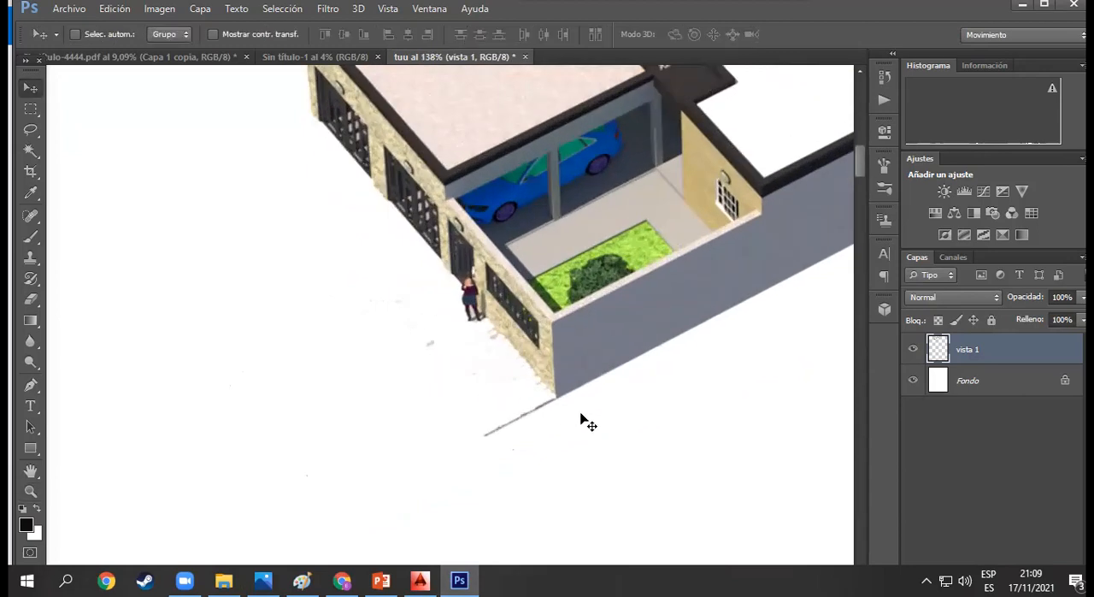
pyautogui.press('z')
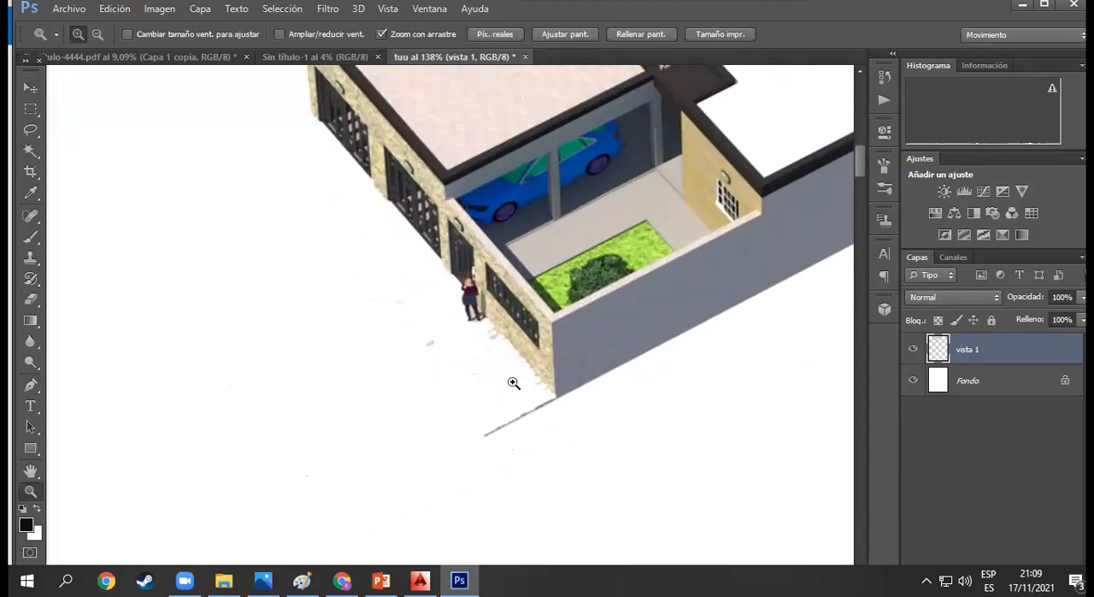
pyautogui.moveTo(513, 379); pyautogui.dragTo(557, 416)
pyautogui.moveTo(468, 378); pyautogui.dragTo(527, 430)
pyautogui.press('v')
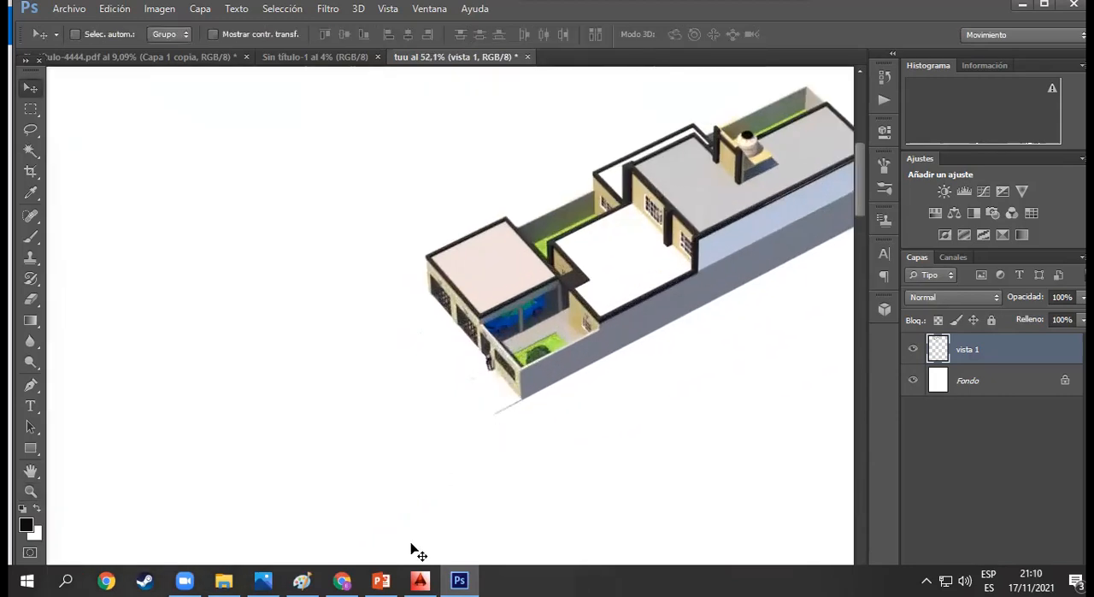
# - Switch to Paint and start a new blank image in place of the current one
pyautogui.click(302, 580)
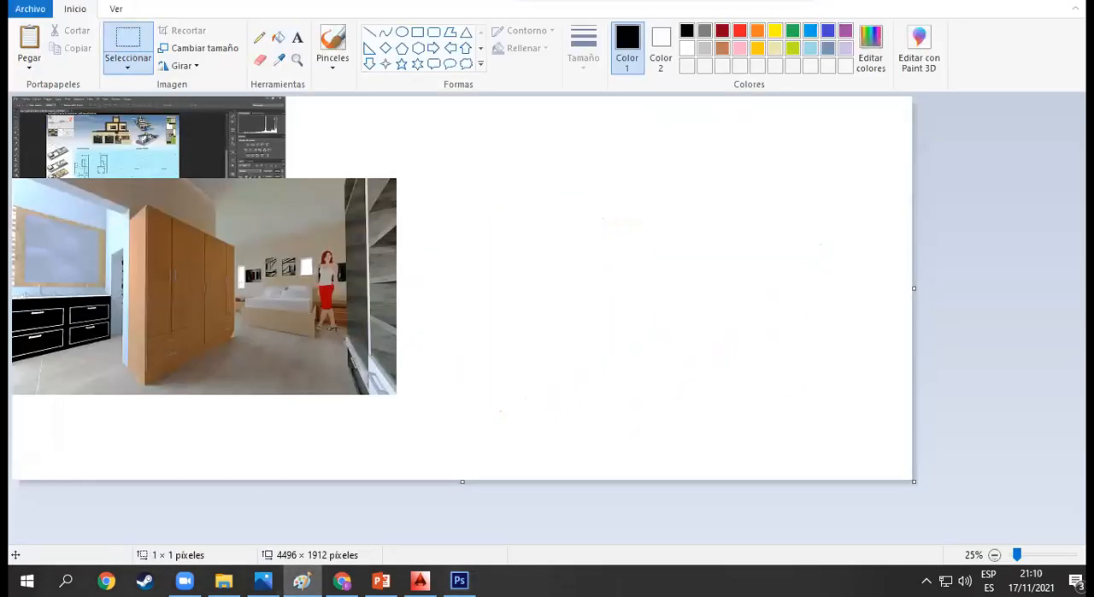
pyautogui.hotkey('ctrl', 'n')
pyautogui.click(552, 268)
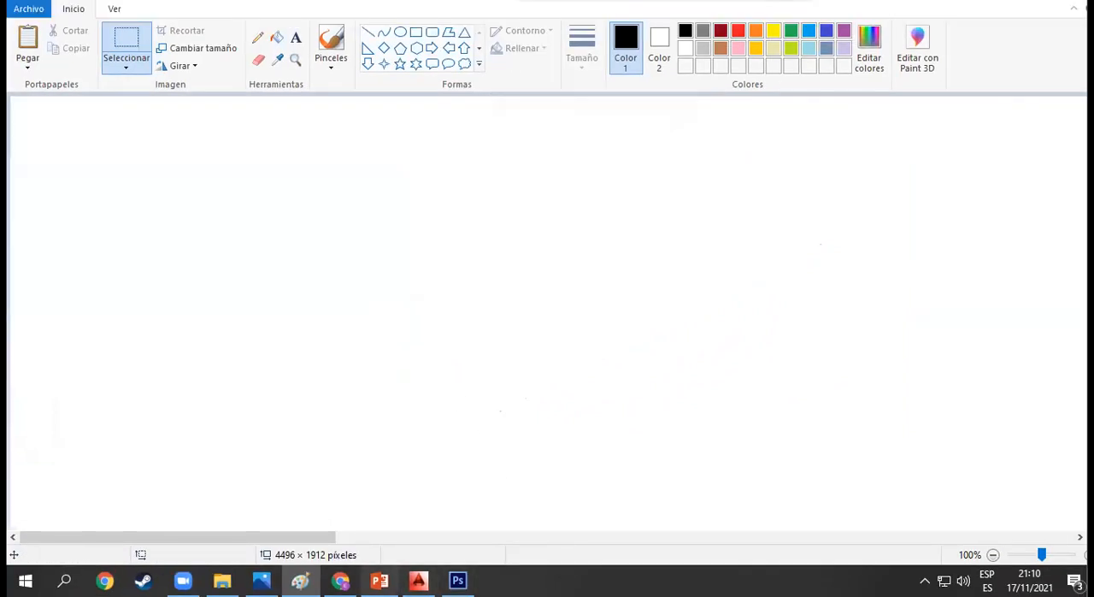
# - Copy the house render from the Photos viewer and paste it onto the blank Paint canvas, viewed at 25% zoom
pyautogui.click(261, 580)
pyautogui.rightClick(504, 308)
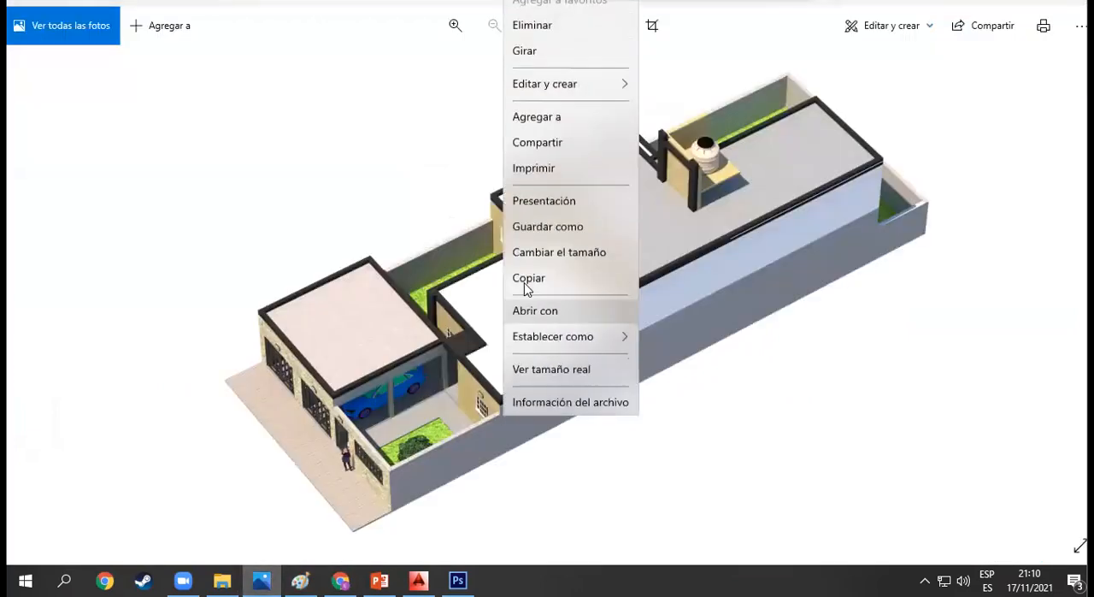
pyautogui.click(526, 282)
pyautogui.scroll(3, 506, 344)
pyautogui.scroll(-3, 506, 343)
pyautogui.click(301, 580)
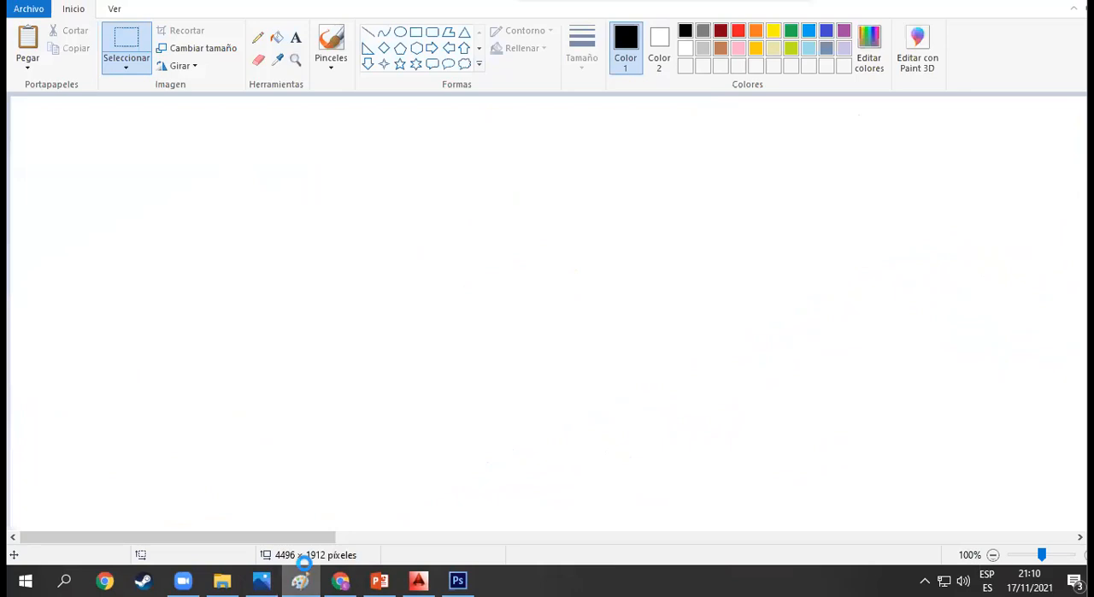
pyautogui.hotkey('ctrl', 'v')
pyautogui.click(992, 554)
pyautogui.click(992, 554)
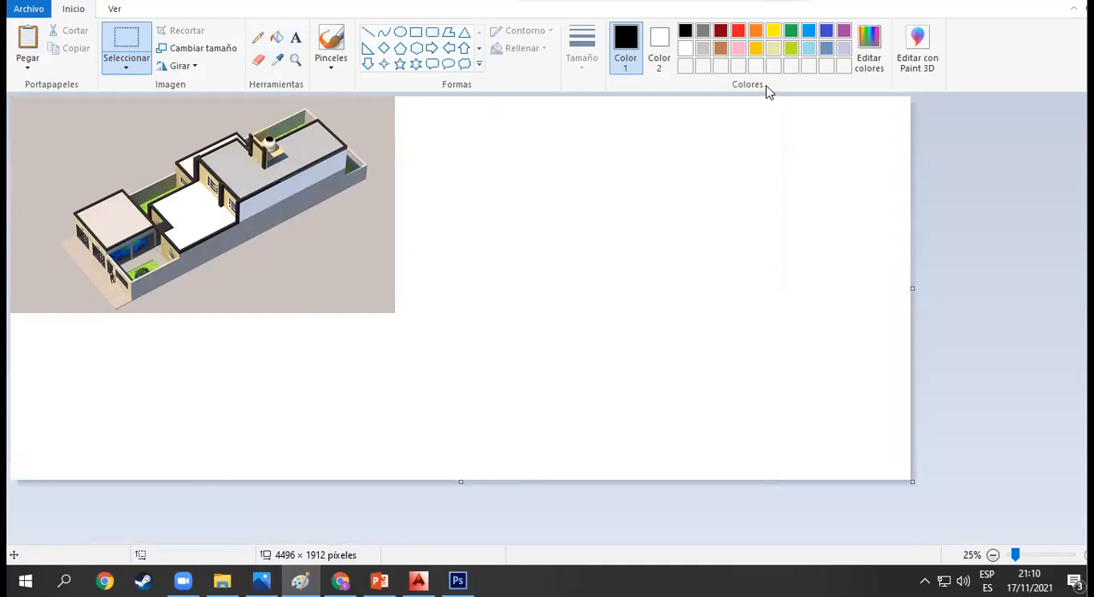
# - Fill the beige background around the pasted house render with white
pyautogui.click(280, 41)
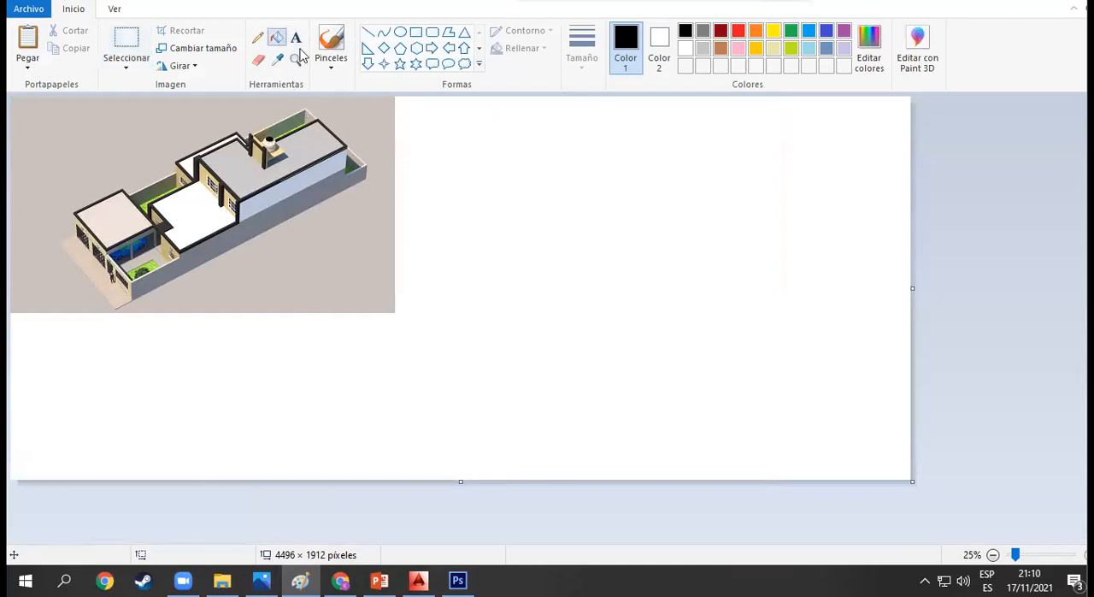
pyautogui.click(685, 48)
pyautogui.click(366, 223)
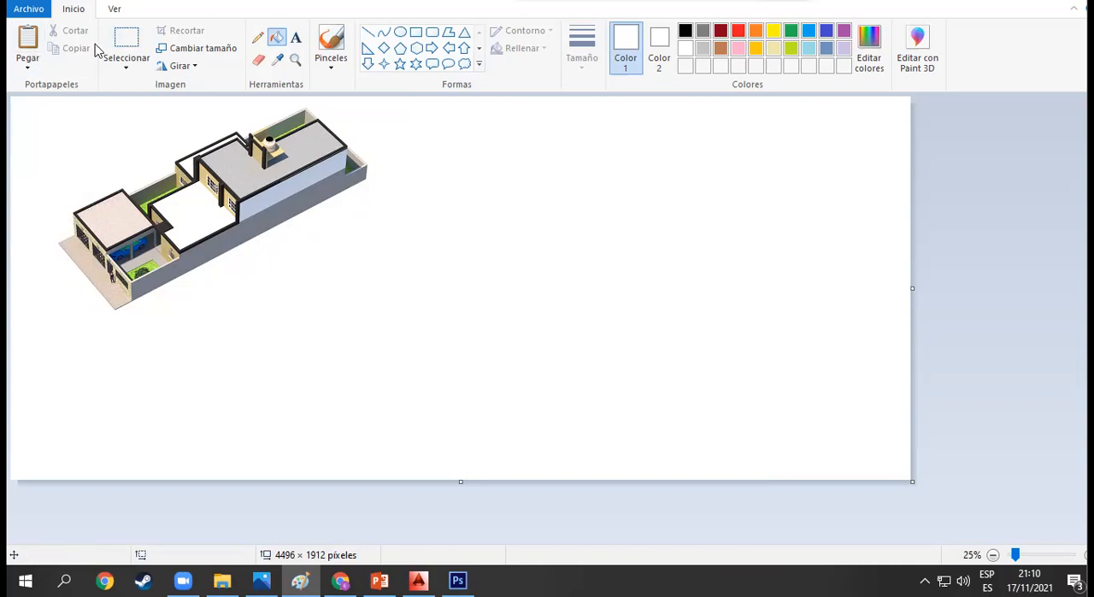
# - Copy the house render on its white background from Paint and paste it into the Photoshop sheet "tuu" as a new layer
pyautogui.click(126, 39)
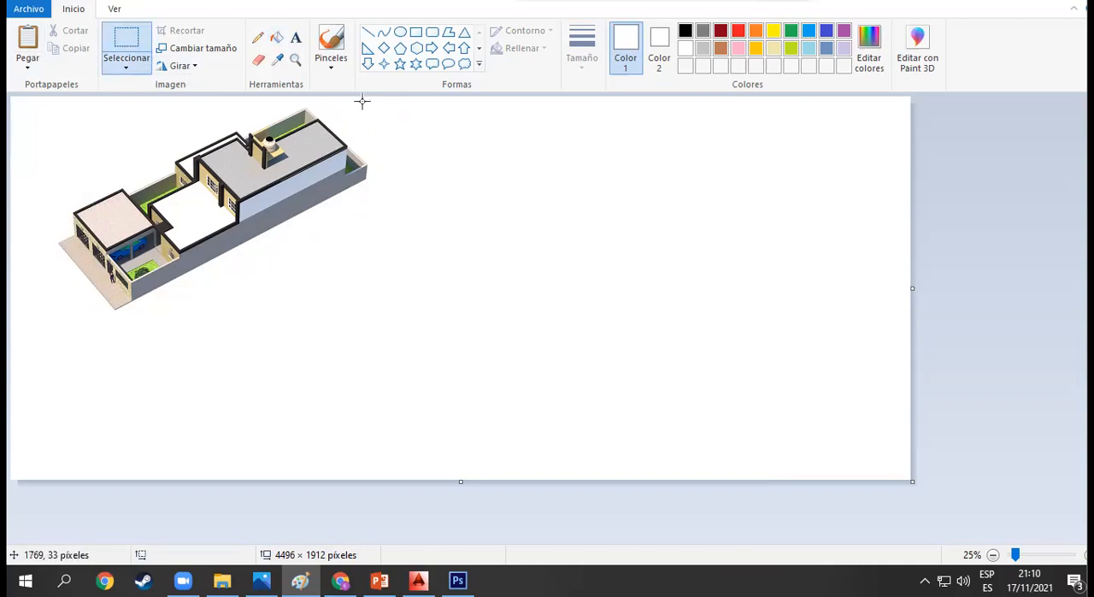
pyautogui.moveTo(389, 101); pyautogui.dragTo(41, 320)
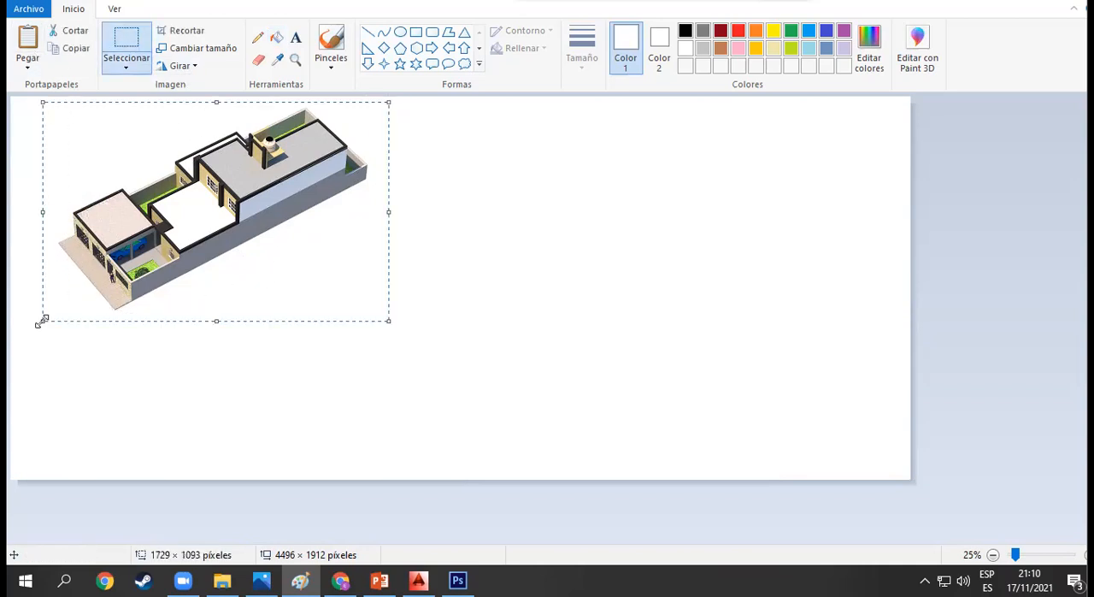
pyautogui.click(457, 581)
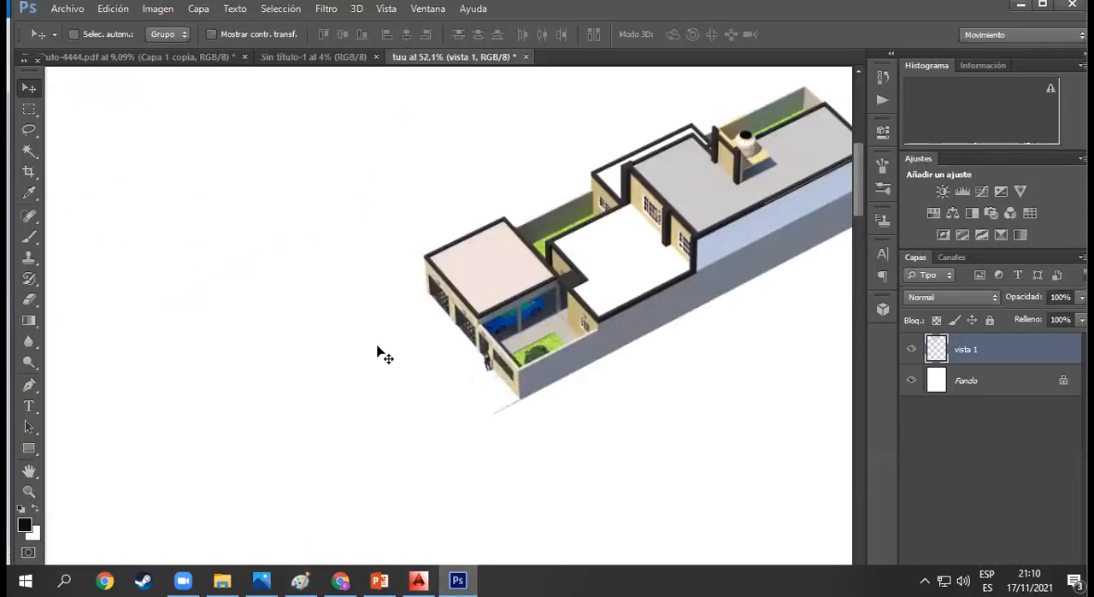
pyautogui.moveTo(453, 452); pyautogui.dragTo(427, 425)
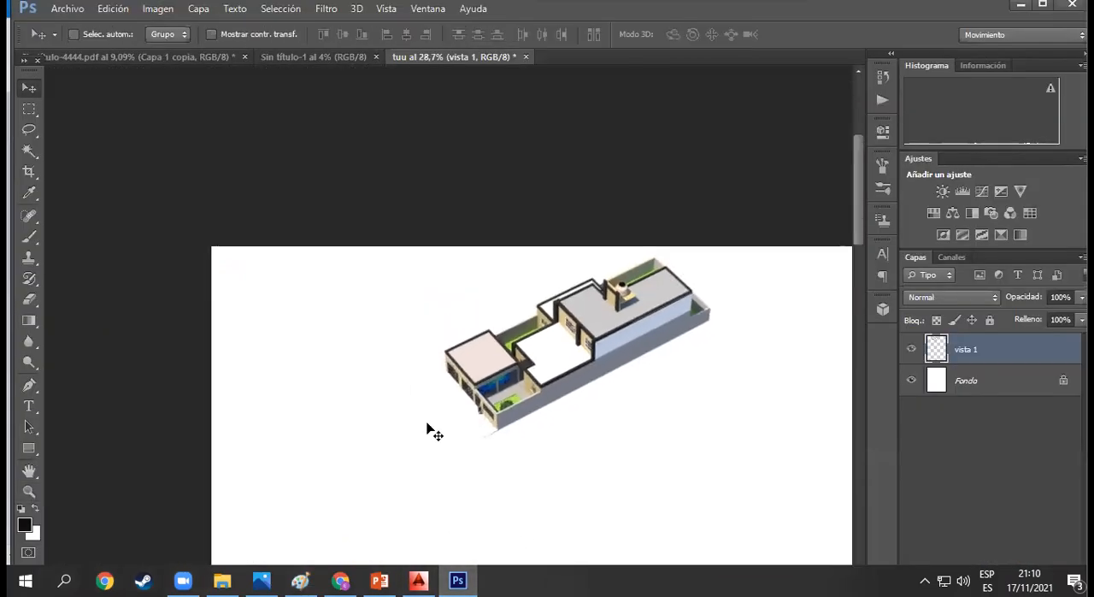
pyautogui.hotkey('ctrl', 'v')
pyautogui.moveTo(426, 374); pyautogui.dragTo(454, 392)
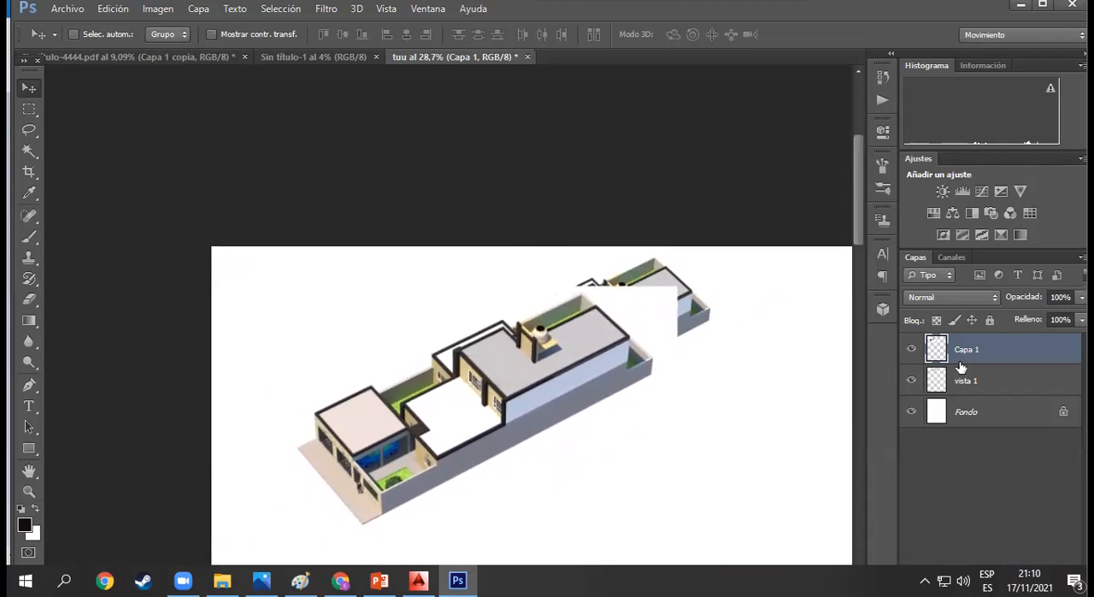
# - Delete the white background around the newly pasted house render with the Magic Wand and clear the selection
pyautogui.click(30, 151)
pyautogui.click(647, 322)
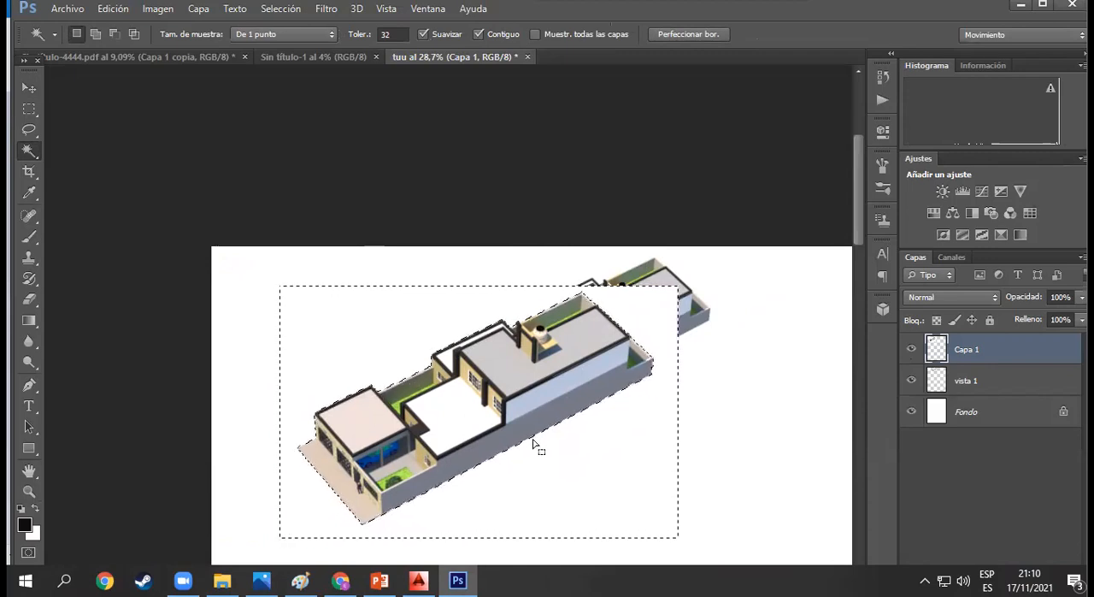
pyautogui.press('Delete')
pyautogui.rightClick(478, 403)
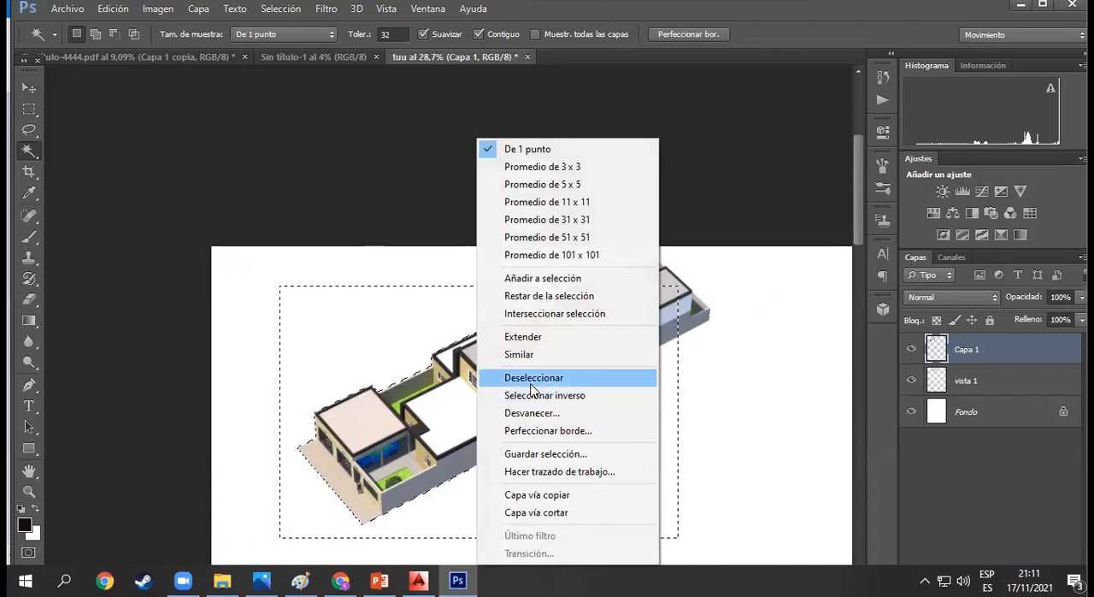
pyautogui.click(531, 382)
# - Move the newly cut-out house render clear of the first render, just to its lower right on the sheet
pyautogui.click(28, 89)
pyautogui.moveTo(484, 402); pyautogui.dragTo(704, 404)
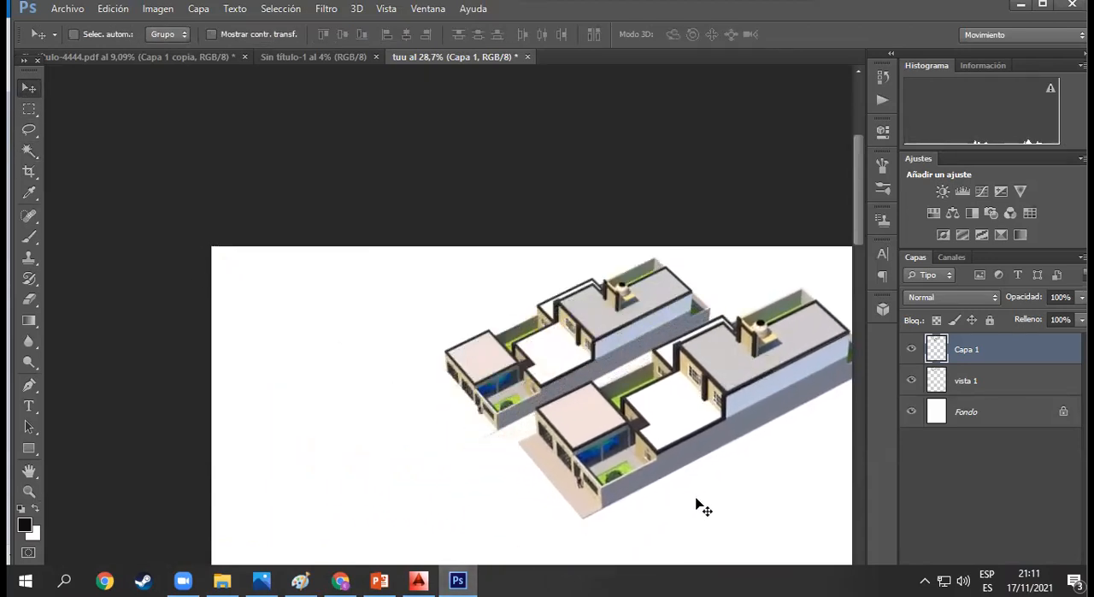
pyautogui.scroll(-1, 708, 489)
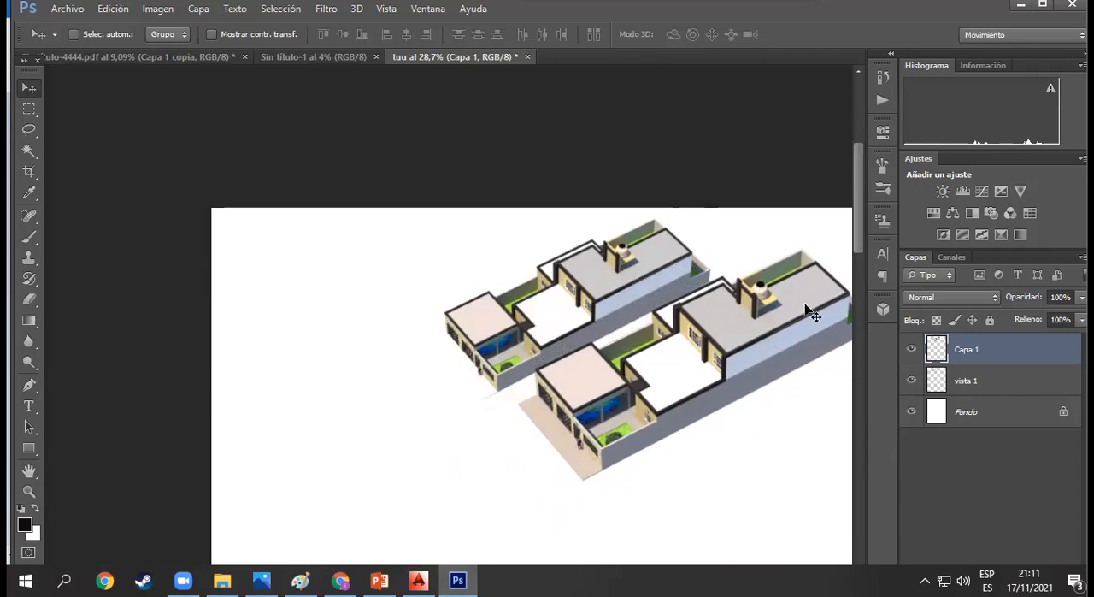
pyautogui.scroll(-2, 807, 333)
pyautogui.press('z')
pyautogui.moveTo(769, 384); pyautogui.dragTo(700, 302)
pyautogui.press('v')
# - Rename the layer with the newly cut-out house render as "vista 2"
pyautogui.click(970, 381)
pyautogui.click(978, 361)
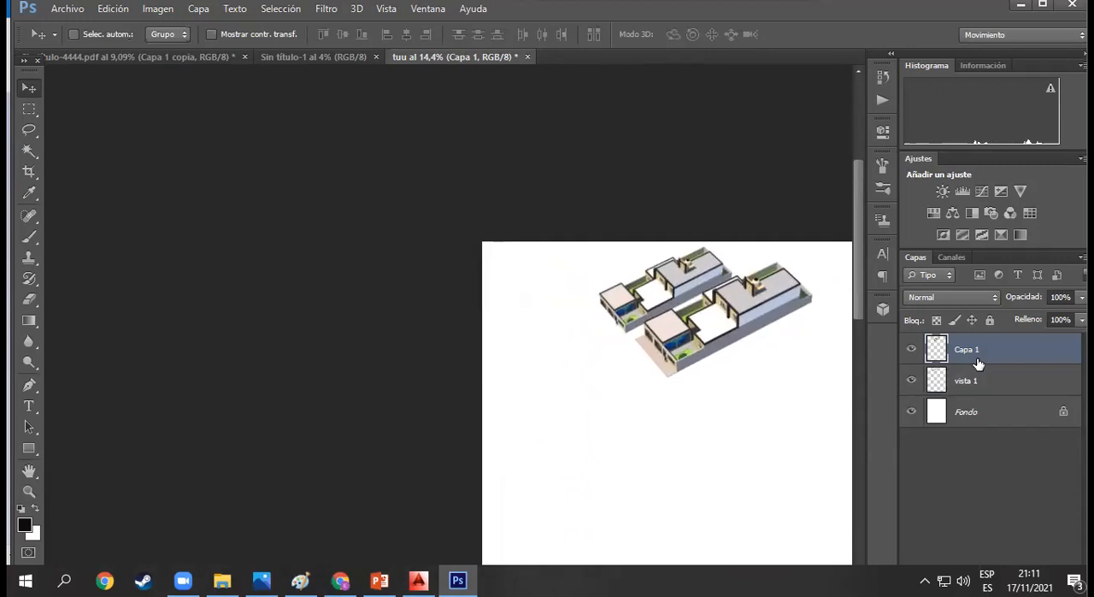
pyautogui.doubleClick(977, 349)
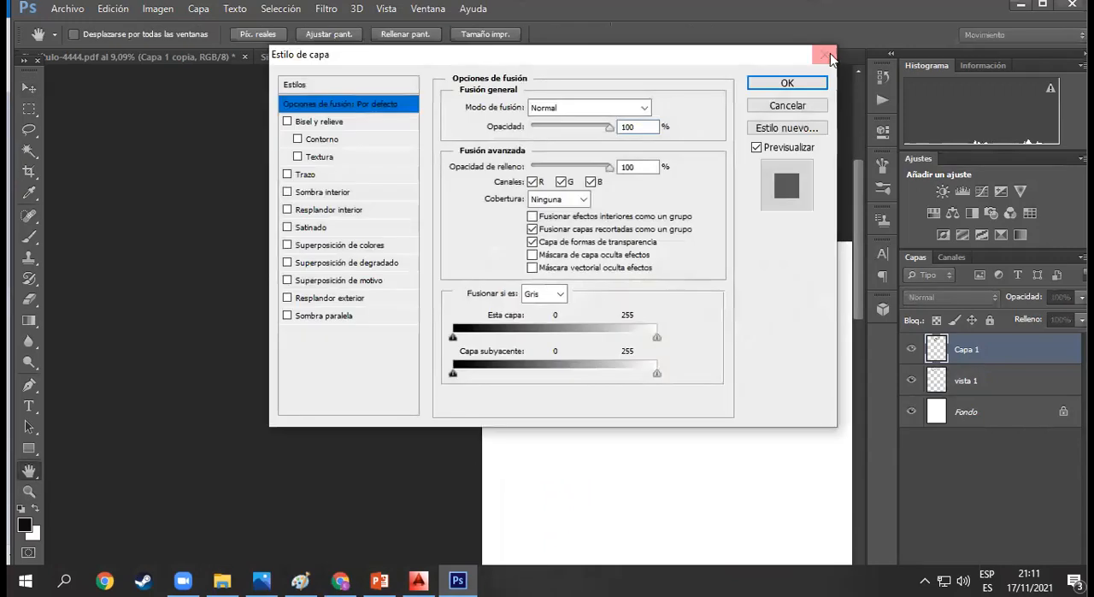
pyautogui.press('Escape')
pyautogui.doubleClick(977, 349)
pyautogui.write('vista 2')
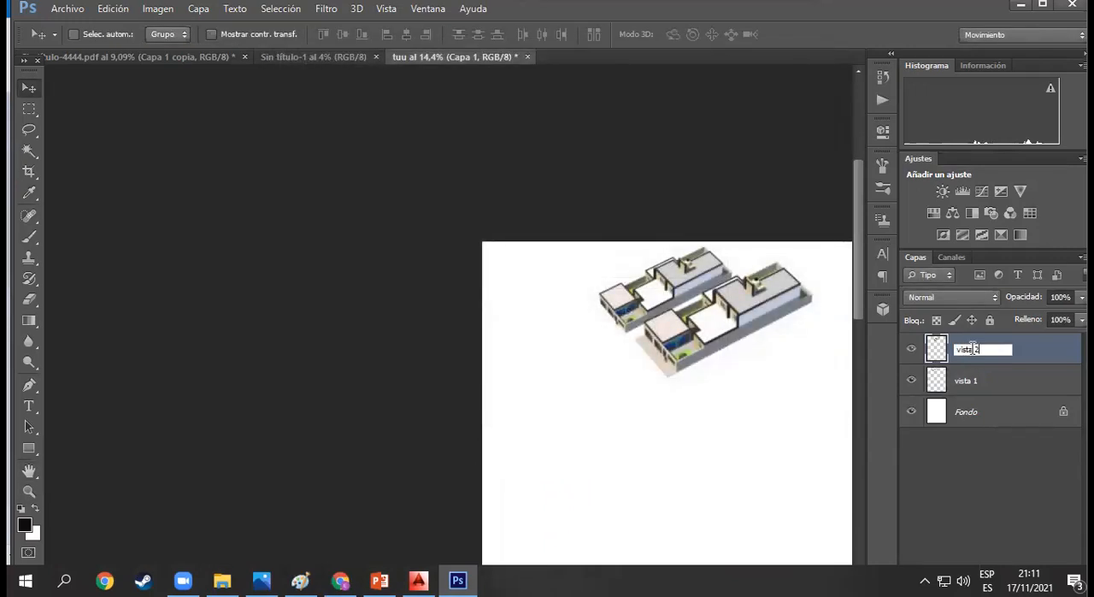
pyautogui.click(969, 489)
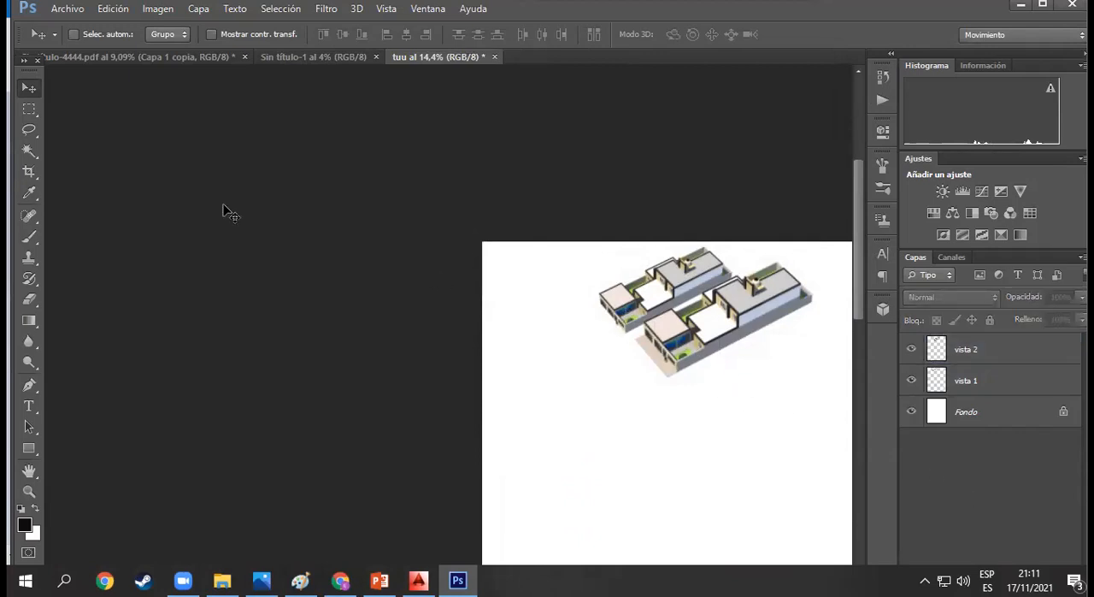
pyautogui.click(751, 345)
pyautogui.press('Return')
# - Scale the vista 2 render down and place it beside the first house render along the sheet's upper edge
pyautogui.click(1025, 360)
pyautogui.moveTo(706, 330); pyautogui.dragTo(760, 313)
pyautogui.hotkey('ctrl', 't')
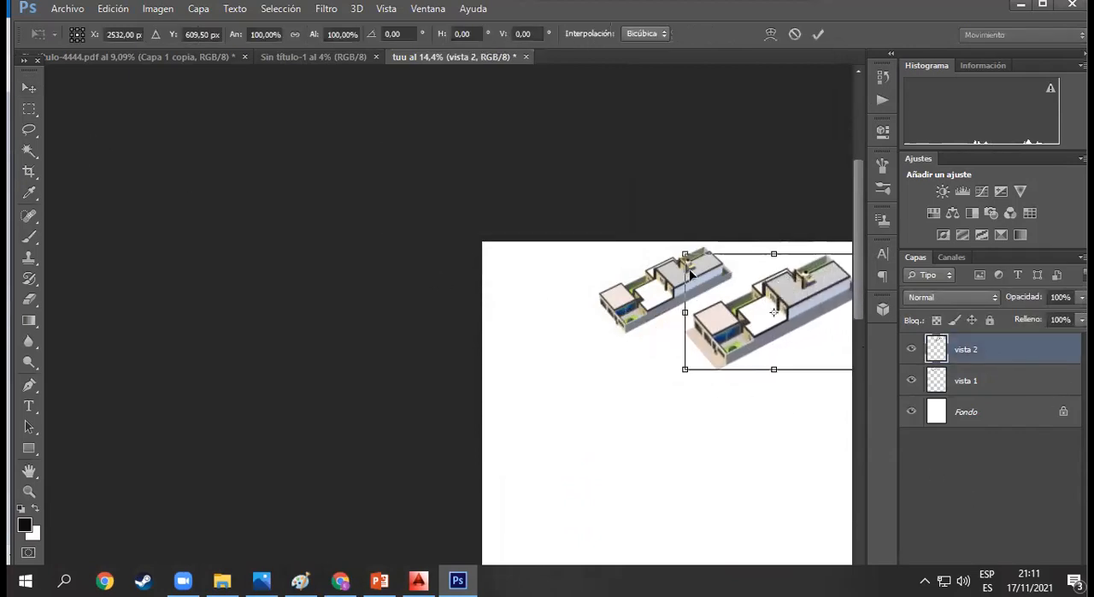
pyautogui.moveTo(683, 252); pyautogui.dragTo(722, 297)
pyautogui.press('Return')
pyautogui.moveTo(816, 336); pyautogui.dragTo(805, 304)
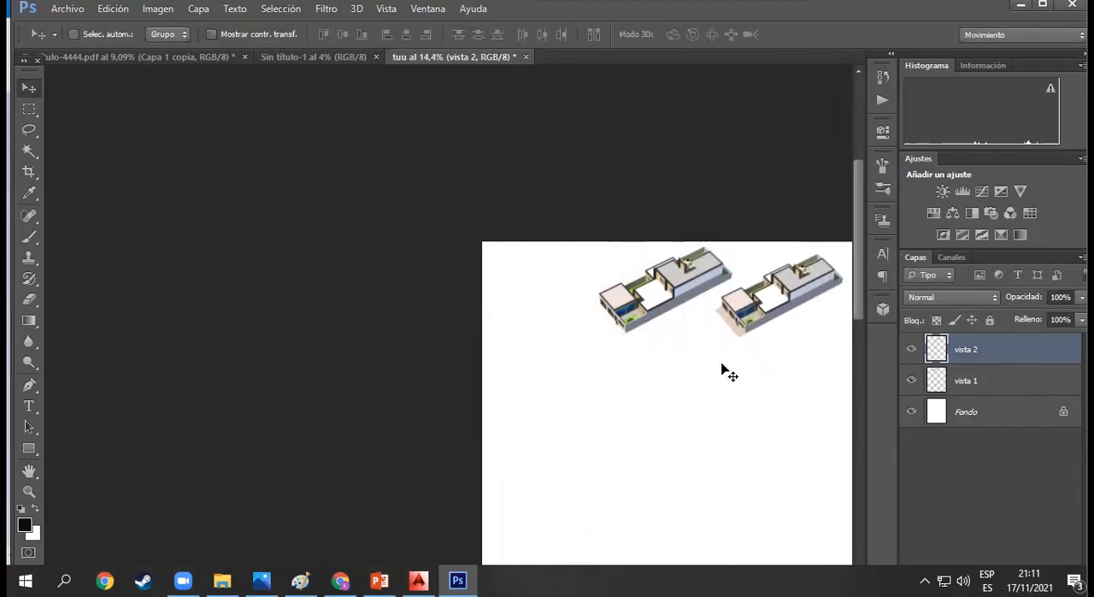
# - Check the placement of both house renders on the whole sheet and up close
pyautogui.scroll(-2, 722, 369)
pyautogui.hotkey('ctrl', 'space')
pyautogui.moveTo(747, 366); pyautogui.dragTo(713, 347)
pyautogui.hotkey('ctrl', 'space')
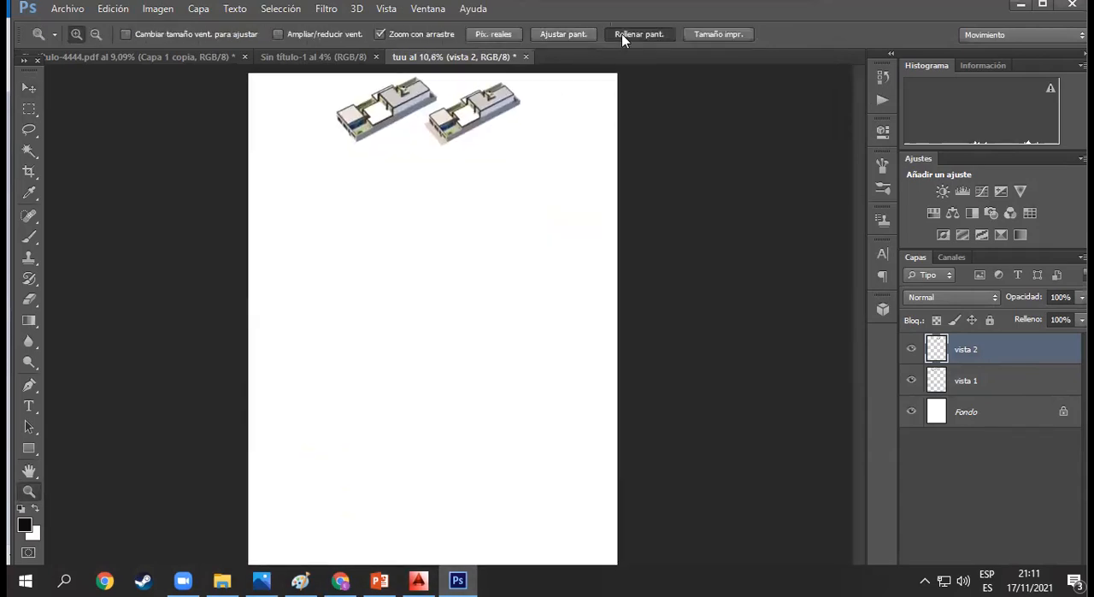
pyautogui.click(622, 33)
pyautogui.moveTo(856, 270); pyautogui.dragTo(856, 185)
pyautogui.moveTo(496, 359); pyautogui.dragTo(492, 347)
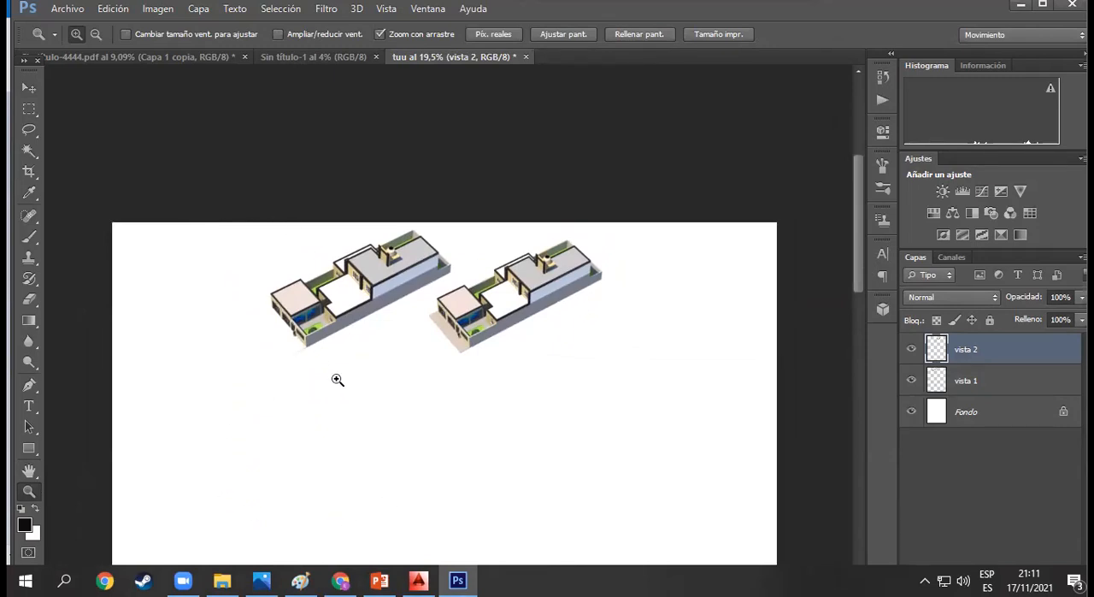
# - Open PLANTA TECNICA.pdf for import and set its image size units to millimetres
pyautogui.click(68, 8)
pyautogui.click(86, 42)
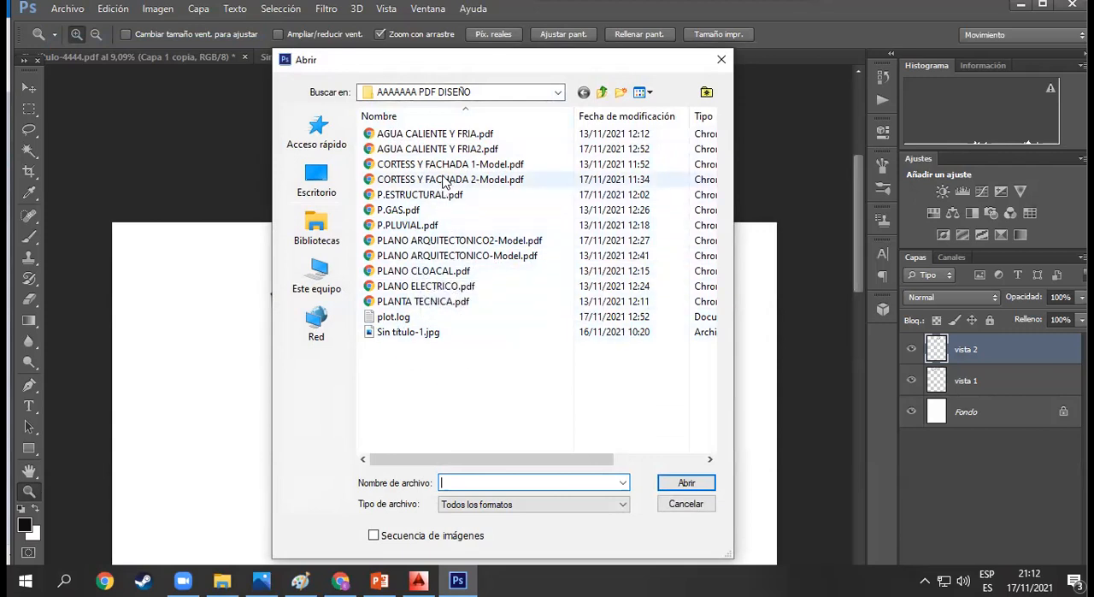
pyautogui.click(425, 301)
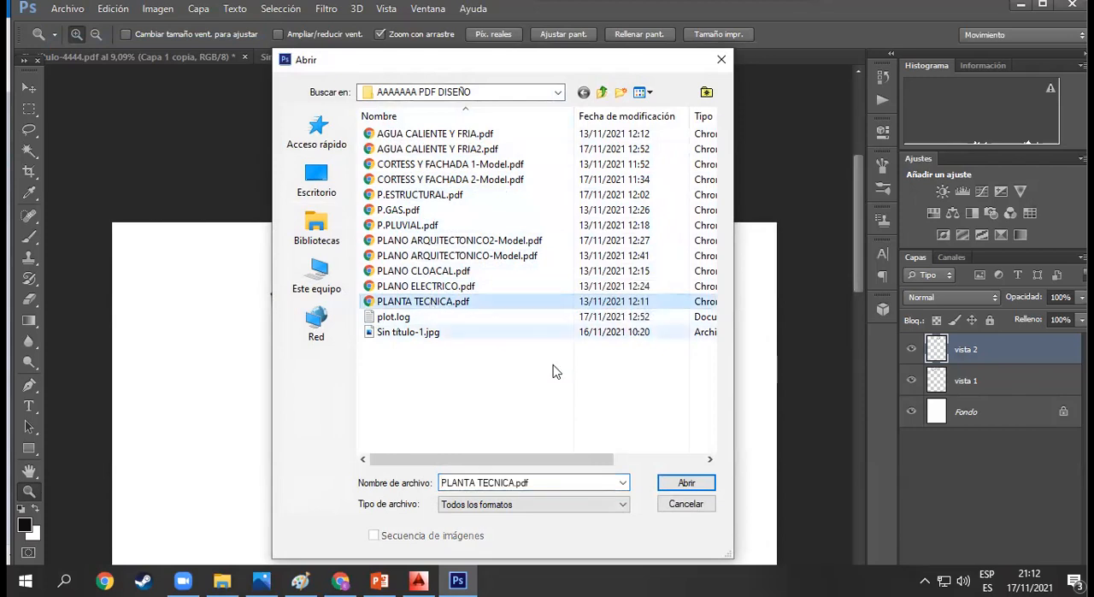
pyautogui.click(687, 483)
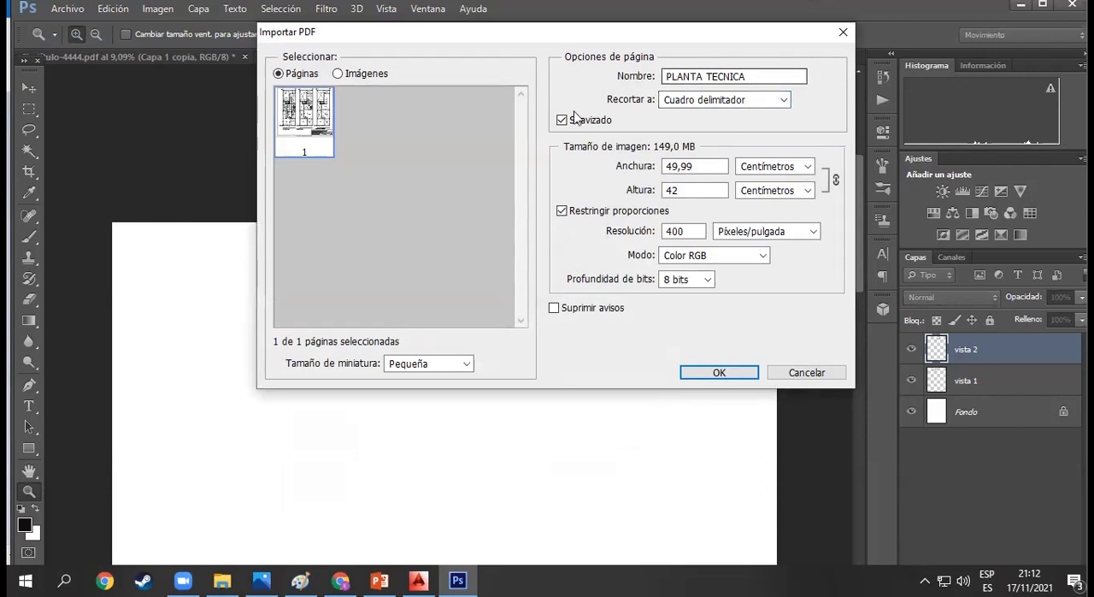
pyautogui.click(808, 166)
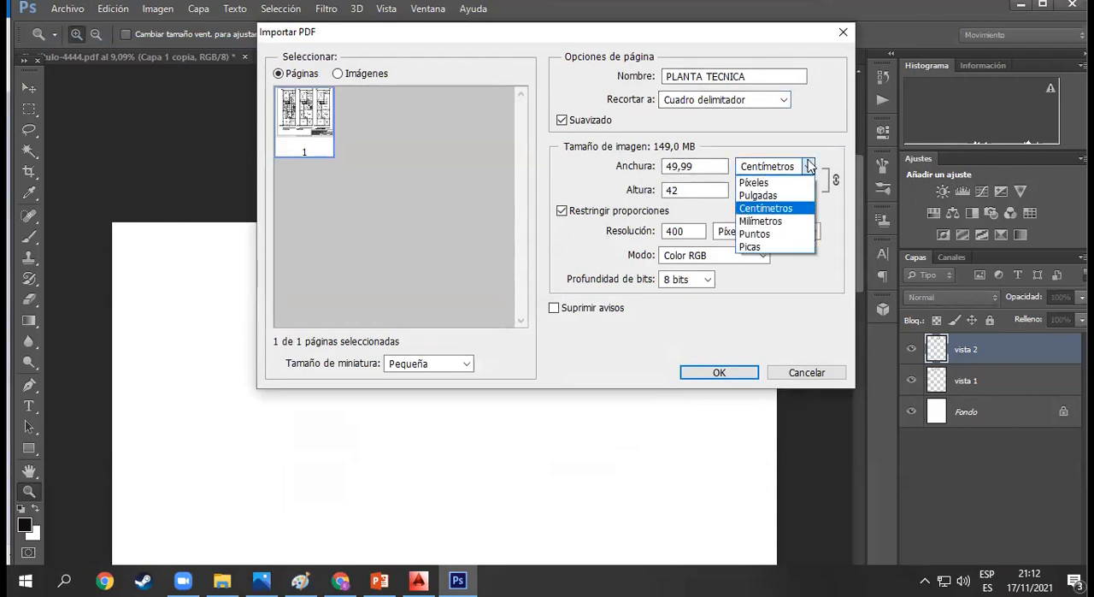
pyautogui.click(780, 221)
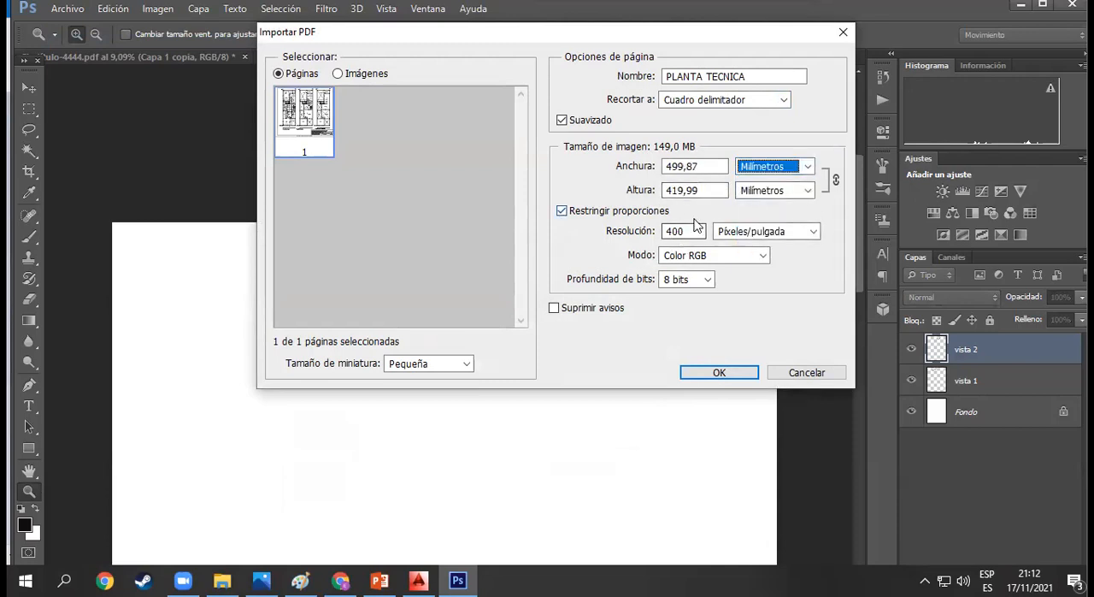
# - Try import resolutions of 300 and 600 pixels/inch for the plan PDF
pyautogui.doubleClick(691, 228)
pyautogui.write('300')
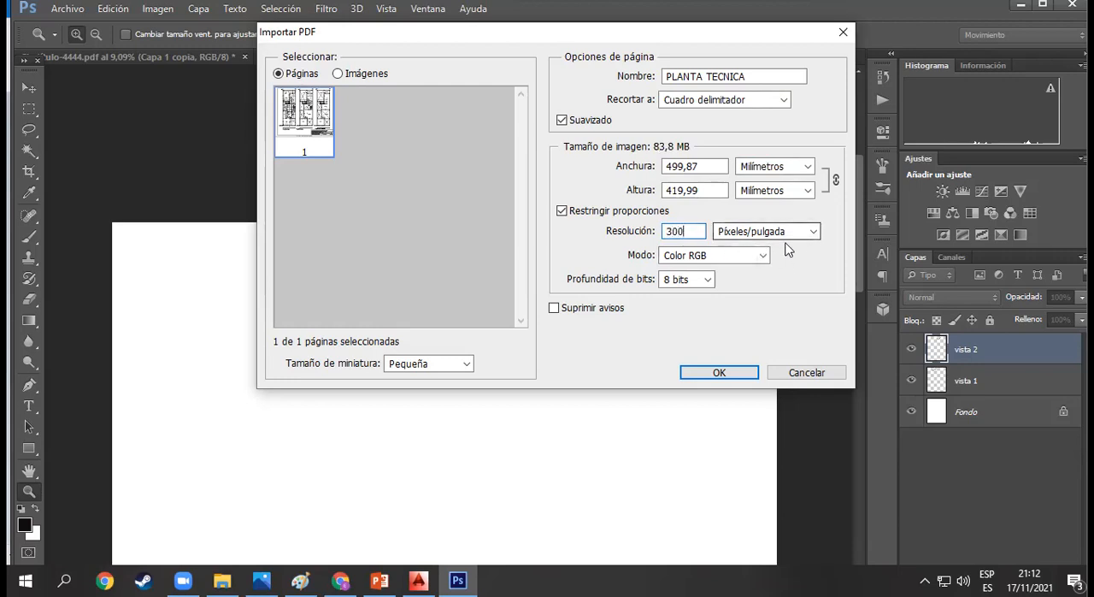
pyautogui.moveTo(704, 236); pyautogui.dragTo(643, 245)
pyautogui.write('600')
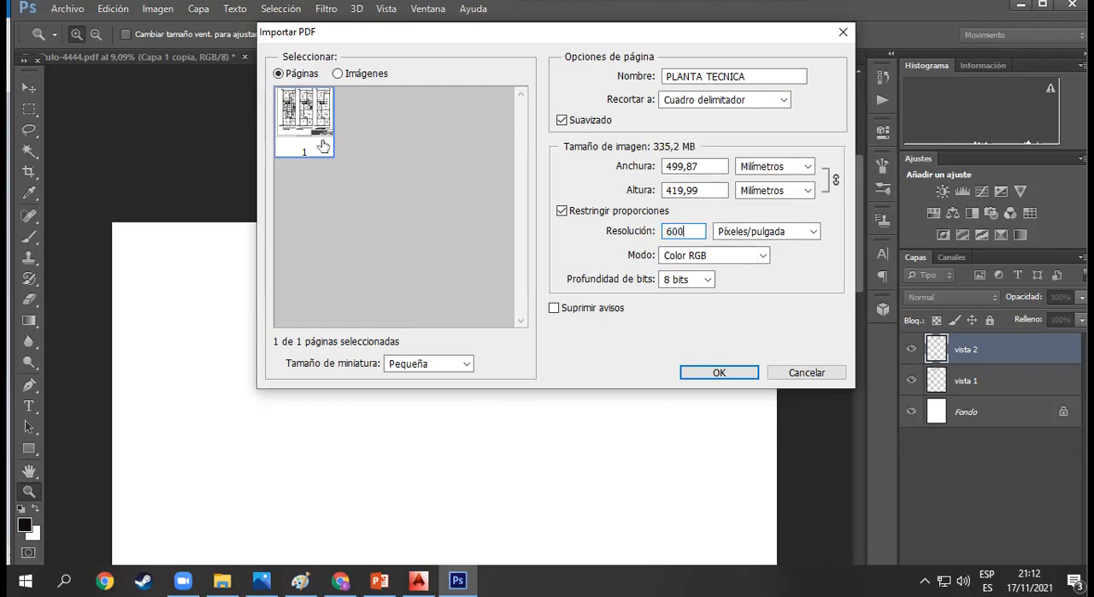
# - Import the plan PDF page at a resolution of 300 pixels/inch with warnings suppressed
pyautogui.click(624, 310)
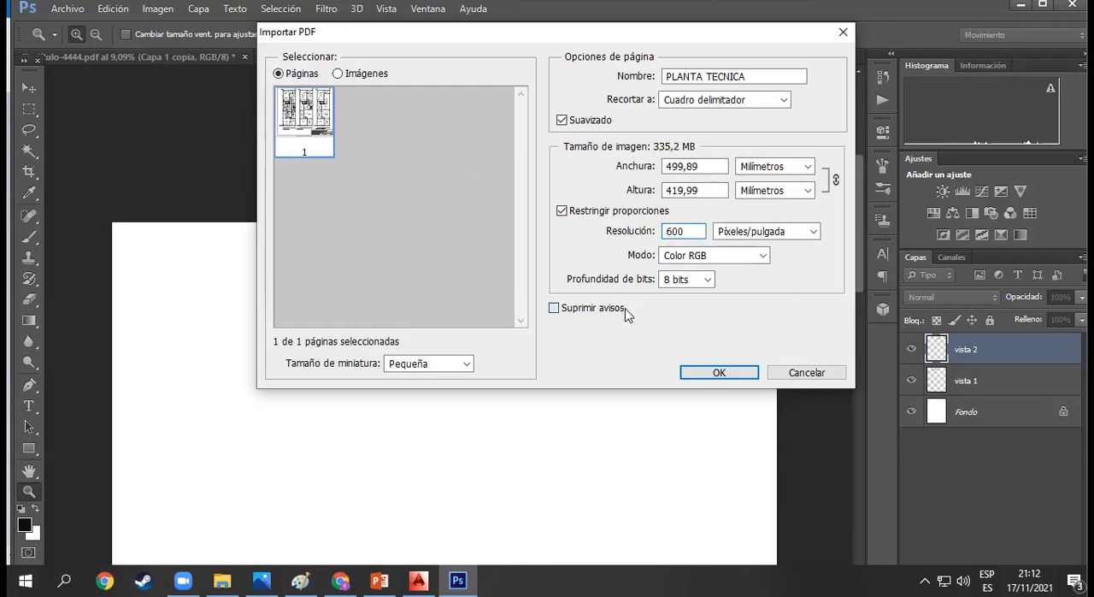
pyautogui.doubleClick(696, 232)
pyautogui.write('300')
pyautogui.click(776, 278)
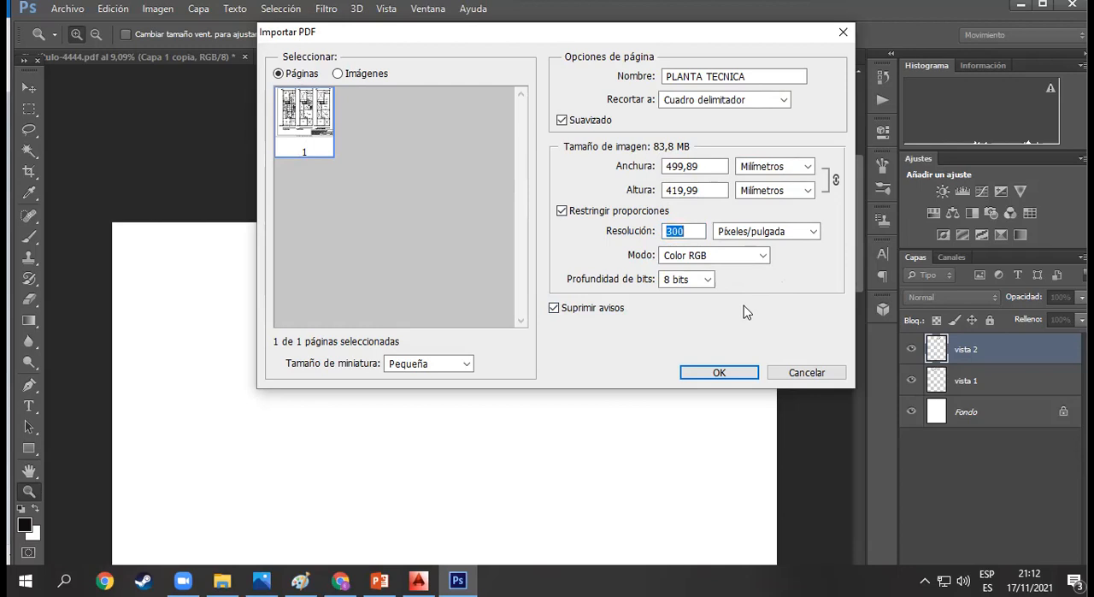
pyautogui.click(718, 372)
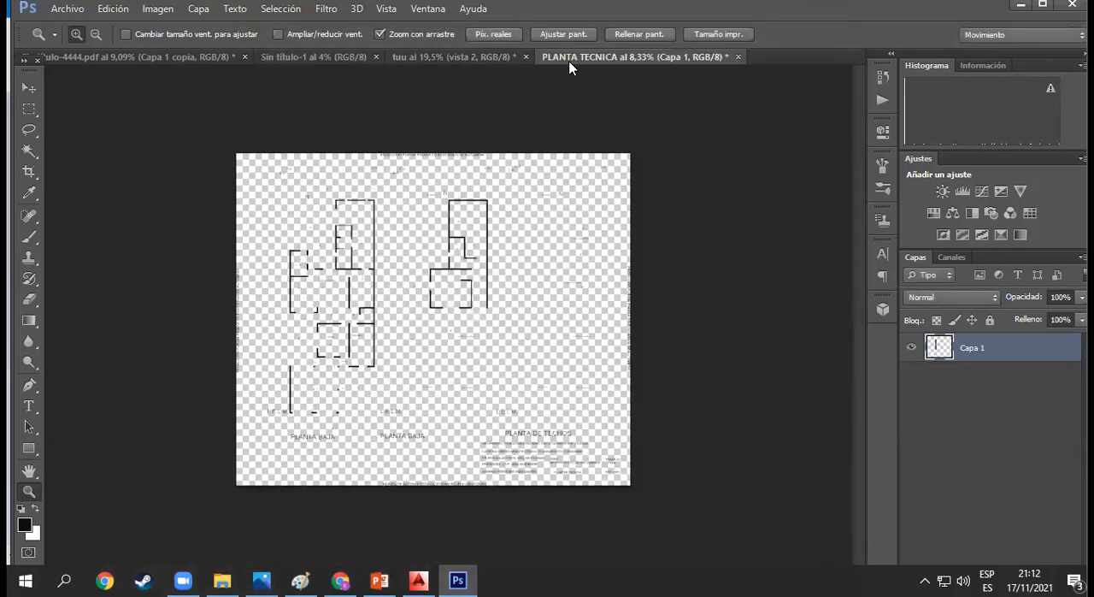
# - Compare the tuu sheet with the imported PLANTA TECNICA document and examine the plan's walls and dimensions at 100% zoom
pyautogui.click(495, 59)
pyautogui.click(607, 56)
pyautogui.click(495, 59)
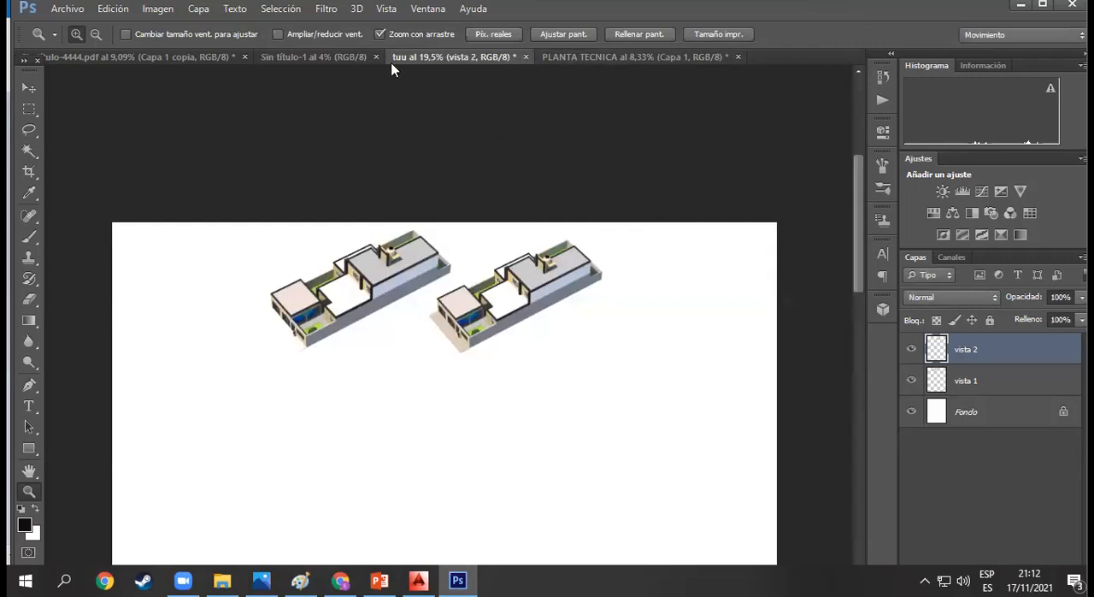
pyautogui.click(581, 59)
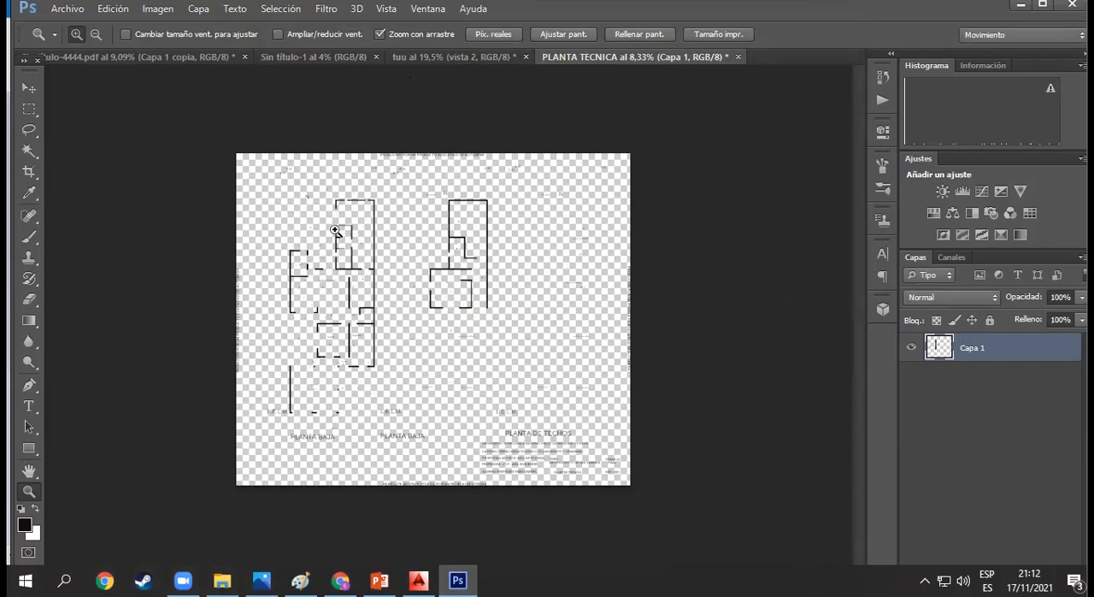
pyautogui.moveTo(307, 213); pyautogui.dragTo(509, 200)
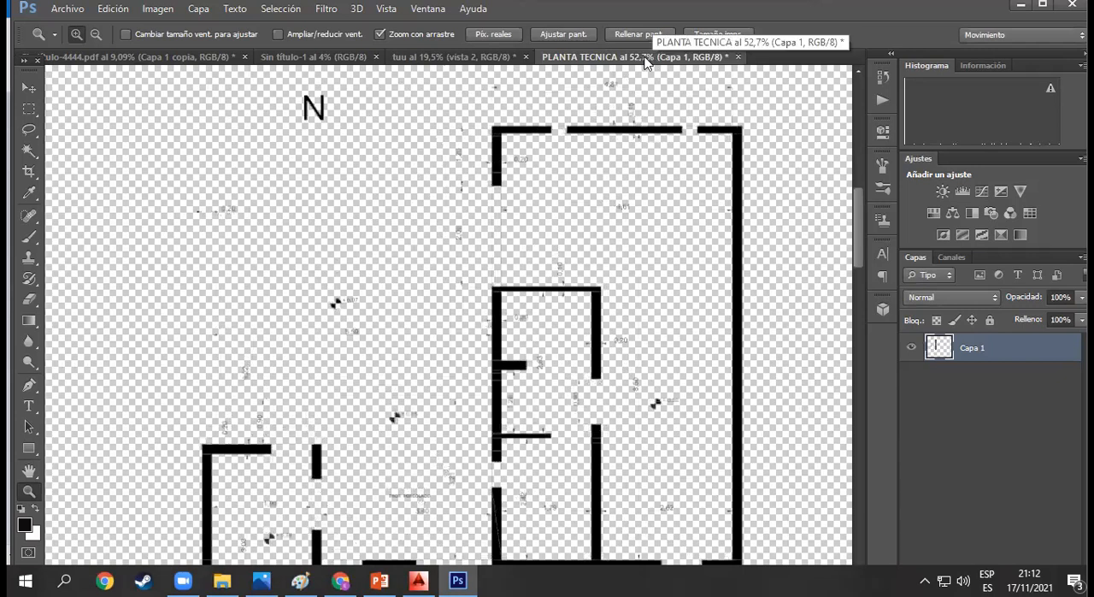
pyautogui.click(512, 35)
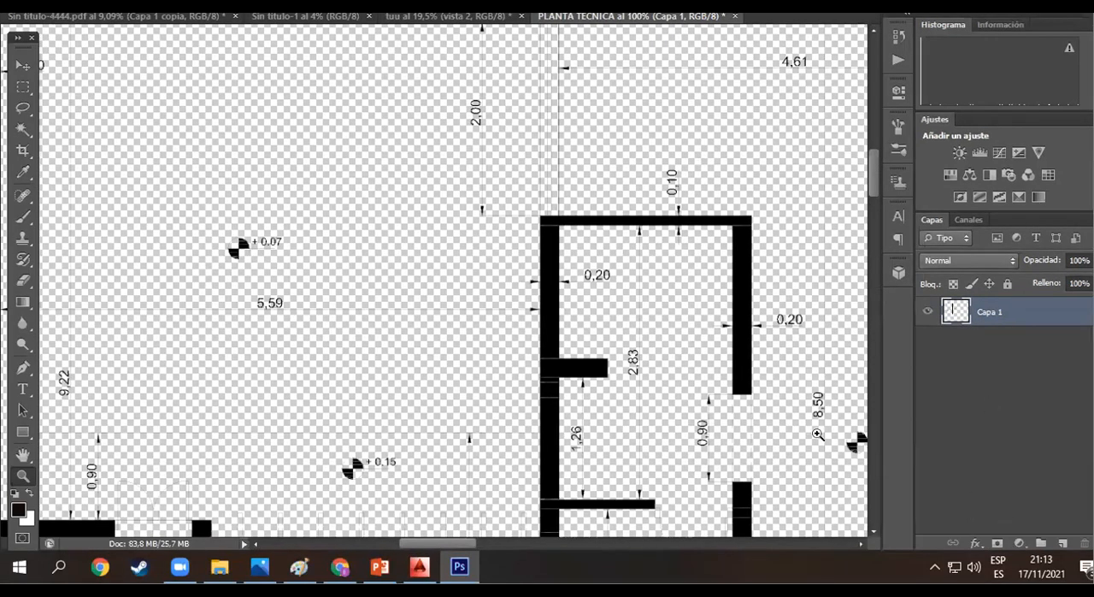
# - Add a white (ffffff) solid color fill layer to the PLANTA TECNICA document and place it beneath the plan layer
pyautogui.click(1020, 548)
pyautogui.click(995, 195)
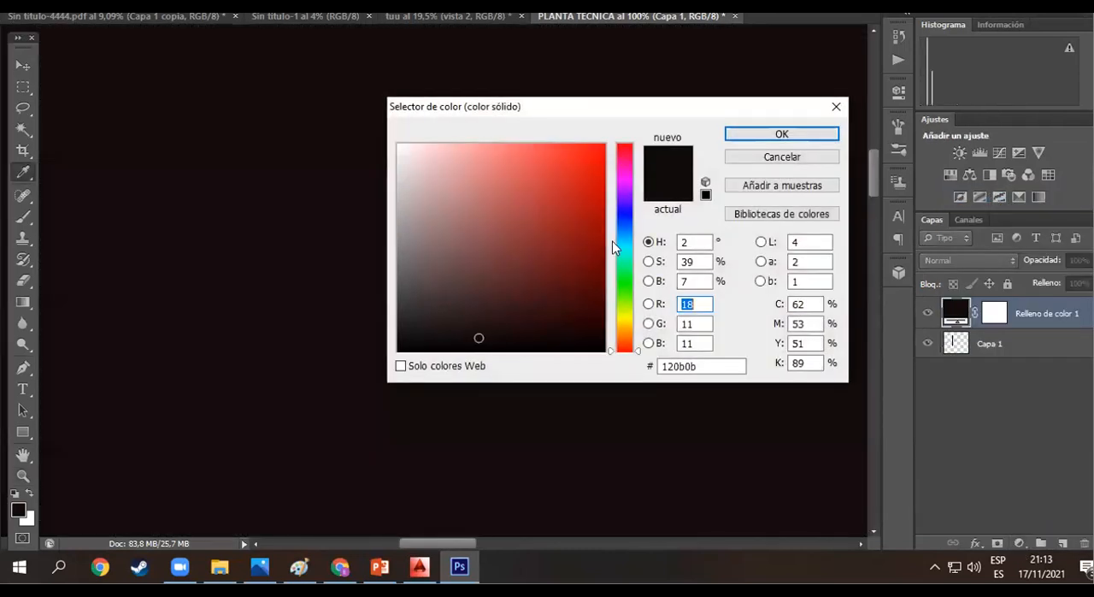
pyautogui.moveTo(517, 240)
pyautogui.mouseDown()
pyautogui.moveTo(503, 291)
pyautogui.moveTo(440, 151)
pyautogui.moveTo(379, 140)
pyautogui.mouseUp()
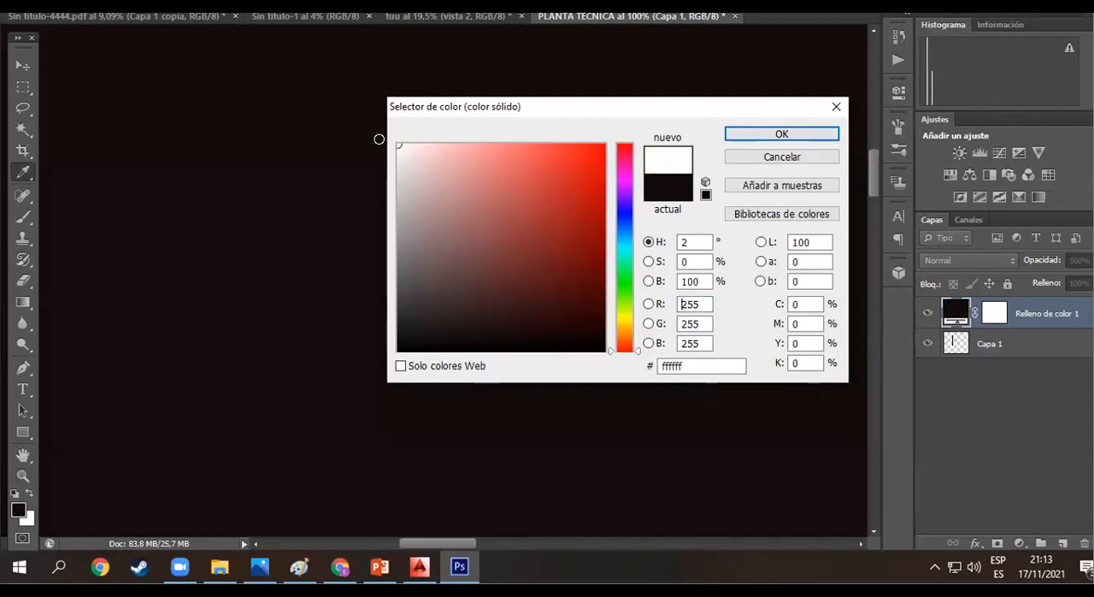
pyautogui.click(760, 133)
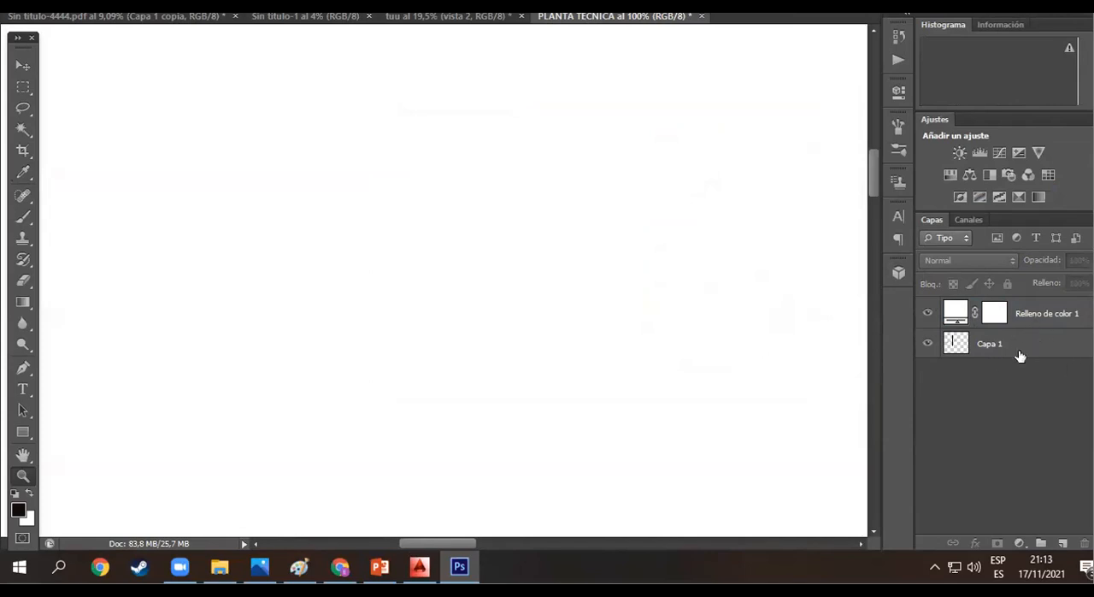
pyautogui.click(1004, 350)
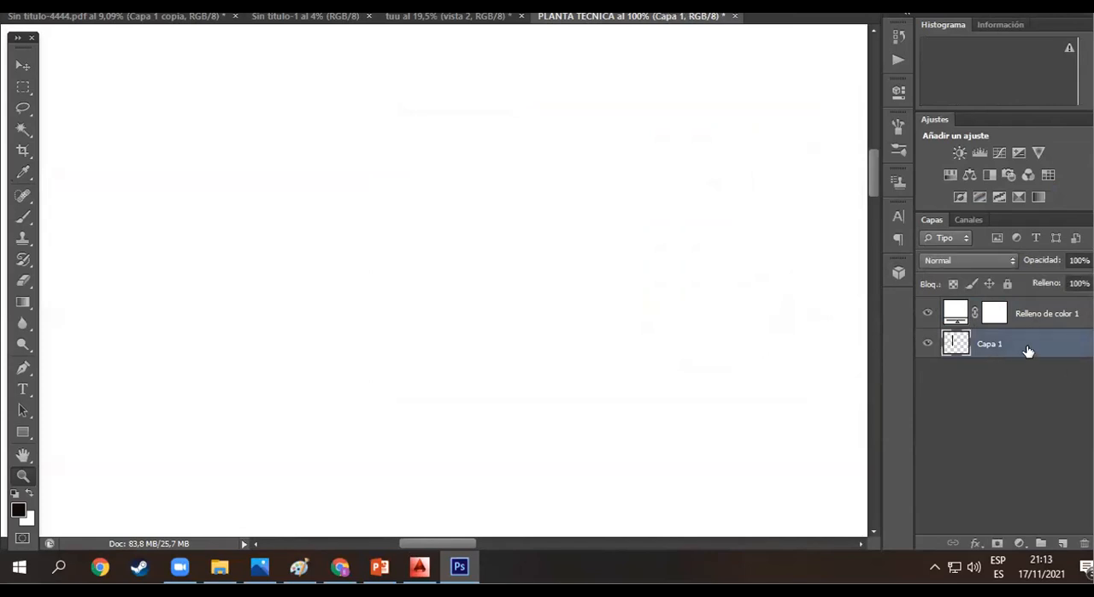
pyautogui.moveTo(1016, 349); pyautogui.dragTo(997, 305)
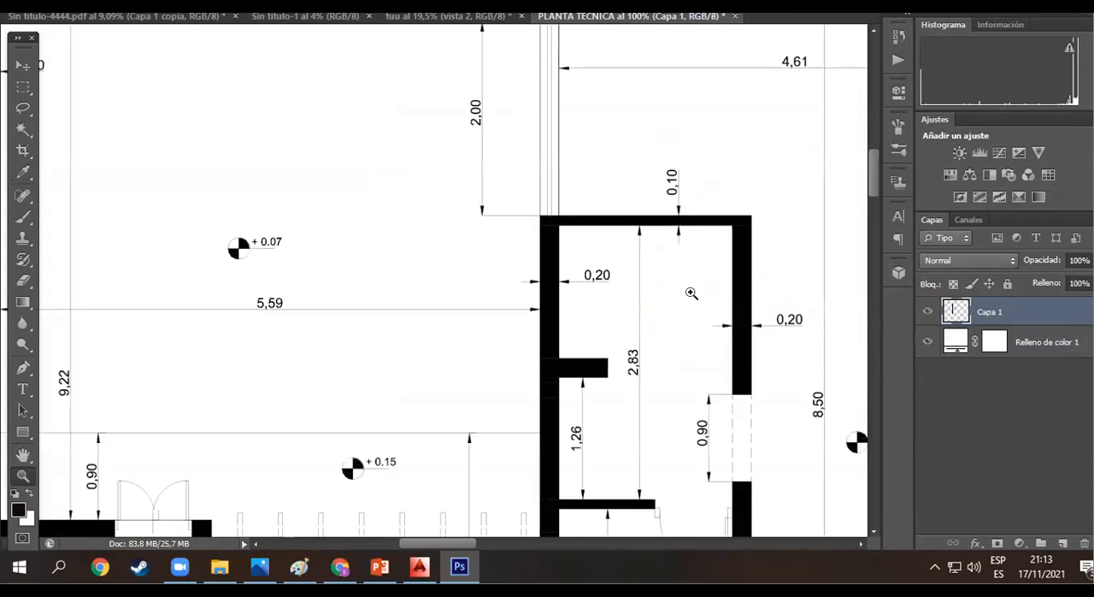
# - Examine line visibility across the PLANTA TECNICA plans, down to the title block, and compare them with the tuu sheet
pyautogui.scroll(-5, 674, 346)
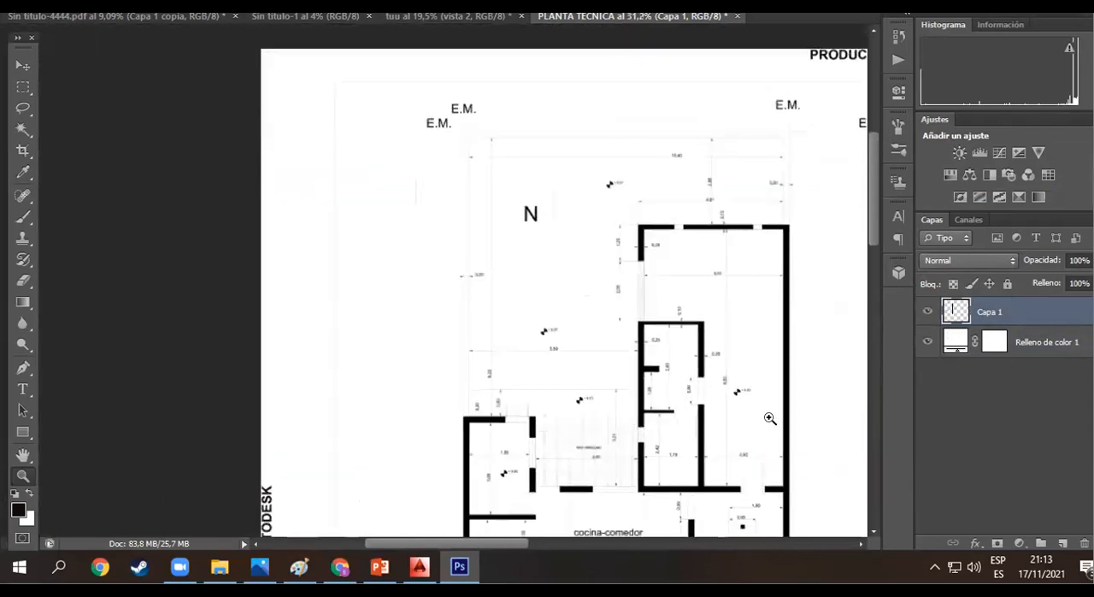
pyautogui.moveTo(876, 193); pyautogui.dragTo(877, 306)
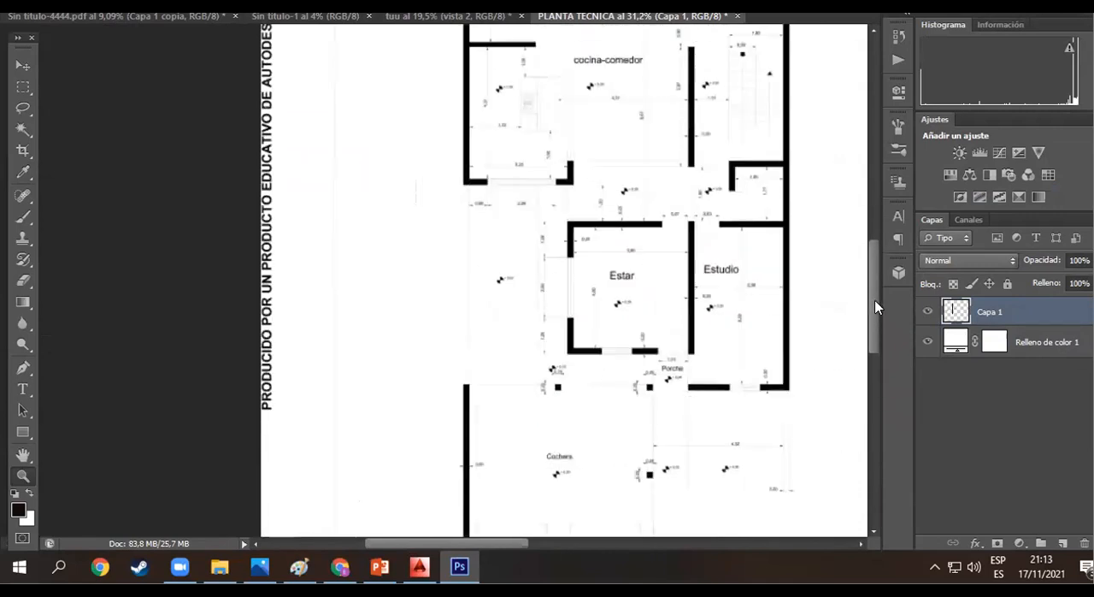
pyautogui.moveTo(412, 543); pyautogui.dragTo(624, 525)
pyautogui.scroll(3, 654, 168)
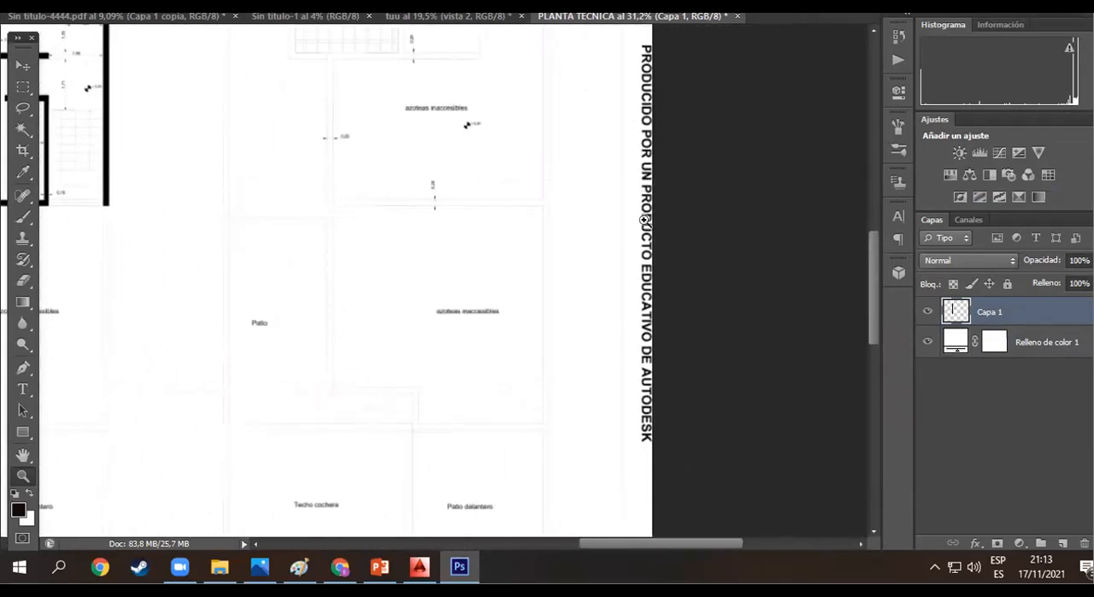
pyautogui.scroll(-2, 647, 409)
pyautogui.scroll(-6, 648, 410)
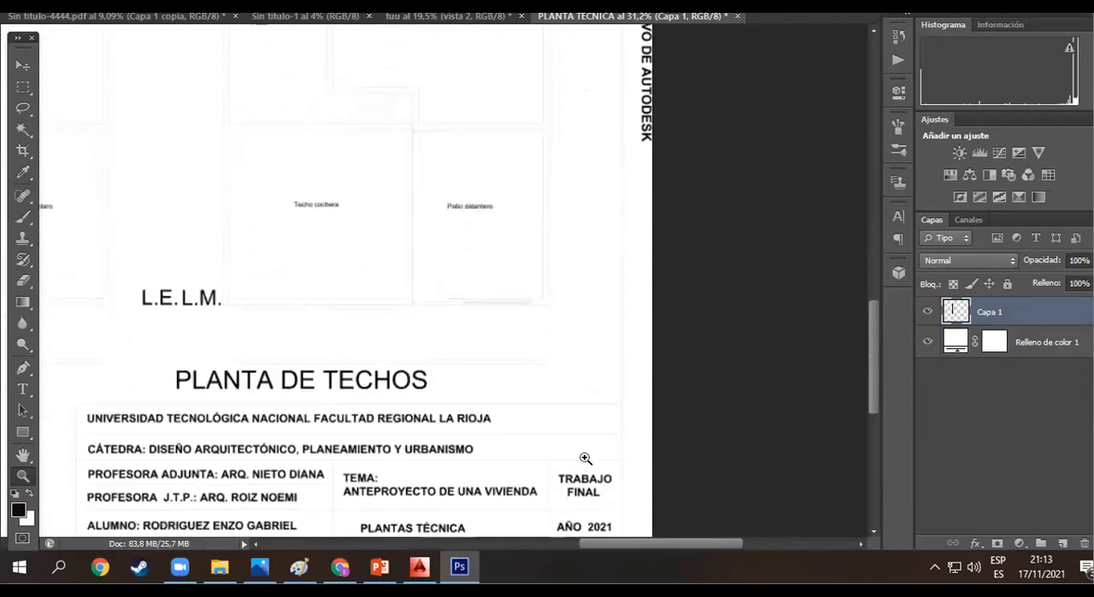
pyautogui.moveTo(707, 547); pyautogui.dragTo(612, 557)
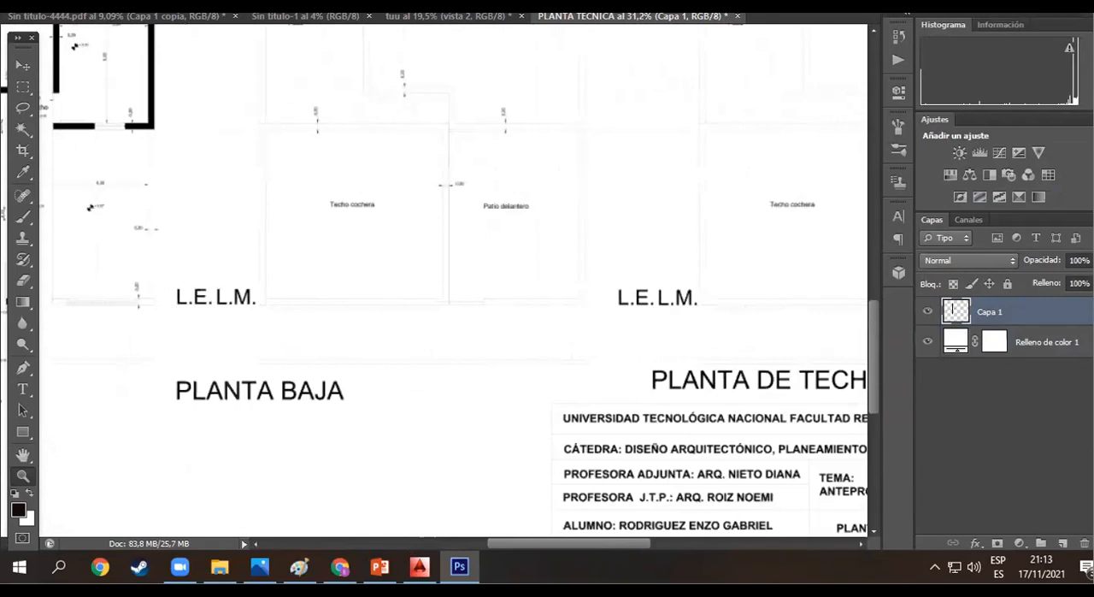
pyautogui.click(431, 15)
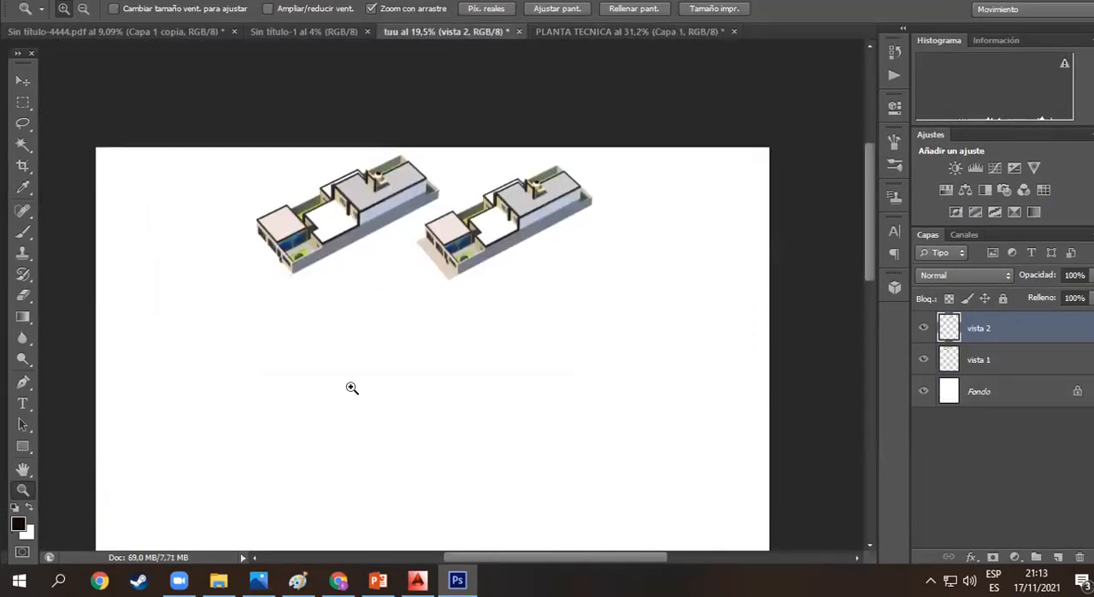
pyautogui.click(552, 34)
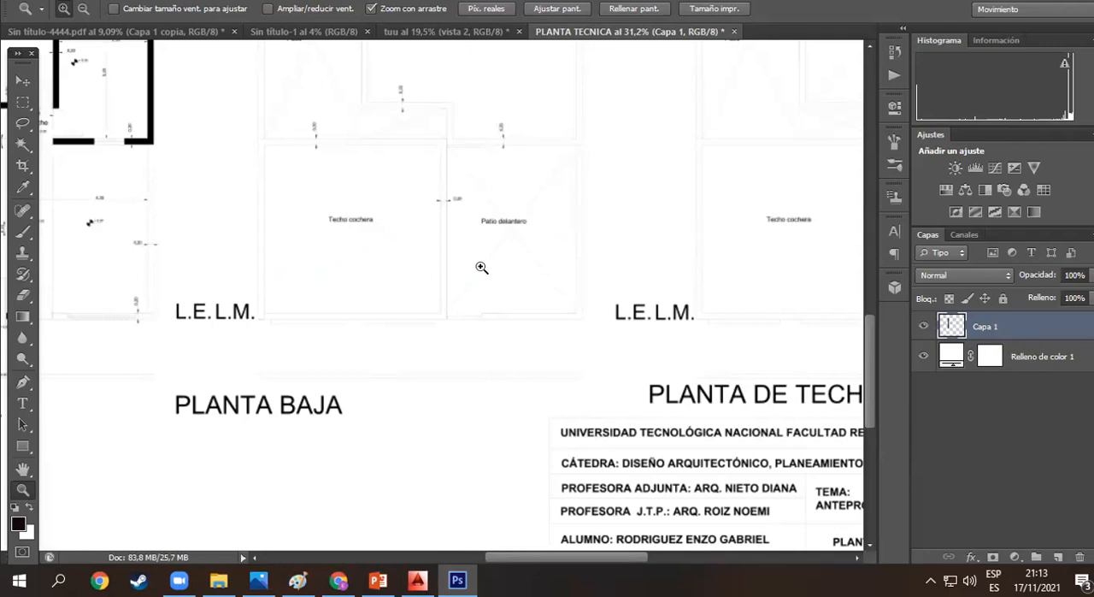
# - Duplicate the plan layer twice in the PLANTA TECNICA document to darken its faint lines
pyautogui.hotkey('ctrl', 'j')
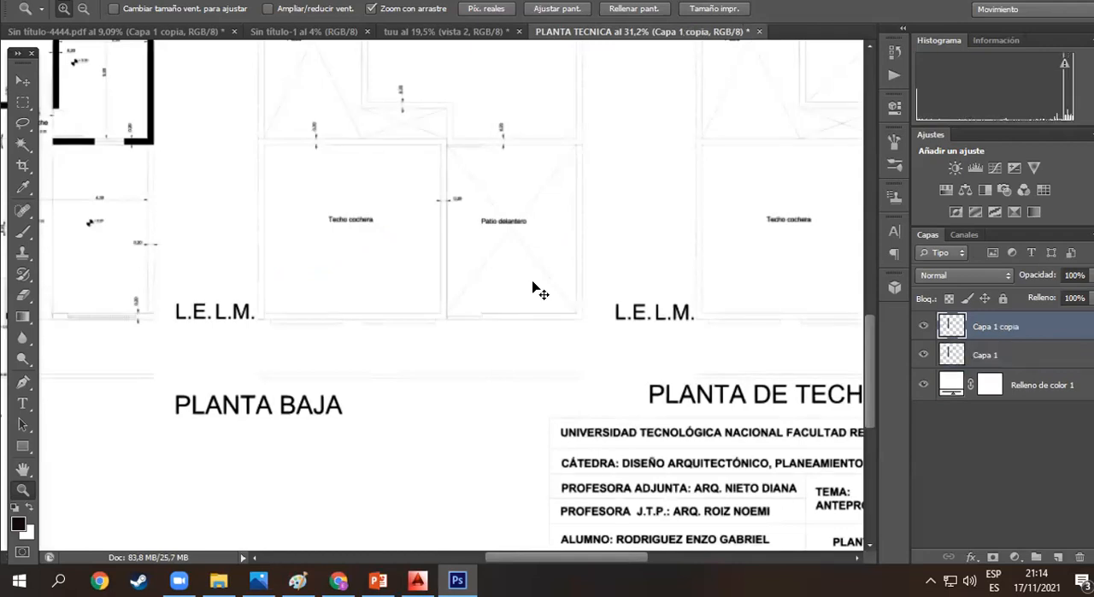
pyautogui.hotkey('ctrl', 'j')
pyautogui.hotkey('ctrl', 'j')
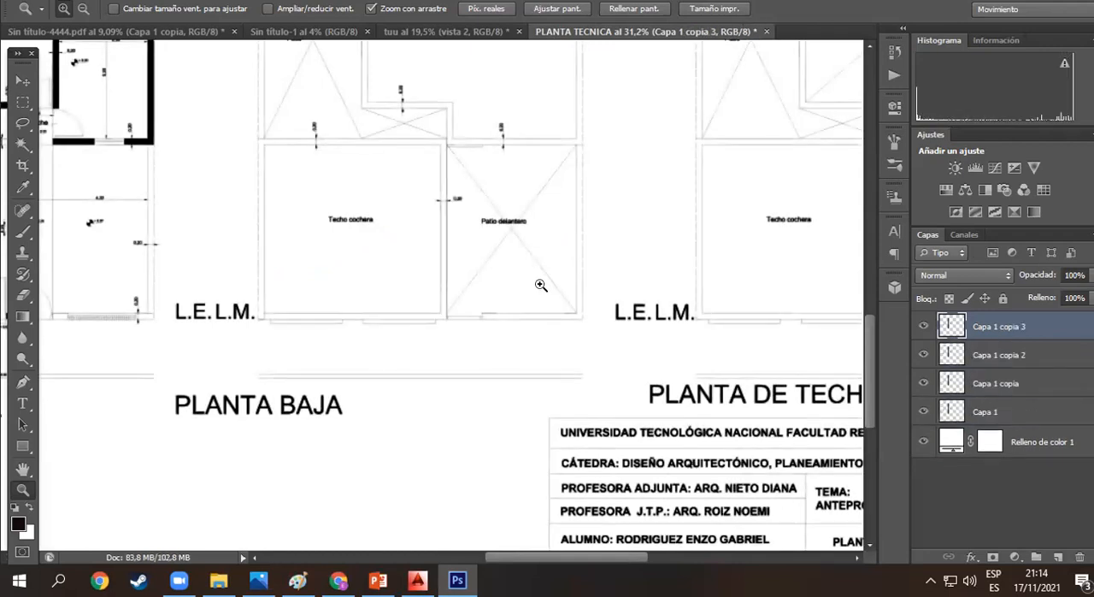
pyautogui.hotkey('ctrl', 'z')
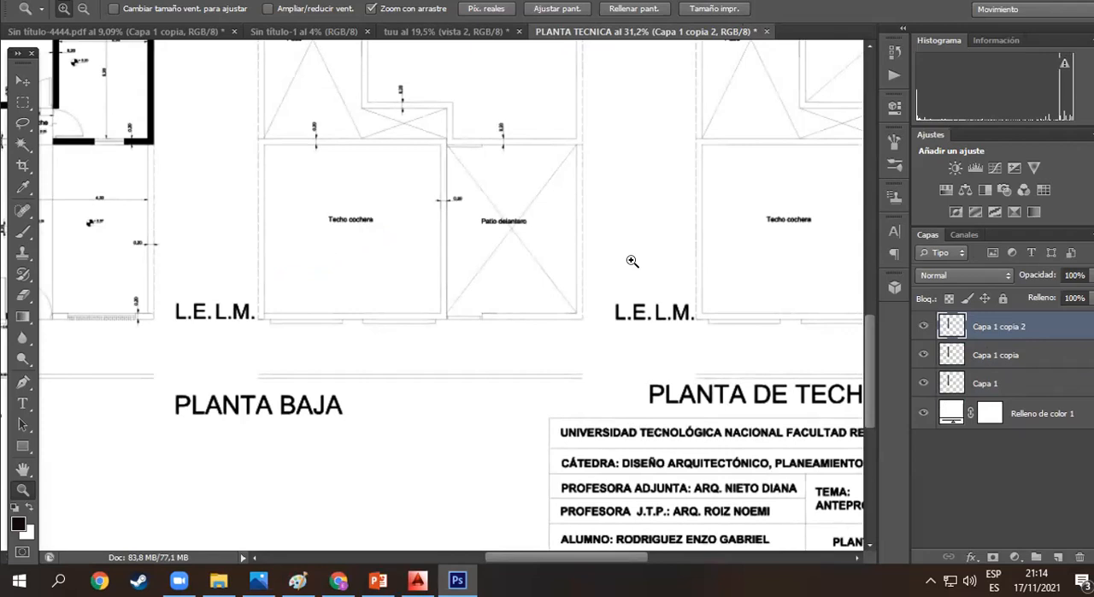
# - Try darkening the plan lines around Patio delantero with four more duplicates of the plan layer, and undo them
pyautogui.moveTo(511, 211); pyautogui.dragTo(589, 248)
pyautogui.hotkey('ctrl', 'j')
pyautogui.hotkey('ctrl', 'j')
pyautogui.hotkey('ctrl', 'j')
pyautogui.hotkey('ctrl', 'j')
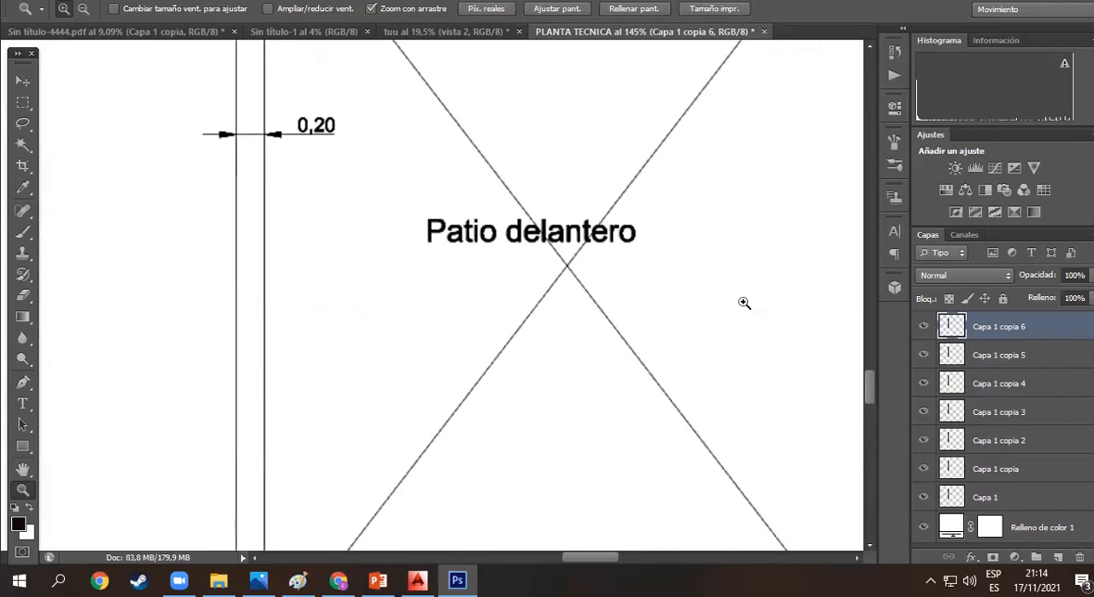
pyautogui.click(469, 34)
pyautogui.click(581, 34)
pyautogui.hotkey('ctrl', 'alt', 'z')
pyautogui.hotkey('ctrl', 'alt', 'z')
pyautogui.hotkey('ctrl', 'alt', 'z')
pyautogui.hotkey('ctrl', 'alt', 'z')
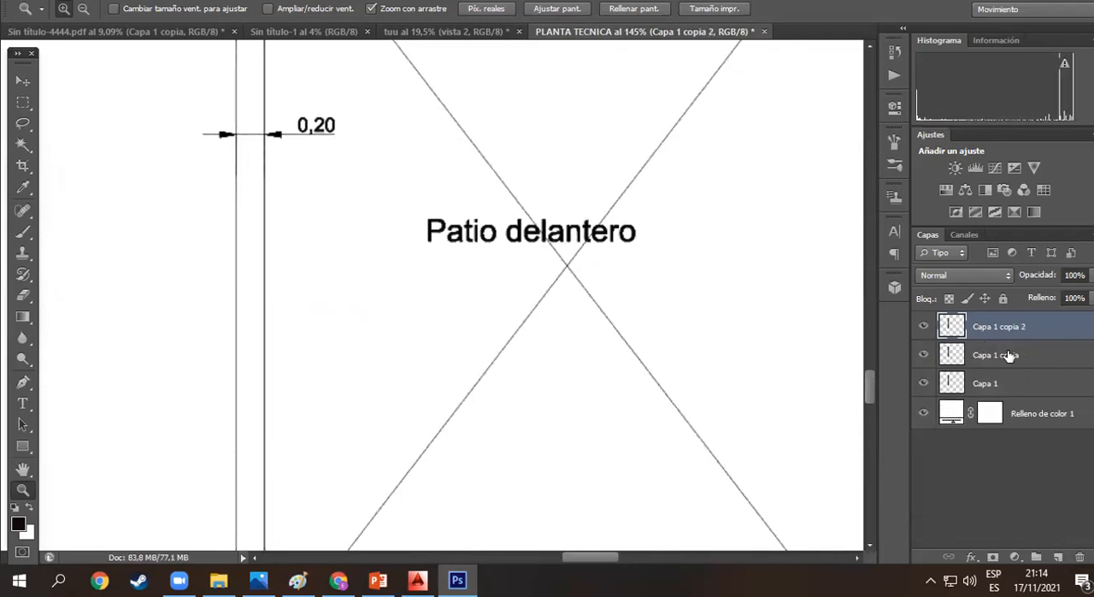
# - Merge the original plan layer and its two duplicates into one layer above the white fill
pyautogui.keyDown('shift'); pyautogui.click(1010, 354); pyautogui.keyUp('shift')
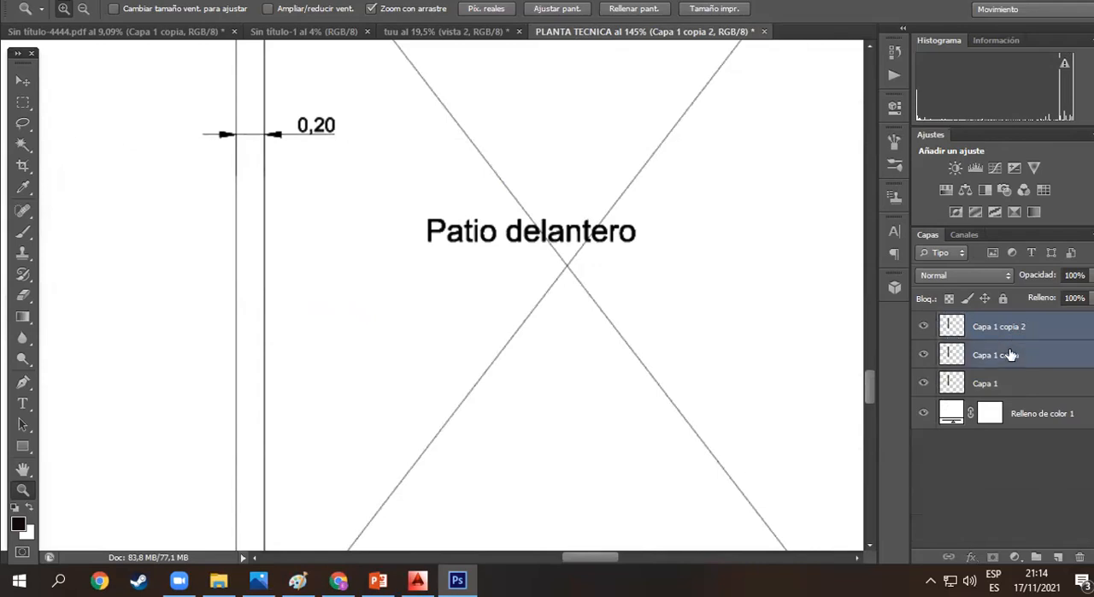
pyautogui.keyDown('shift'); pyautogui.click(1002, 384); pyautogui.keyUp('shift')
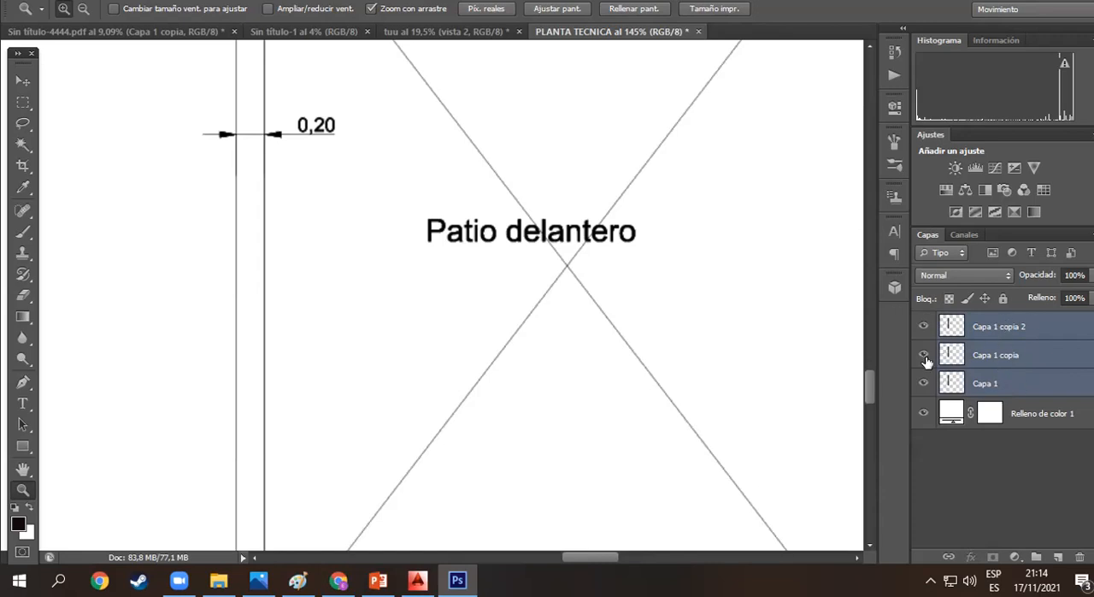
pyautogui.rightClick(990, 361)
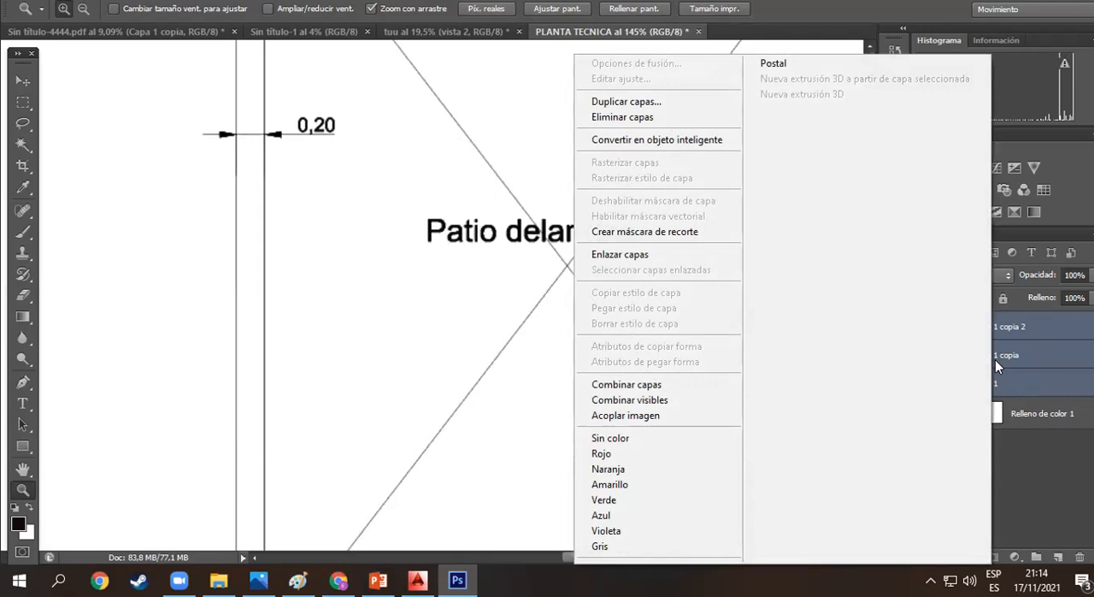
pyautogui.click(625, 385)
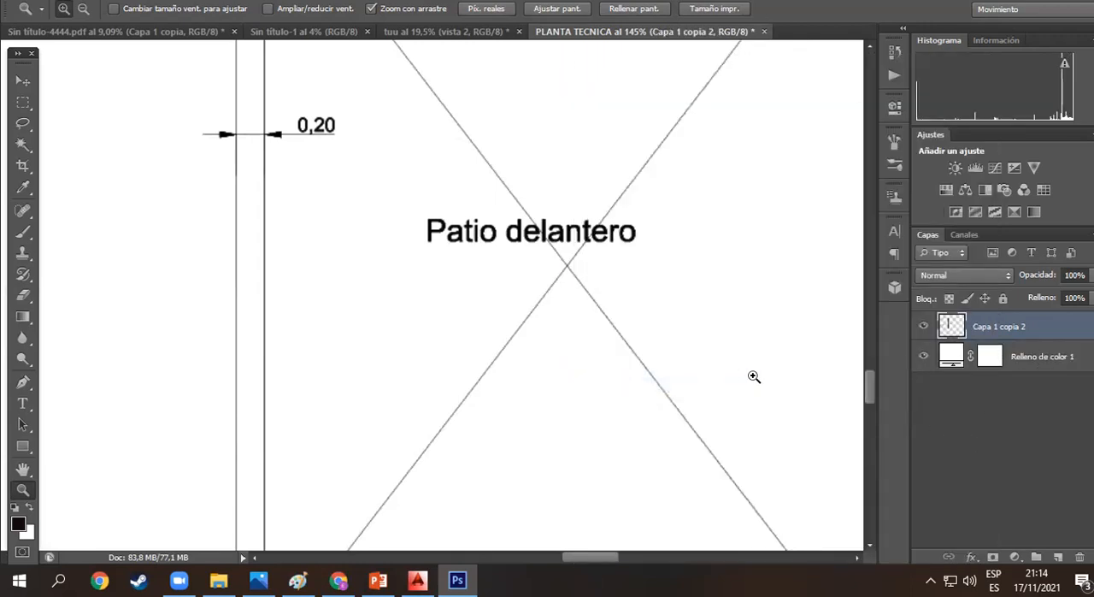
# - Select the title block below the PLANTA DE TECHOS heading with a rectangular marquee and delete it
pyautogui.moveTo(708, 398); pyautogui.dragTo(512, 262)
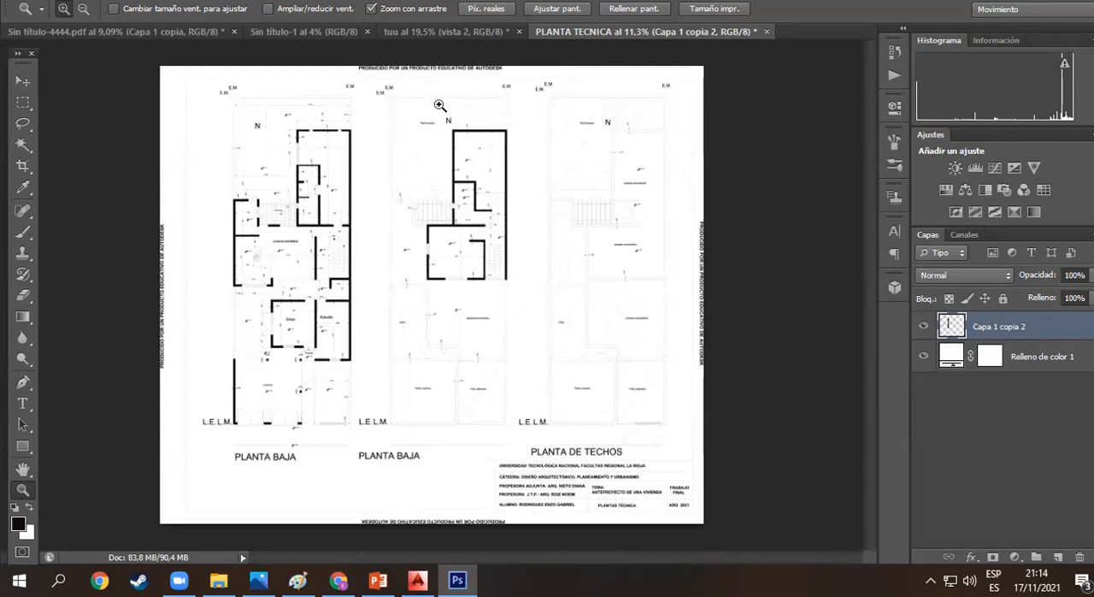
pyautogui.click(28, 104)
pyautogui.rightClick(29, 105)
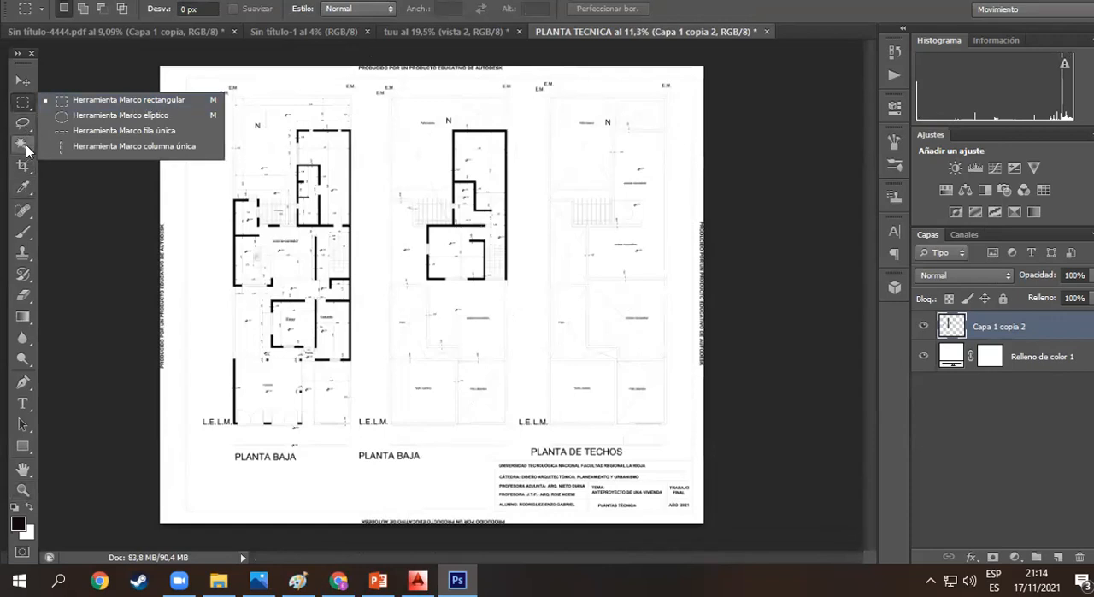
pyautogui.click(23, 105)
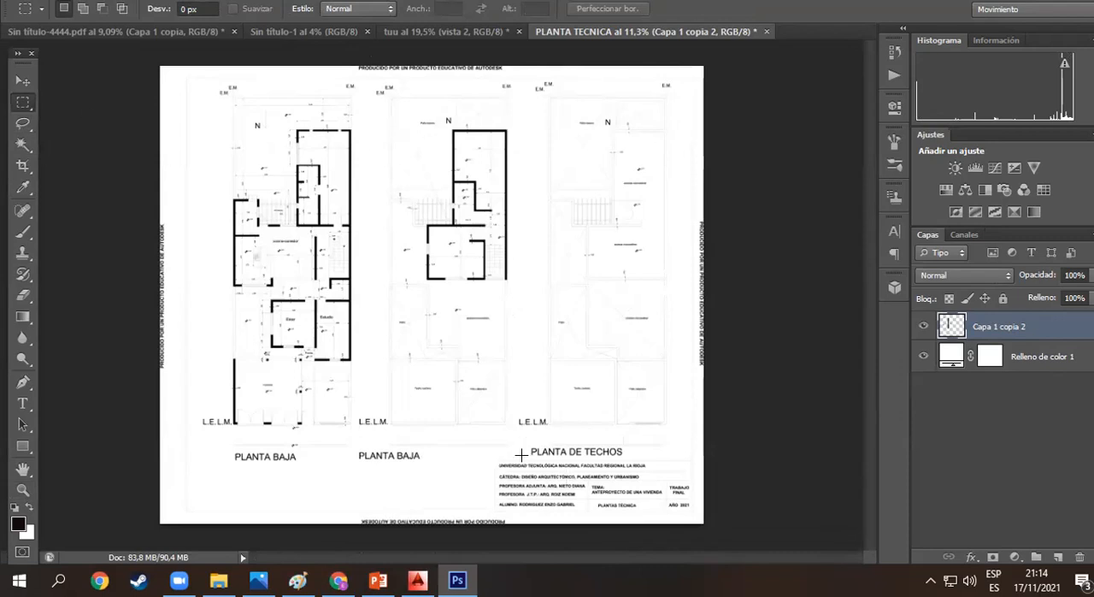
pyautogui.press('z')
pyautogui.moveTo(542, 465); pyautogui.dragTo(598, 454)
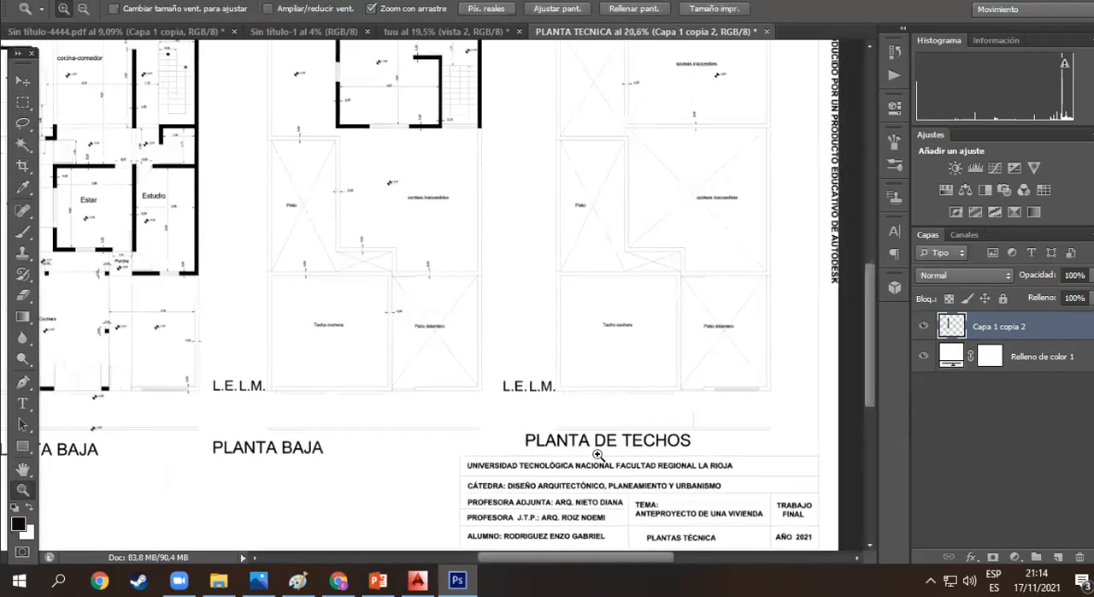
pyautogui.scroll(-2, 605, 450)
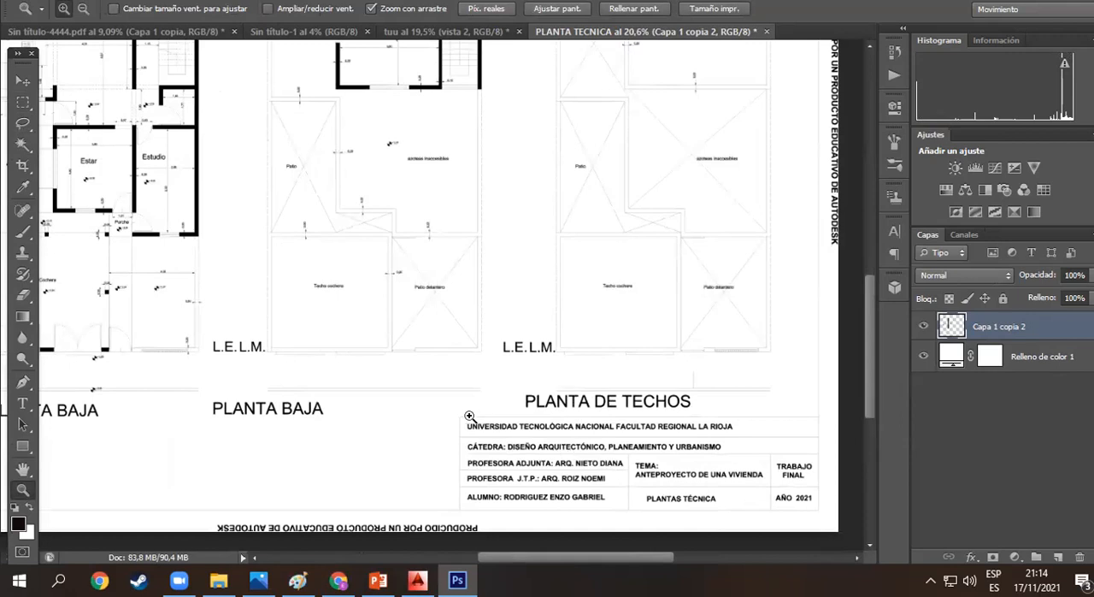
pyautogui.press('m')
pyautogui.moveTo(454, 409); pyautogui.dragTo(825, 519)
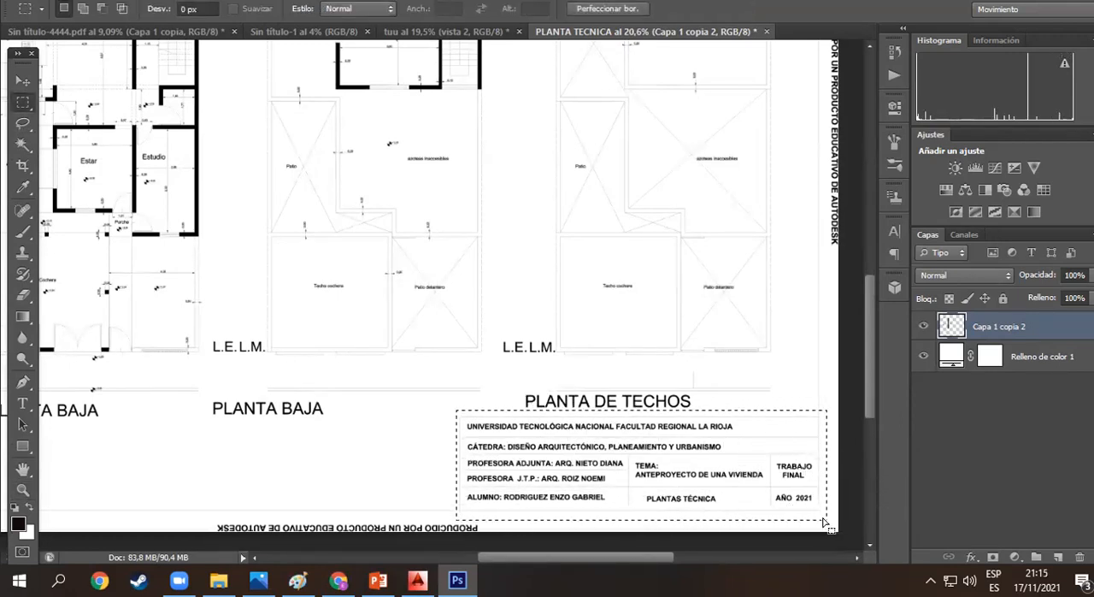
pyautogui.press('Delete')
# - Delete the Autodesk stamp and the frame line along the lower edge of the plan sheet
pyautogui.moveTo(490, 492); pyautogui.dragTo(212, 550)
pyautogui.press('Delete')
pyautogui.moveTo(497, 564); pyautogui.dragTo(419, 569)
pyautogui.moveTo(520, 480); pyautogui.dragTo(111, 518)
pyautogui.press('Delete')
# - Delete the vertical Autodesk stamp and frame line along the side margin next to the first PLANTA BAJA plan
pyautogui.moveTo(247, 467)
pyautogui.mouseDown()
pyautogui.moveTo(165, 322)
pyautogui.moveTo(164, 159)
pyautogui.mouseUp()
pyautogui.press('Delete')
pyautogui.moveTo(236, 486); pyautogui.dragTo(190, 408)
pyautogui.scroll(-1, 232, 292)
pyautogui.scroll(5, 233, 292)
pyautogui.moveTo(234, 313); pyautogui.dragTo(164, 85)
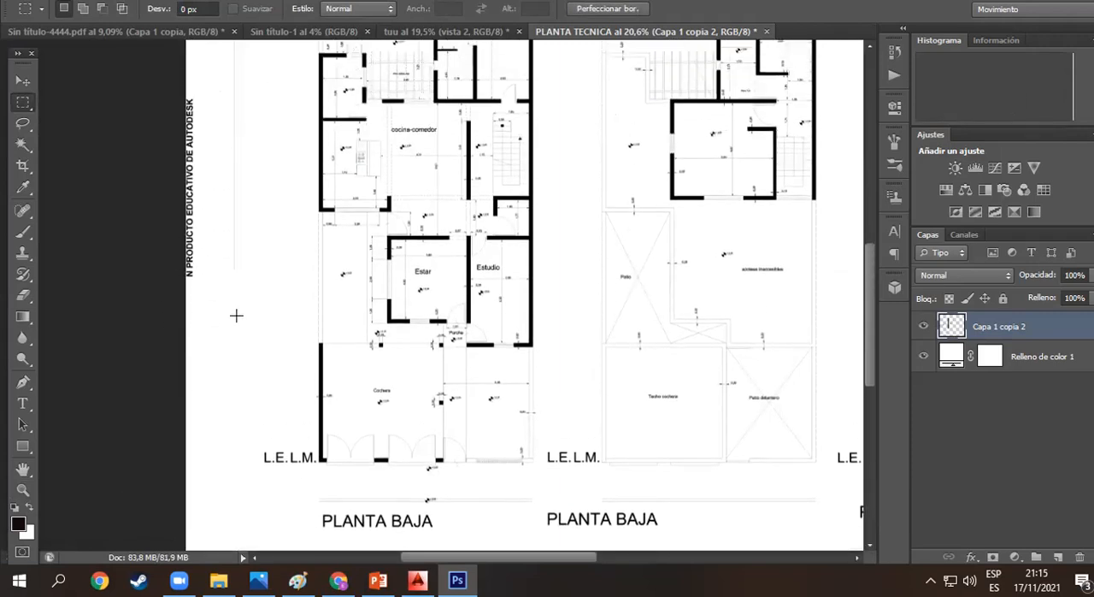
pyautogui.scroll(5, 221, 208)
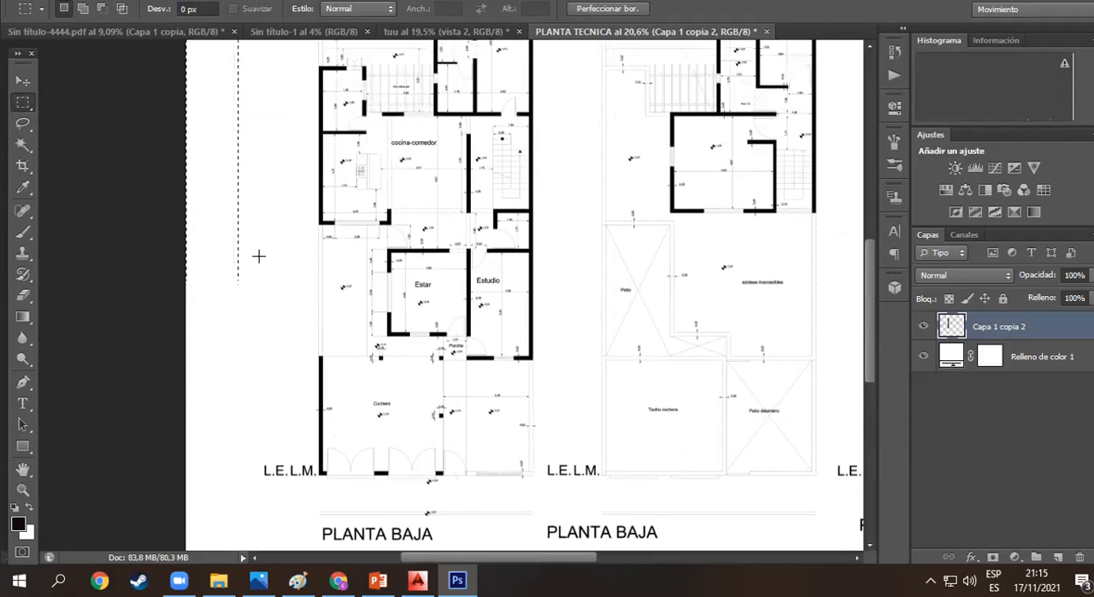
pyautogui.scroll(3, 216, 175)
pyautogui.moveTo(214, 247)
pyautogui.mouseDown()
pyautogui.moveTo(214, 216)
pyautogui.moveTo(202, 239)
pyautogui.mouseUp()
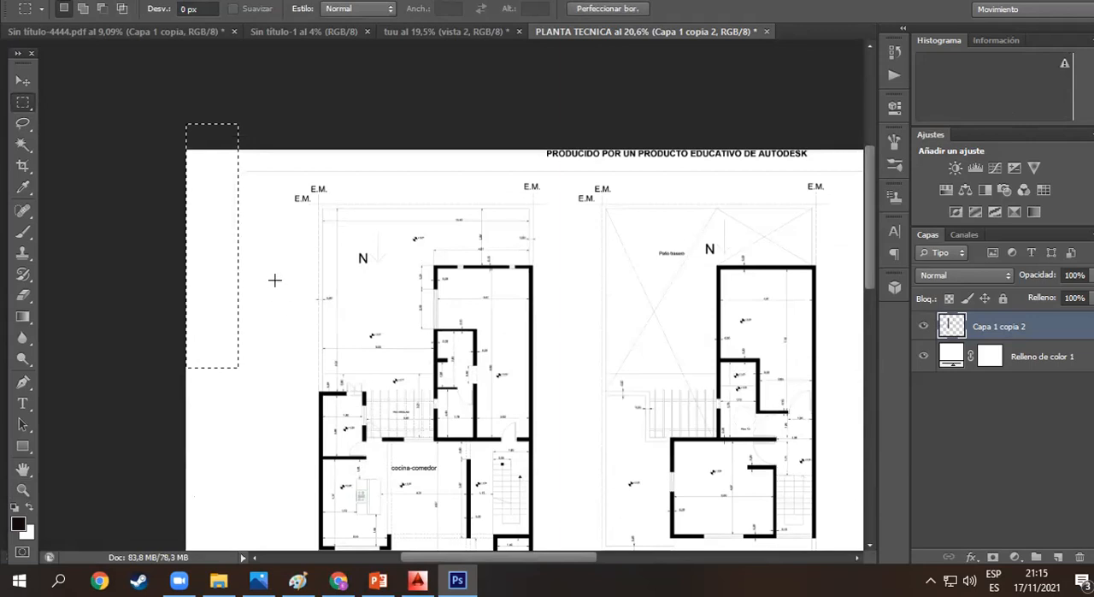
# - Remove the Autodesk stamp and frame line along the whole upper edge of the plan sheet
pyautogui.moveTo(241, 174)
pyautogui.mouseDown()
pyautogui.moveTo(332, 150)
pyautogui.moveTo(838, 137)
pyautogui.mouseUp()
pyautogui.press('Delete')
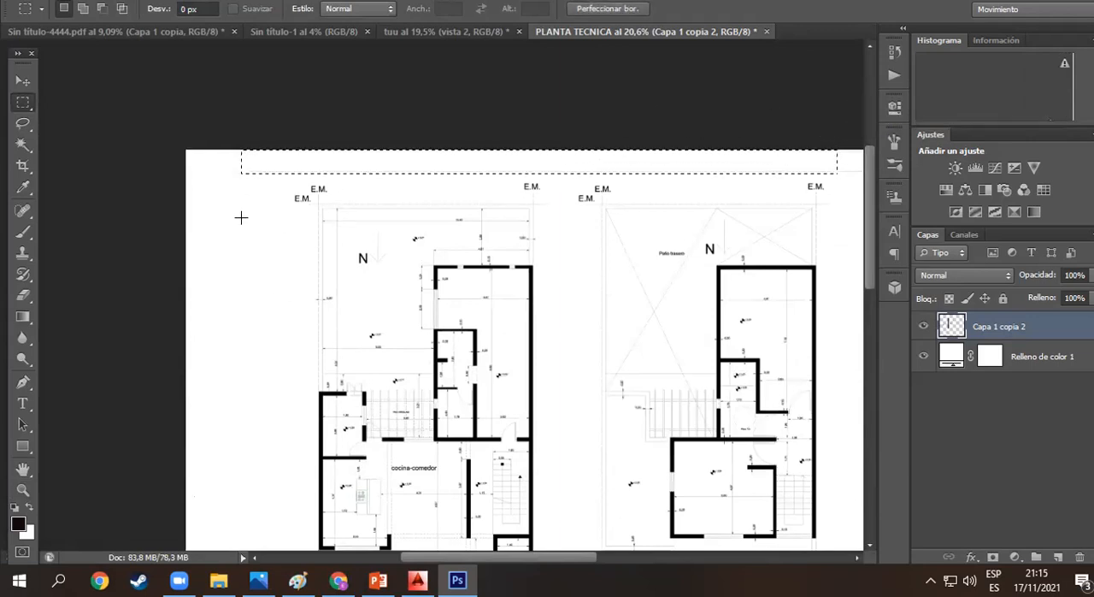
pyautogui.moveTo(247, 186); pyautogui.dragTo(190, 137)
pyautogui.moveTo(501, 554); pyautogui.dragTo(623, 554)
pyautogui.moveTo(302, 175); pyautogui.dragTo(671, 118)
pyautogui.hotkey('ctrl', 'x')
# - Remove the vertical Autodesk stamp and frame line in the margin beside PLANTA DE TECHOS, and clear the selection
pyautogui.moveTo(618, 200); pyautogui.dragTo(669, 266)
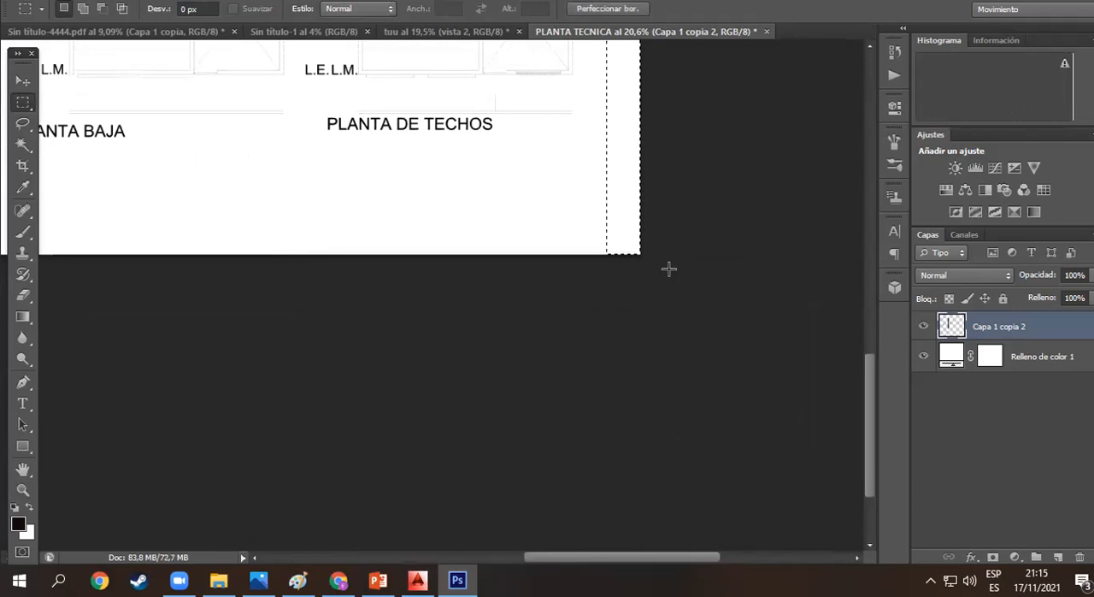
pyautogui.scroll(5, 670, 266)
pyautogui.rightClick(624, 272)
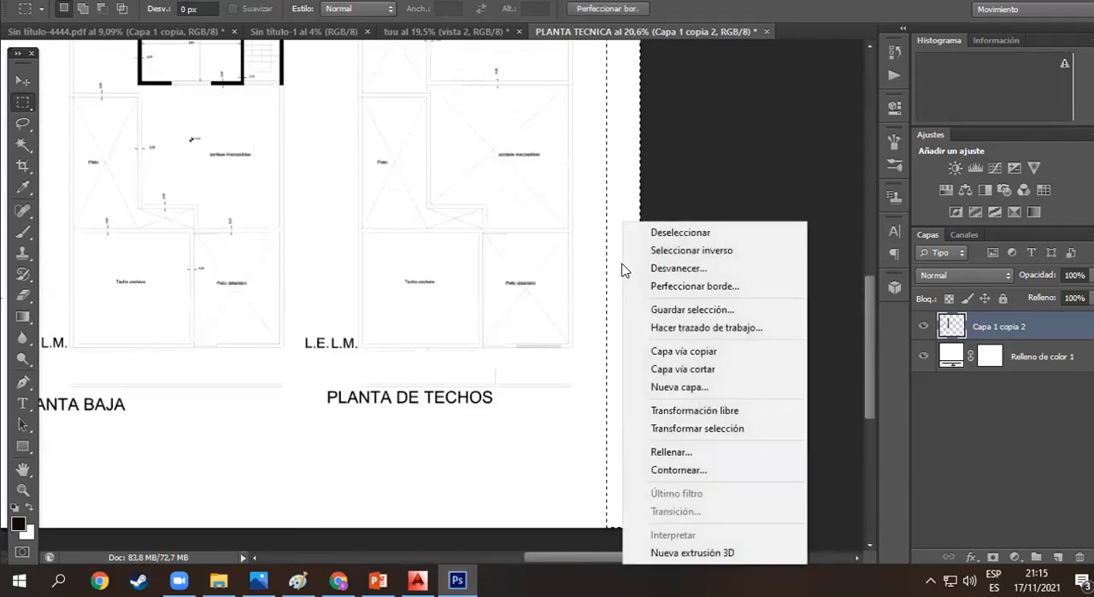
pyautogui.click(654, 233)
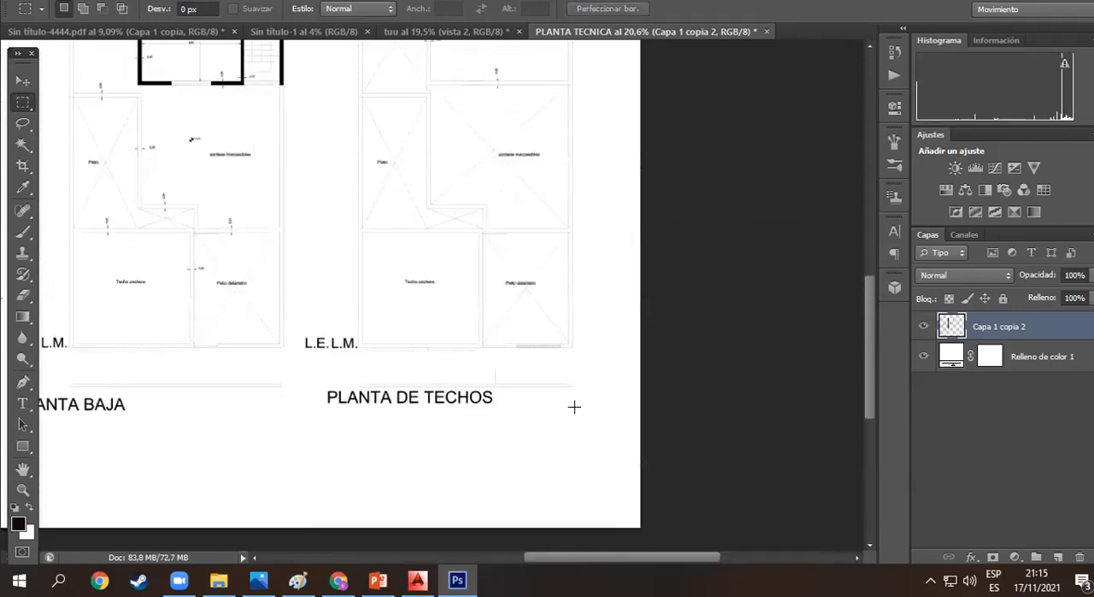
pyautogui.hotkey('ctrl', 'space')
pyautogui.moveTo(485, 388); pyautogui.dragTo(408, 320)
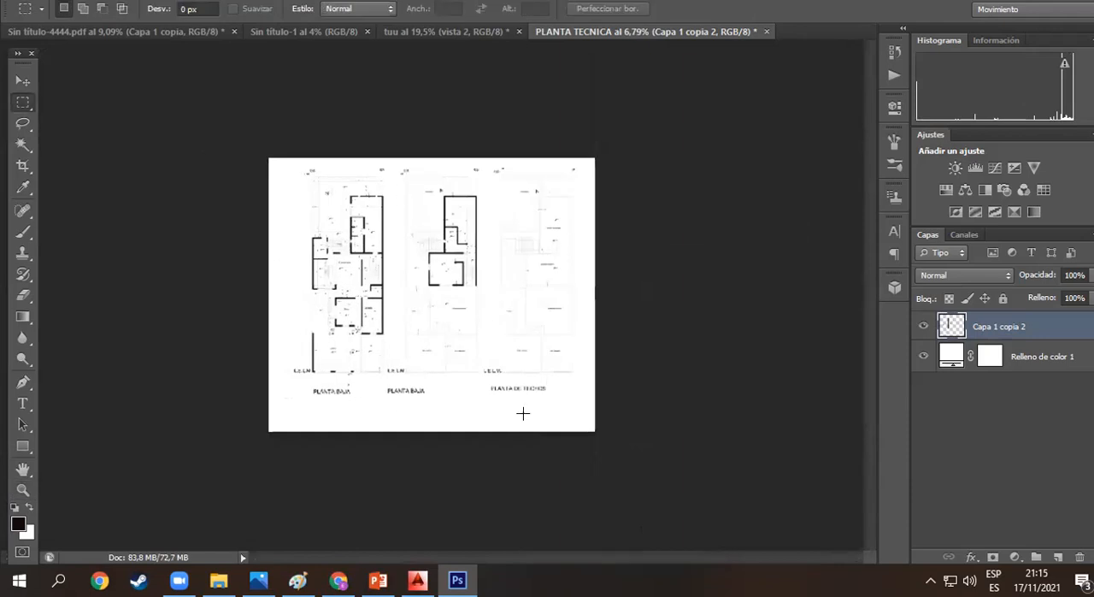
pyautogui.click(460, 403)
pyautogui.press('z')
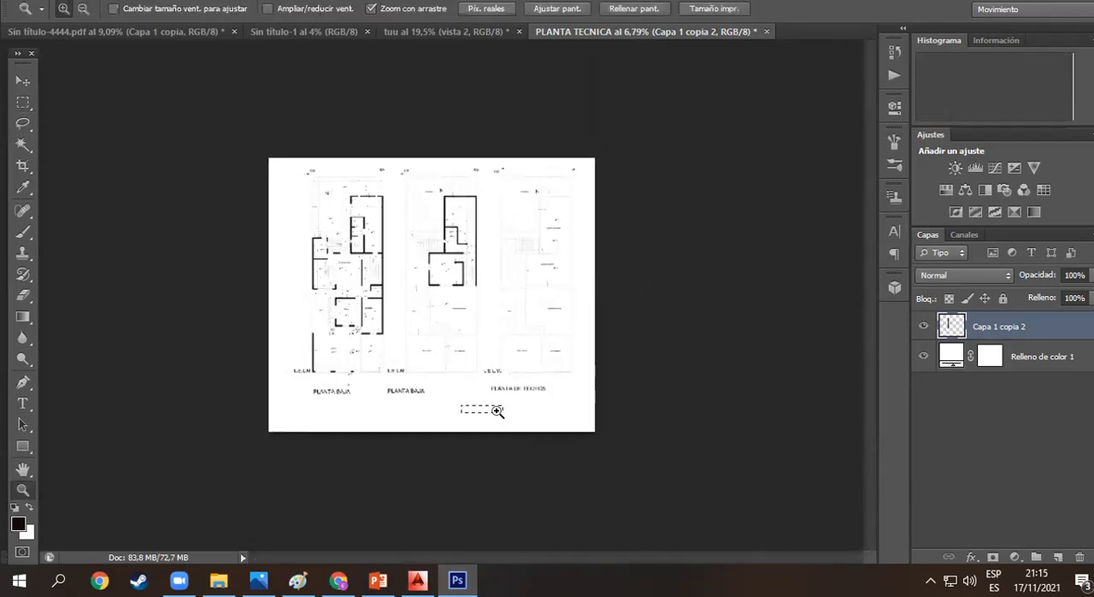
pyautogui.rightClick(453, 373)
pyautogui.click(418, 418)
pyautogui.rightClick(470, 411)
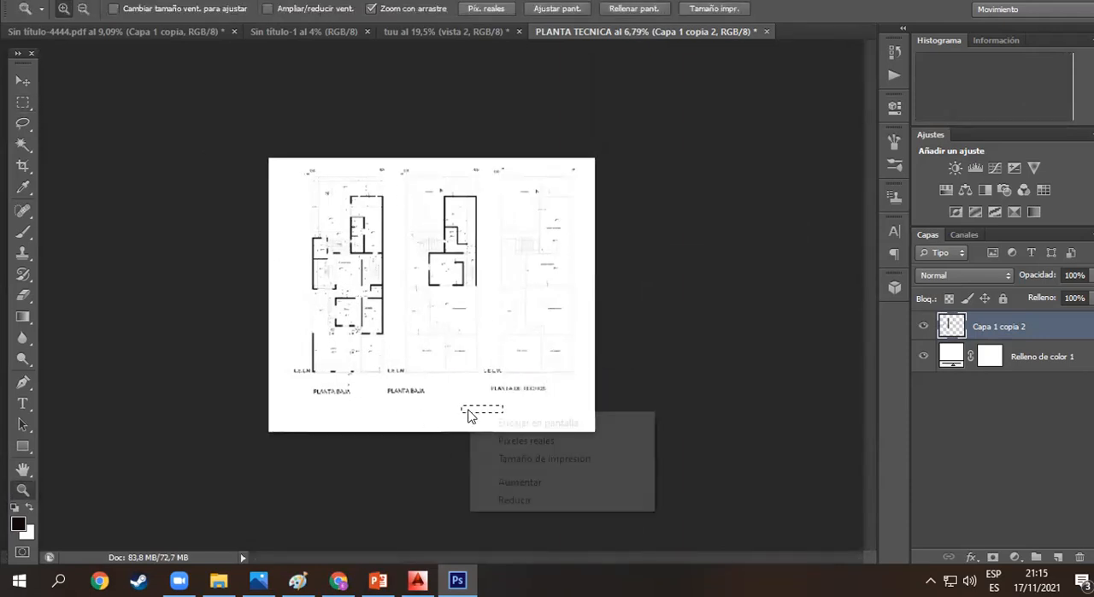
pyautogui.click(19, 113)
pyautogui.rightClick(466, 406)
pyautogui.click(475, 402)
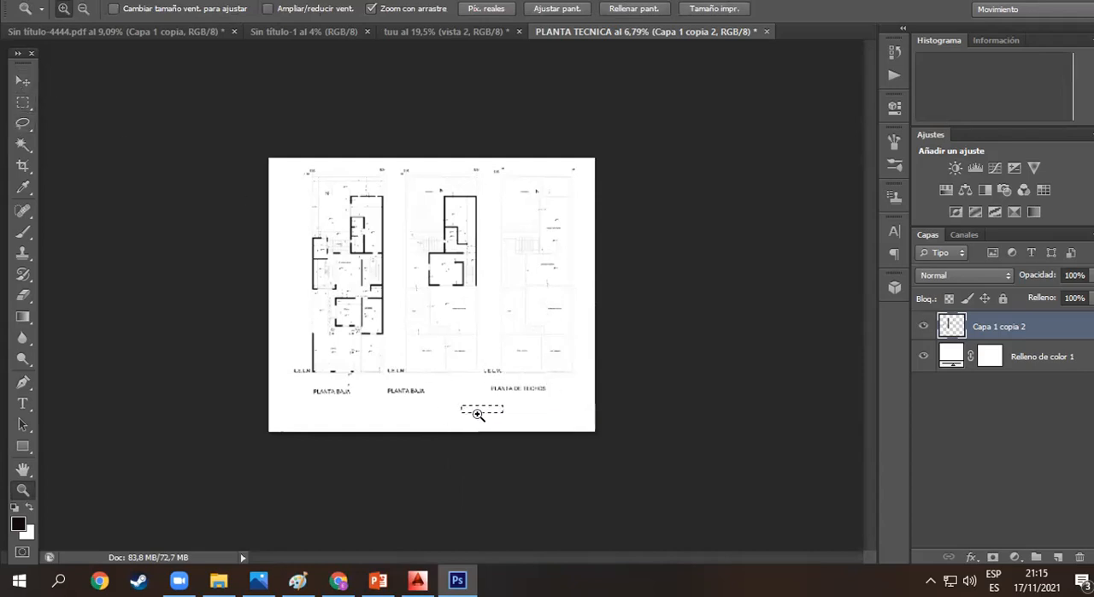
pyautogui.moveTo(484, 410); pyautogui.dragTo(516, 445)
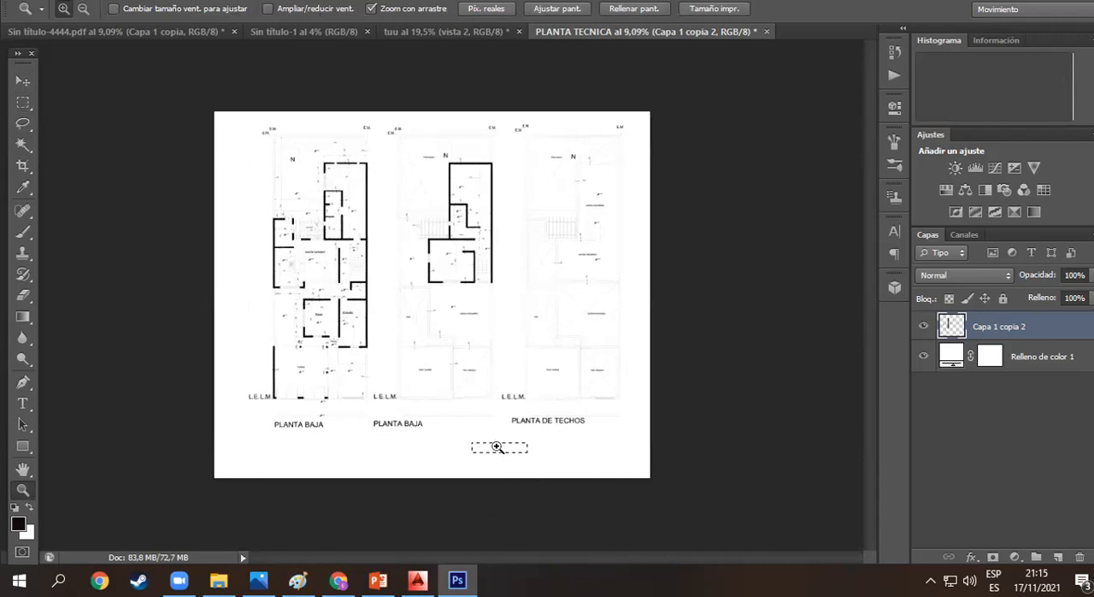
pyautogui.click(23, 102)
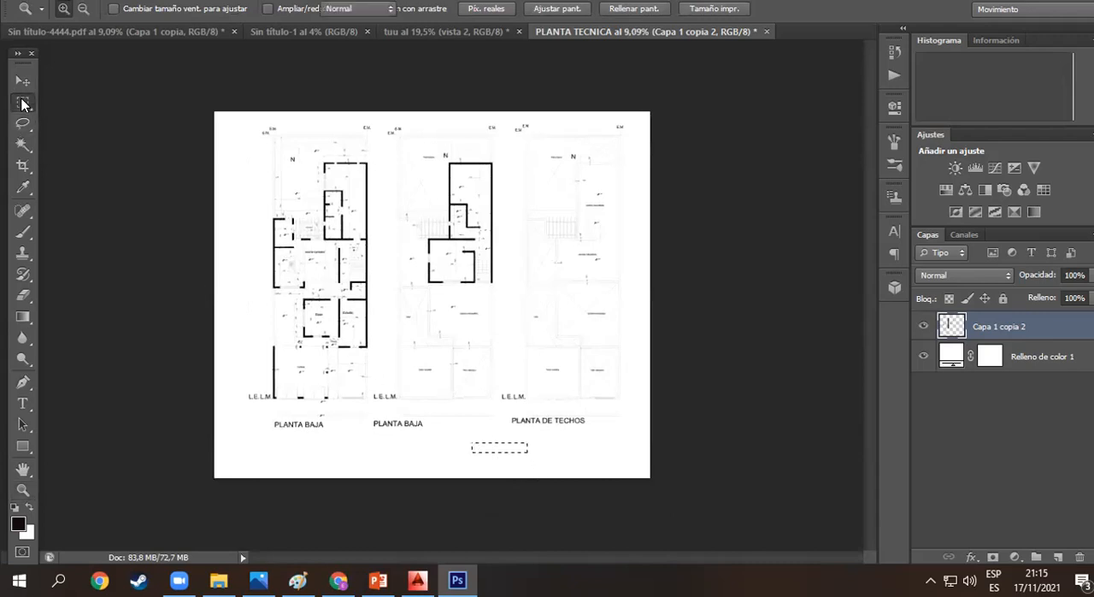
pyautogui.rightClick(505, 447)
pyautogui.click(576, 108)
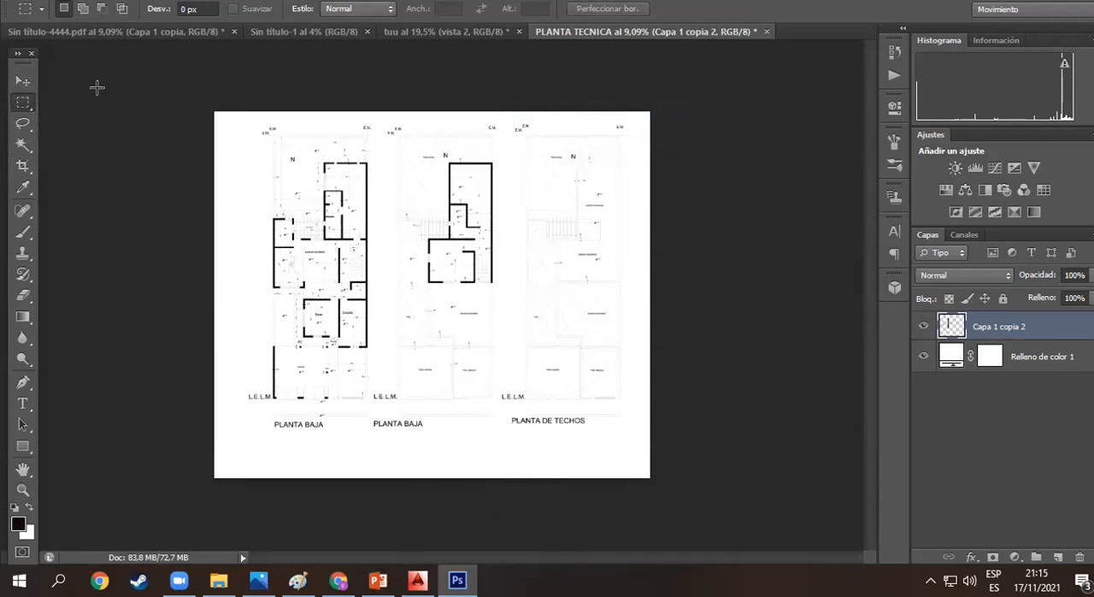
# - Crop the plan sheet on all four sides to trim the blank margins around the three plans and their titles
pyautogui.click(24, 84)
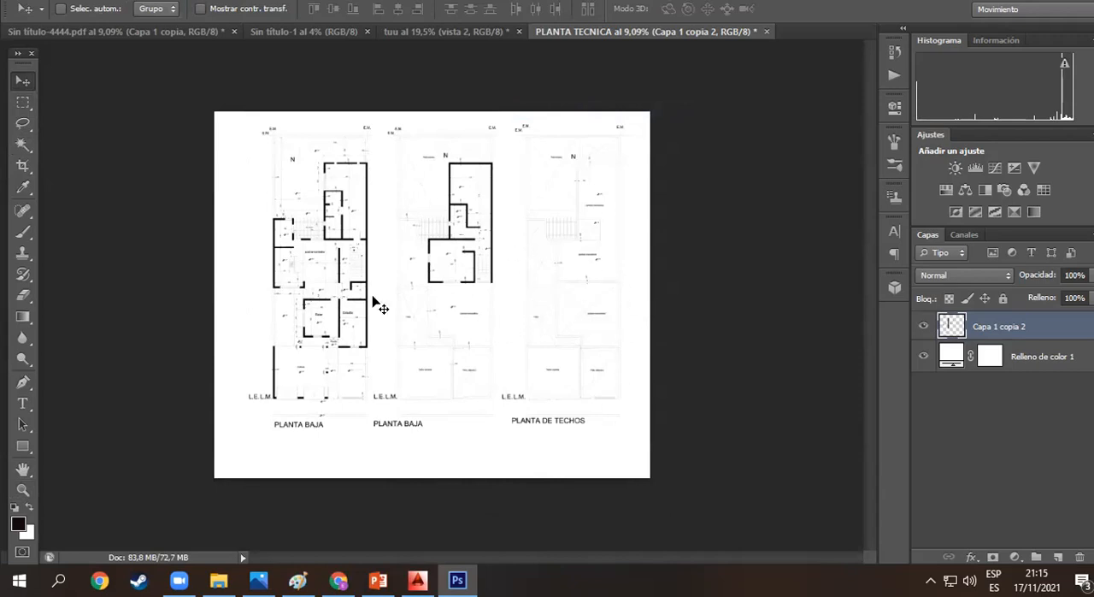
pyautogui.click(24, 166)
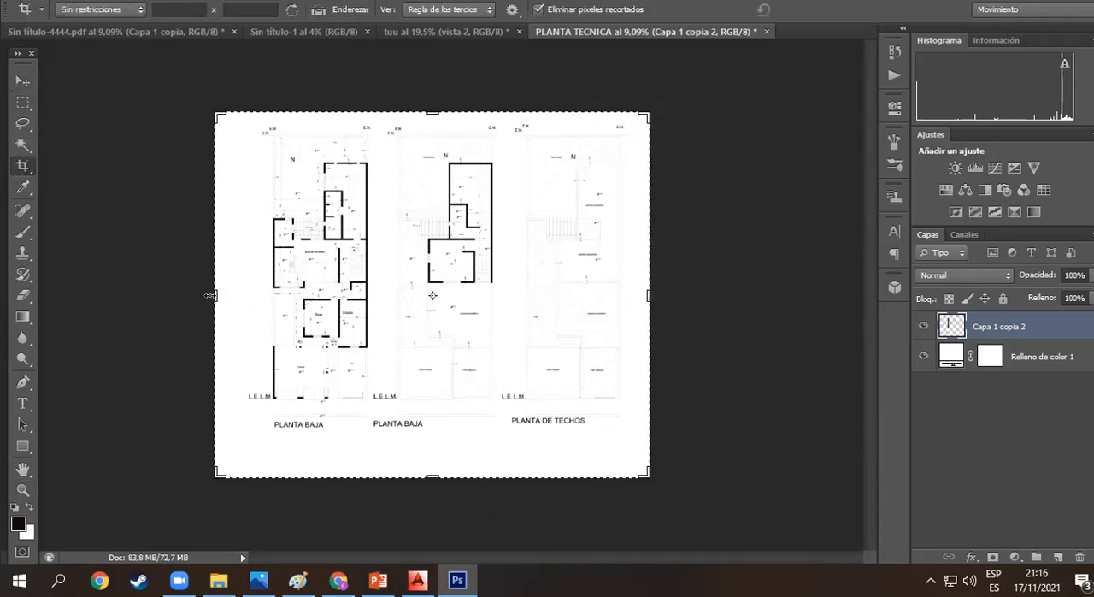
pyautogui.moveTo(211, 295); pyautogui.dragTo(230, 295)
pyautogui.moveTo(636, 295); pyautogui.dragTo(627, 292)
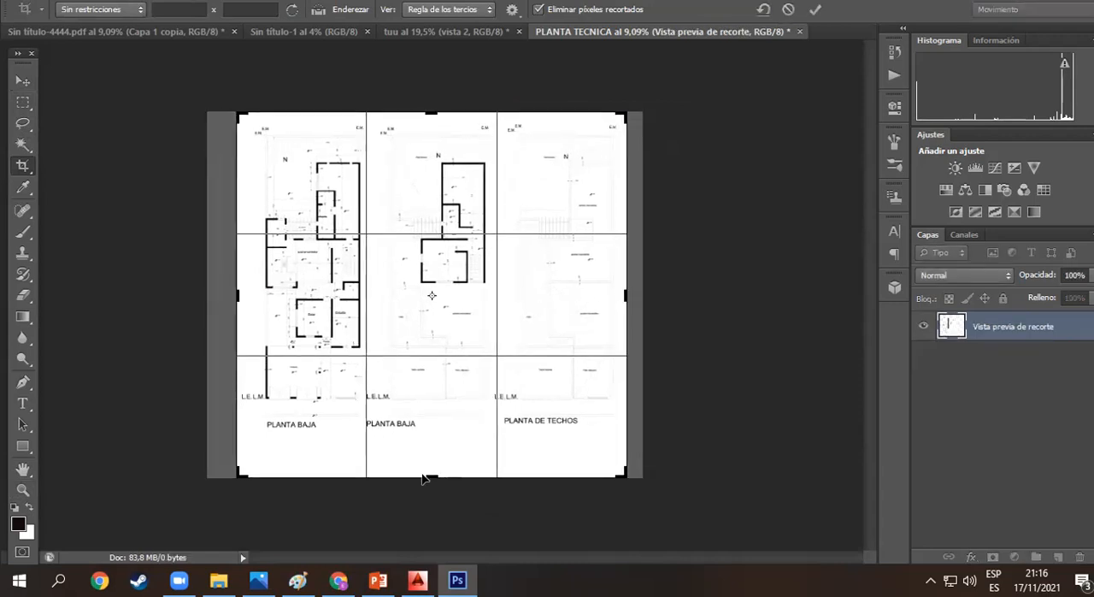
pyautogui.moveTo(427, 475); pyautogui.dragTo(429, 453)
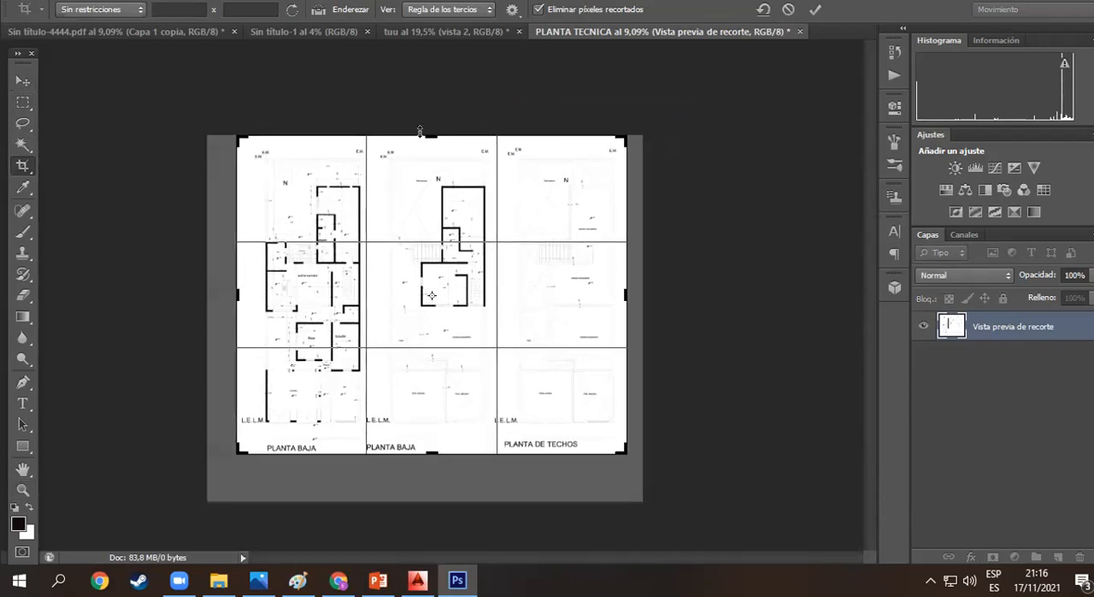
pyautogui.moveTo(427, 133); pyautogui.dragTo(426, 134)
pyautogui.press('Return')
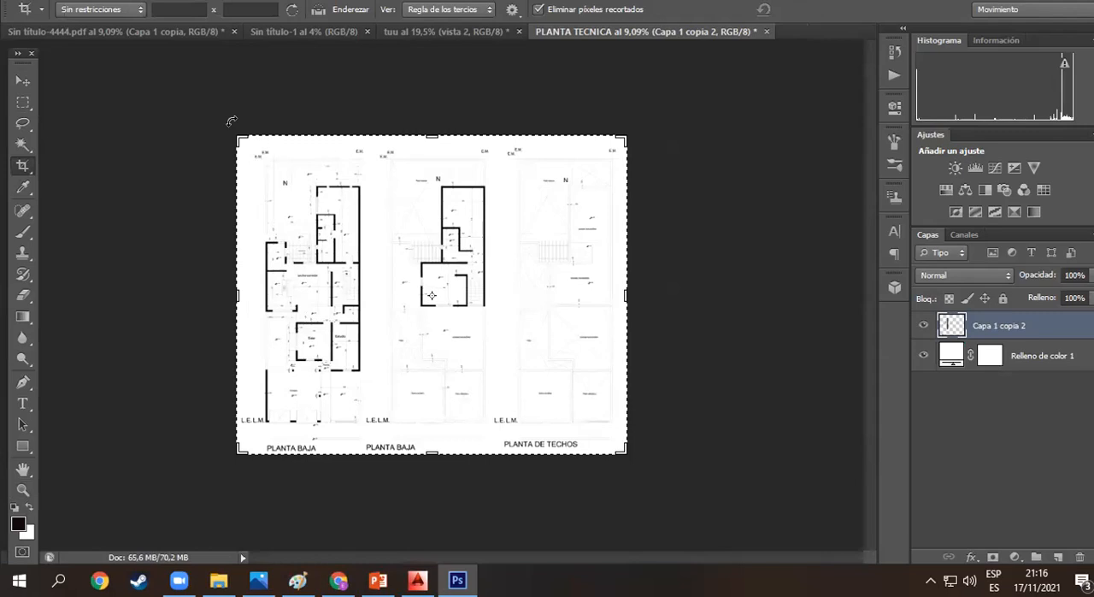
# - Copy the cleaned plan layer from the PLANTA TECNICA document into the tuu presentation sheet and minimise the source document
pyautogui.click(23, 80)
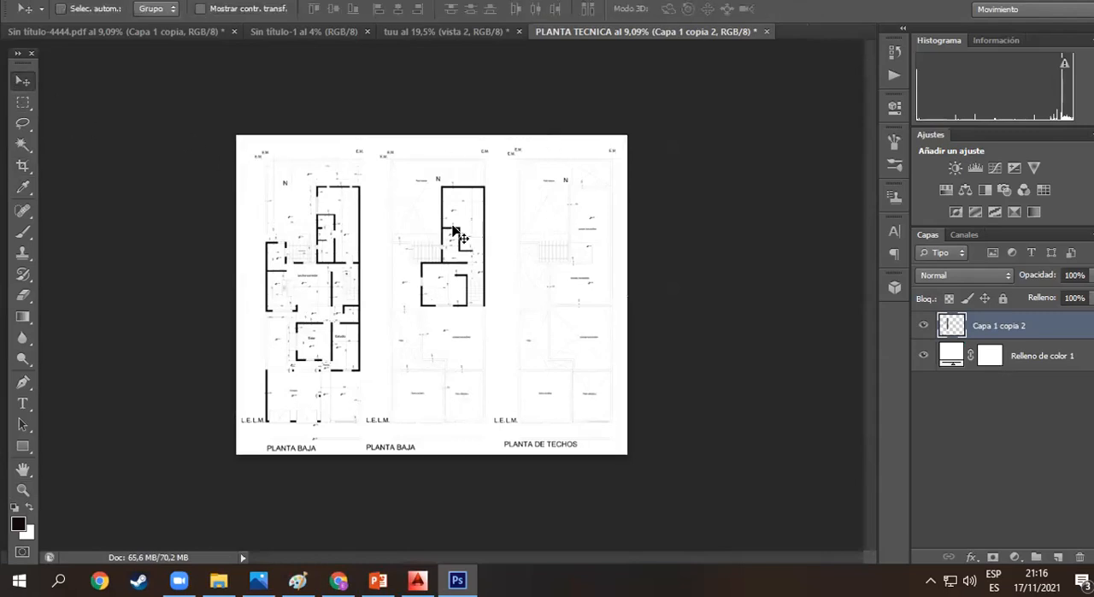
pyautogui.click(453, 28)
pyautogui.click(570, 31)
pyautogui.moveTo(597, 35); pyautogui.dragTo(599, 58)
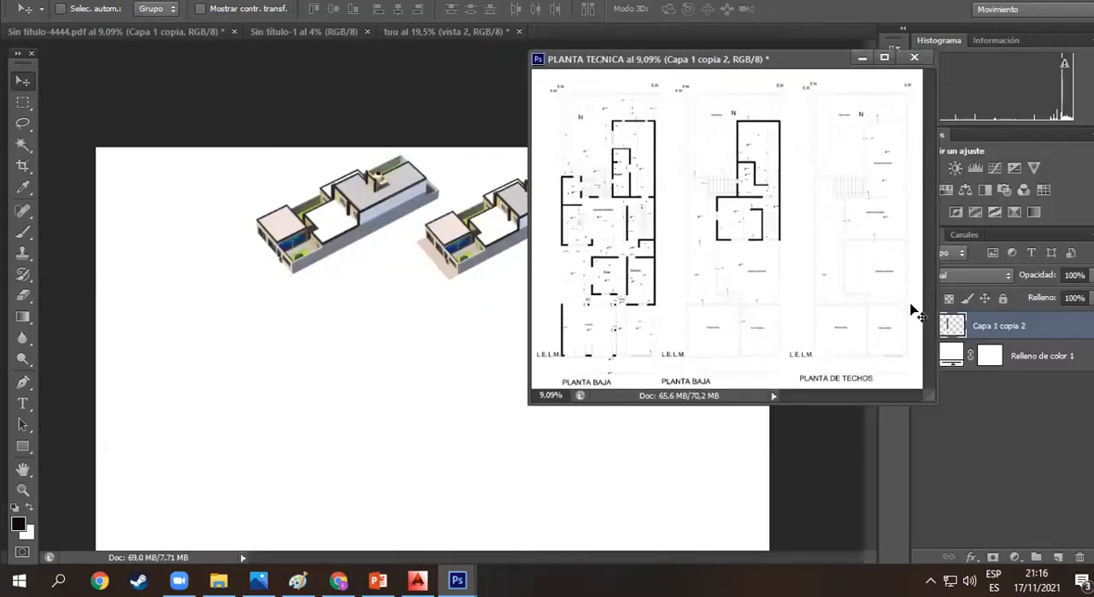
pyautogui.moveTo(784, 61); pyautogui.dragTo(785, 60)
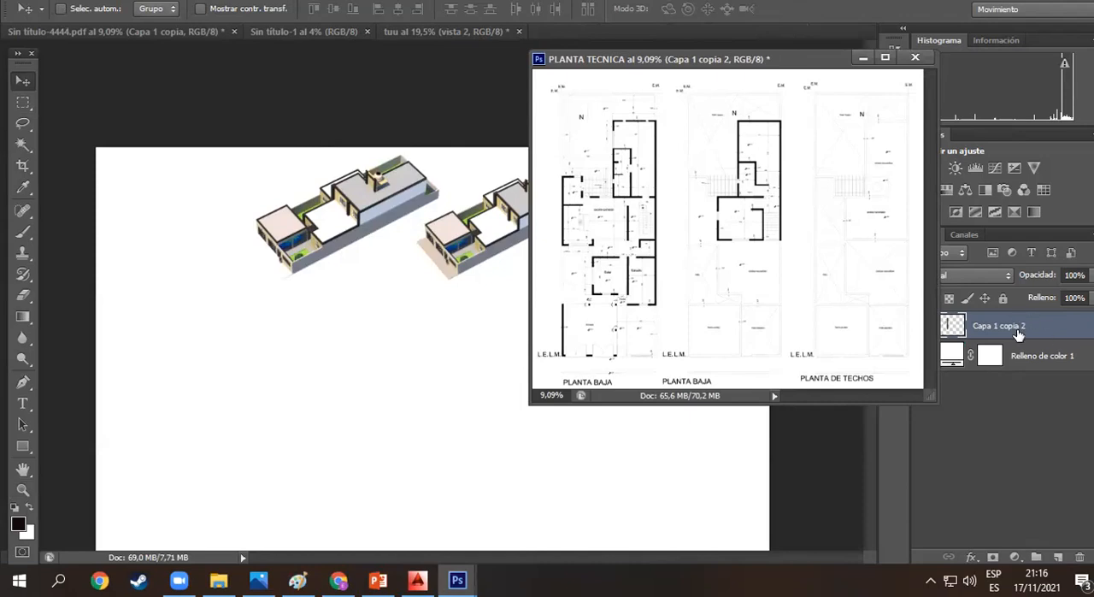
pyautogui.moveTo(672, 255); pyautogui.dragTo(482, 278)
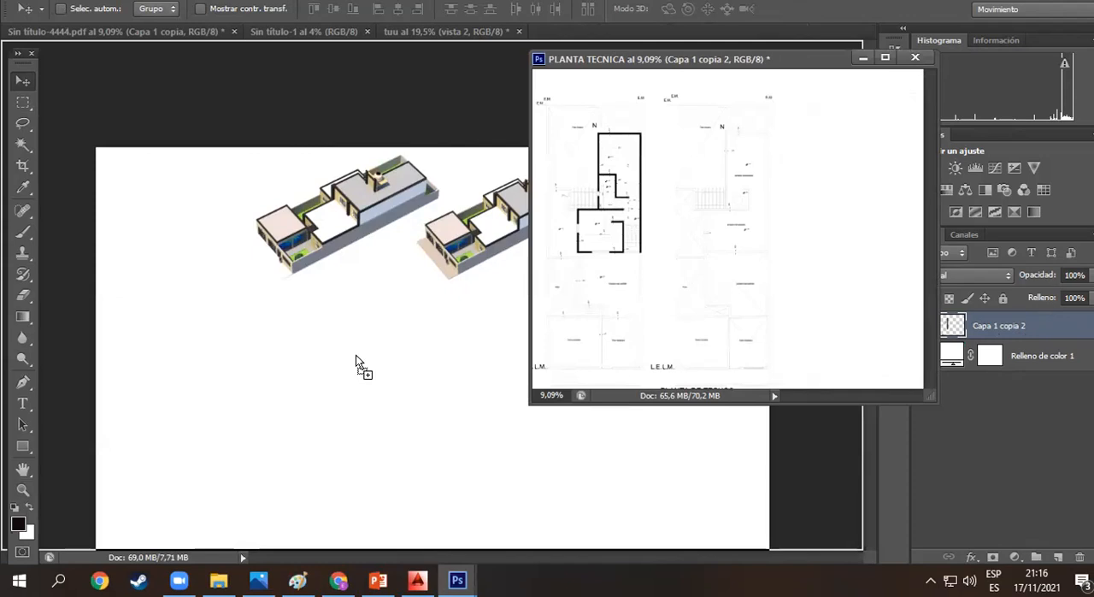
pyautogui.moveTo(356, 354); pyautogui.dragTo(359, 359)
pyautogui.click(863, 58)
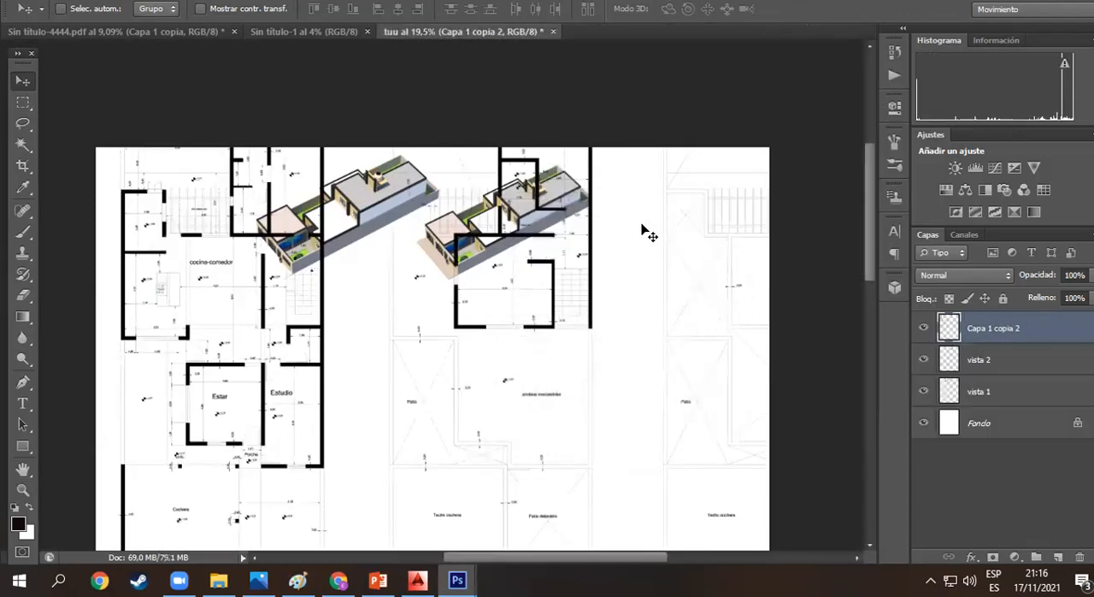
# - Move the pasted plan layer down the presentation sheet so it sits below the two house renders
pyautogui.press('z')
pyautogui.moveTo(422, 366); pyautogui.dragTo(390, 289)
pyautogui.press('v')
pyautogui.moveTo(471, 222); pyautogui.dragTo(482, 428)
# - Scale the plan layer proportionally to about 40.85% and place it centred under the two house renders
pyautogui.hotkey('ctrl', 't')
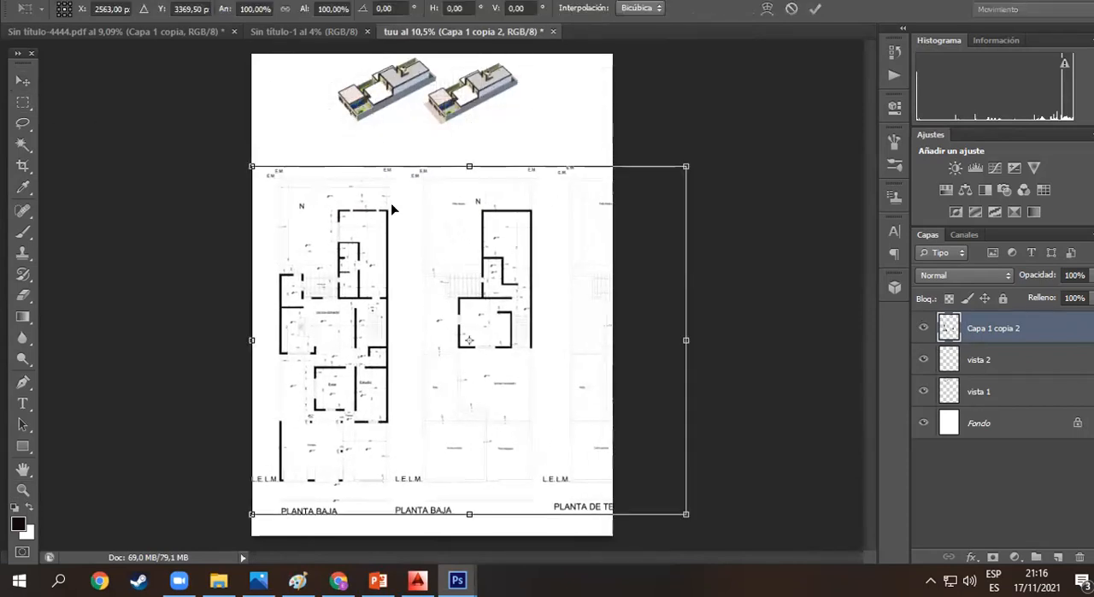
pyautogui.moveTo(685, 166); pyautogui.dragTo(447, 359)
pyautogui.moveTo(349, 420); pyautogui.dragTo(429, 230)
pyautogui.moveTo(527, 170); pyautogui.dragTo(518, 176)
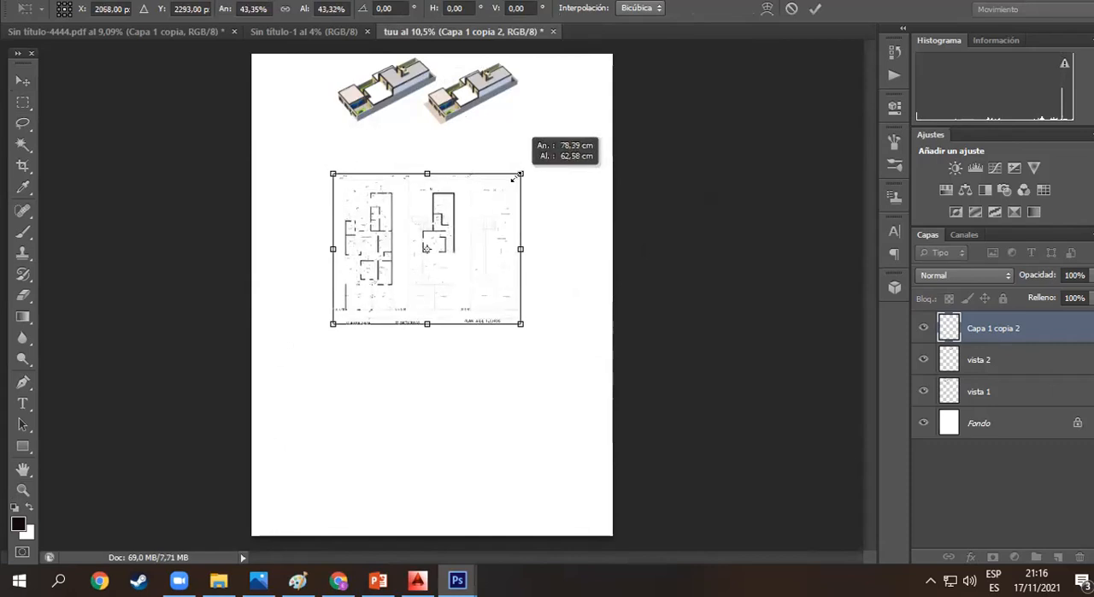
pyautogui.moveTo(454, 244); pyautogui.dragTo(455, 227)
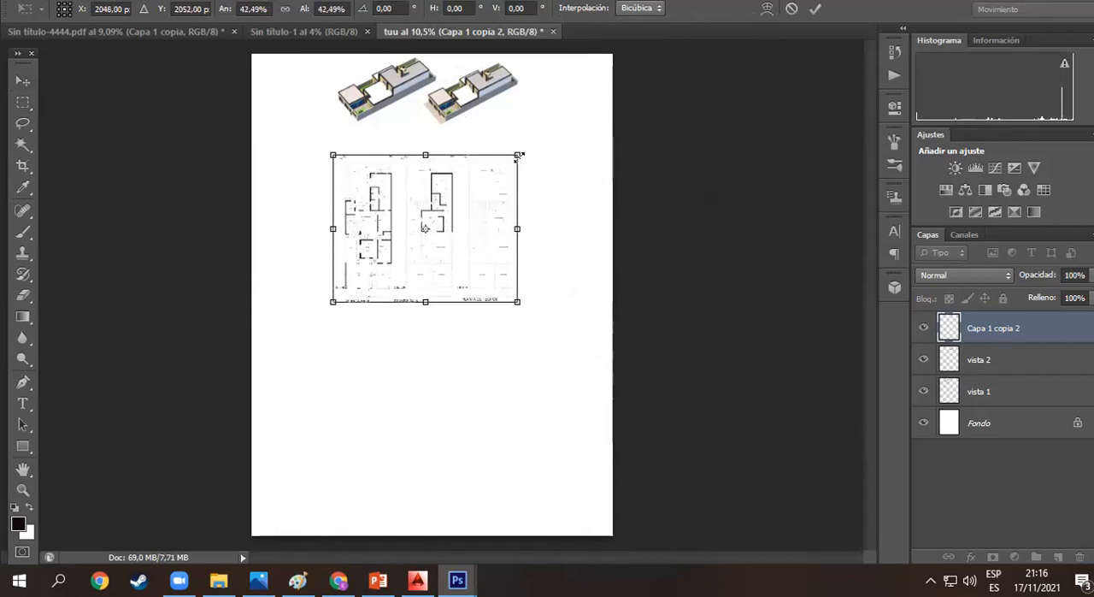
pyautogui.moveTo(518, 156)
pyautogui.mouseDown()
pyautogui.moveTo(528, 142)
pyautogui.moveTo(511, 160)
pyautogui.mouseUp()
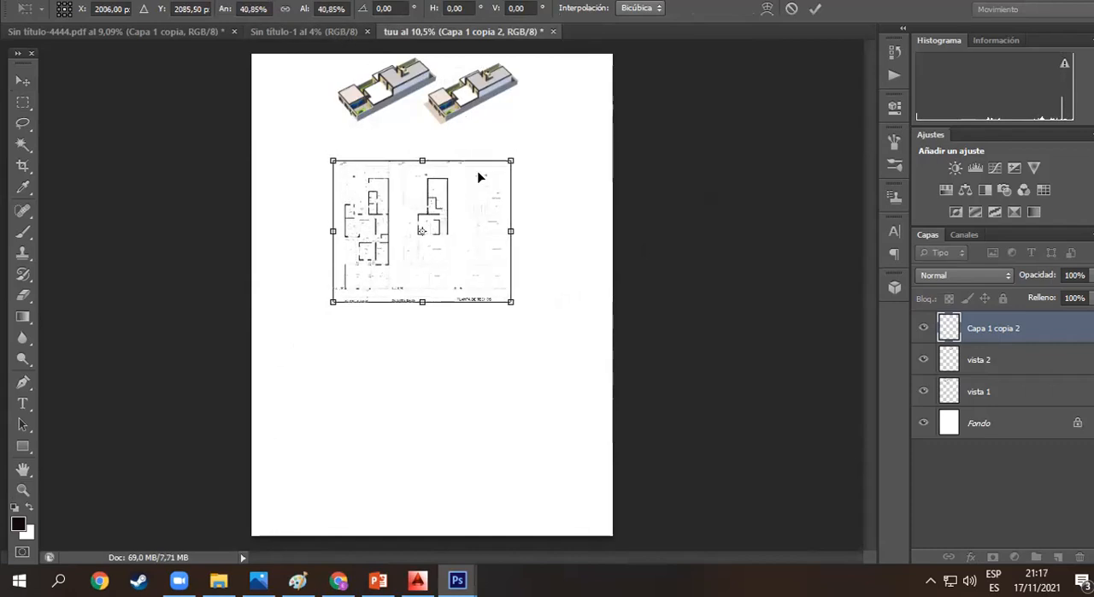
pyautogui.press('Return')
# - Examine the scaled plans at actual pixel size to check the legibility of their lines, dimensions and titles
pyautogui.press('z')
pyautogui.moveTo(365, 214); pyautogui.dragTo(495, 76)
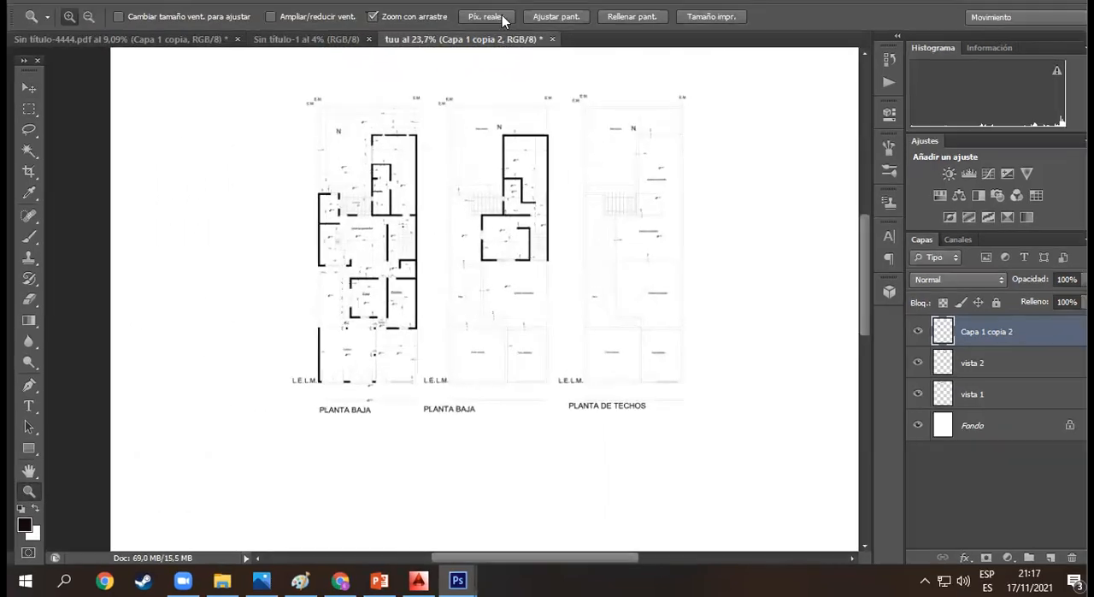
pyautogui.click(486, 9)
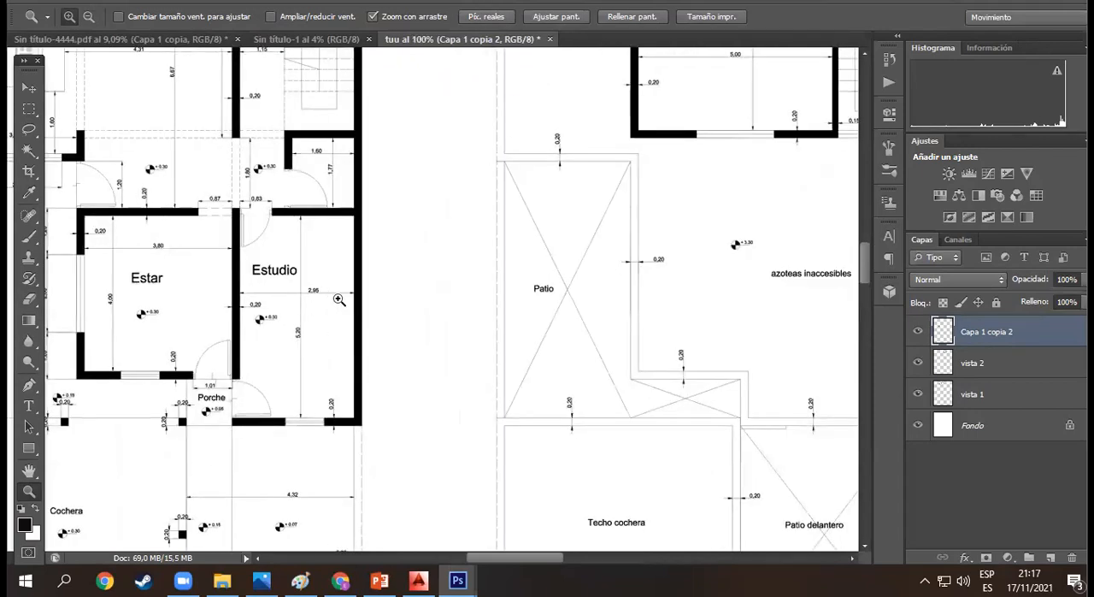
pyautogui.scroll(-8, 339, 299)
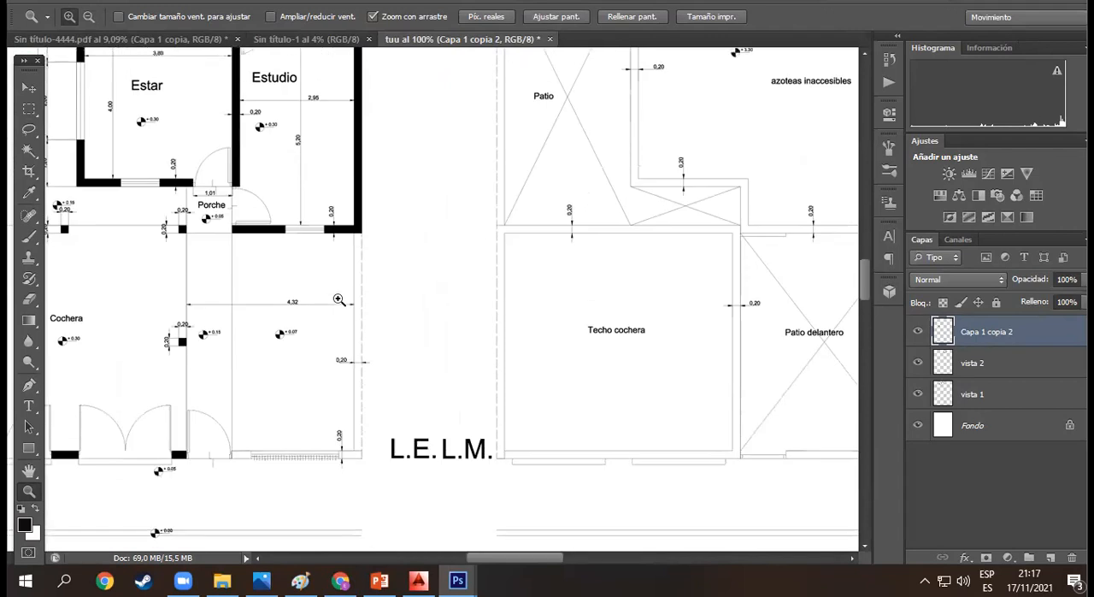
pyautogui.scroll(-2, 339, 299)
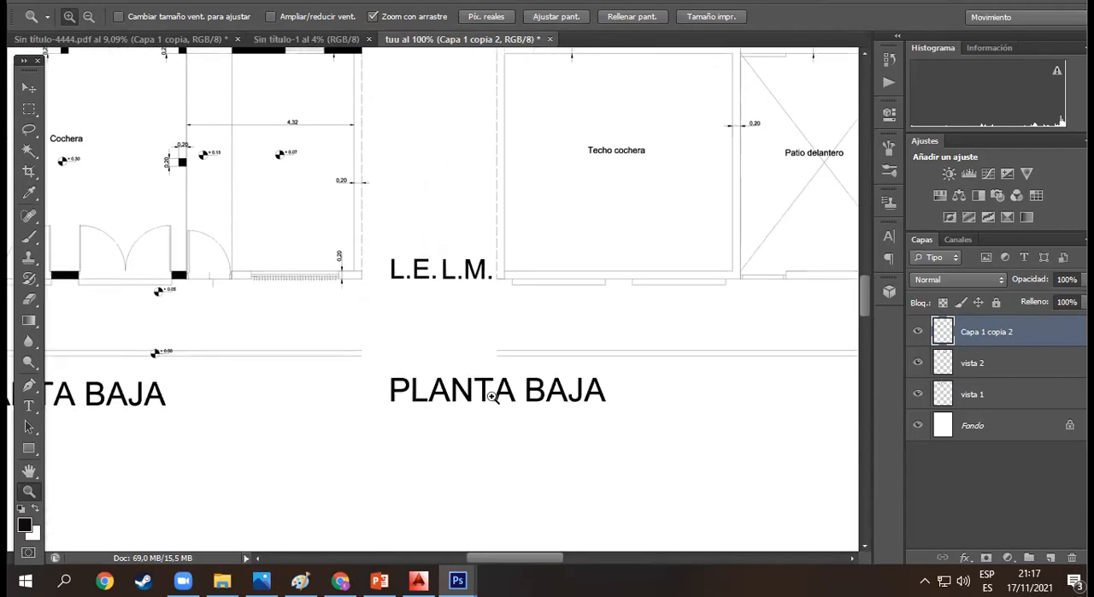
pyautogui.moveTo(535, 558); pyautogui.dragTo(492, 558)
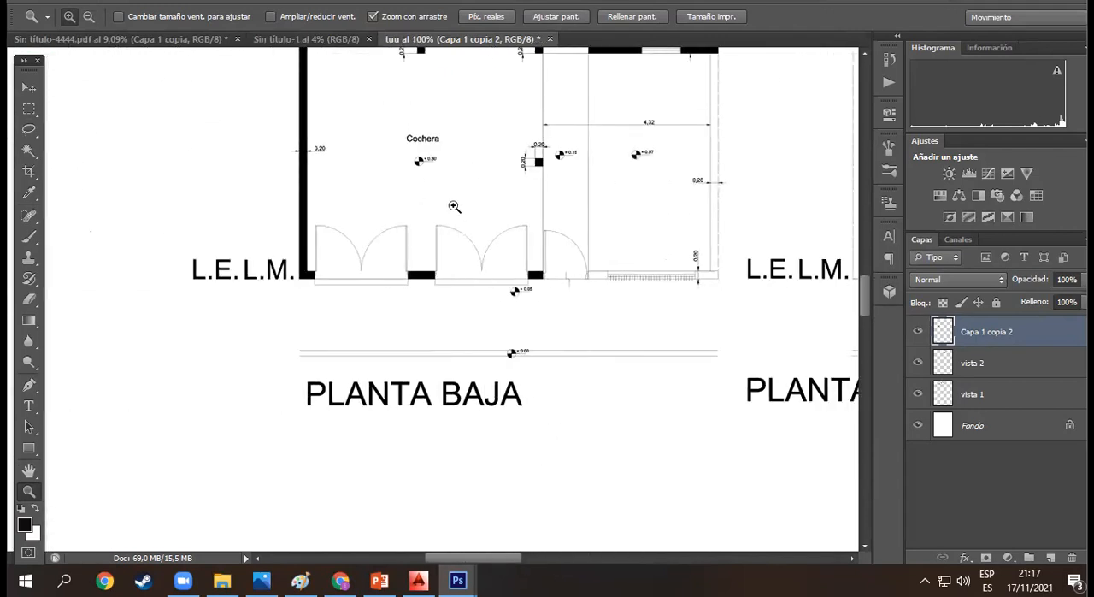
pyautogui.moveTo(441, 199); pyautogui.dragTo(513, 224)
pyautogui.moveTo(419, 151); pyautogui.dragTo(494, 223)
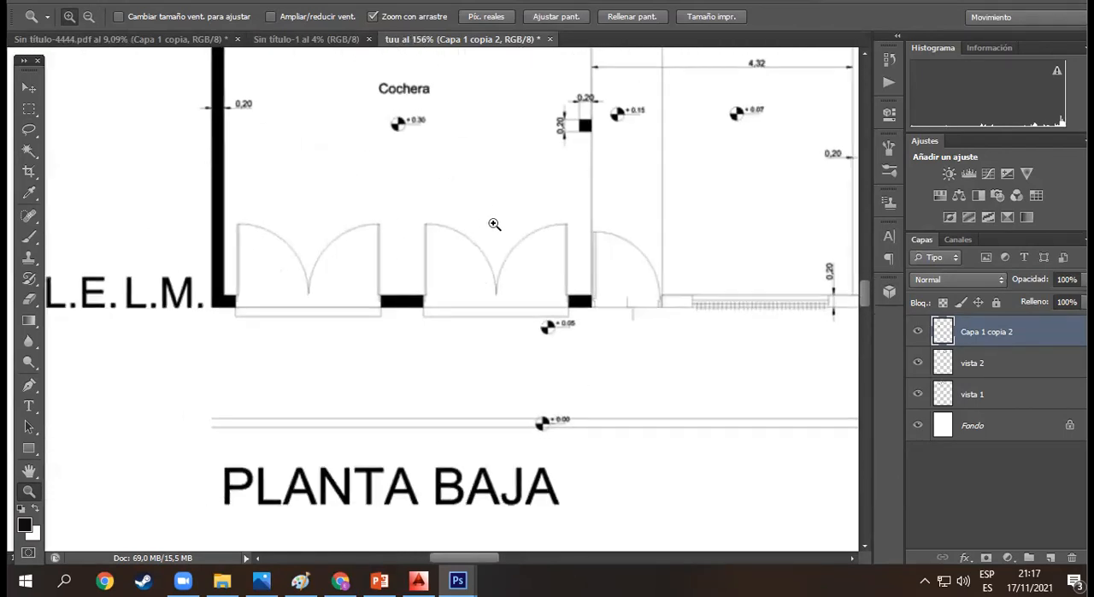
pyautogui.click(502, 16)
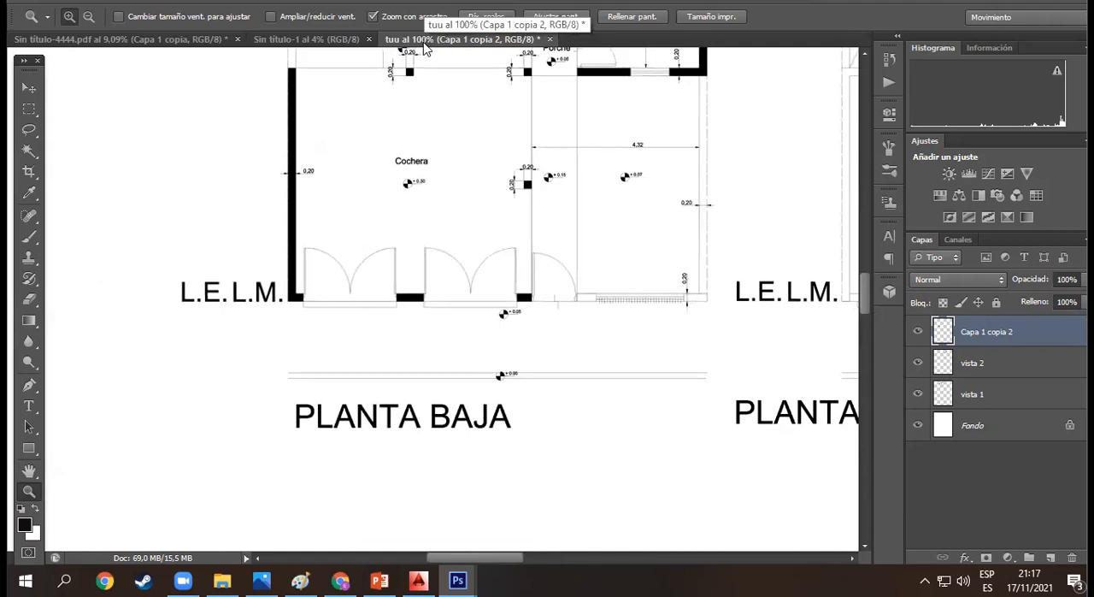
pyautogui.moveTo(557, 336); pyautogui.dragTo(453, 256)
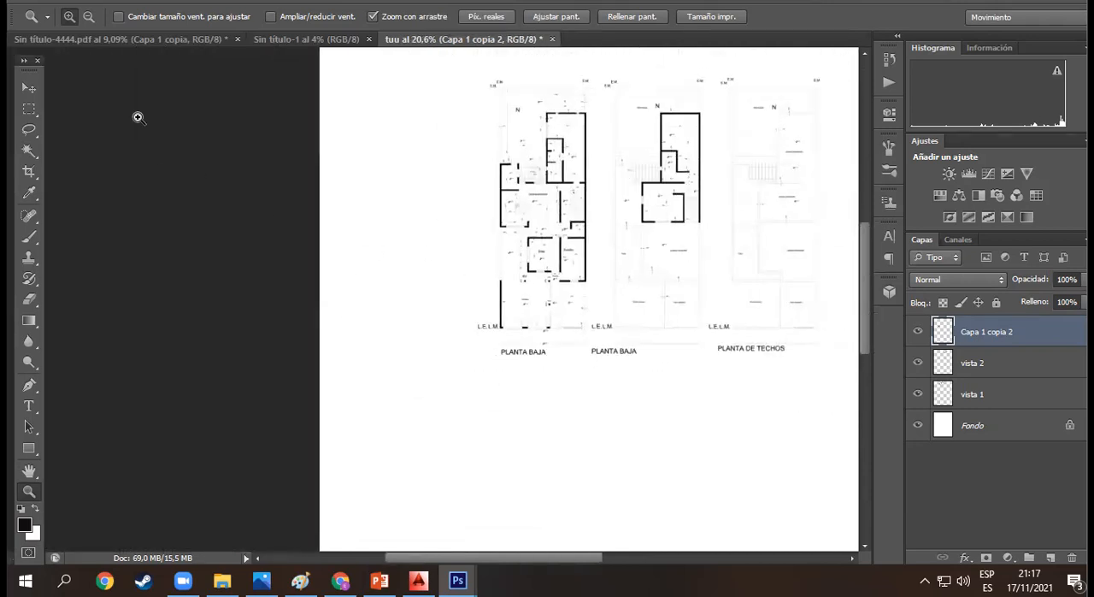
# - Shift the plan layer slightly up and left to bring it closer to the house renders
pyautogui.click(26, 88)
pyautogui.scroll(1, 598, 303)
pyautogui.hscroll(4, 521, 557)
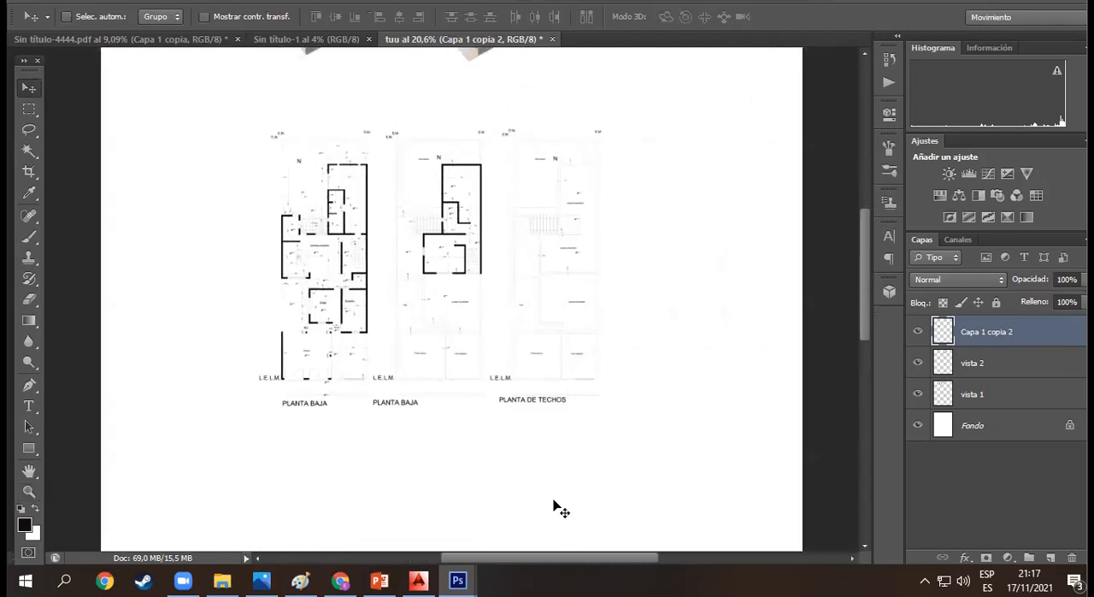
pyautogui.scroll(1, 551, 479)
pyautogui.moveTo(435, 327); pyautogui.dragTo(416, 316)
pyautogui.scroll(3, 471, 311)
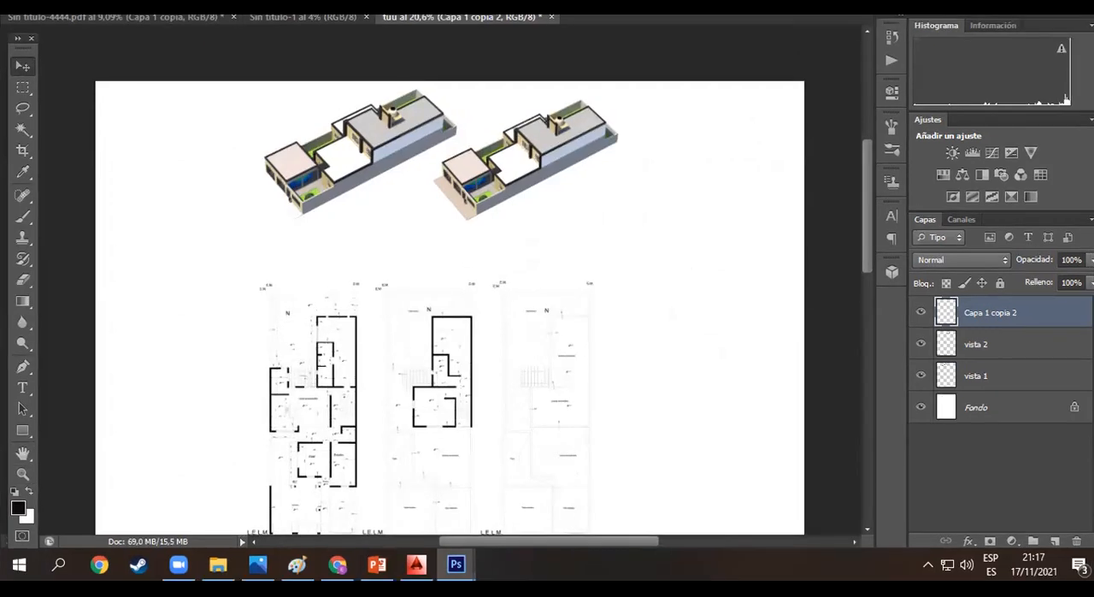
# - Save the presentation sheet as the layered Photoshop PDF tuu.pdf in the long "aaaa…" folder inside Documents, preserving Photoshop editing capabilities and viewing it after saving
pyautogui.moveTo(682, 3); pyautogui.dragTo(683, 17)
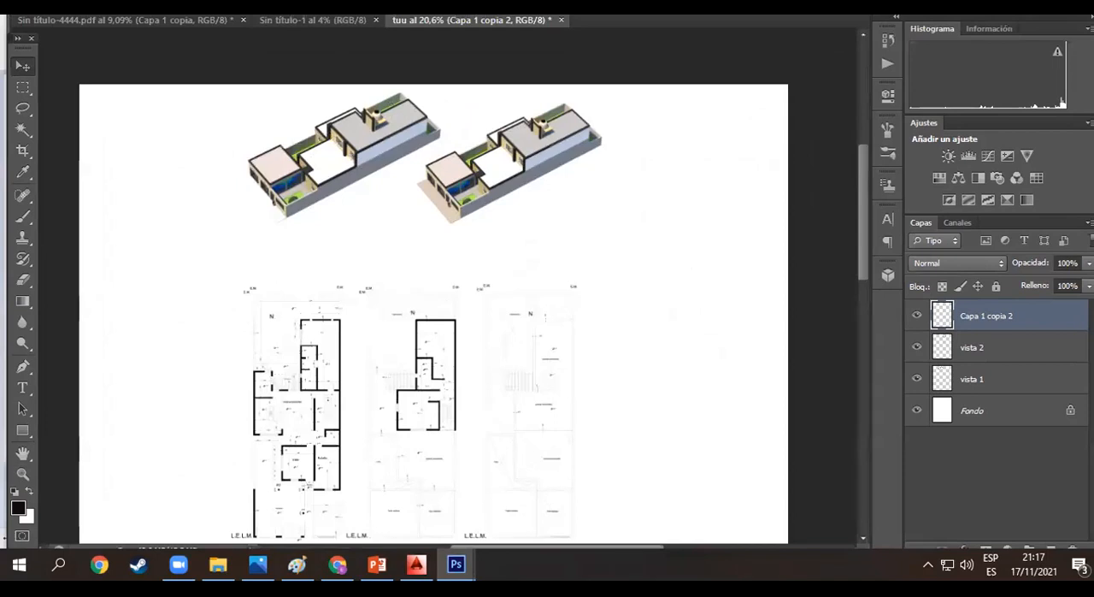
pyautogui.moveTo(683, 1); pyautogui.dragTo(683, 17)
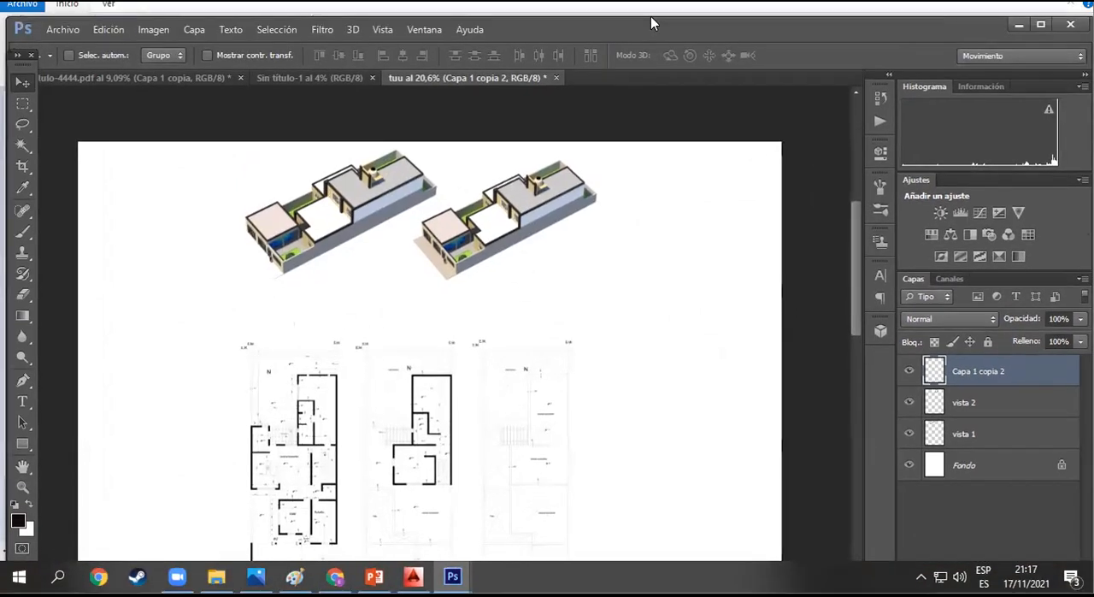
pyautogui.click(54, 23)
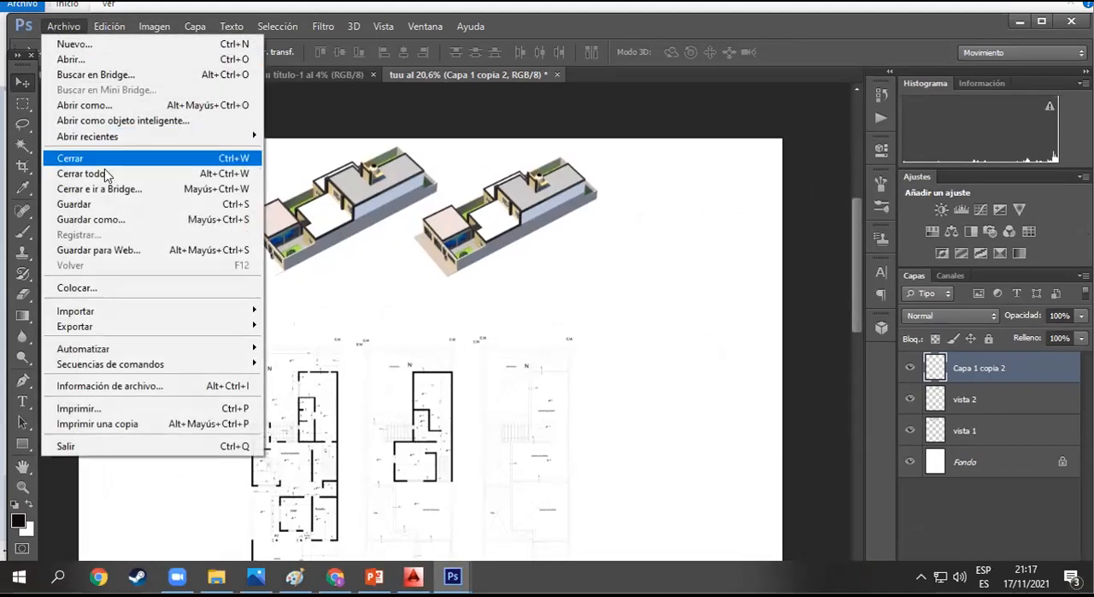
pyautogui.click(119, 204)
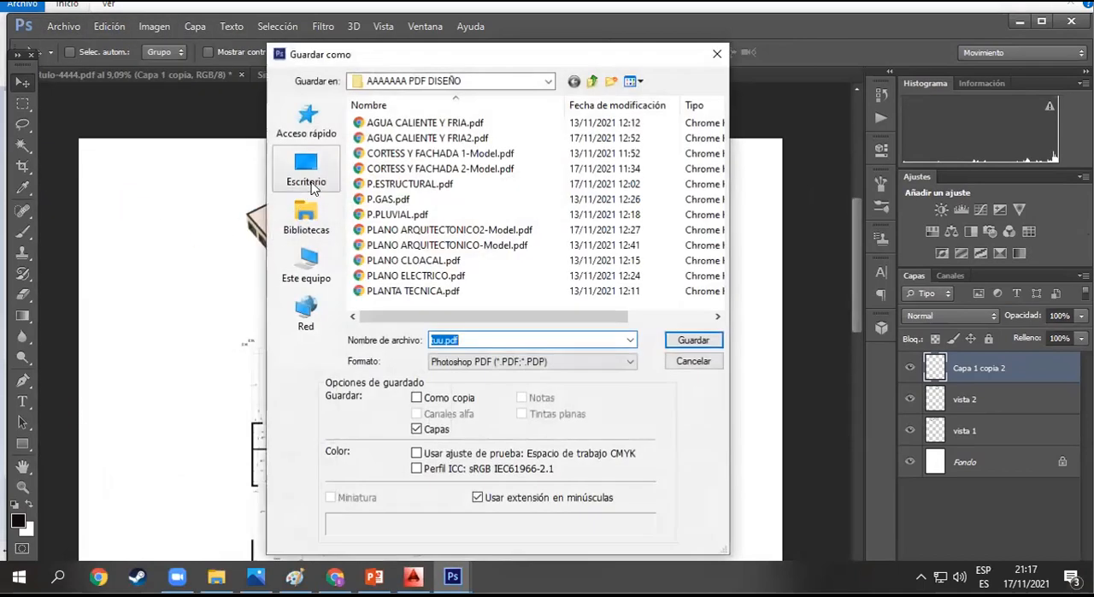
pyautogui.click(313, 227)
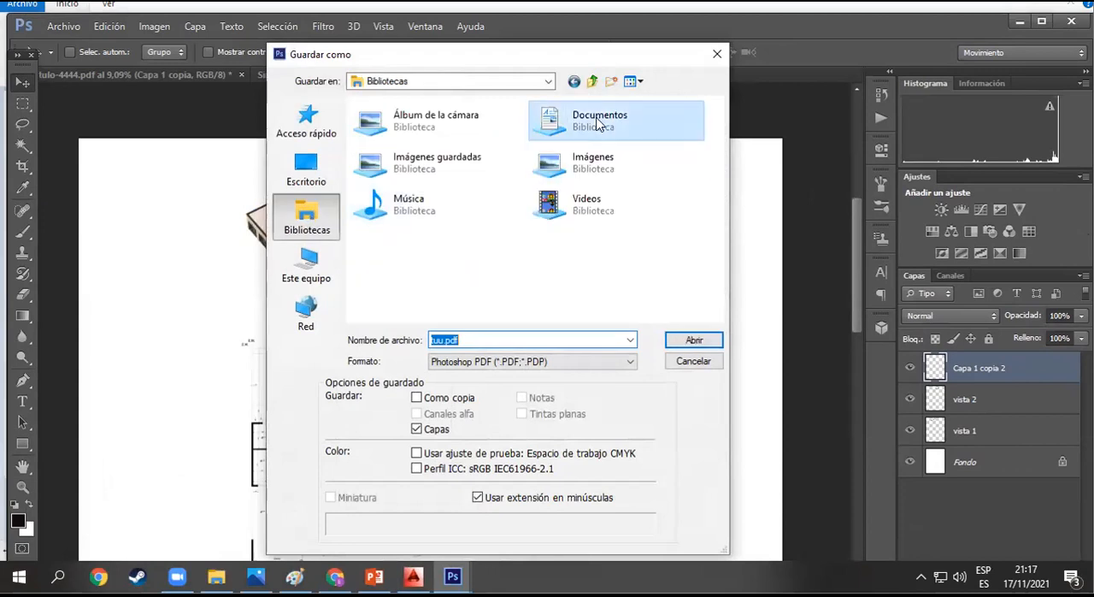
pyautogui.doubleClick(603, 120)
pyautogui.doubleClick(444, 153)
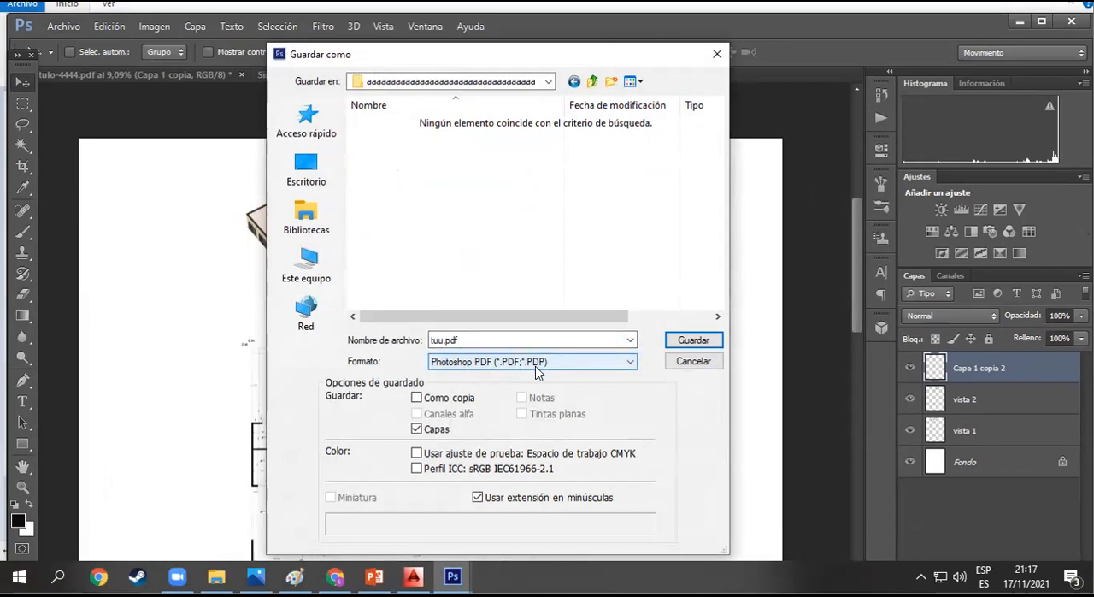
pyautogui.click(668, 341)
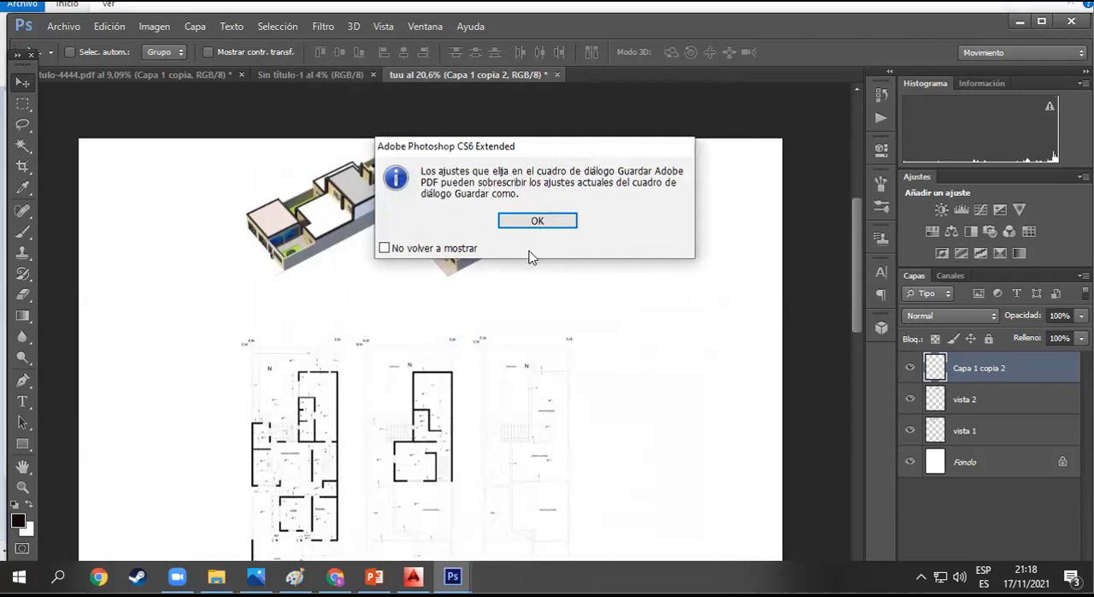
pyautogui.click(535, 221)
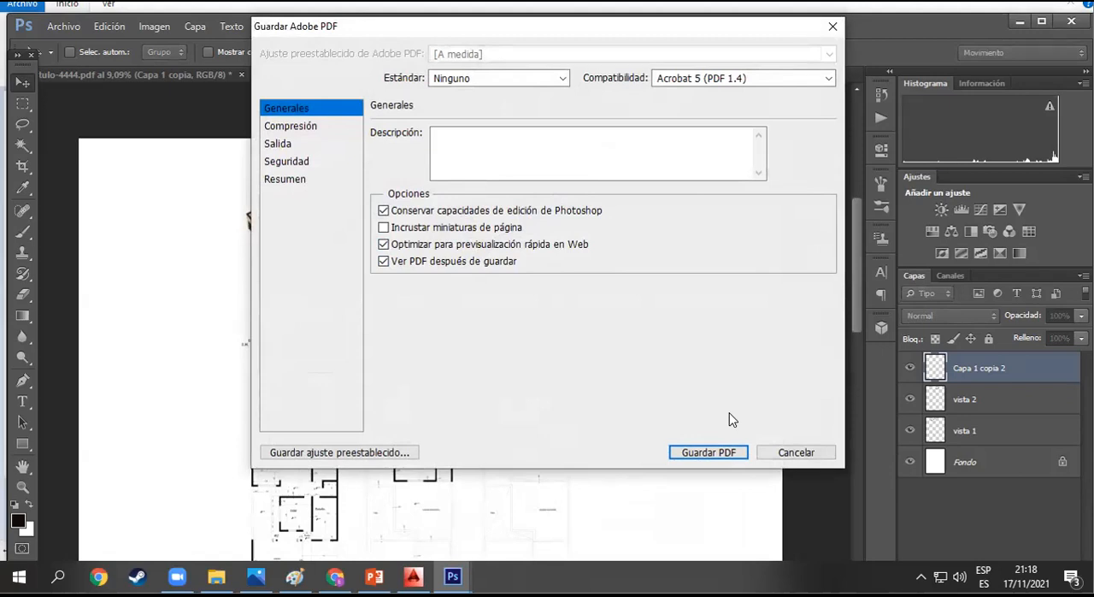
pyautogui.click(709, 450)
pyautogui.click(516, 246)
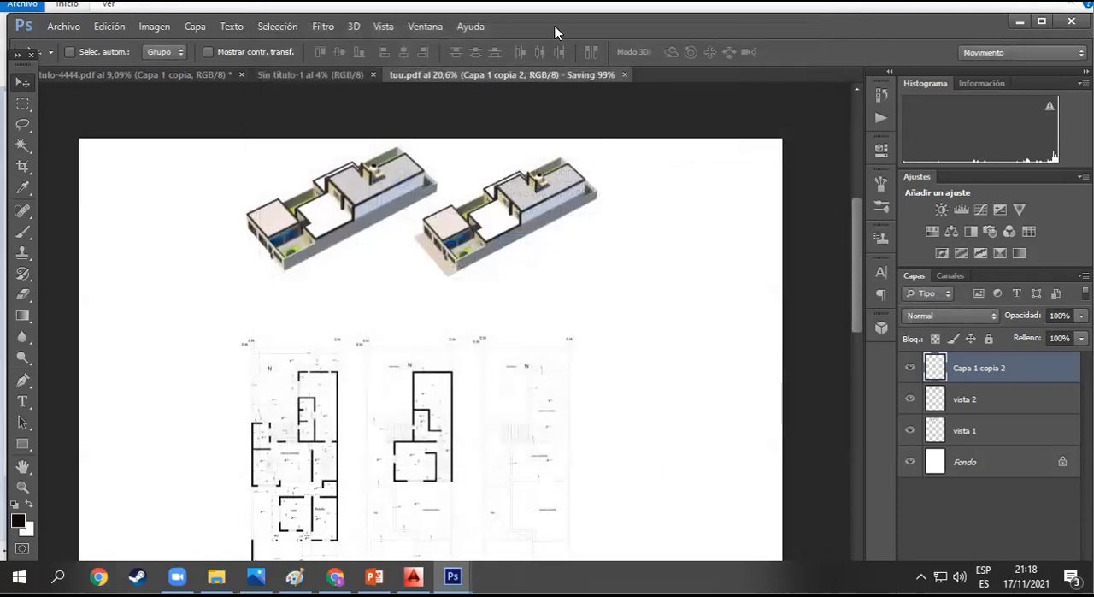
pyautogui.moveTo(555, 25); pyautogui.dragTo(557, 0)
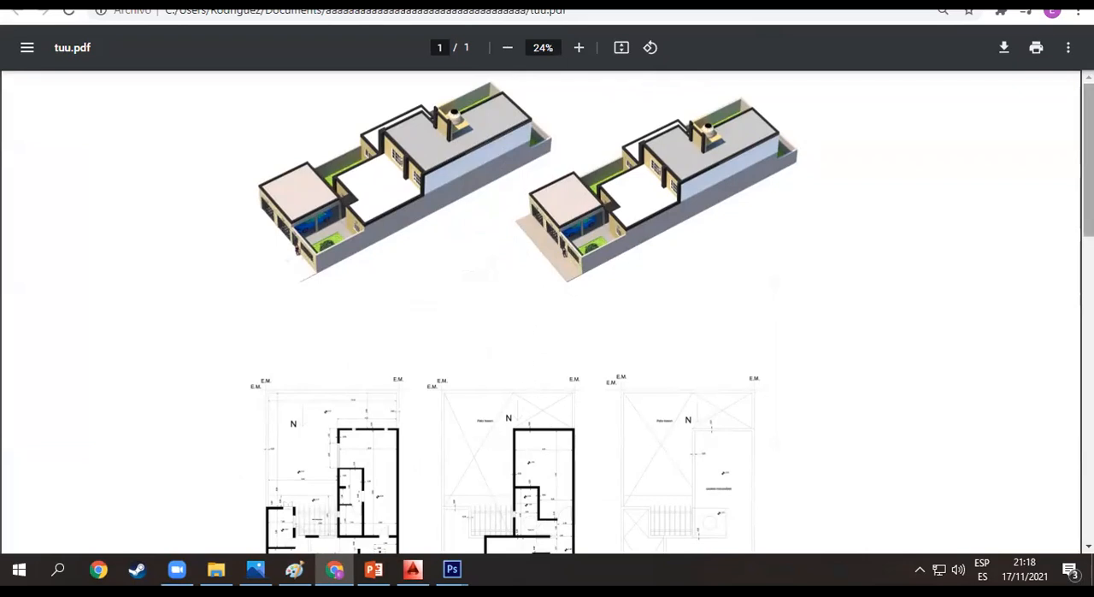
# - Examine the first floor plan in the exported tuu.pdf, enlarged to 90%, for the legibility of its lines and dimensions
pyautogui.scroll(-3, 520, 134)
pyautogui.click(580, 56)
pyautogui.click(579, 57)
pyautogui.click(580, 57)
pyautogui.click(579, 57)
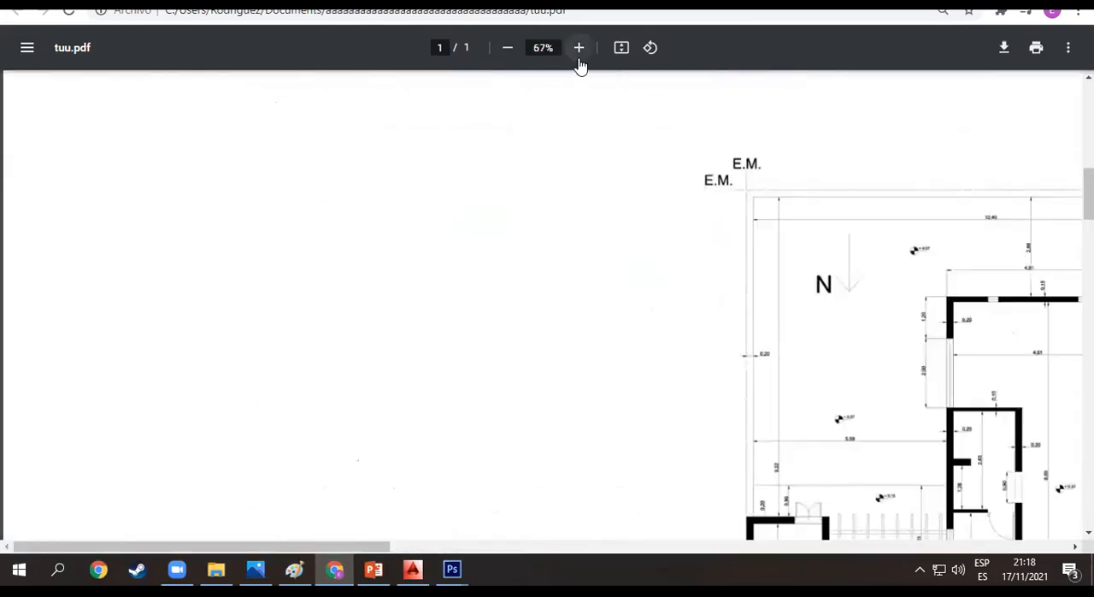
pyautogui.click(579, 57)
pyautogui.click(580, 58)
pyautogui.click(578, 55)
pyautogui.moveTo(288, 544); pyautogui.dragTo(470, 539)
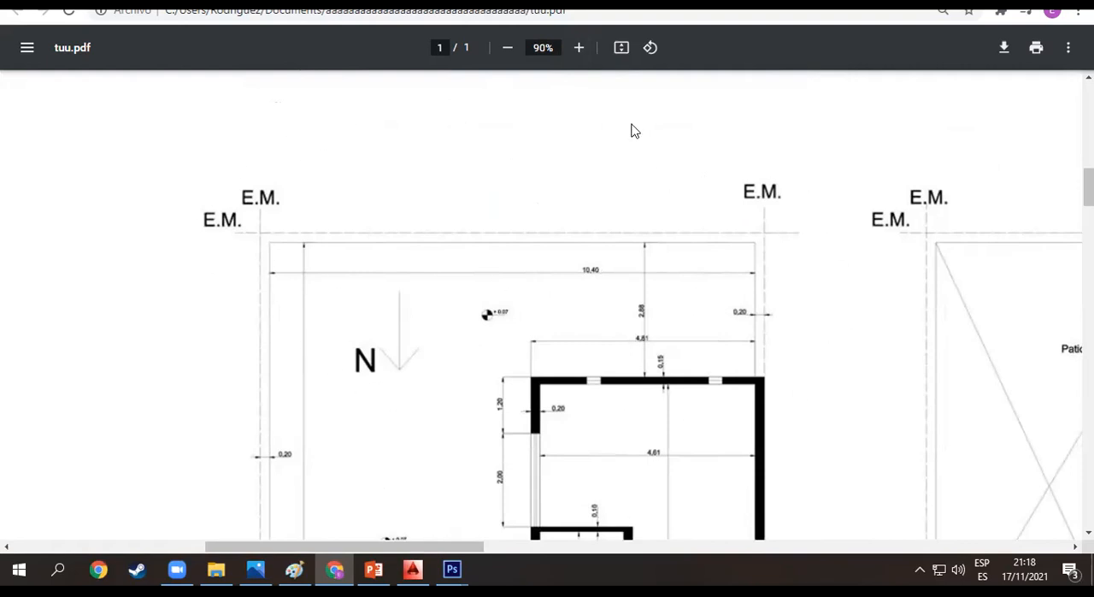
# - Inspect the house renders in the exported PDF at up to 100% to judge their image quality
pyautogui.click(508, 48)
pyautogui.click(508, 48)
pyautogui.scroll(10, 613, 220)
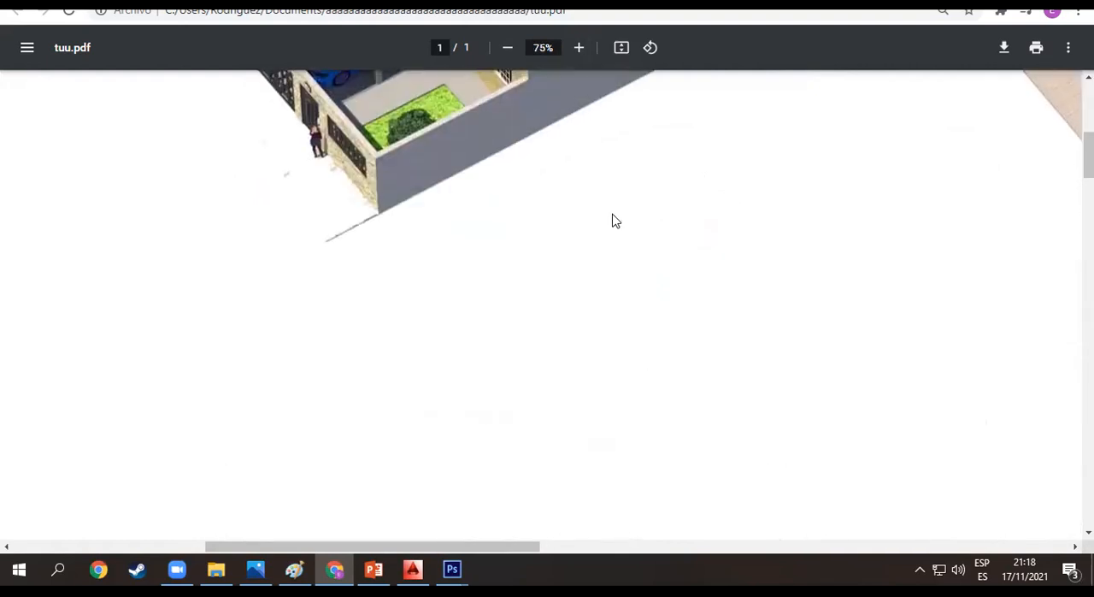
pyautogui.click(580, 48)
pyautogui.click(580, 48)
pyautogui.click(580, 48)
pyautogui.scroll(-5, 812, 397)
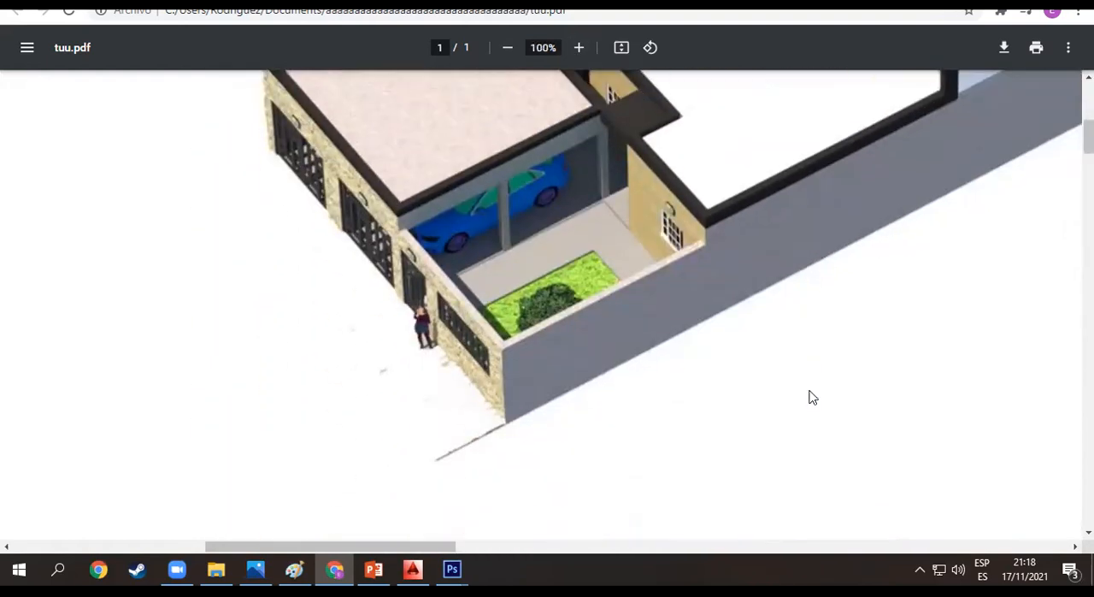
pyautogui.scroll(2, 748, 345)
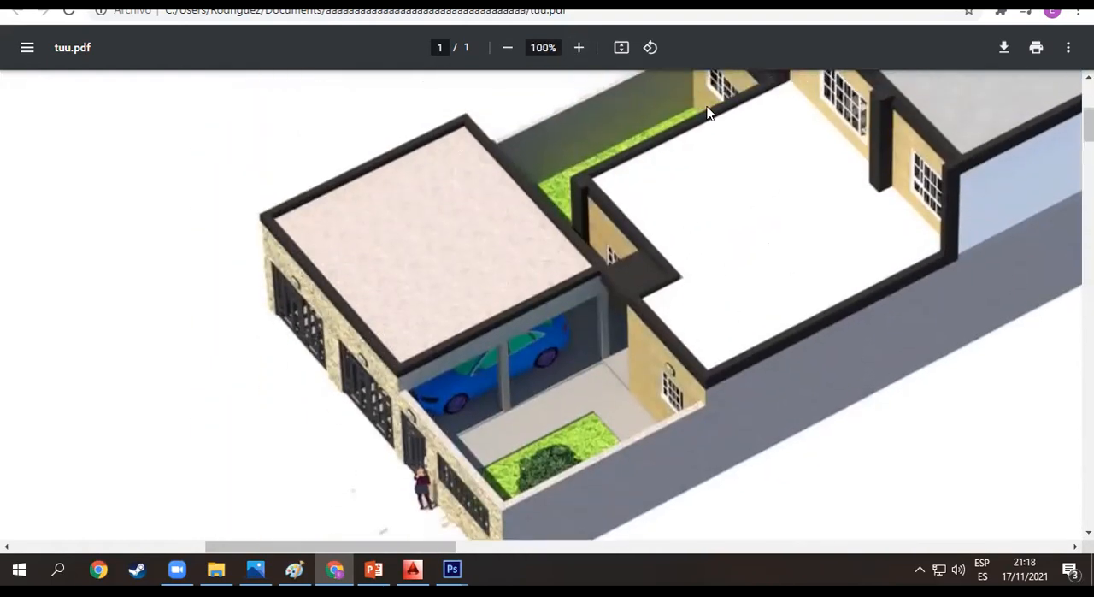
pyautogui.click(508, 48)
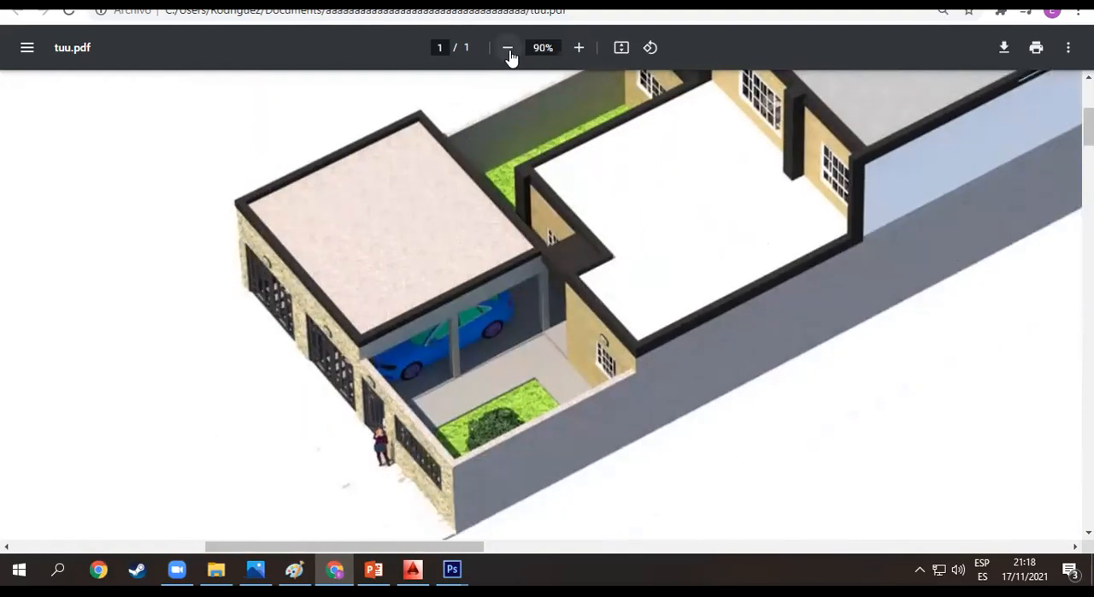
pyautogui.click(508, 48)
pyautogui.click(508, 48)
pyautogui.click(507, 48)
pyautogui.click(508, 48)
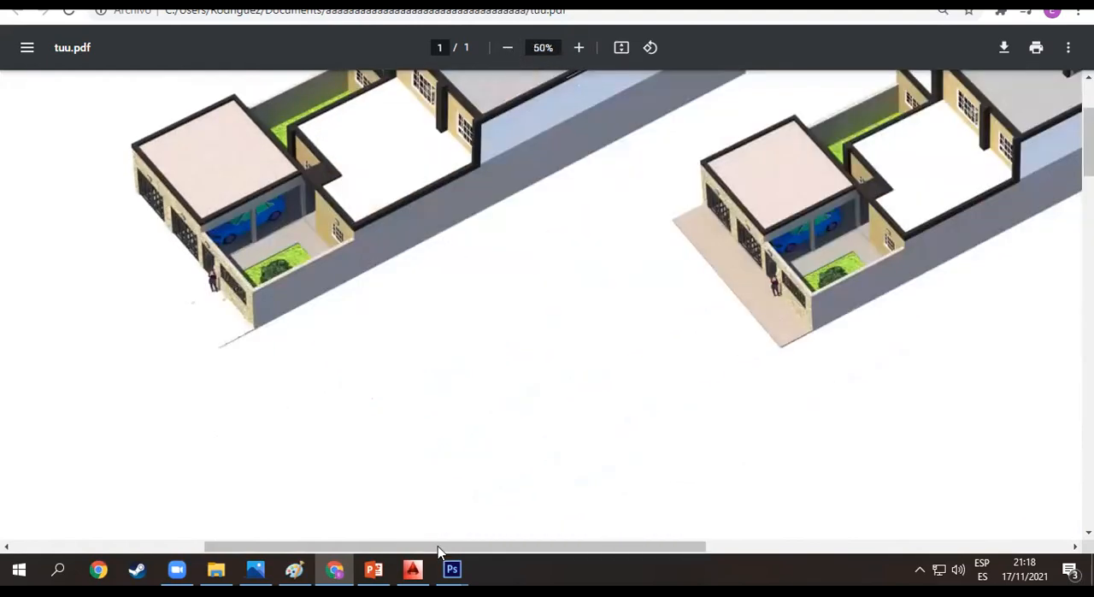
# - Switch back to Photoshop, close tuu.pdf, reopen it from its saved folder and select the vista 2 layer
pyautogui.click(452, 569)
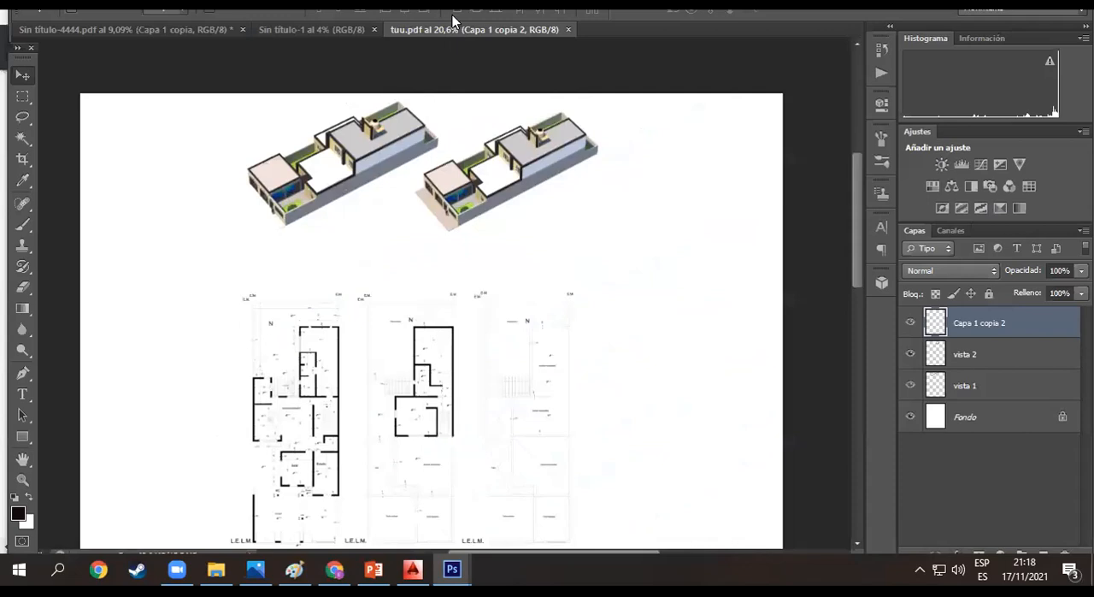
pyautogui.click(567, 42)
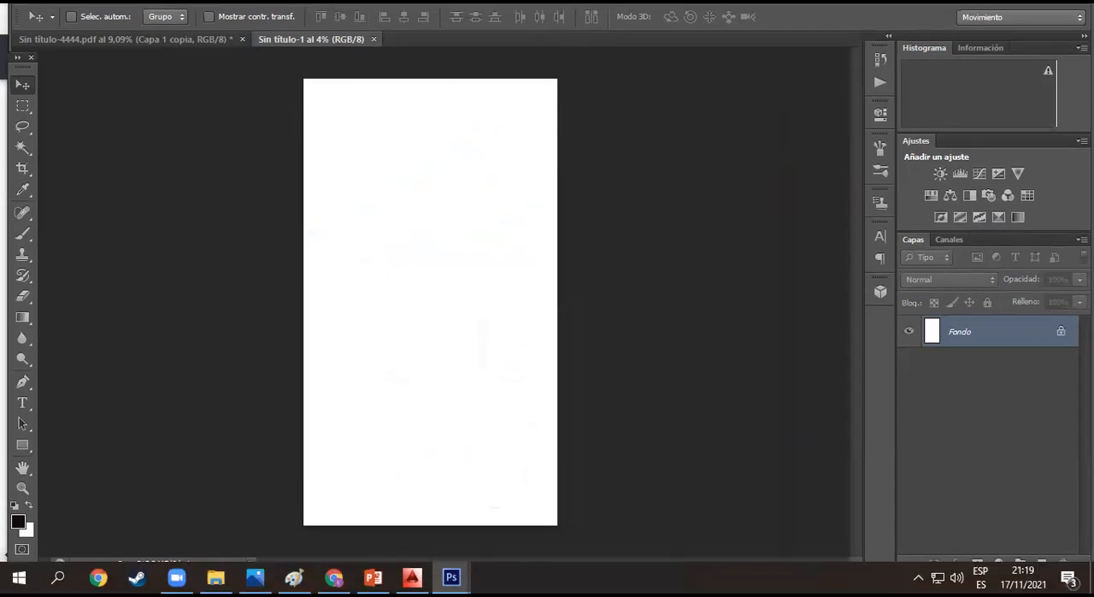
pyautogui.click(73, 23)
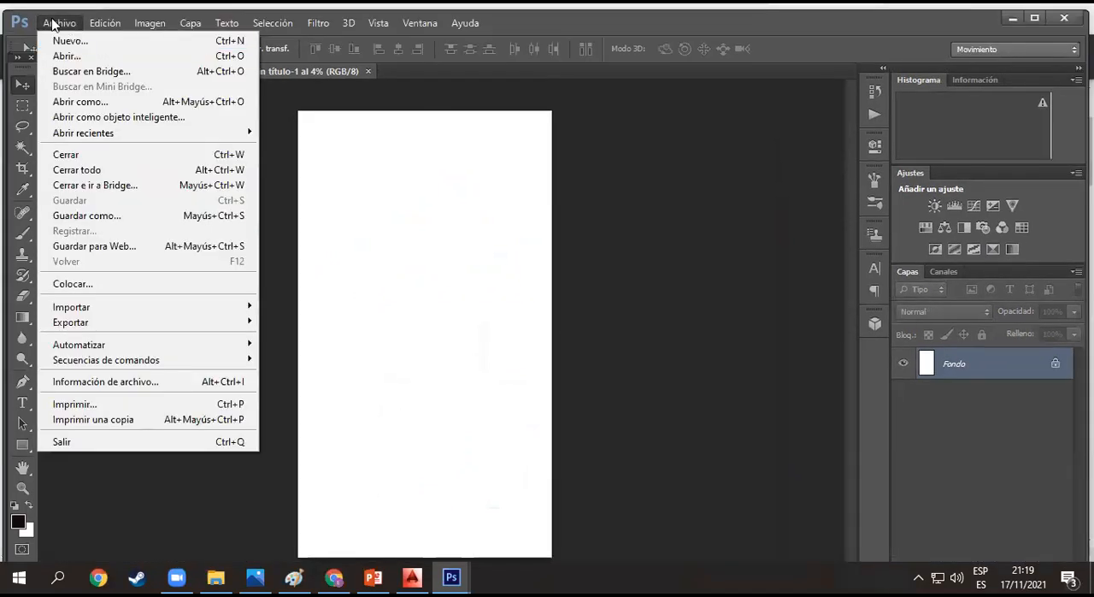
pyautogui.click(68, 57)
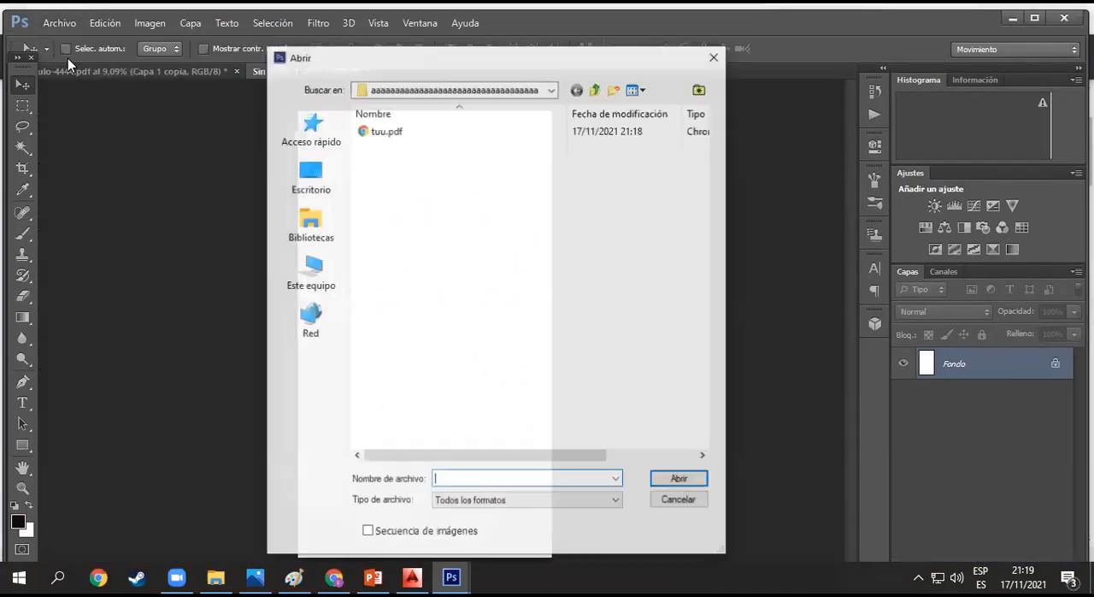
pyautogui.click(311, 190)
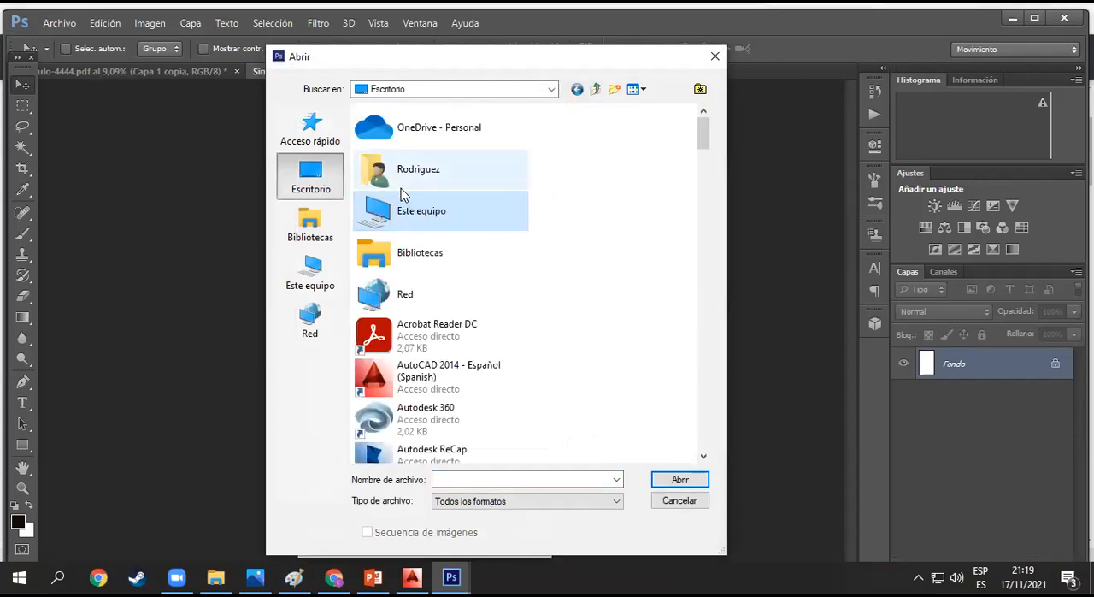
pyautogui.click(578, 89)
pyautogui.doubleClick(405, 140)
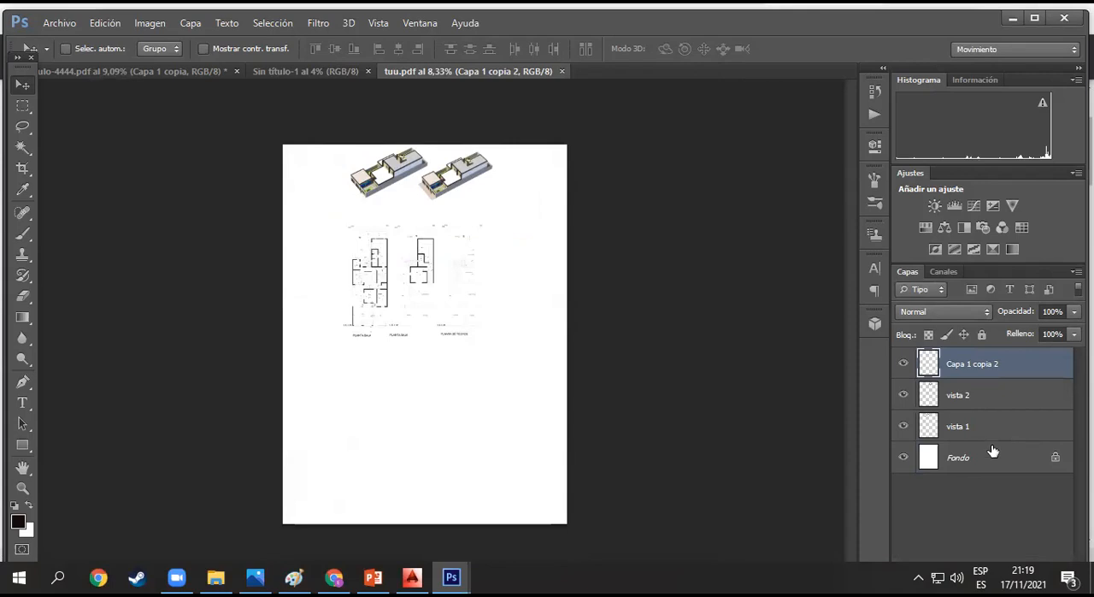
pyautogui.click(956, 498)
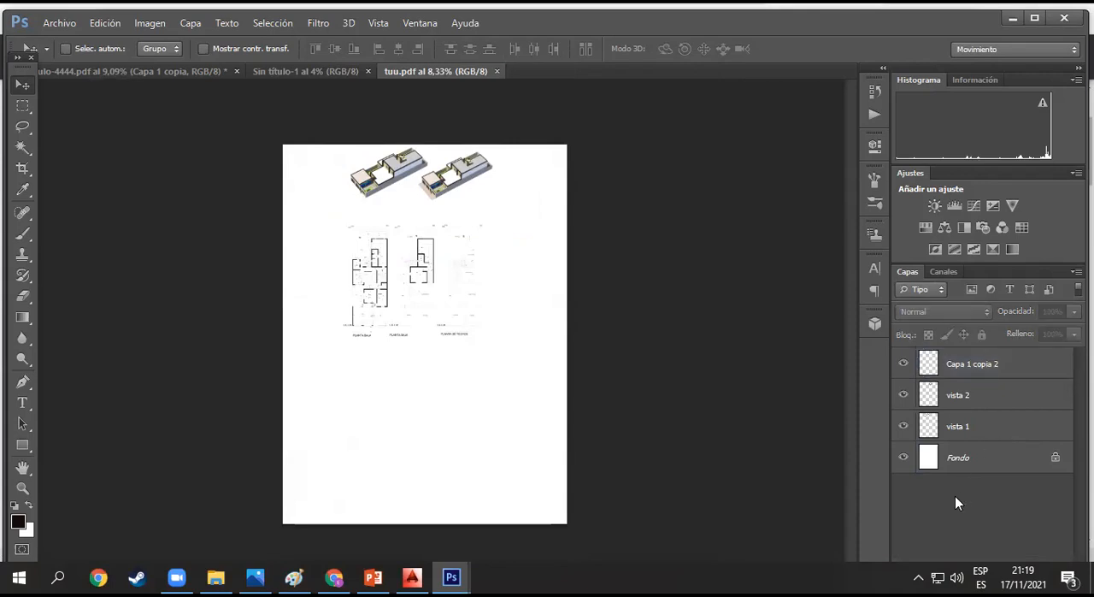
pyautogui.click(1011, 401)
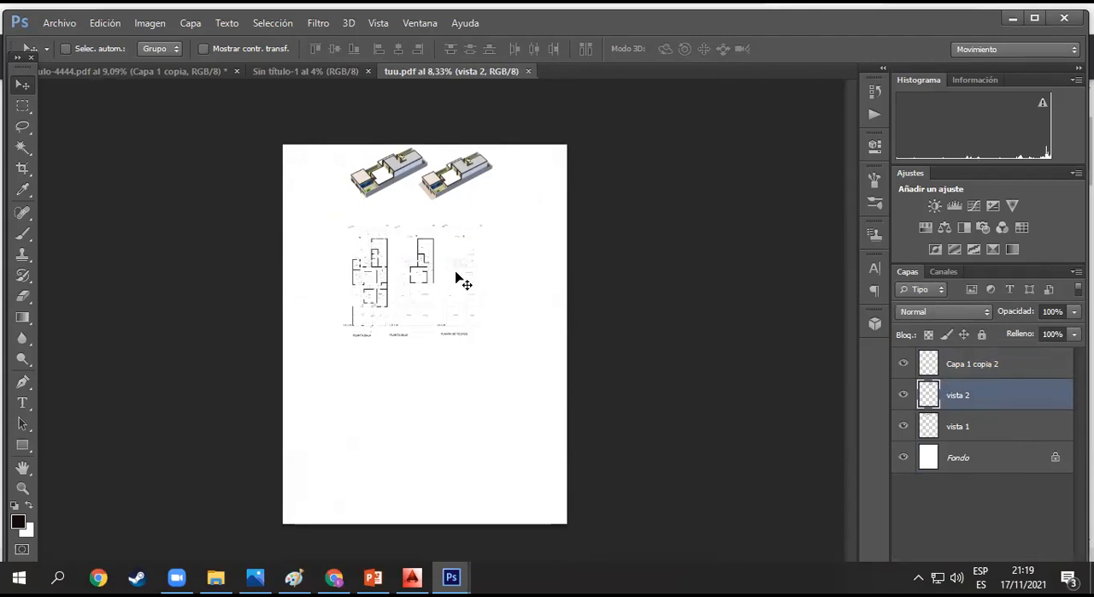
# - Save a copy of the sheet as tuu.jpg in JPEG format, at maximum quality 12 with the standard baseline option
pyautogui.click(59, 23)
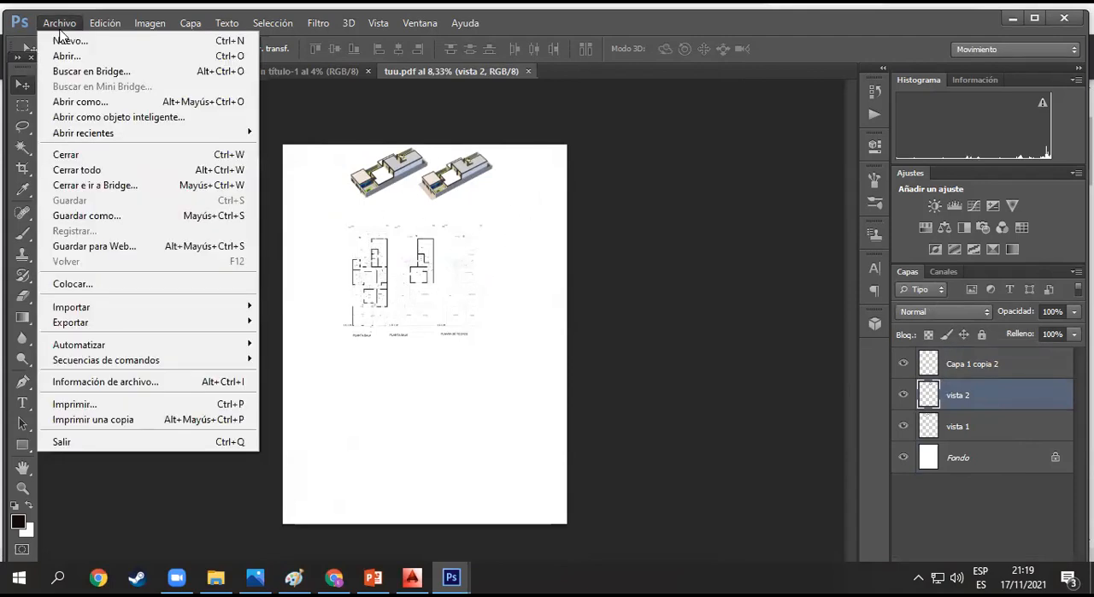
pyautogui.click(88, 215)
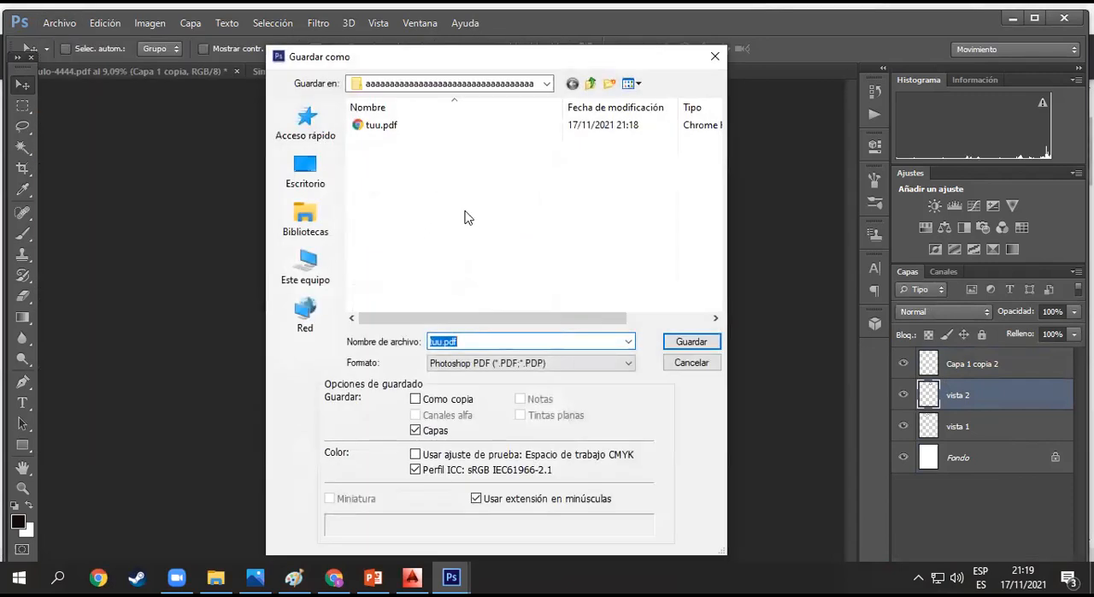
pyautogui.click(478, 364)
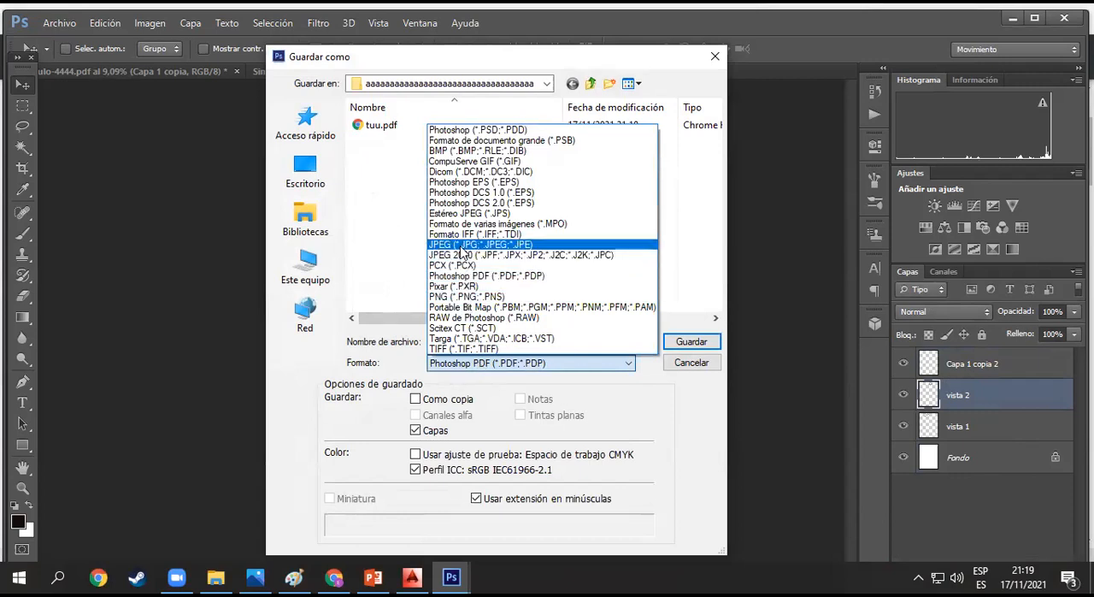
pyautogui.click(548, 245)
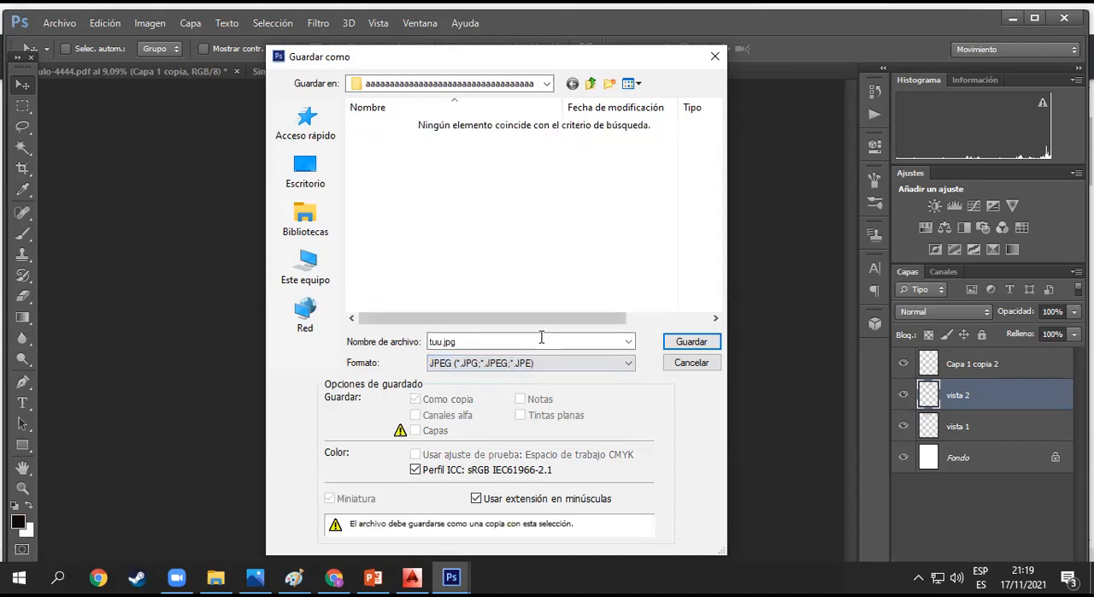
pyautogui.click(691, 341)
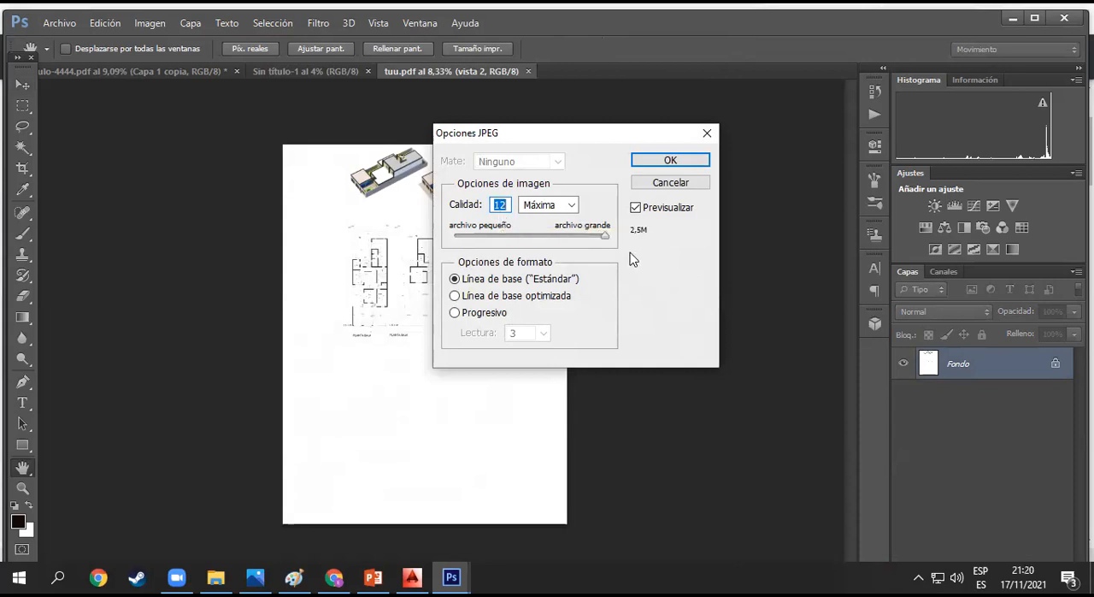
pyautogui.click(668, 160)
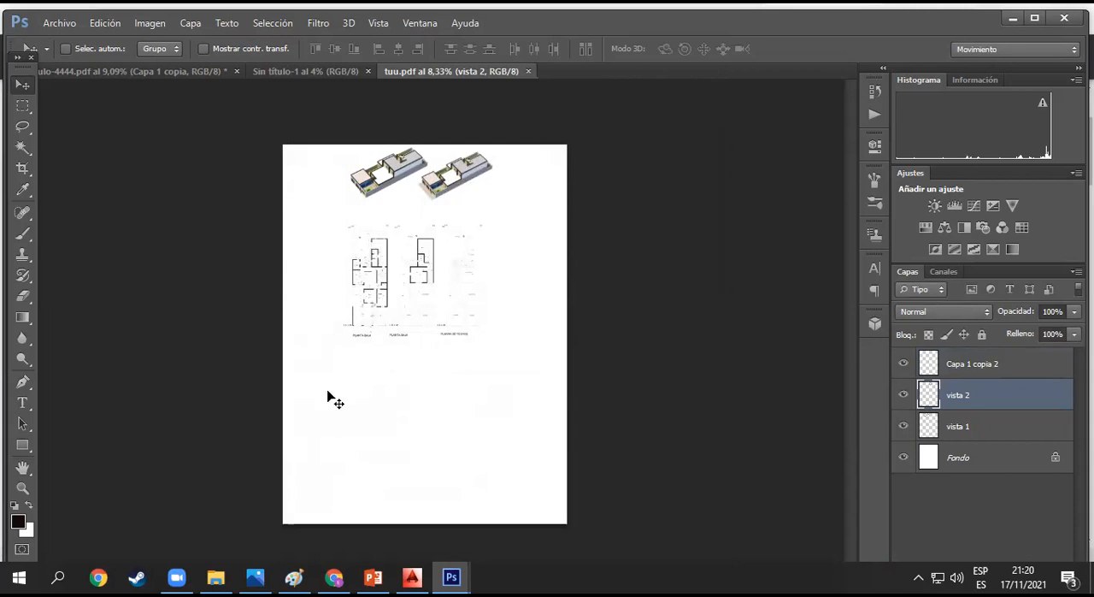
# - In File Explorer, open the "aaaa…" folder inside Documents and view the exported tuu.jpg
pyautogui.click(216, 577)
pyautogui.click(120, 254)
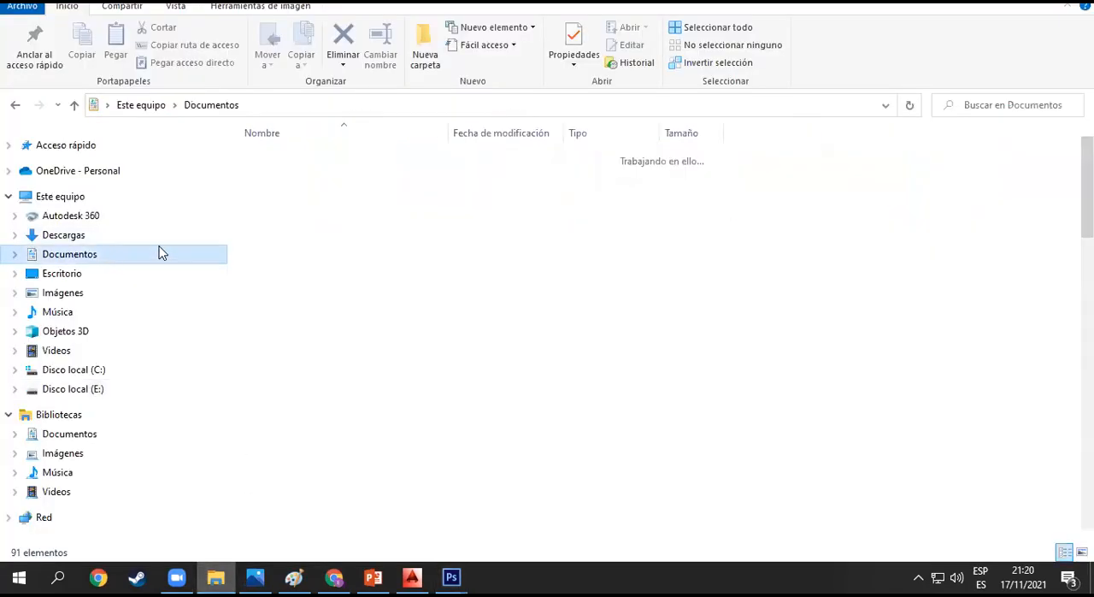
pyautogui.click(335, 175)
pyautogui.doubleClick(333, 192)
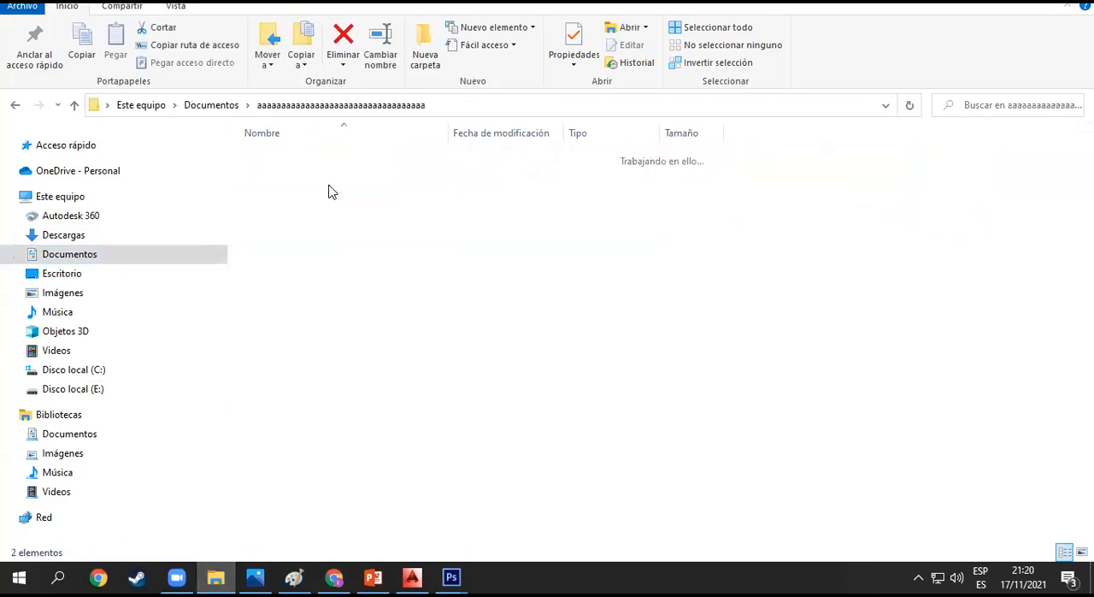
pyautogui.doubleClick(303, 210)
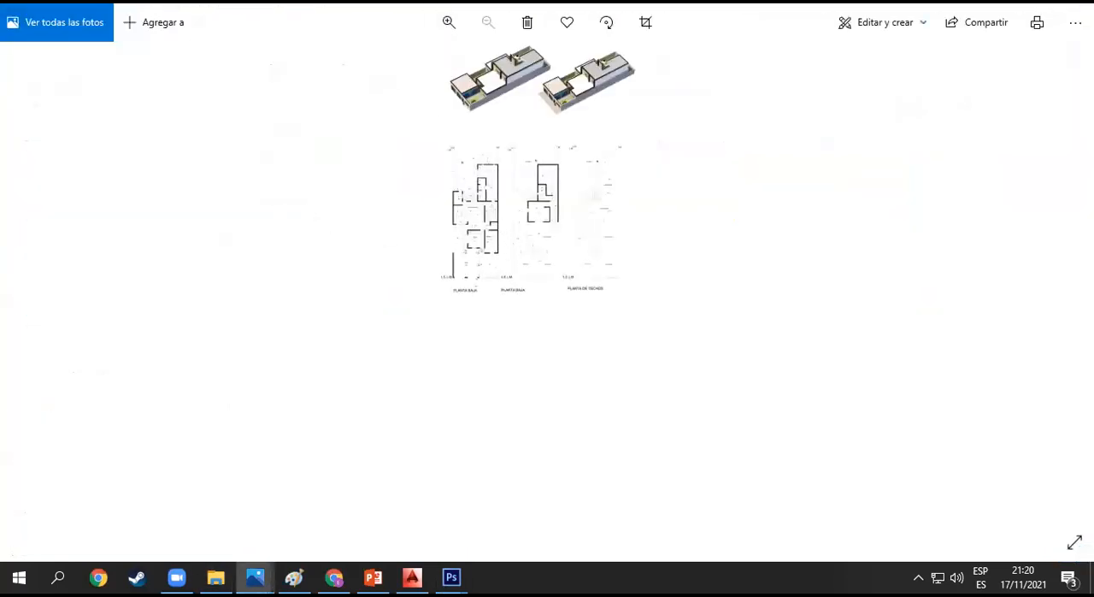
pyautogui.press('Escape')
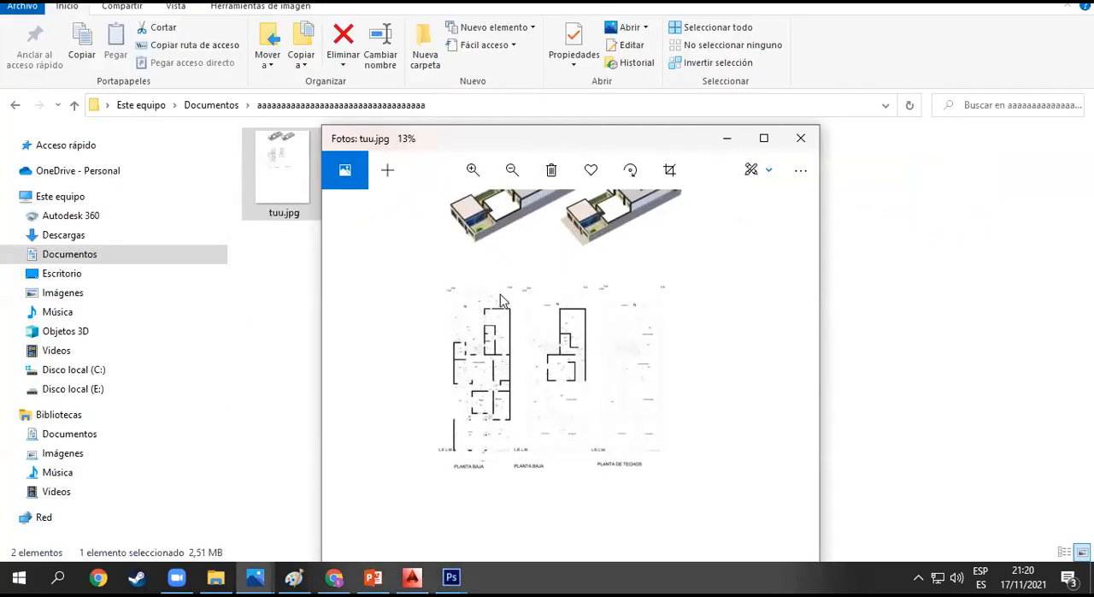
# - Inspect the dimensions and walls of the floor plans in the exported tuu.jpg at up to 134% zoom to judge its sharpness
pyautogui.scroll(5, 489, 328)
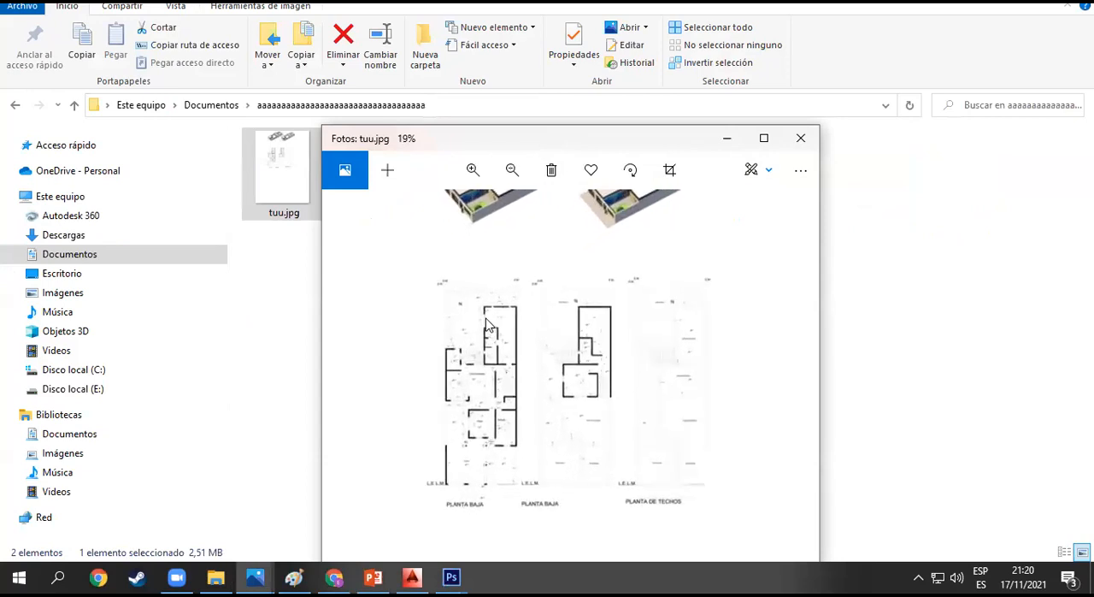
pyautogui.scroll(1, 490, 329)
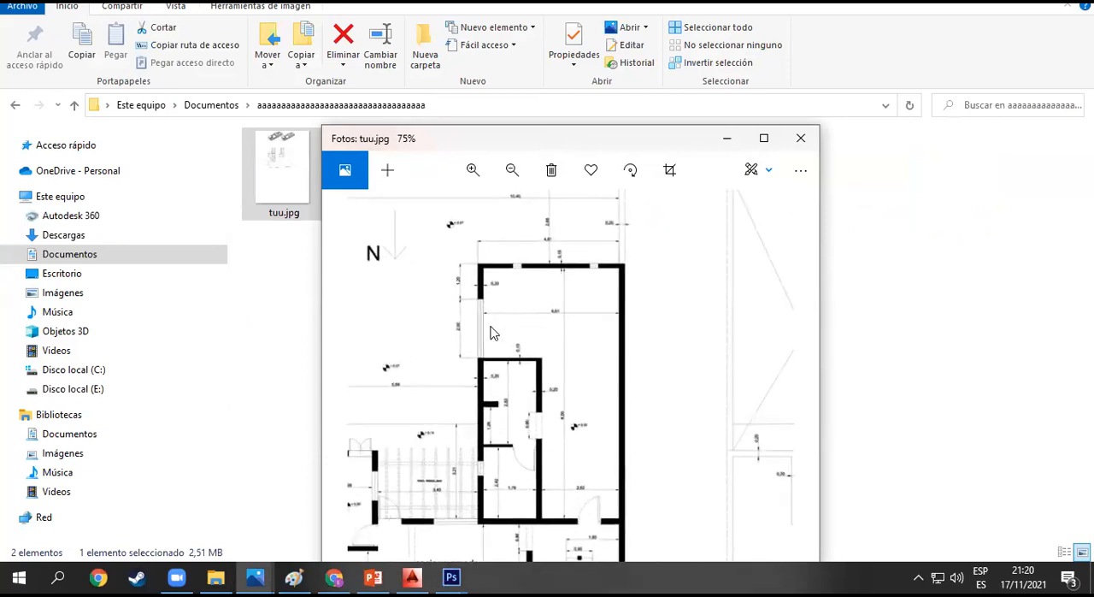
pyautogui.scroll(3, 490, 332)
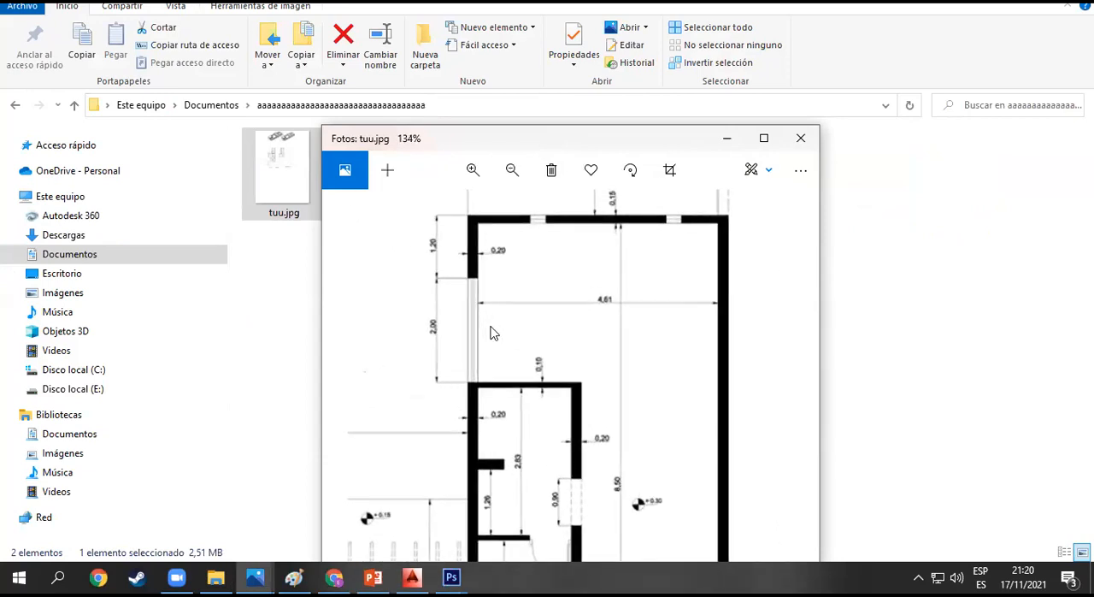
pyautogui.scroll(-1, 505, 321)
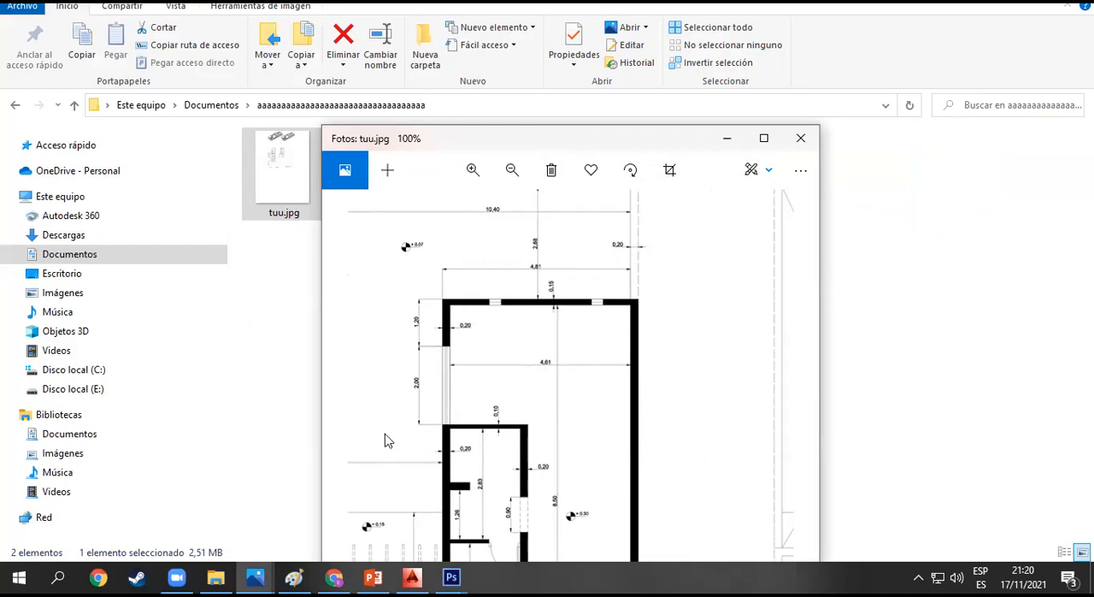
# - Switch back to Photoshop, close PLANTA TECNICA without saving, and shift the vista 2 render slightly right on the tuu.pdf sheet
pyautogui.moveTo(451, 577)
pyautogui.click(398, 519)
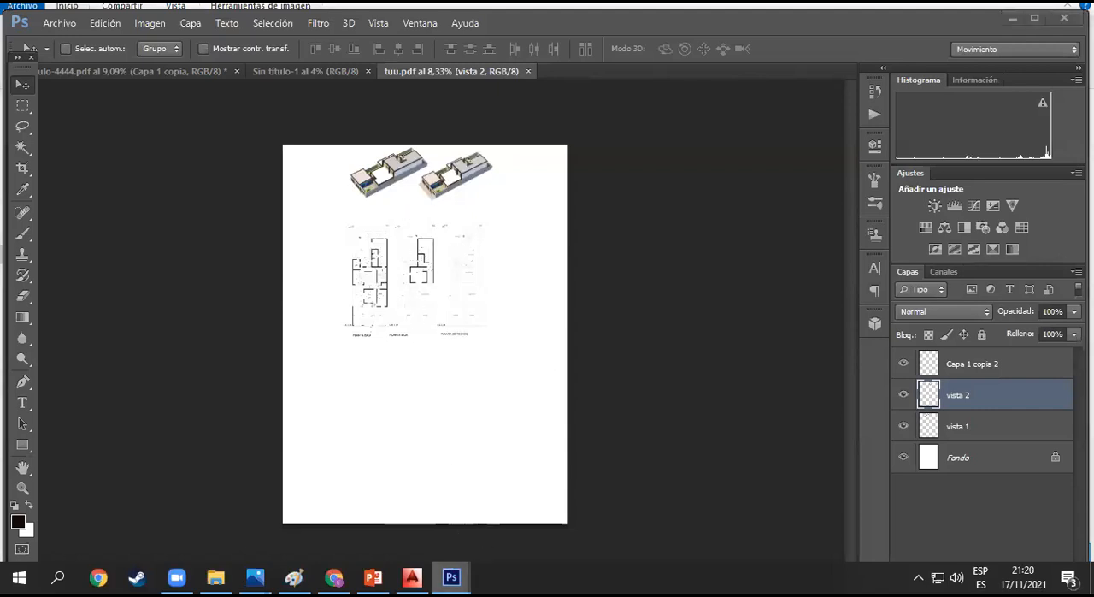
pyautogui.moveTo(451, 577)
pyautogui.click(550, 504)
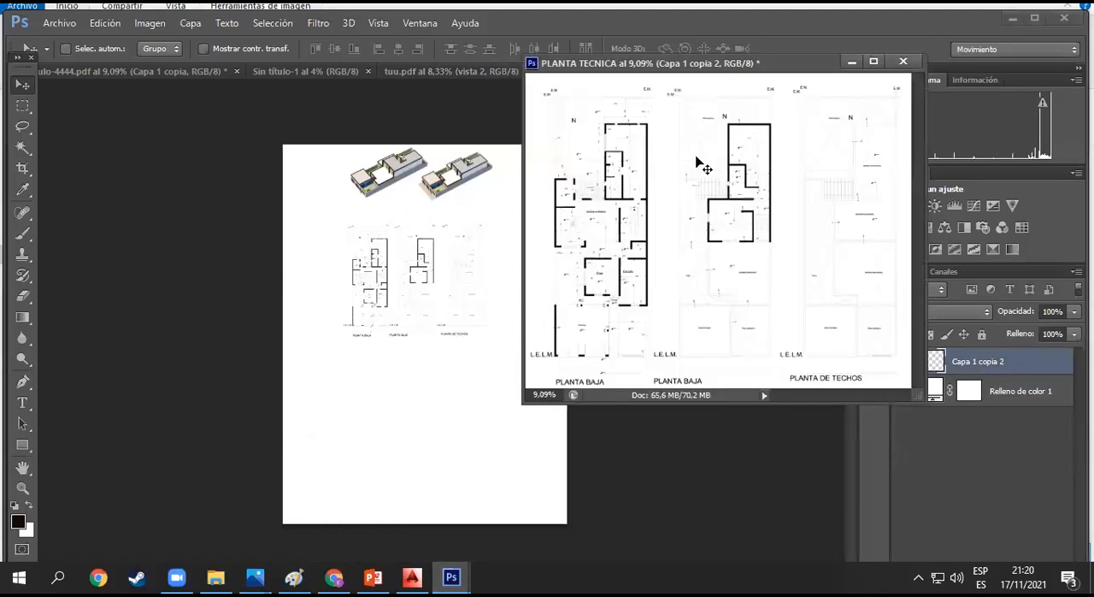
pyautogui.click(903, 62)
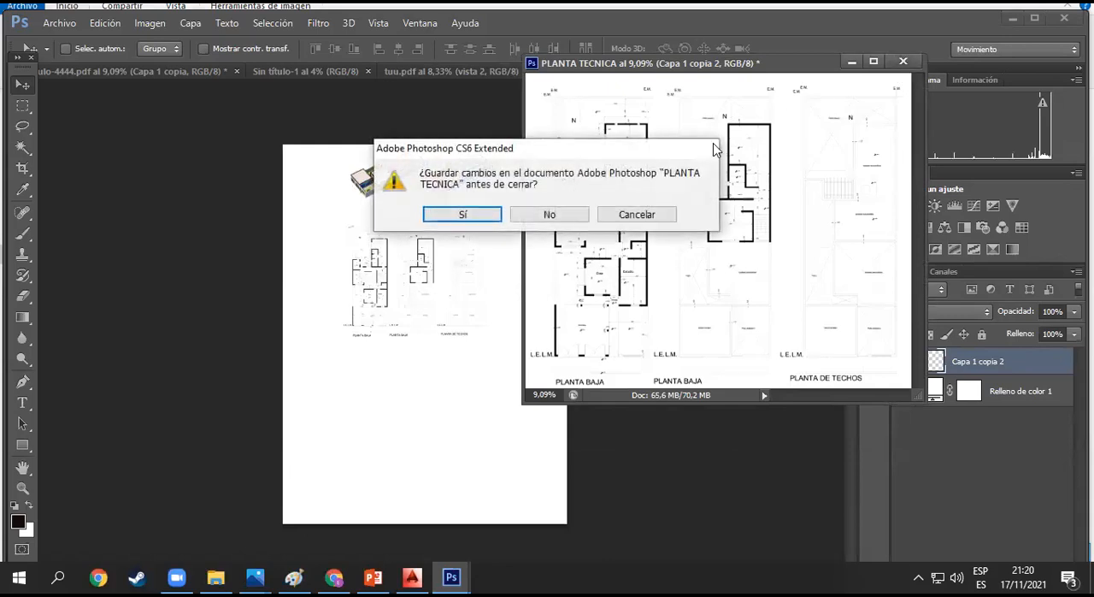
pyautogui.click(525, 218)
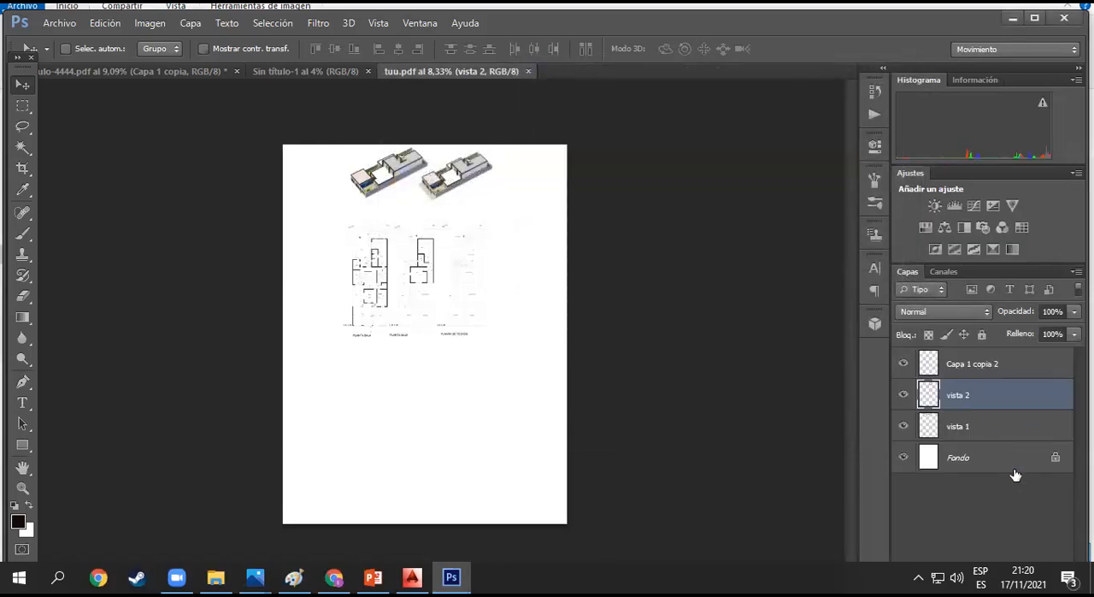
pyautogui.moveTo(415, 296)
pyautogui.mouseDown()
pyautogui.moveTo(407, 346)
pyautogui.moveTo(422, 295)
pyautogui.mouseUp()
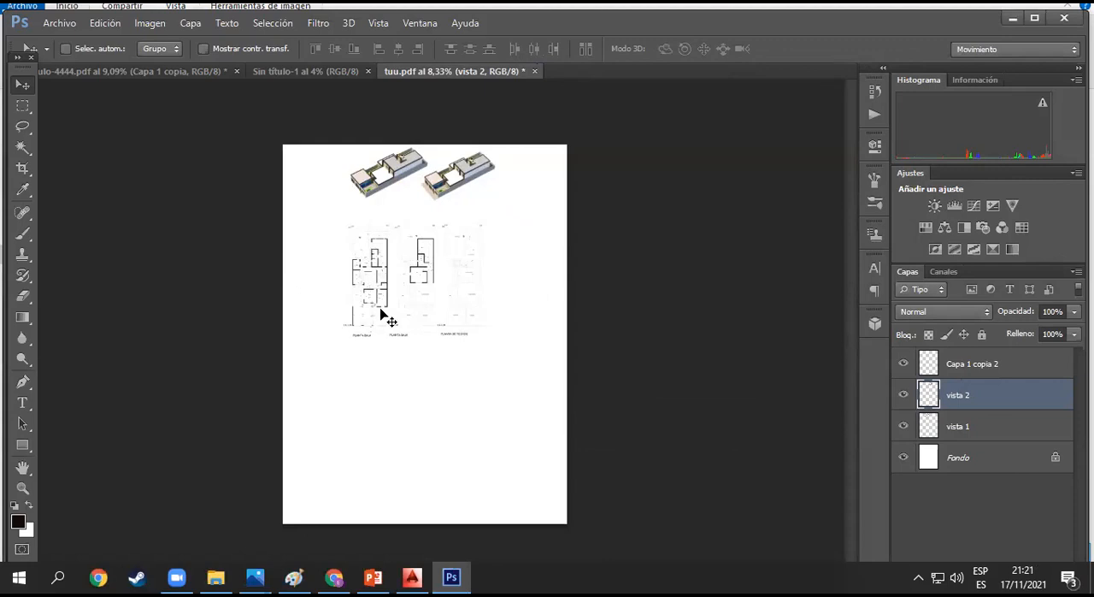
# - Open P.GAS.pdf from the AAAAAAA PDF DISEÑO folder in Documents, import it at 300 pixels/inch in RGB colour, and maximize Photoshop
pyautogui.click(62, 29)
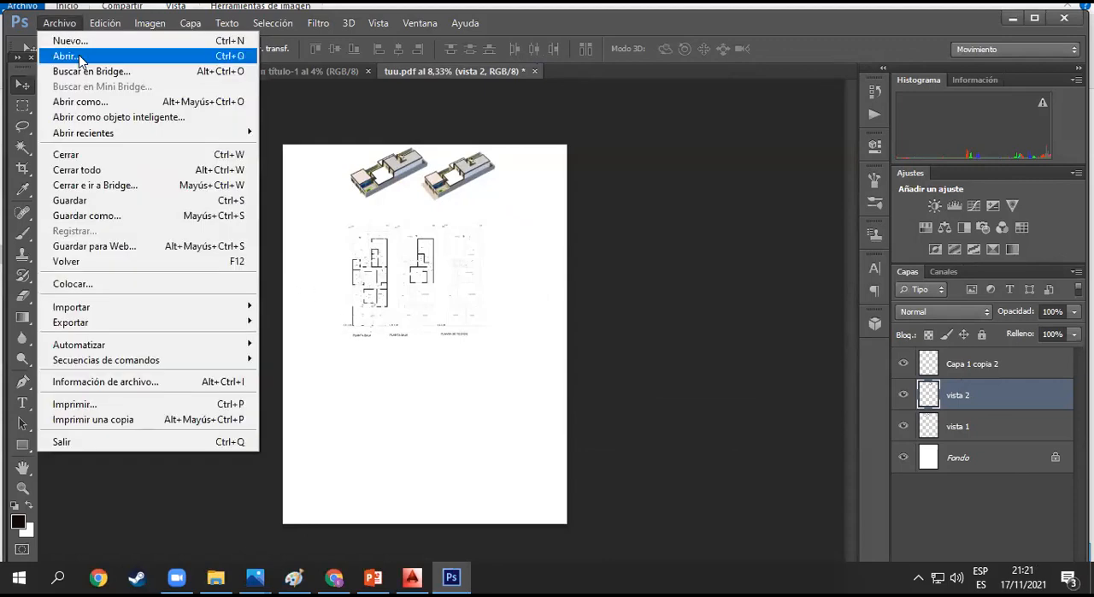
pyautogui.click(67, 56)
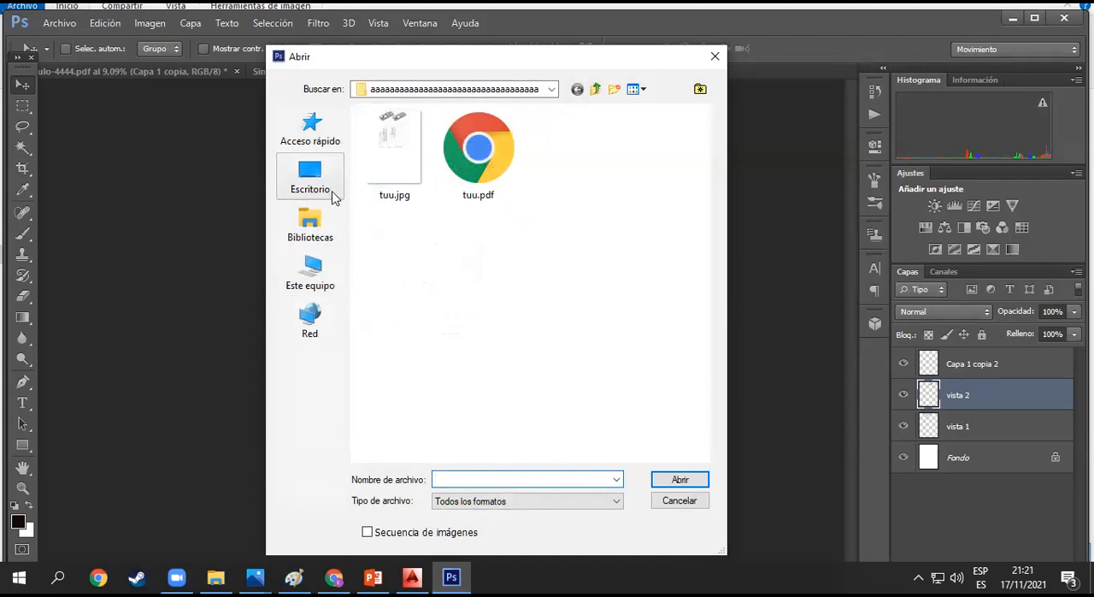
pyautogui.click(311, 223)
pyautogui.doubleClick(591, 143)
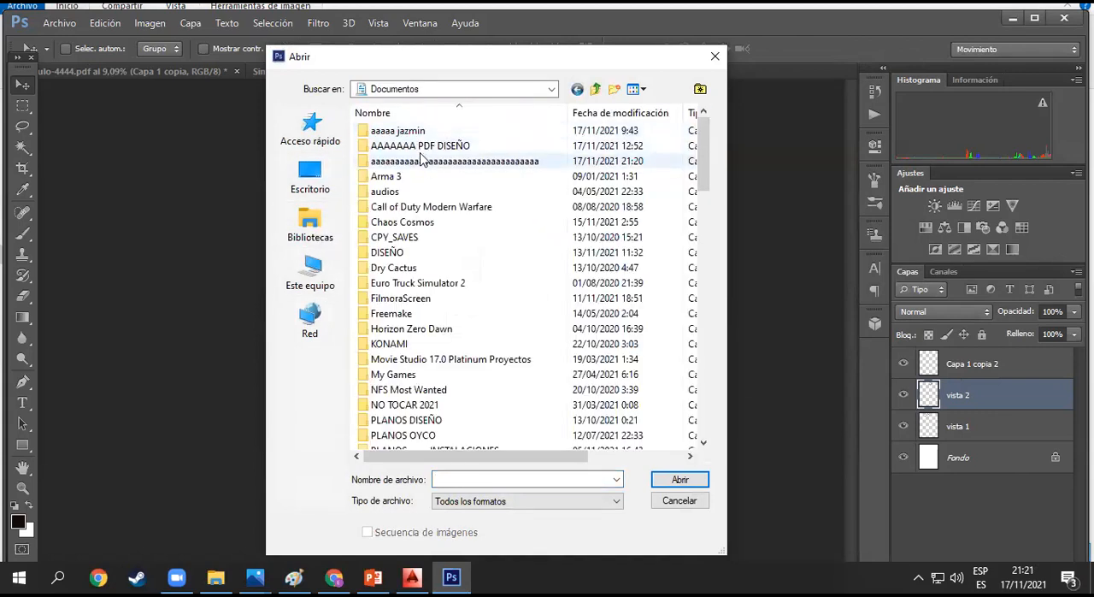
pyautogui.doubleClick(427, 145)
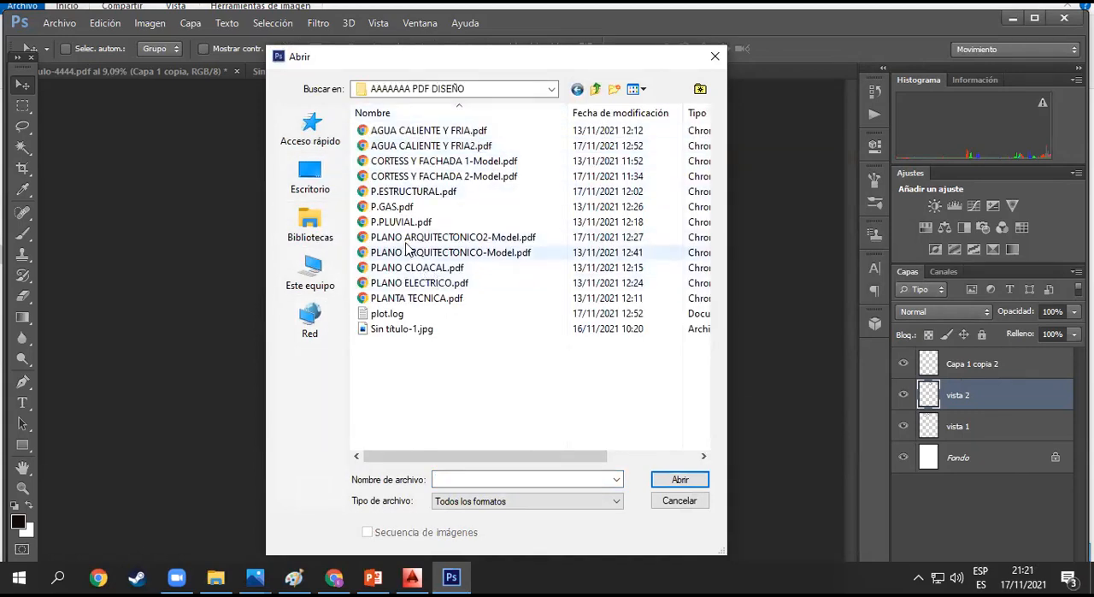
pyautogui.doubleClick(402, 209)
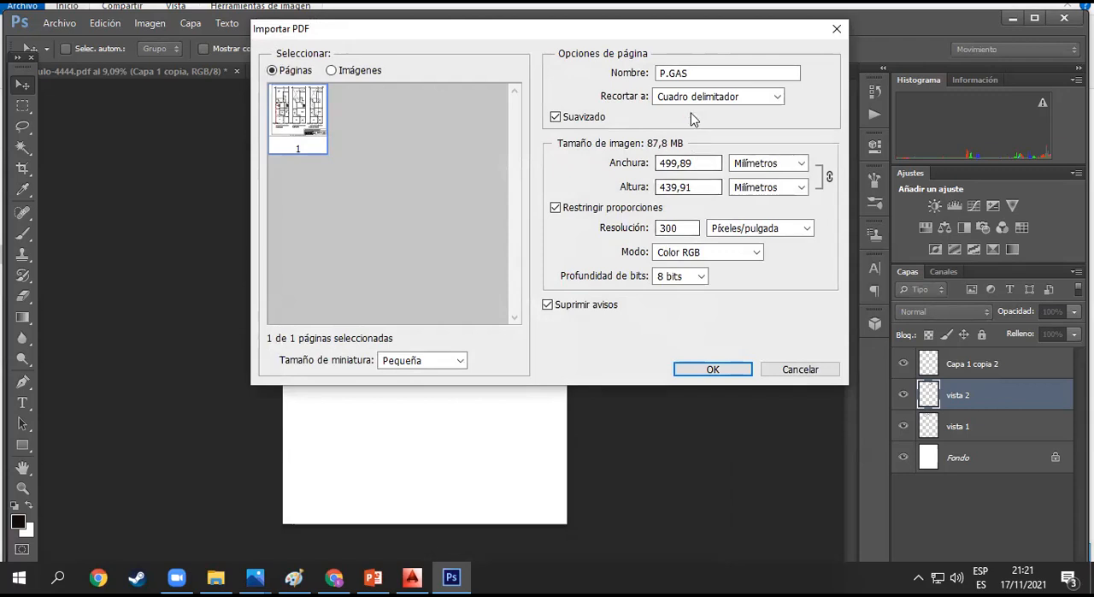
pyautogui.click(712, 368)
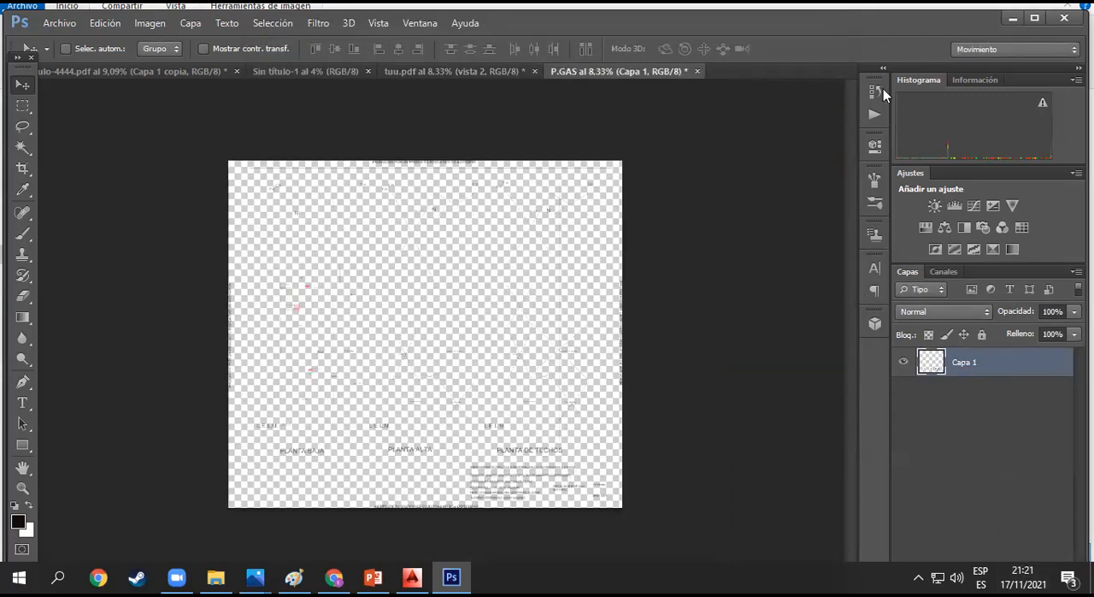
pyautogui.click(1035, 18)
pyautogui.click(1002, 554)
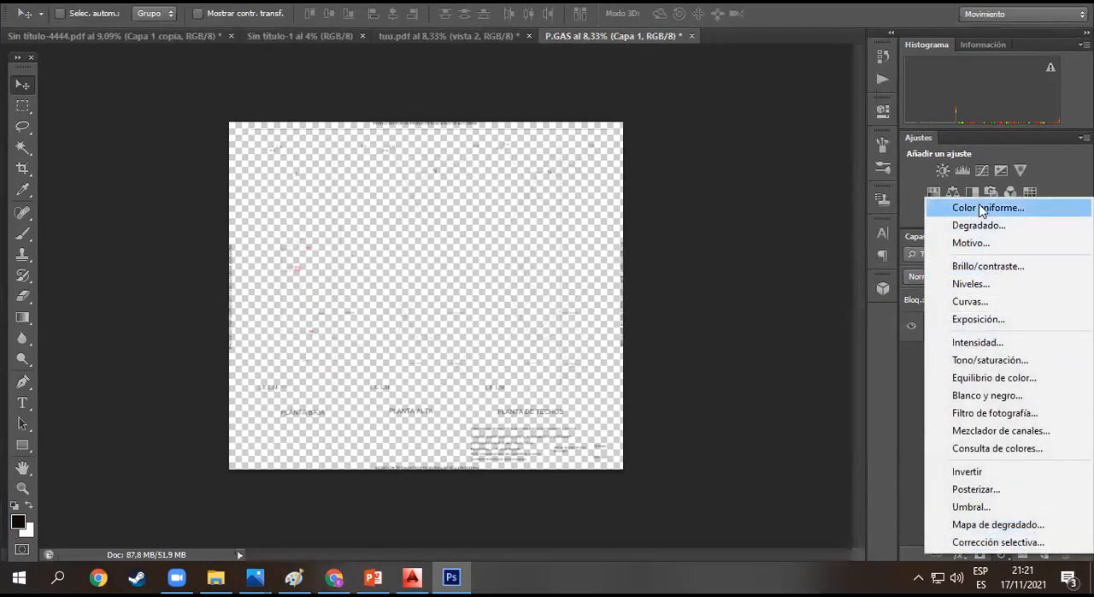
pyautogui.click(982, 212)
pyautogui.click(910, 419)
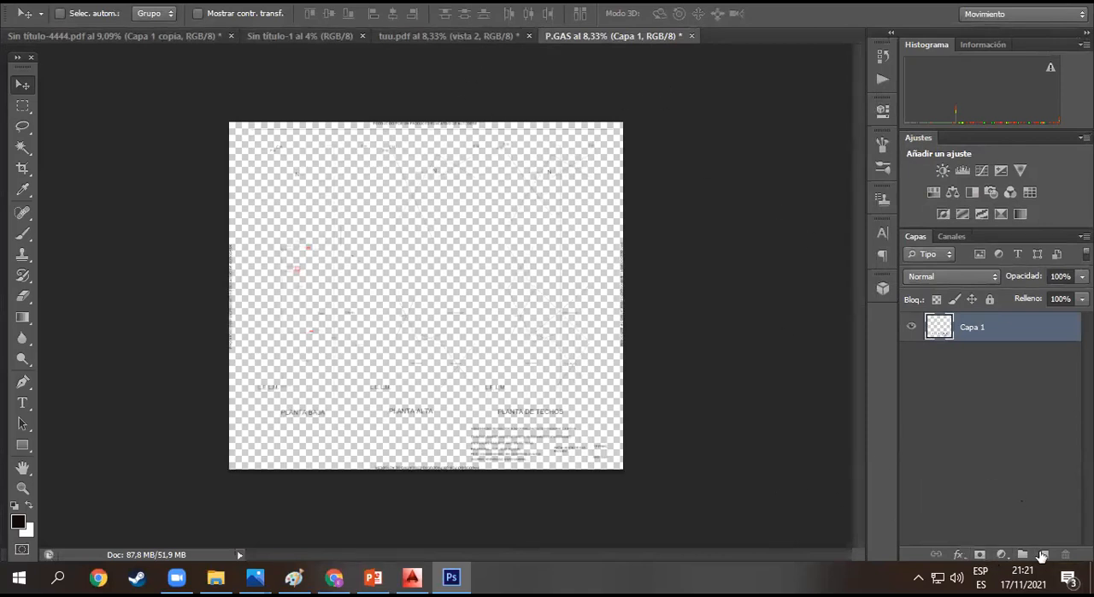
pyautogui.click(1017, 537)
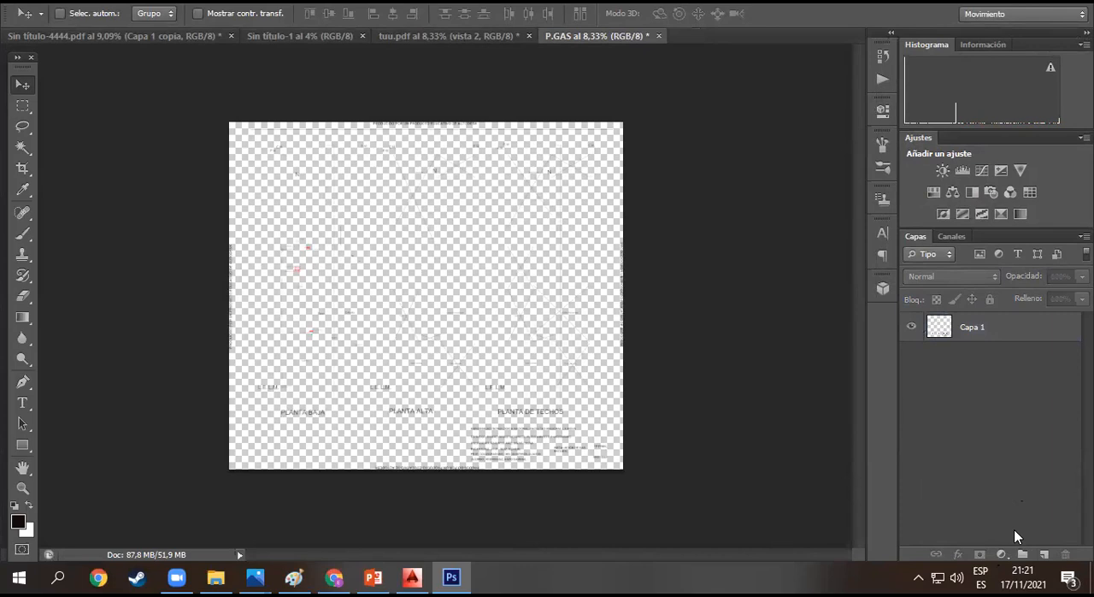
# - Add a white solid colour fill layer to P.GAS and place Capa 1 above it as the plans' background
pyautogui.click(1001, 554)
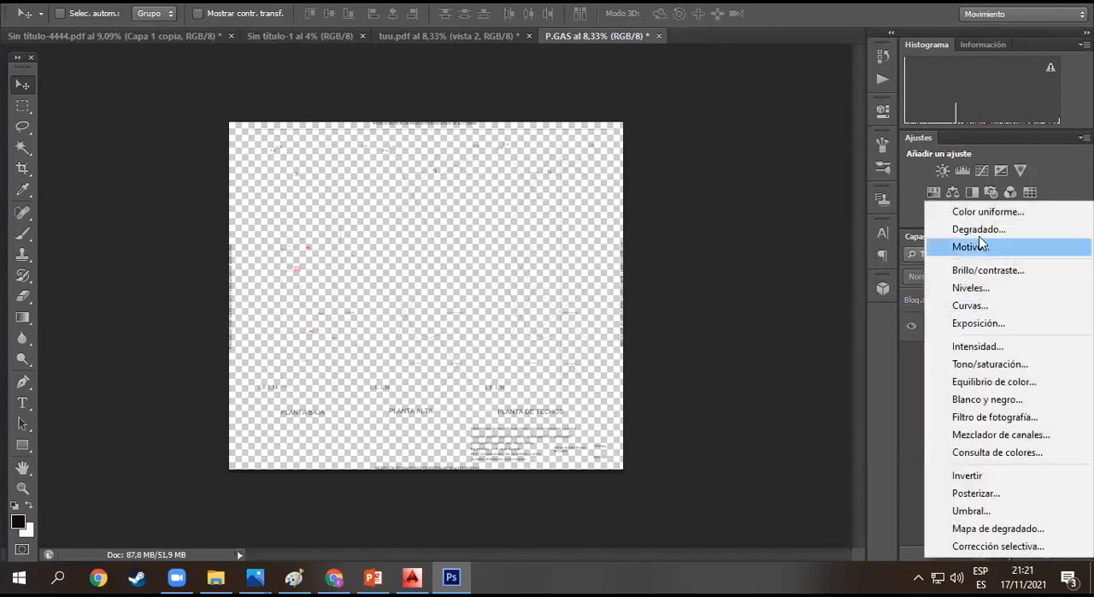
pyautogui.click(988, 212)
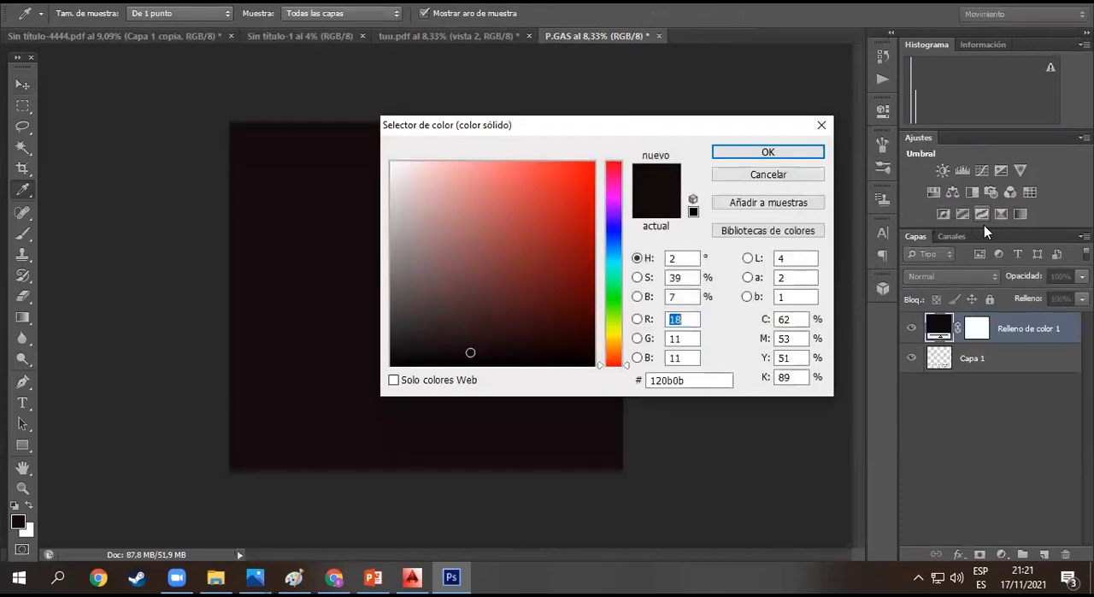
pyautogui.moveTo(518, 251); pyautogui.dragTo(367, 156)
pyautogui.click(768, 152)
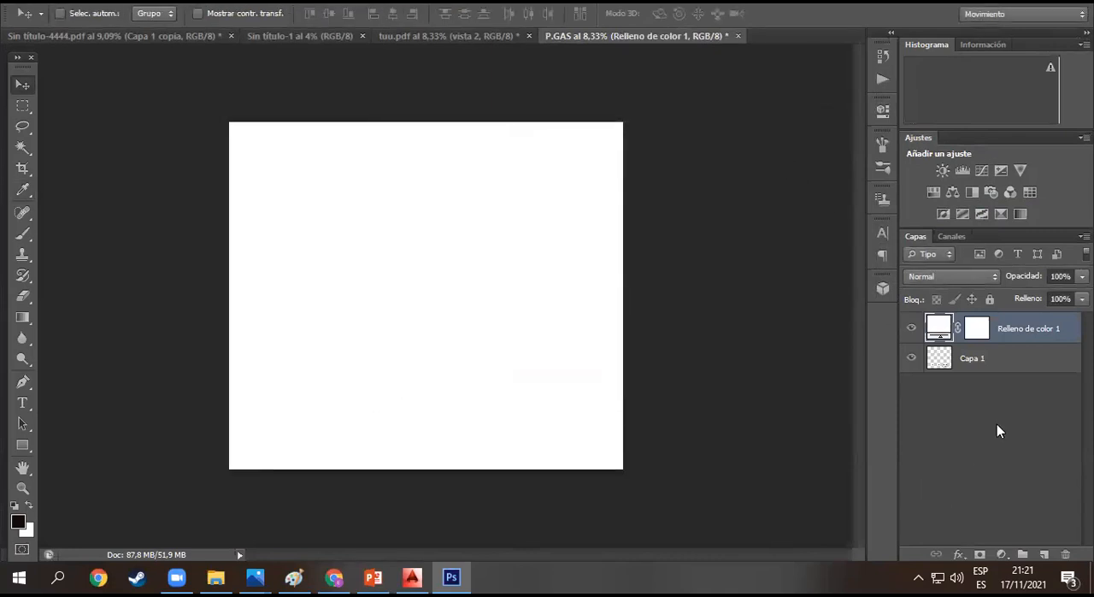
pyautogui.moveTo(1008, 370); pyautogui.dragTo(1002, 327)
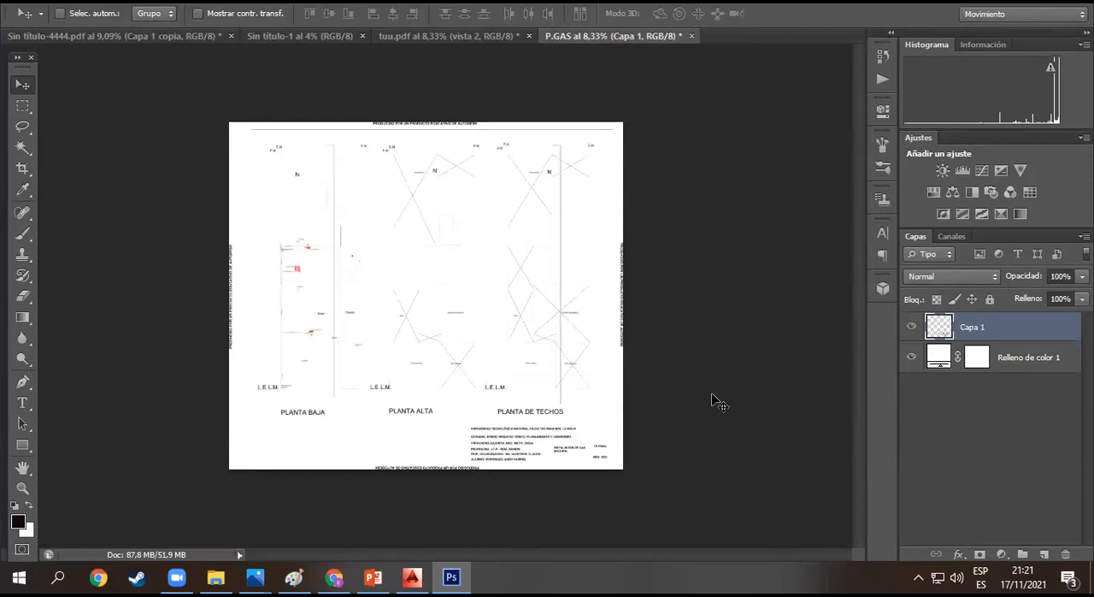
# - Delete the title block and the Autodesk educational stamps along the margins of Capa 1, and clear the selection
pyautogui.click(22, 103)
pyautogui.moveTo(450, 425); pyautogui.dragTo(653, 491)
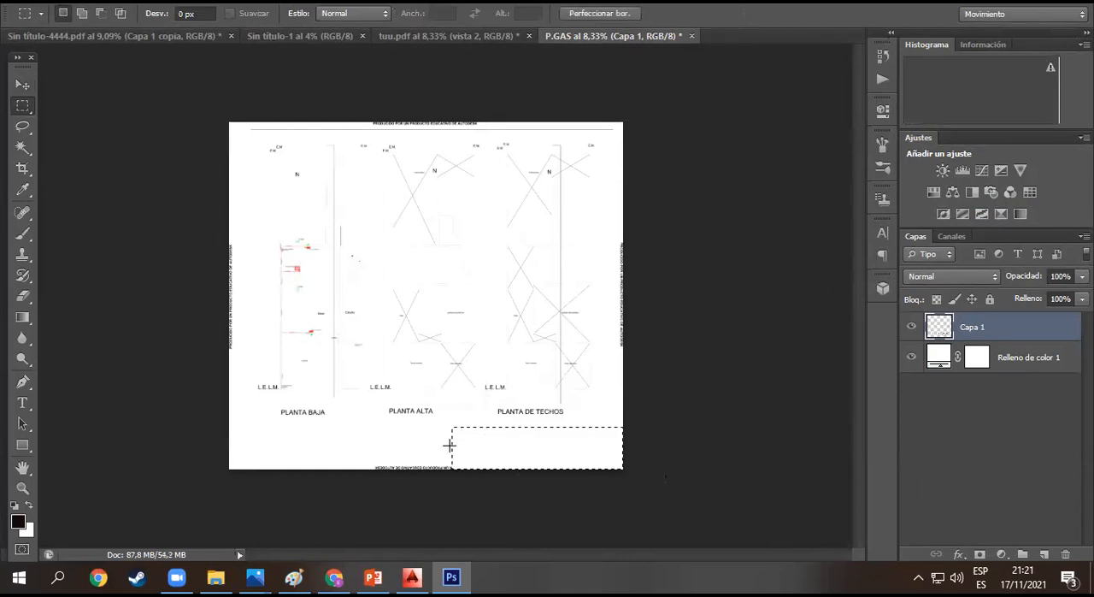
pyautogui.moveTo(351, 435); pyautogui.dragTo(574, 484)
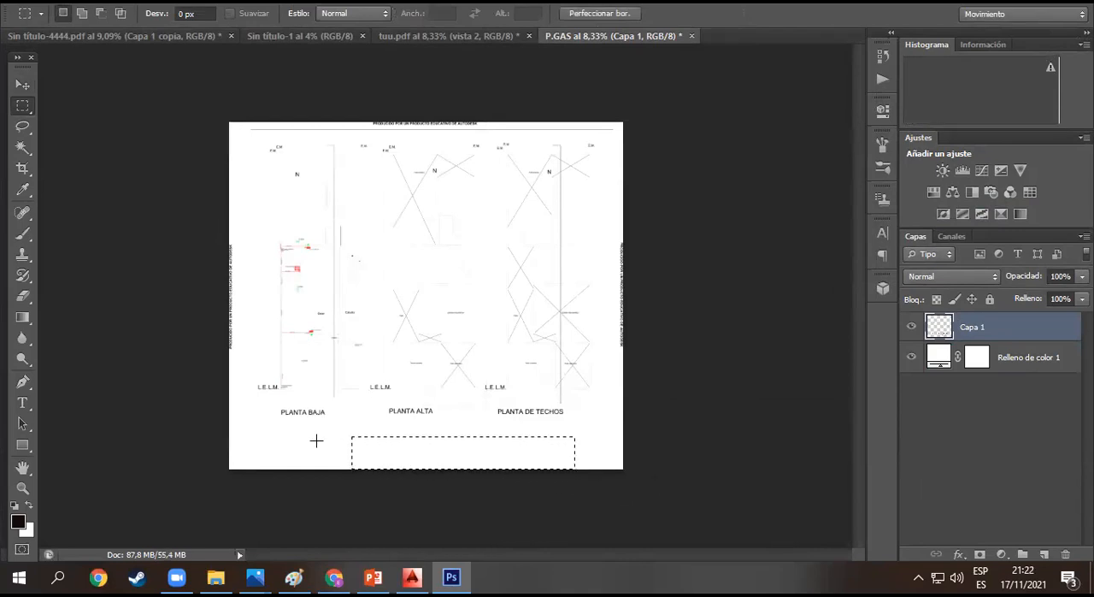
pyautogui.moveTo(242, 373); pyautogui.dragTo(689, 108)
pyautogui.moveTo(606, 137); pyautogui.dragTo(718, 503)
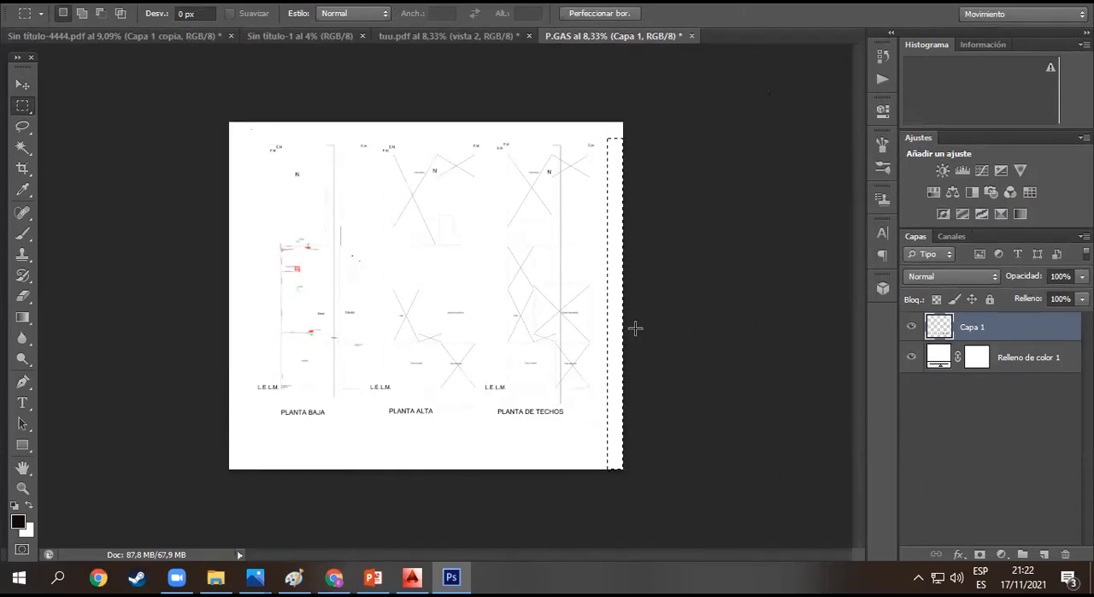
pyautogui.rightClick(622, 282)
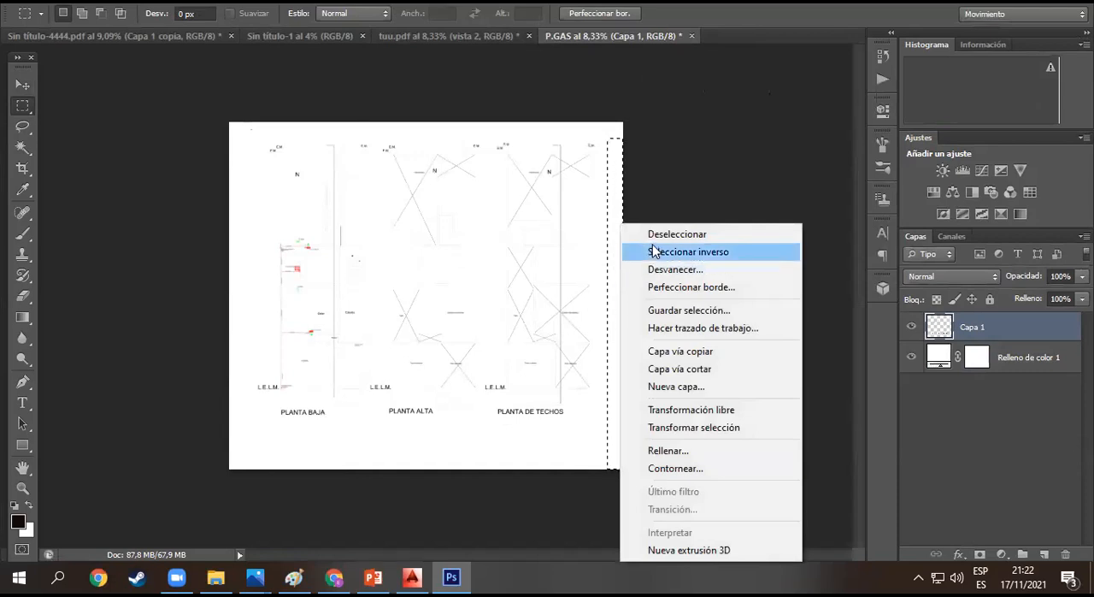
pyautogui.click(654, 236)
pyautogui.click(915, 412)
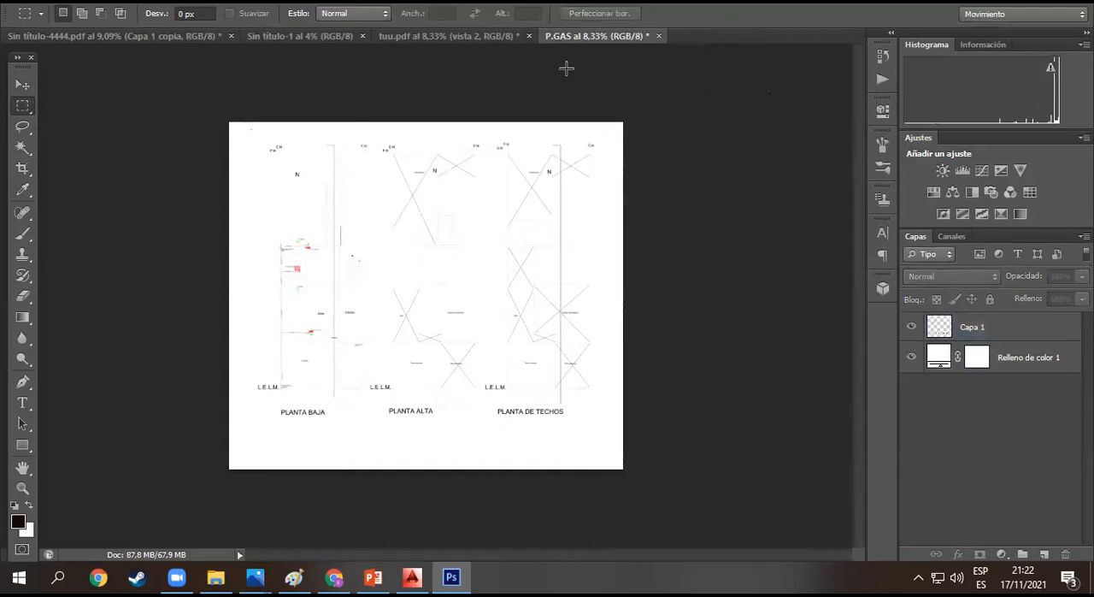
# - Float the P.GAS document in its own window beside the tuu.pdf sheet and activate the Move tool
pyautogui.moveTo(597, 36); pyautogui.dragTo(600, 119)
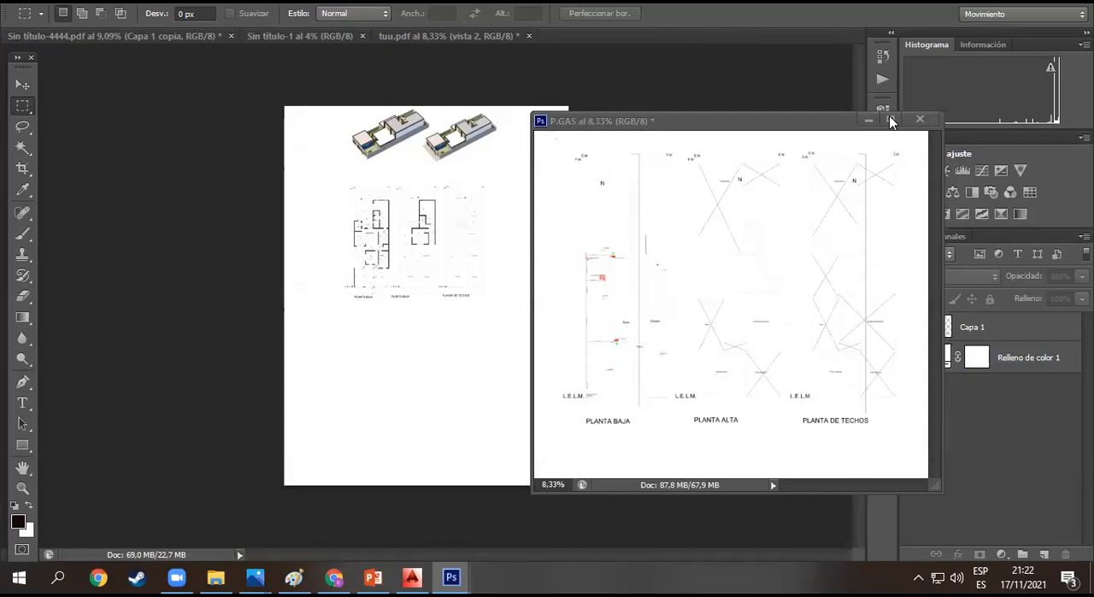
pyautogui.moveTo(630, 120); pyautogui.dragTo(700, 51)
pyautogui.click(26, 85)
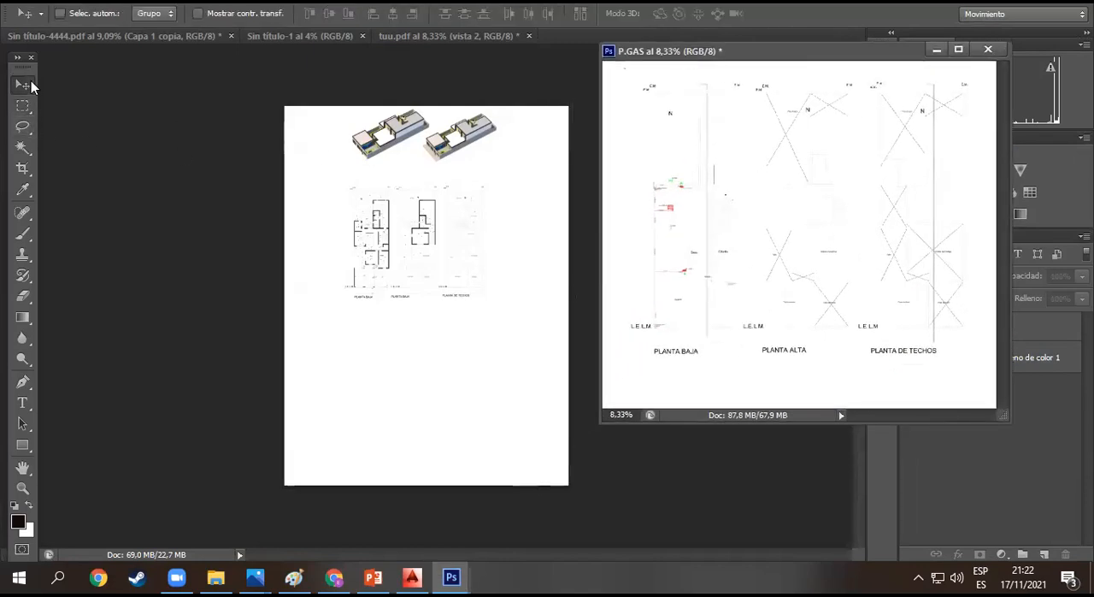
# - Try to move the gas plans from P.GAS with the Move tool while no layer is selected
pyautogui.click(711, 203)
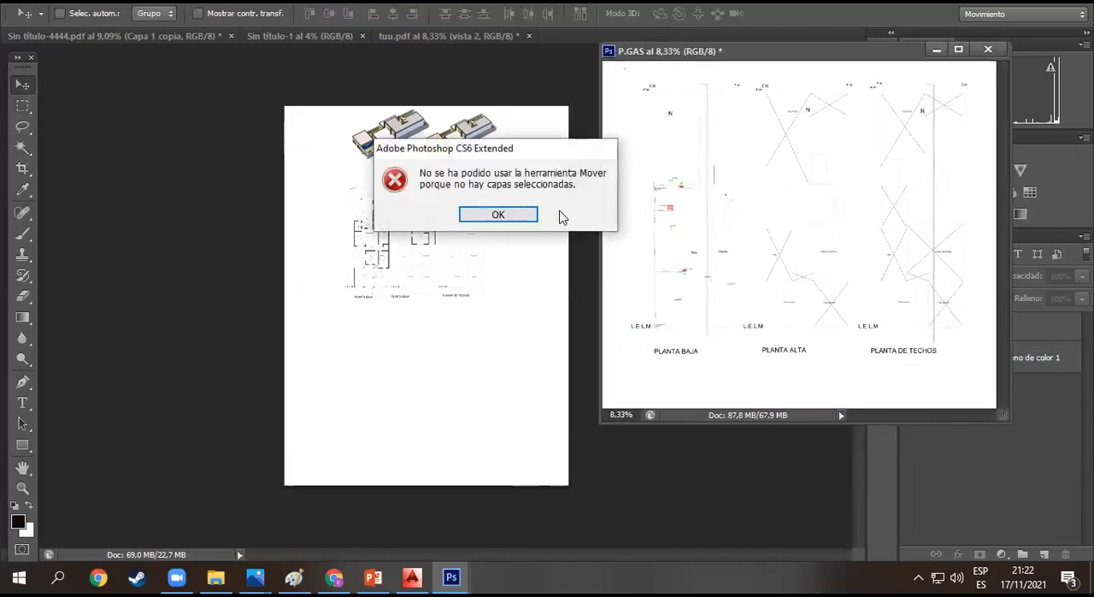
pyautogui.click(511, 215)
pyautogui.click(673, 224)
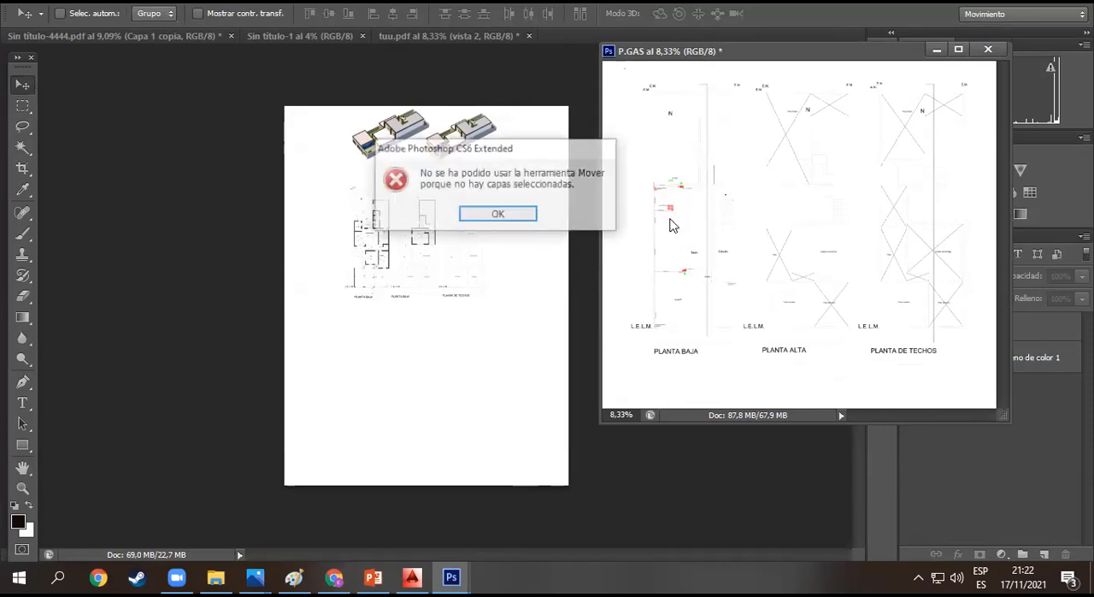
pyautogui.click(524, 216)
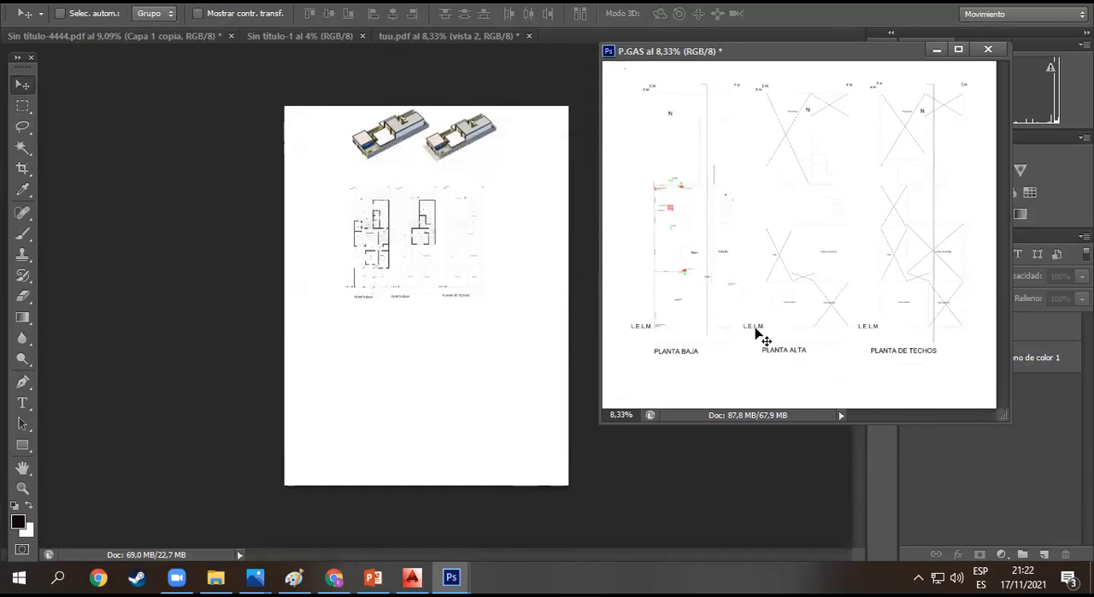
# - Reposition the floating P.GAS window to uncover the layer list, and make P.GAS the active document
pyautogui.moveTo(822, 58); pyautogui.dragTo(689, 59)
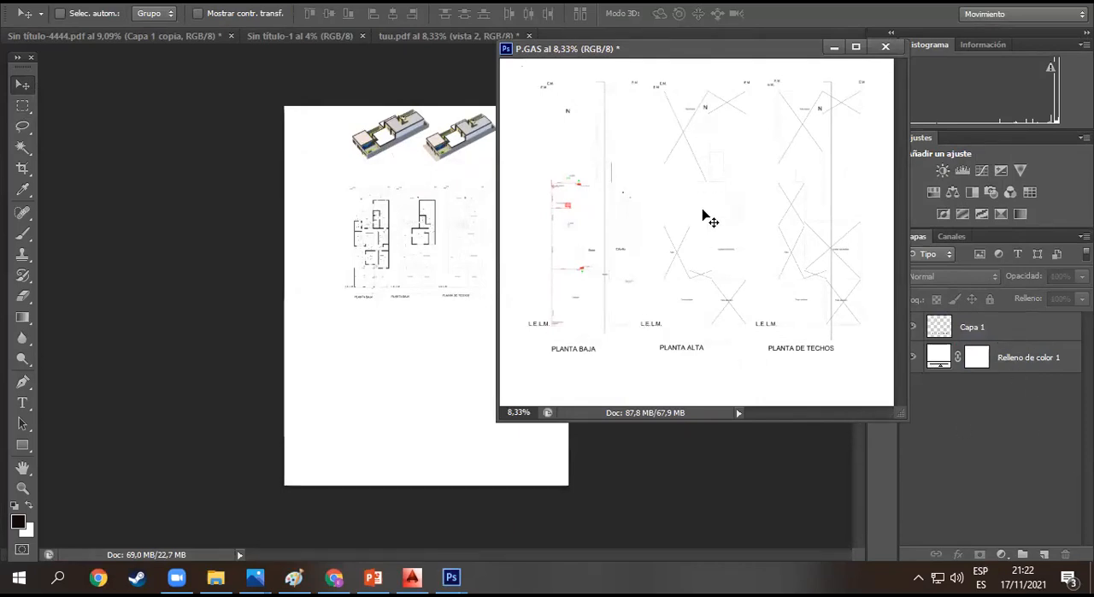
pyautogui.click(396, 39)
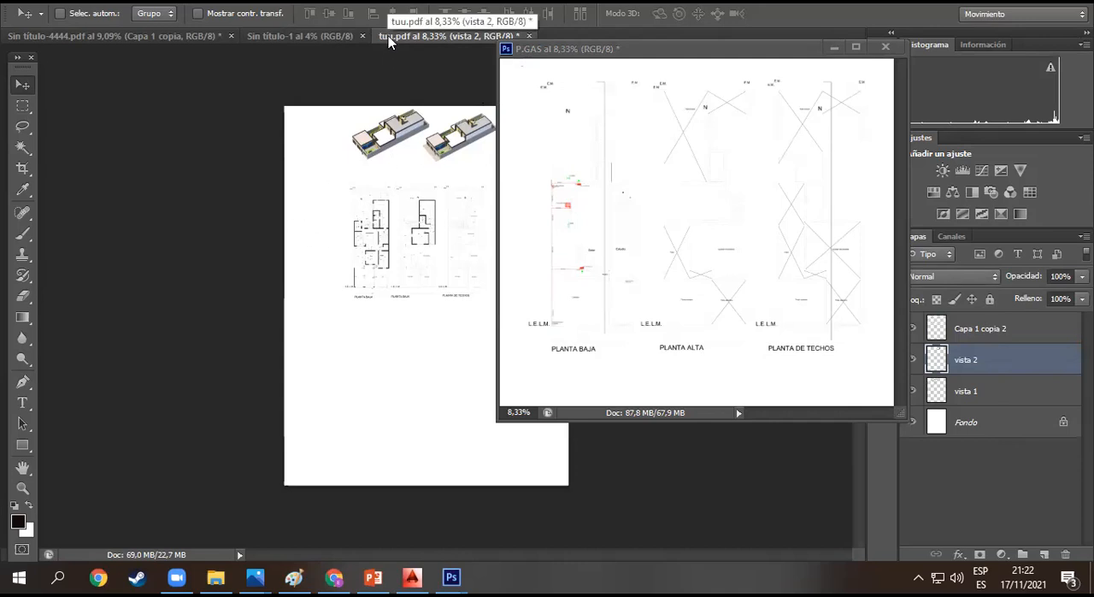
pyautogui.click(687, 62)
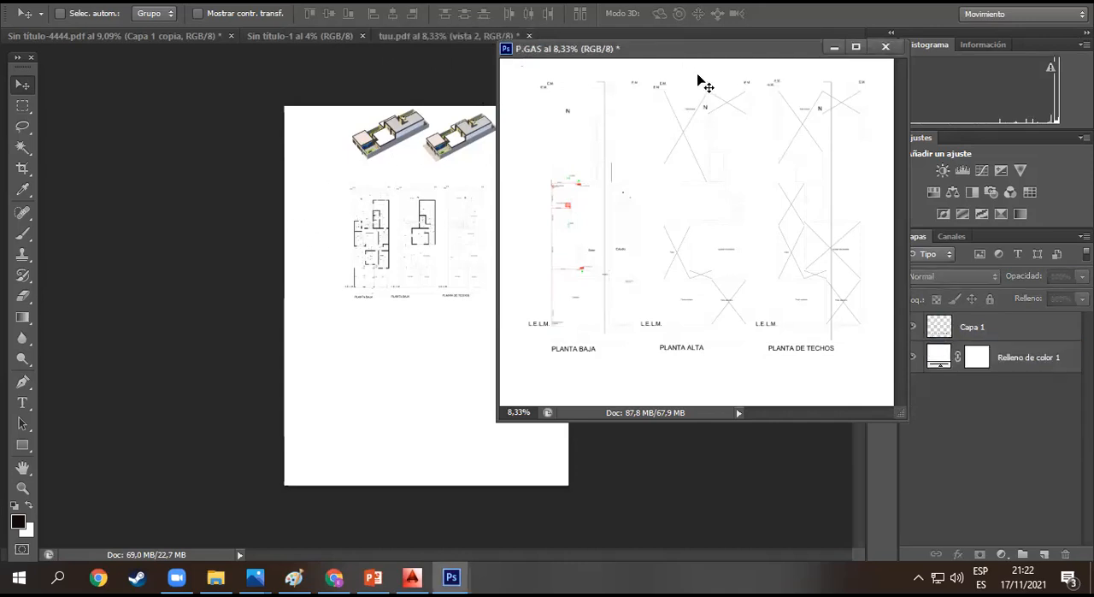
# - Copy the Capa 1 layer from P.GAS onto the tuu.pdf sheet, minimize P.GAS, and shift the copied gas plans up over the floor plans
pyautogui.click(997, 337)
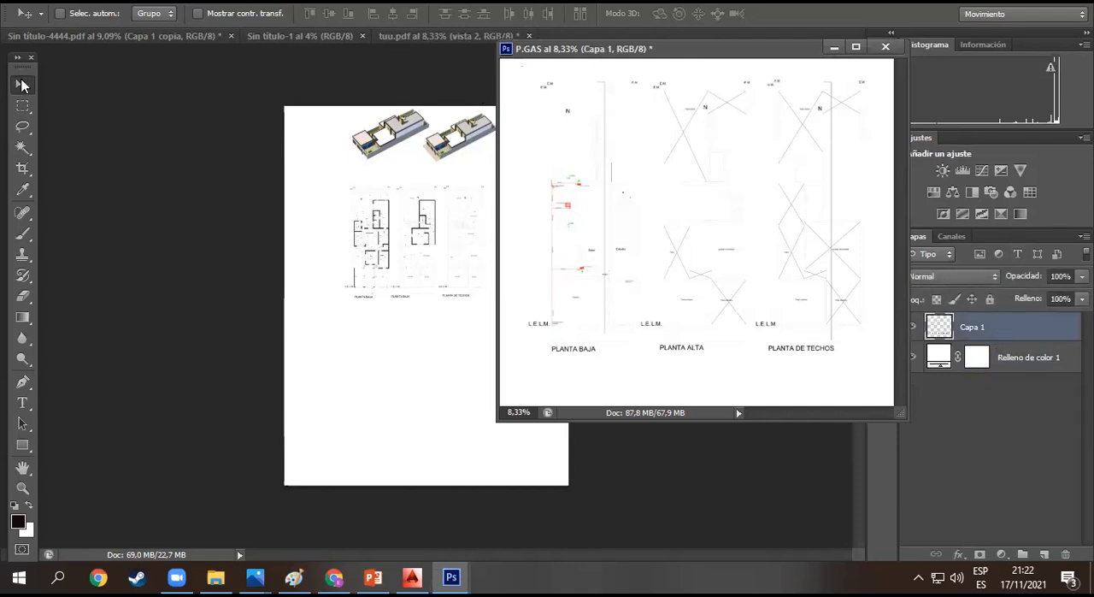
pyautogui.click(23, 87)
pyautogui.moveTo(631, 266); pyautogui.dragTo(415, 337)
pyautogui.moveTo(557, 298); pyautogui.dragTo(715, 298)
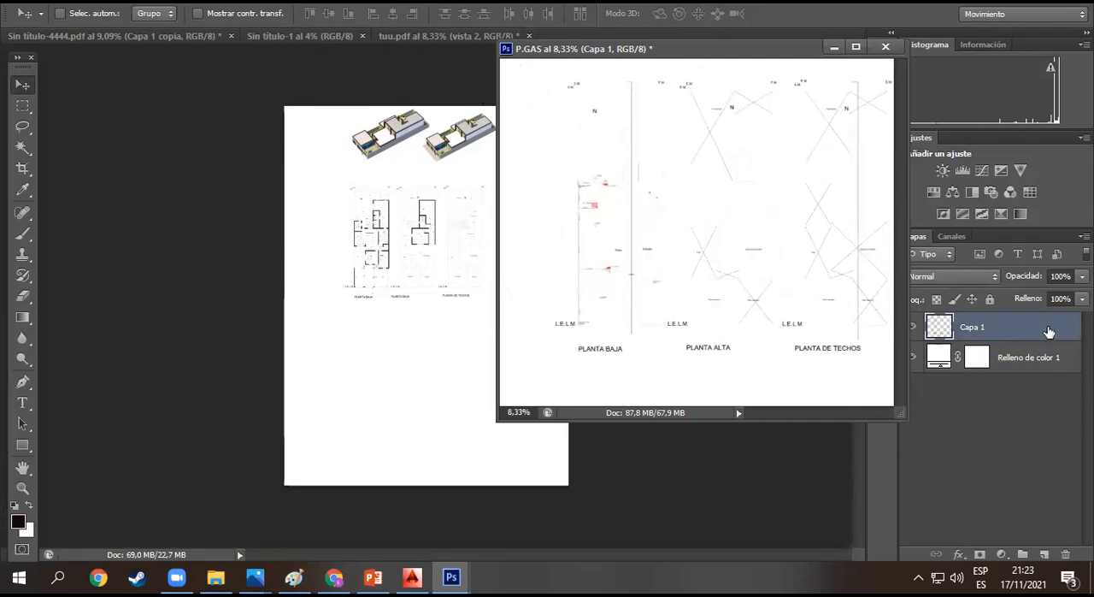
pyautogui.moveTo(1022, 334); pyautogui.dragTo(440, 400)
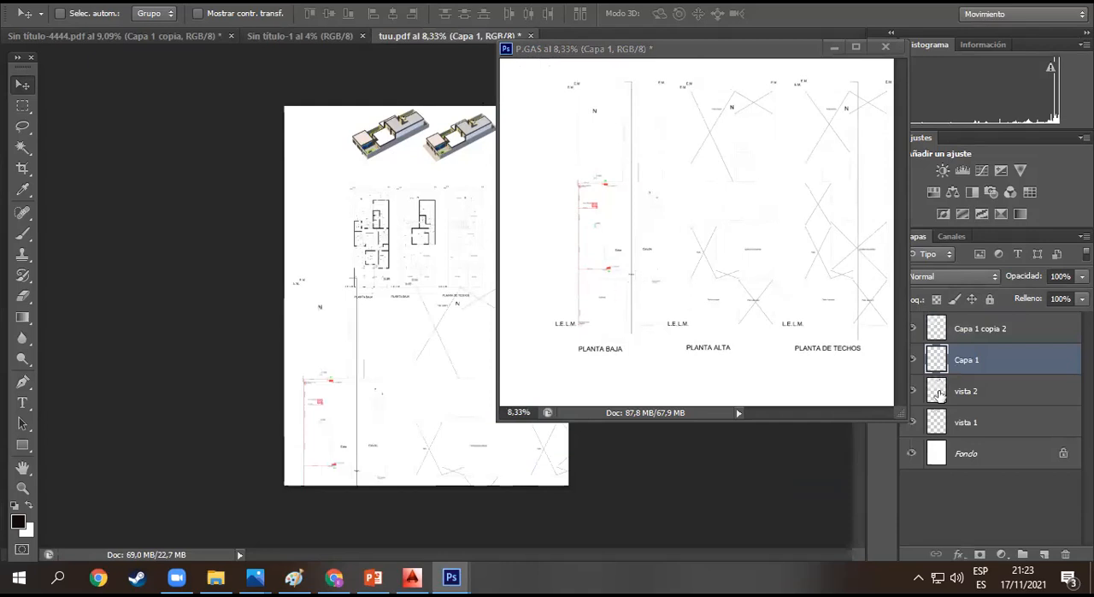
pyautogui.click(835, 47)
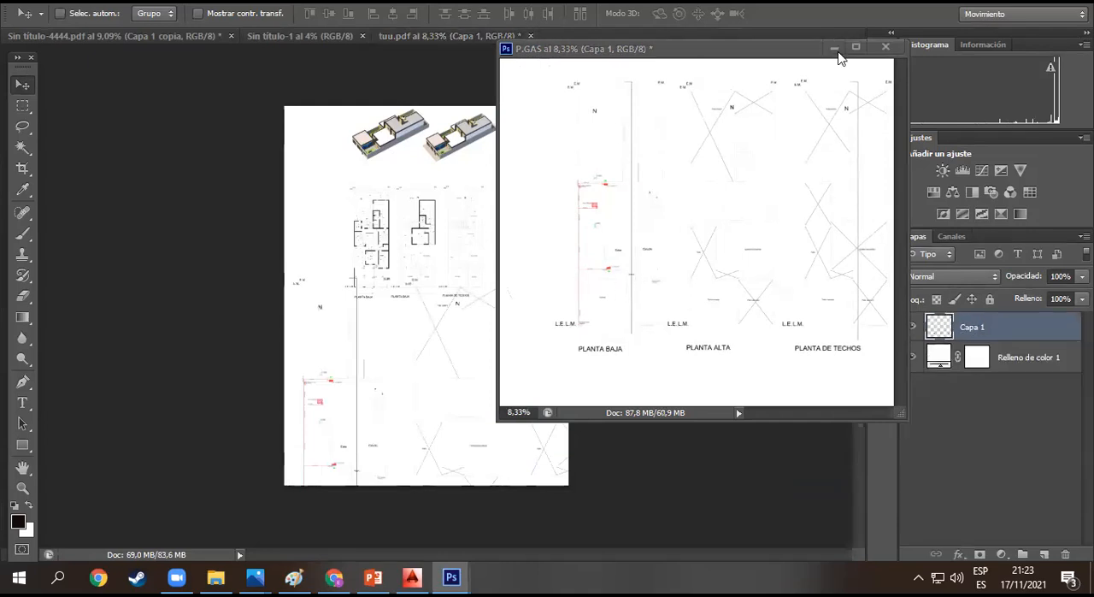
pyautogui.moveTo(425, 381); pyautogui.dragTo(425, 284)
pyautogui.hotkey('ctrl', 't')
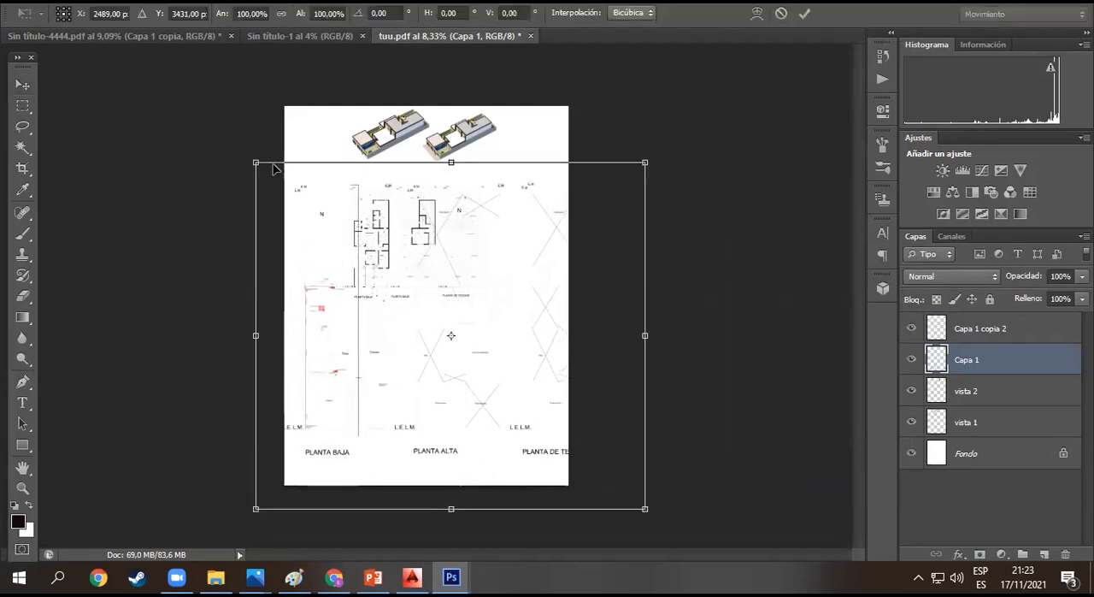
pyautogui.moveTo(255, 163); pyautogui.dragTo(389, 342)
pyautogui.moveTo(530, 402); pyautogui.dragTo(442, 306)
pyautogui.press('Escape')
# - Scale the gas plans on Capa 1 to about 65% with Free Transform, placing them over the floor plans for size comparison
pyautogui.press('z')
pyautogui.moveTo(350, 210); pyautogui.dragTo(427, 263)
pyautogui.press('v')
pyautogui.hotkey('ctrl', 't')
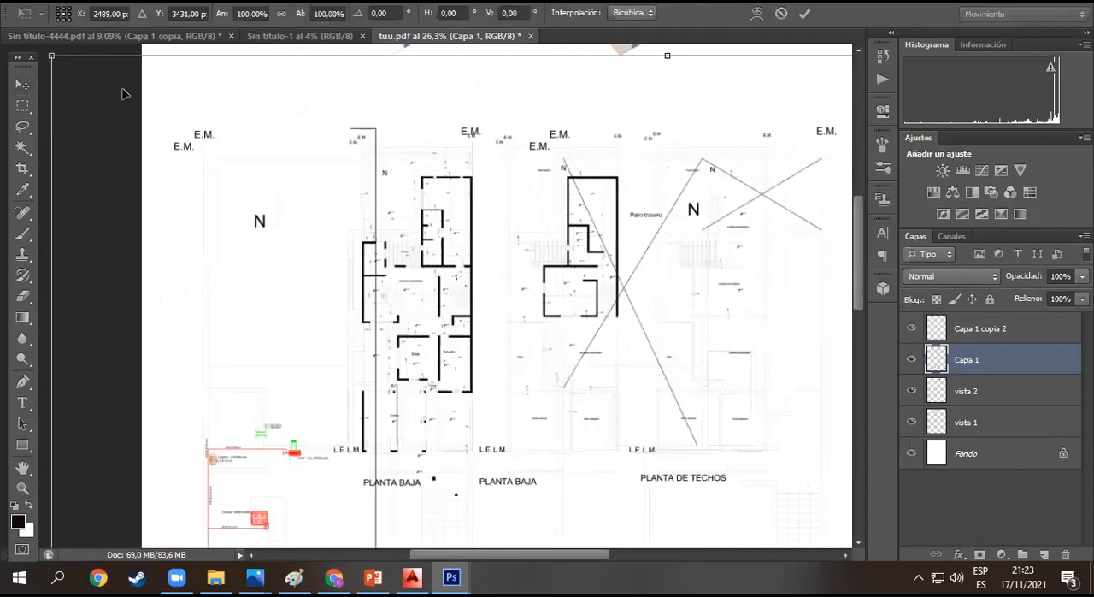
pyautogui.moveTo(51, 56); pyautogui.dragTo(297, 274)
pyautogui.moveTo(473, 375); pyautogui.dragTo(384, 243)
pyautogui.moveTo(247, 121); pyautogui.dragTo(332, 210)
pyautogui.moveTo(571, 396); pyautogui.dragTo(485, 255)
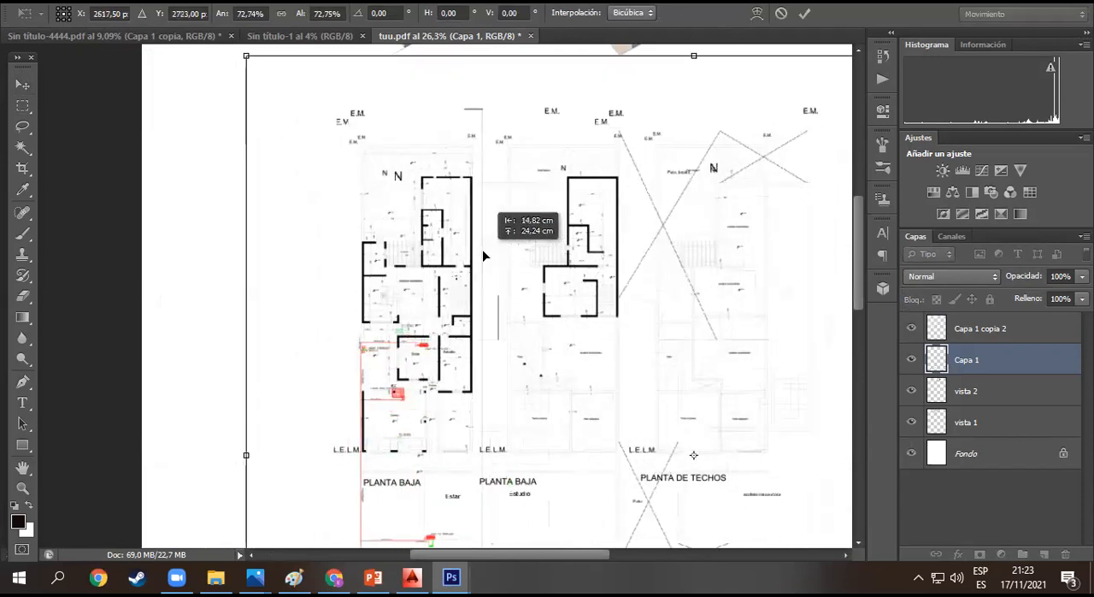
pyautogui.moveTo(249, 63); pyautogui.dragTo(343, 147)
pyautogui.moveTo(523, 292); pyautogui.dragTo(419, 191)
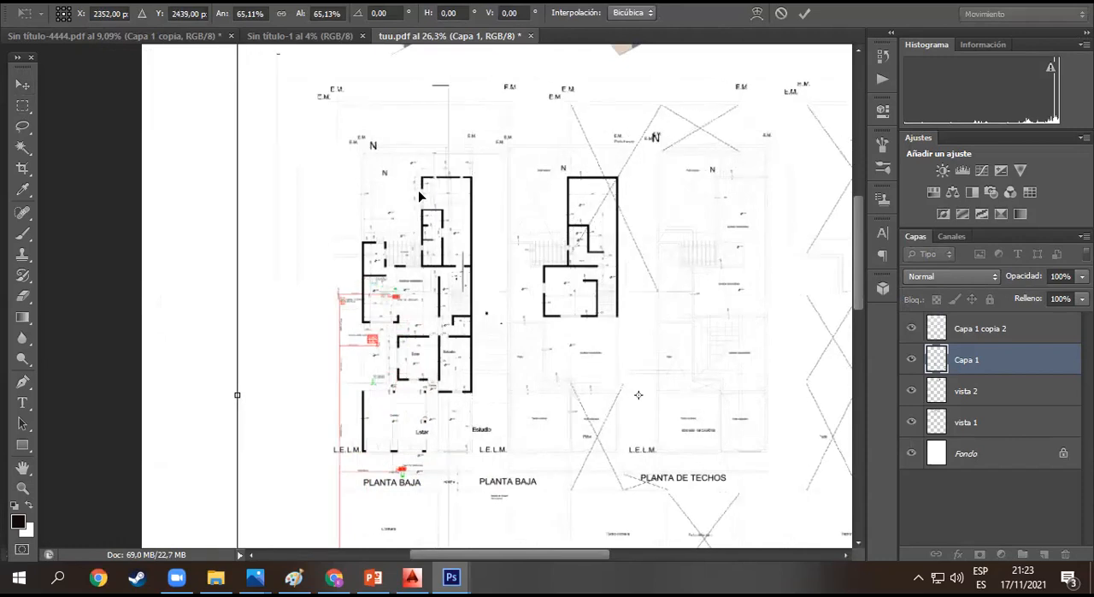
# - Reduce the gas plans to about 41.5%, match their width and spacing to the floor plans beneath, and apply the transform
pyautogui.scroll(3, 289, 171)
pyautogui.moveTo(237, 130); pyautogui.dragTo(305, 239)
pyautogui.moveTo(496, 384); pyautogui.dragTo(453, 365)
pyautogui.moveTo(272, 180); pyautogui.dragTo(349, 255)
pyautogui.moveTo(540, 395); pyautogui.dragTo(482, 306)
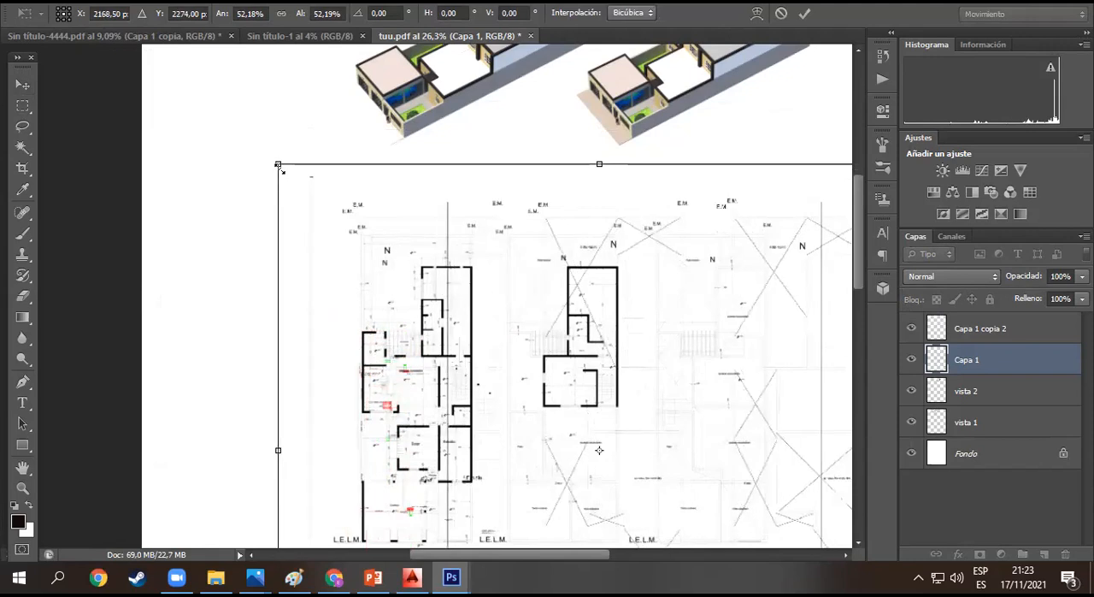
pyautogui.moveTo(279, 168); pyautogui.dragTo(330, 213)
pyautogui.moveTo(475, 343); pyautogui.dragTo(437, 310)
pyautogui.moveTo(293, 175); pyautogui.dragTo(371, 244)
pyautogui.moveTo(504, 415); pyautogui.dragTo(434, 352)
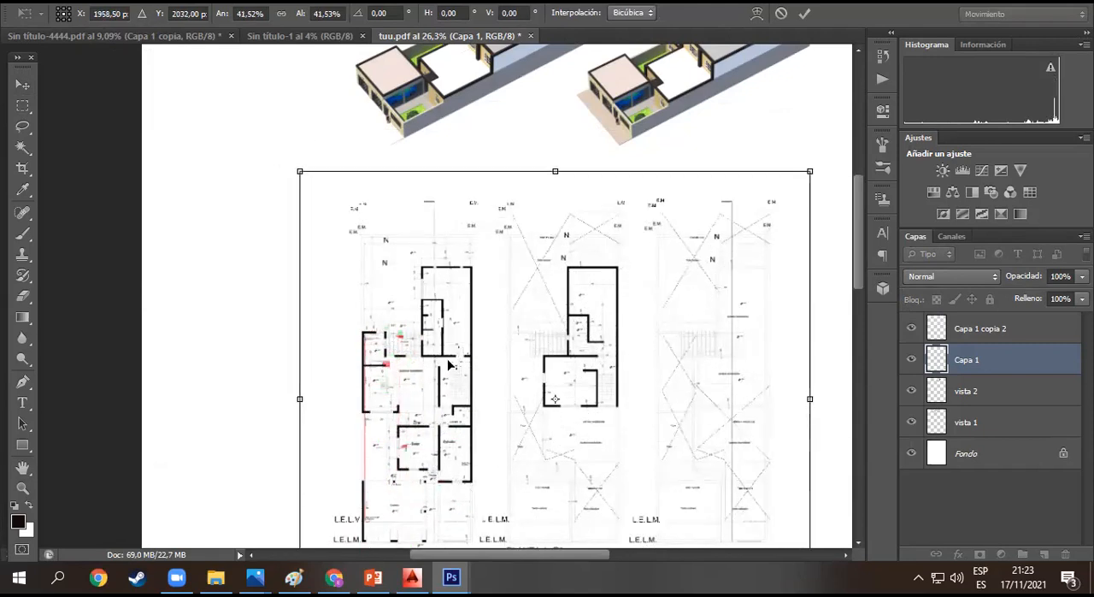
pyautogui.press('Return')
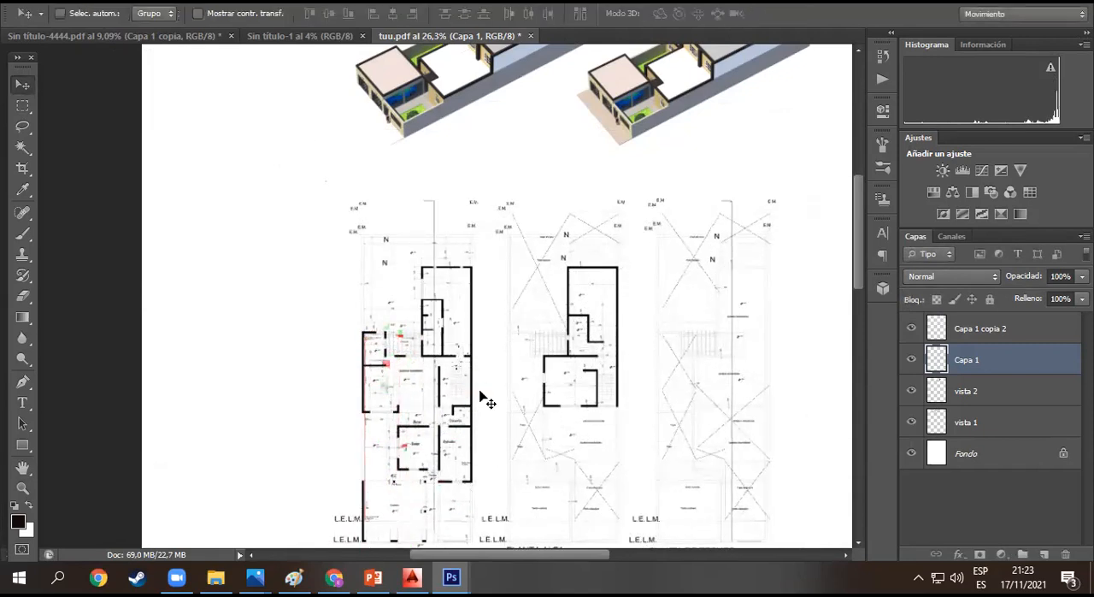
# - Move the scaled gas plans directly below the row of floor plans, lining up their columns
pyautogui.scroll(-5, 483, 395)
pyautogui.scroll(-4, 481, 395)
pyautogui.moveTo(556, 178); pyautogui.dragTo(578, 555)
pyautogui.moveTo(574, 366); pyautogui.dragTo(555, 375)
pyautogui.scroll(-2, 555, 374)
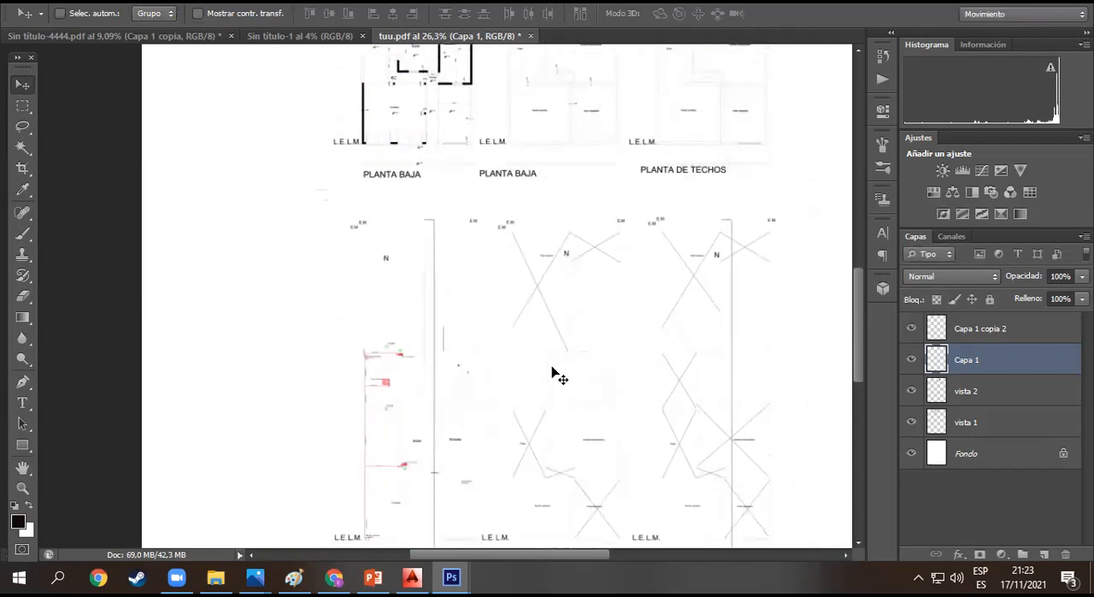
# - Inspect the gas plans at actual pixel size and place Capa 1 above Capa 1 copia 2 in the layer order
pyautogui.press('z')
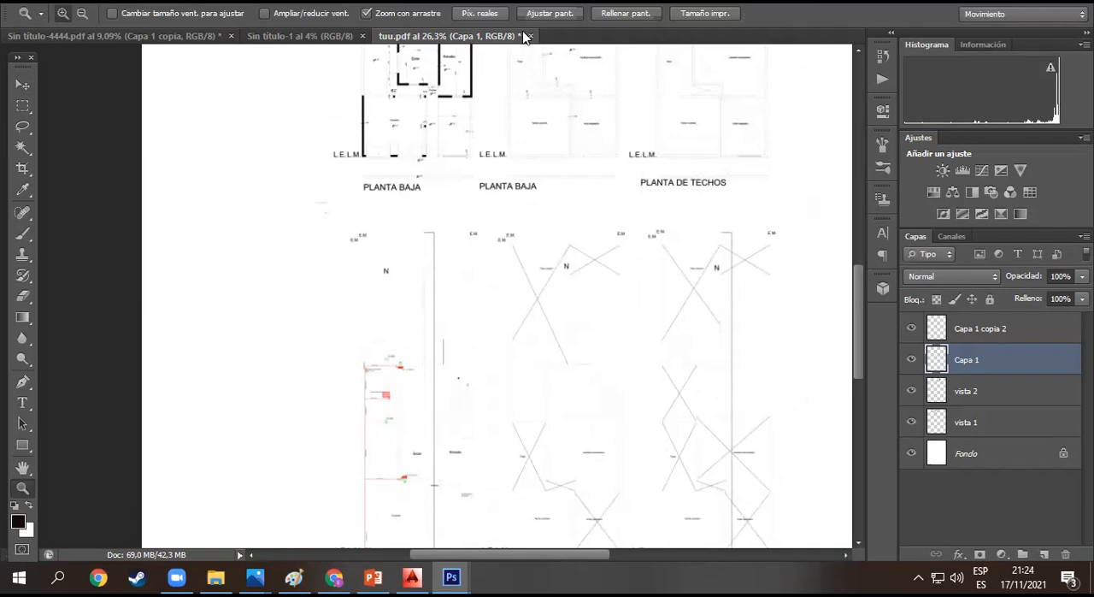
pyautogui.click(495, 15)
pyautogui.scroll(1, 503, 235)
pyautogui.scroll(2, 503, 235)
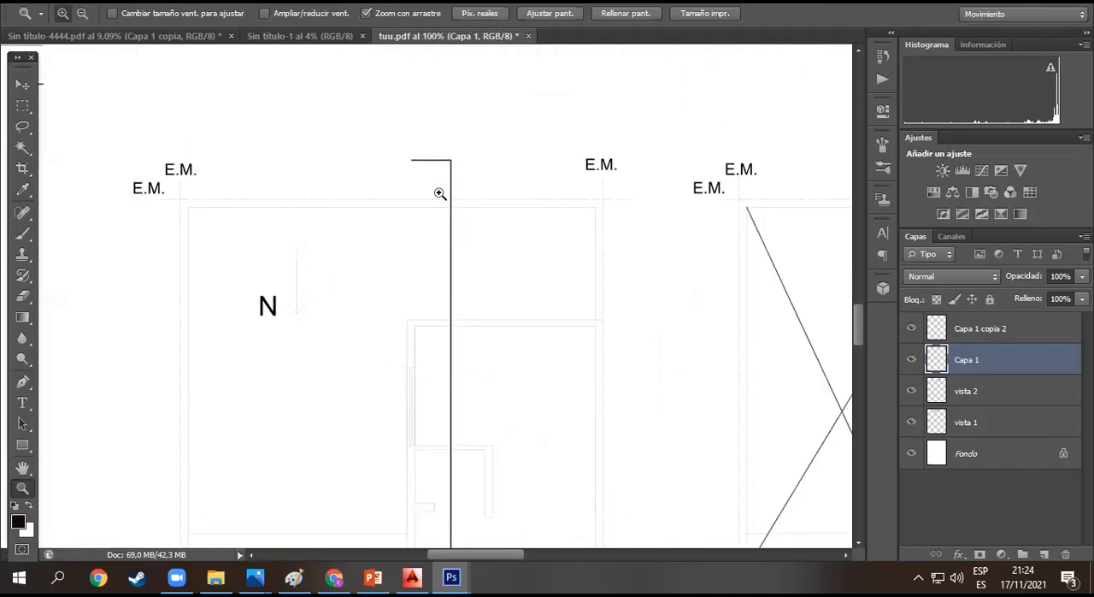
pyautogui.moveTo(1001, 368); pyautogui.dragTo(987, 323)
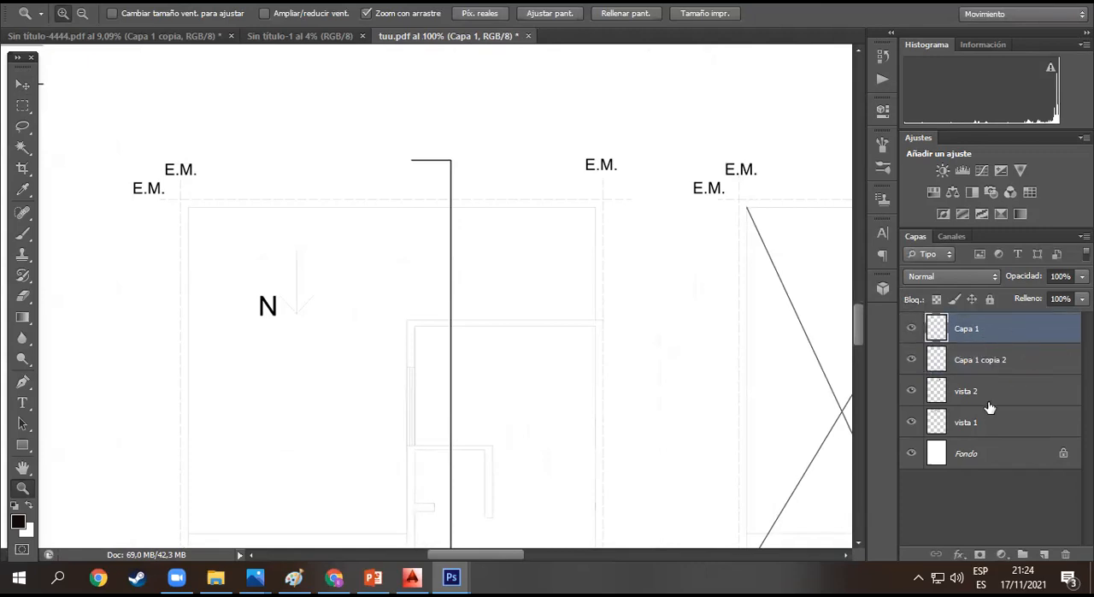
# - Hide and show the Capa 1 copia 2 layer to check which plans it contains
pyautogui.click(983, 367)
pyautogui.moveTo(588, 349); pyautogui.dragTo(492, 259)
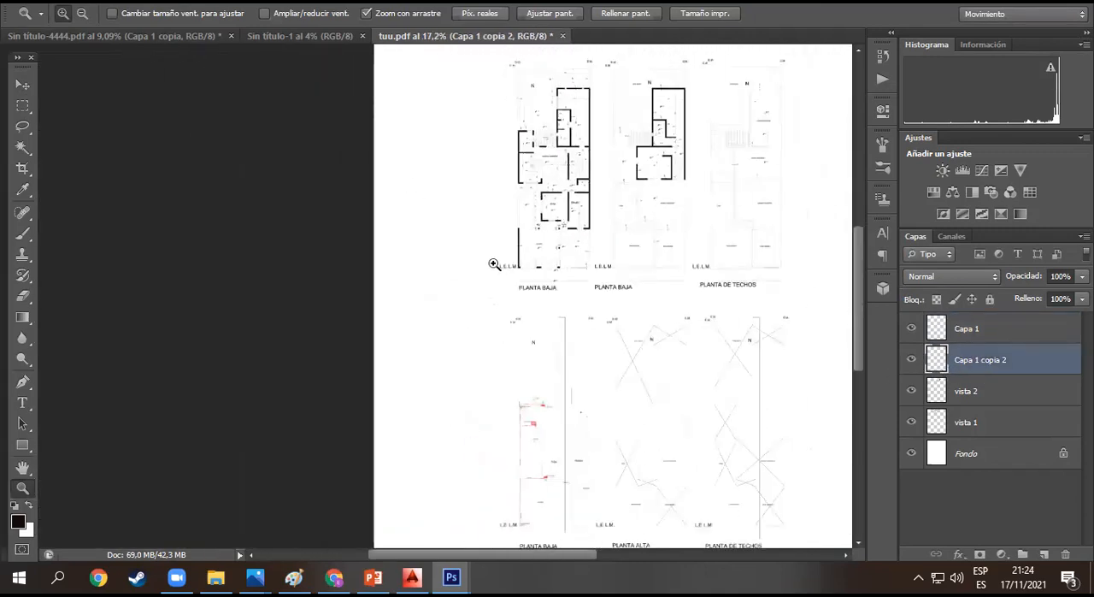
pyautogui.click(911, 363)
pyautogui.click(911, 362)
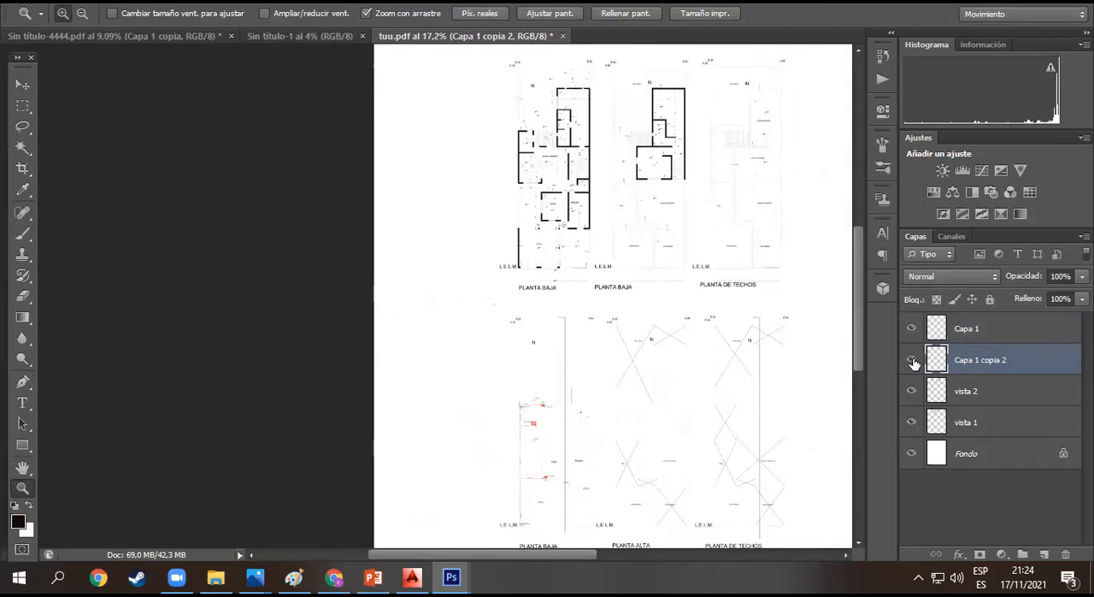
pyautogui.click(911, 362)
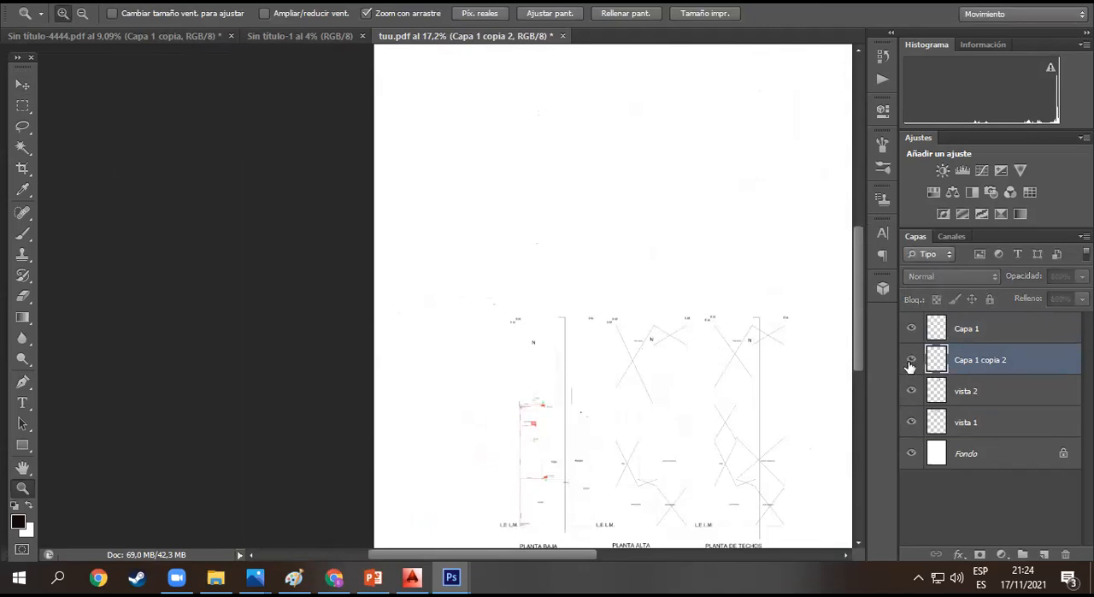
pyautogui.click(911, 363)
# - Rename the Capa 1 layer as pluvial
pyautogui.click(948, 335)
pyautogui.doubleClick(958, 328)
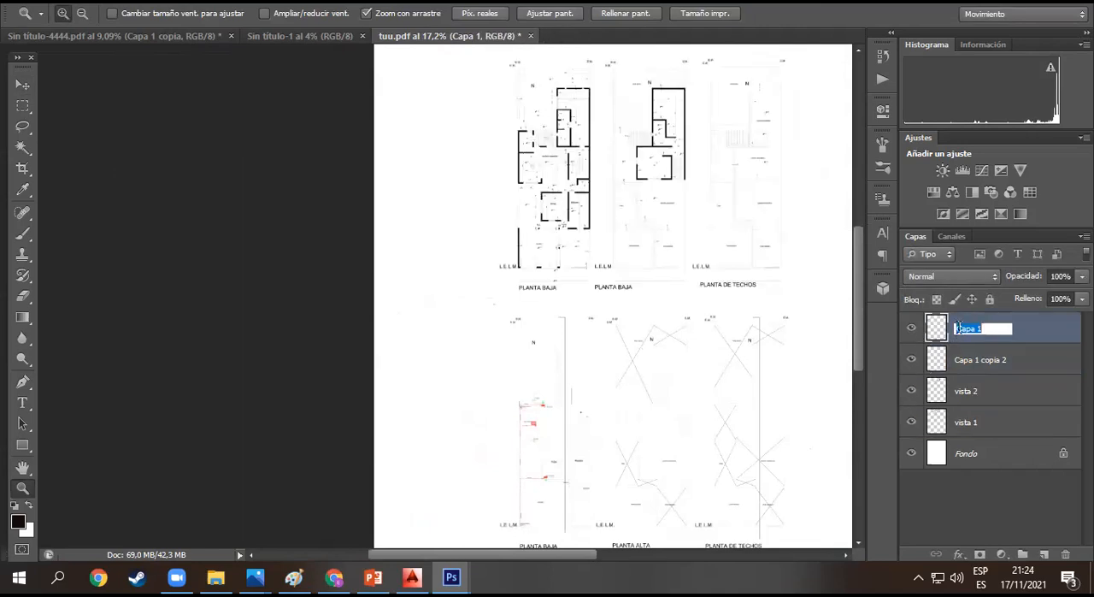
pyautogui.press('BackSpace')
pyautogui.click(985, 336)
# - Duplicate the pluvial layer four times and merge the four copies into a single layer
pyautogui.hotkey('ctrl', 'j')
pyautogui.hotkey('ctrl', 'j')
pyautogui.hotkey('ctrl', 'j')
pyautogui.hotkey('ctrl', 'j')
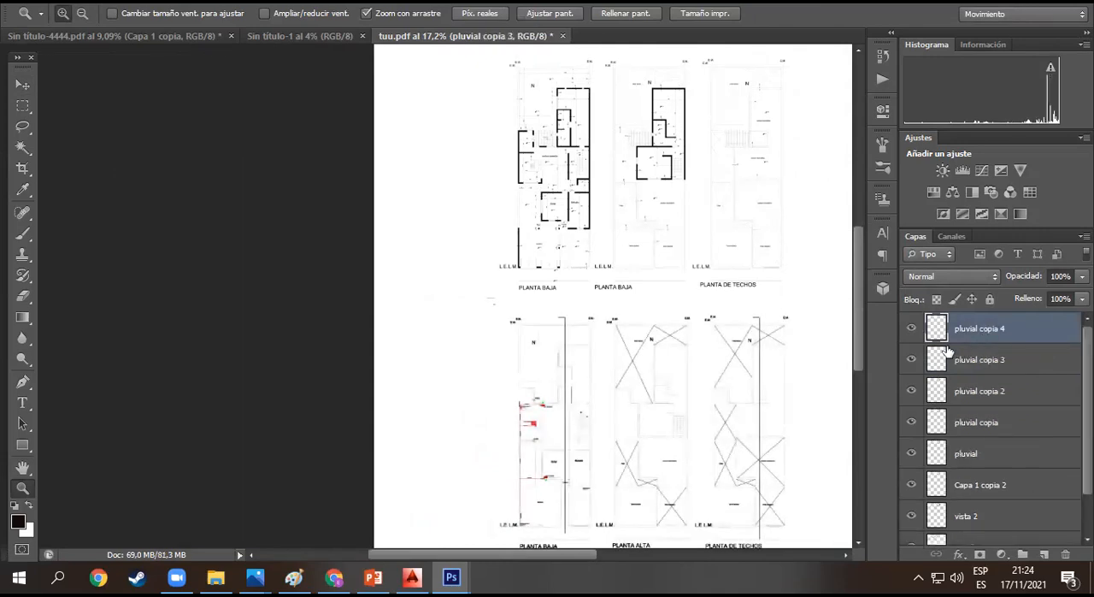
pyautogui.keyDown('ctrl'); pyautogui.click(1018, 368); pyautogui.keyUp('ctrl')
pyautogui.keyDown('ctrl'); pyautogui.click(998, 395); pyautogui.keyUp('ctrl')
pyautogui.keyDown('ctrl'); pyautogui.click(996, 420); pyautogui.keyUp('ctrl')
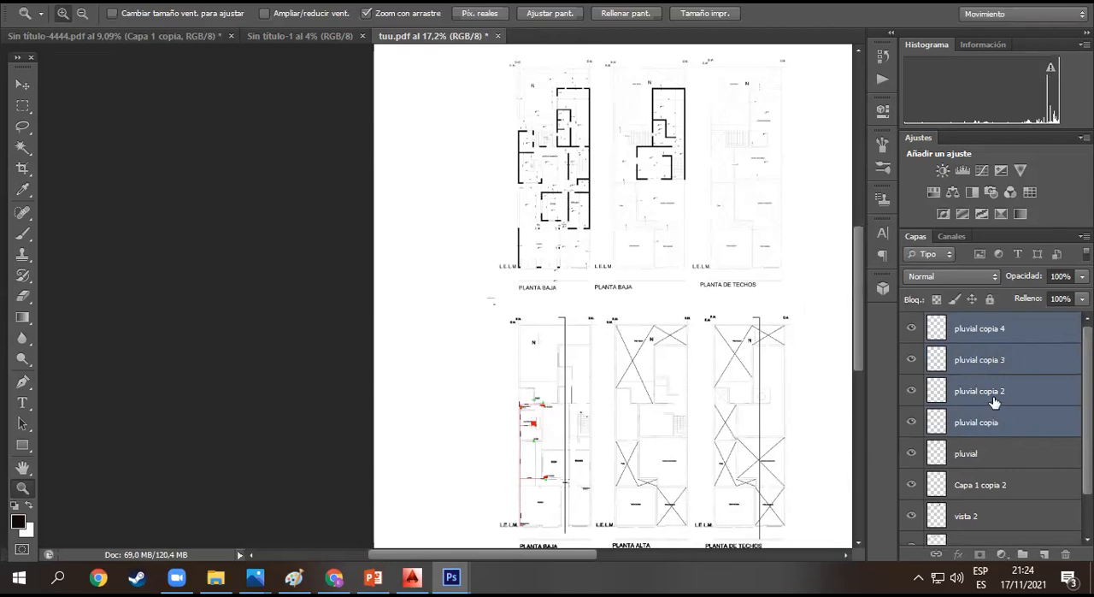
pyautogui.rightClick(995, 402)
pyautogui.click(662, 381)
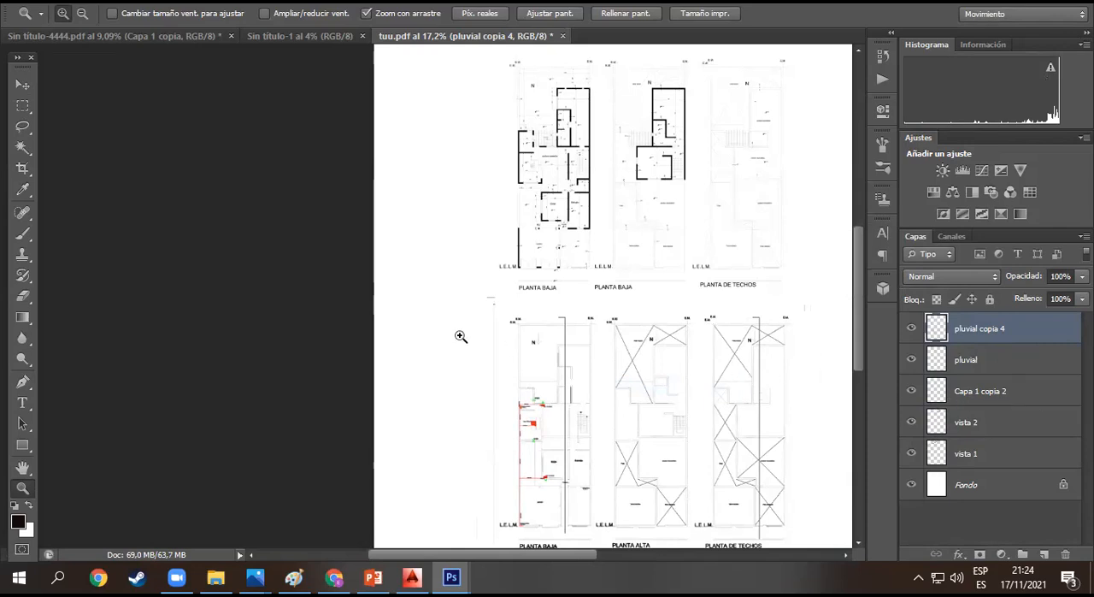
# - Start a text label in Trebuchet MS Bold, 18 pt, in the blank margin to the left of the floor plans
pyautogui.scroll(1, 479, 351)
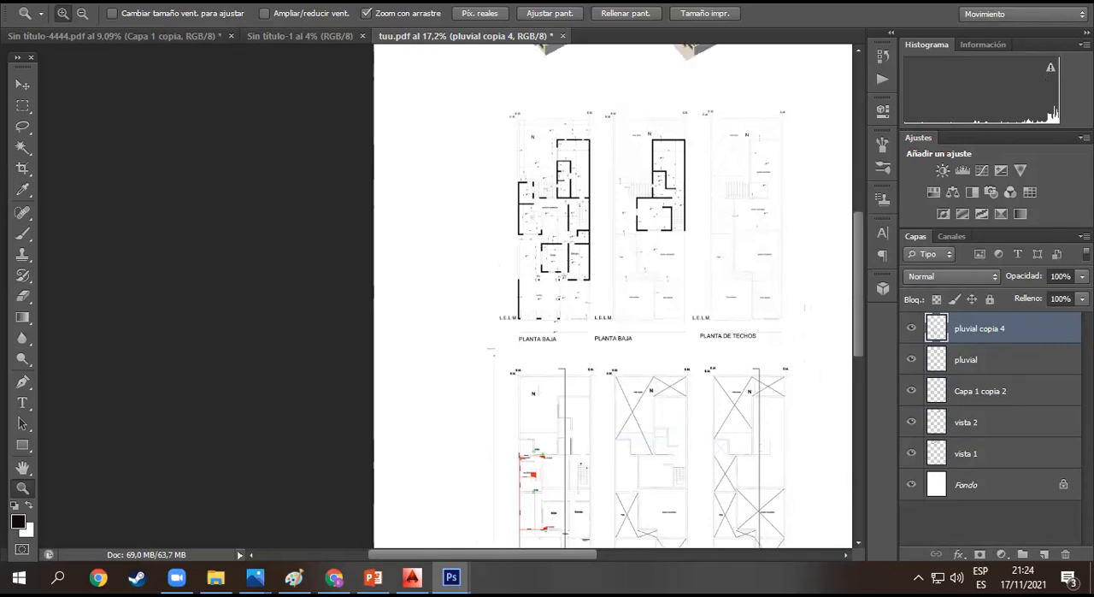
pyautogui.click(25, 408)
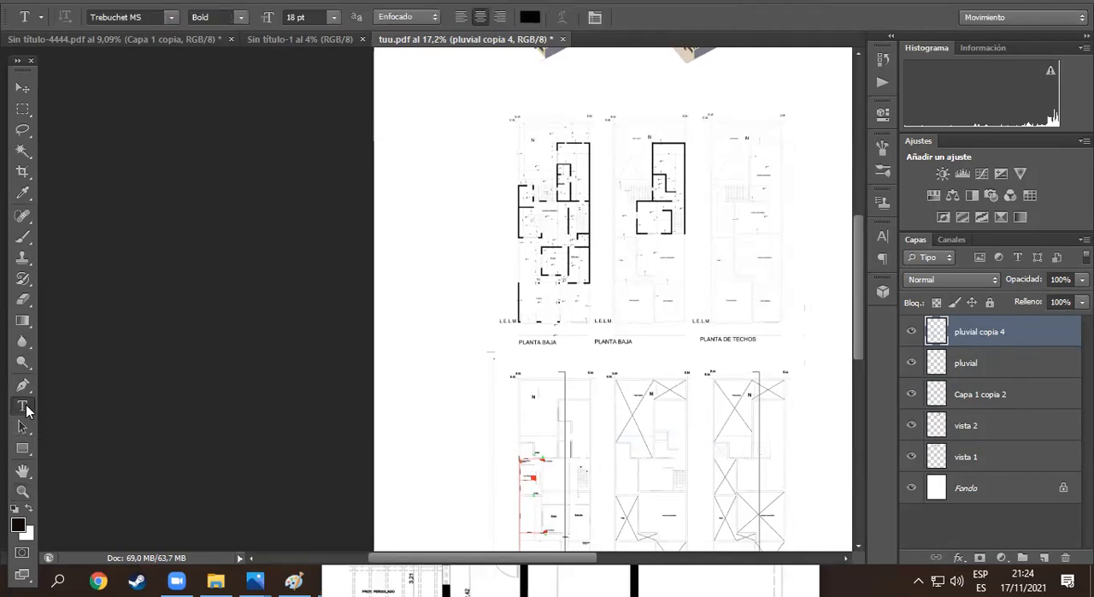
pyautogui.click(387, 239)
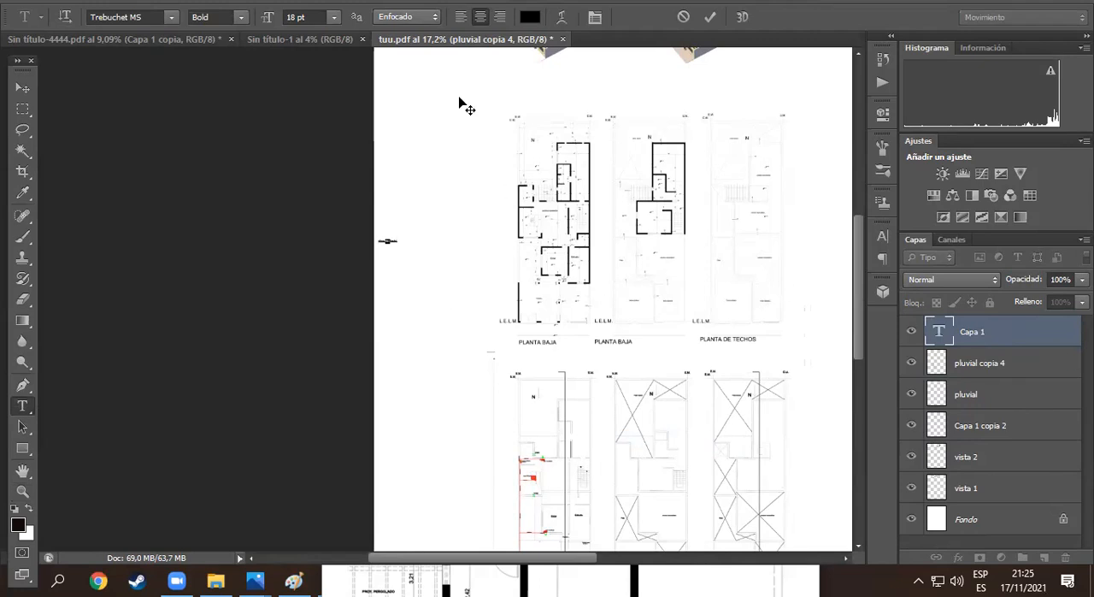
# - Set the text size to 48 pt and enter the label text "planzzzzzz" in the margin beside the floor plans
pyautogui.click(334, 17)
pyautogui.click(342, 200)
pyautogui.moveTo(385, 242); pyautogui.dragTo(411, 250)
pyautogui.hotkey('ctrl', 'z')
pyautogui.doubleClick(389, 240)
pyautogui.click(334, 17)
pyautogui.click(330, 254)
pyautogui.click(1004, 389)
pyautogui.click(977, 334)
pyautogui.press('v')
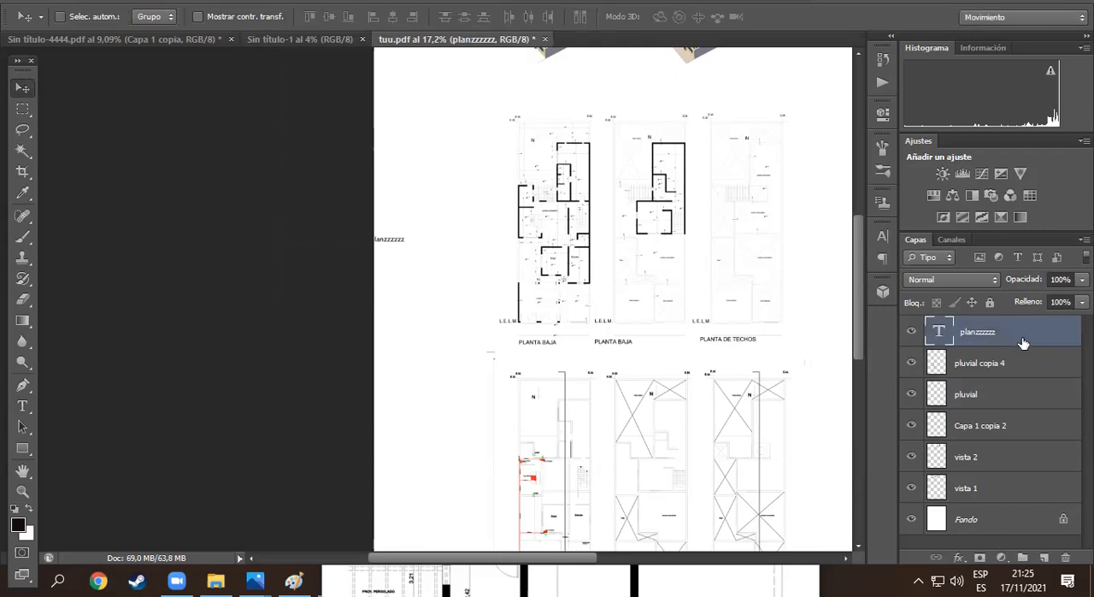
# - Move the planzzzzzz label fully onto the sheet, into the blank area beside the first floor plan
pyautogui.moveTo(393, 240); pyautogui.dragTo(551, 343)
pyautogui.hotkey('ctrl', 'space')
pyautogui.scroll(3, 464, 284)
pyautogui.scroll(2, 464, 284)
pyautogui.moveTo(388, 340); pyautogui.dragTo(436, 137)
pyautogui.scroll(2, 392, 131)
# - Add a text label reading "PLANO DE DISEÑO" in Arial Bold, 48 pt, below the planzzzzzz label
pyautogui.click(23, 407)
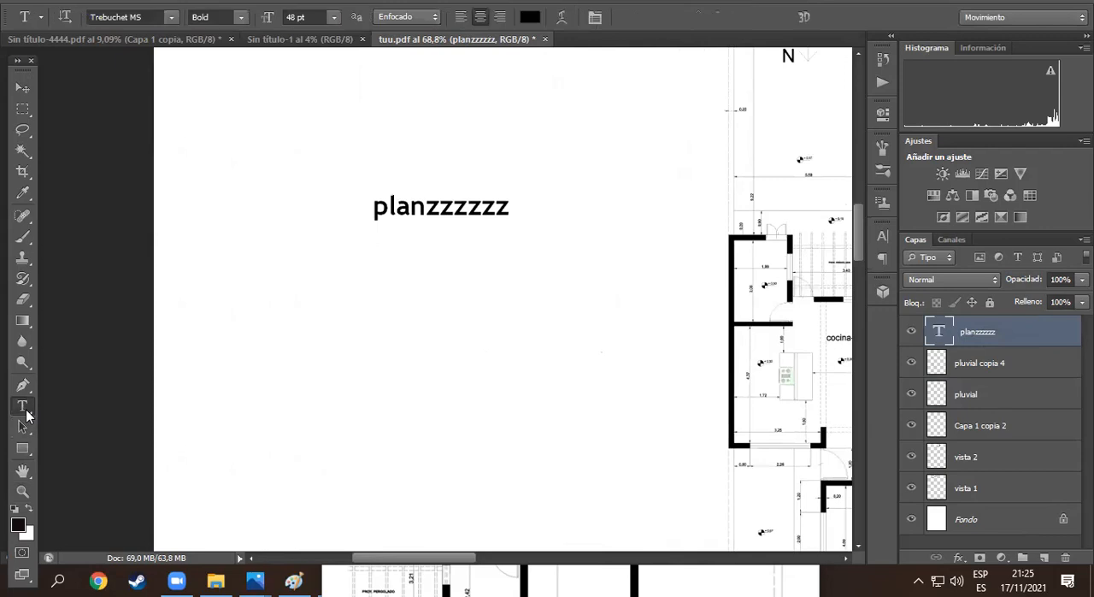
pyautogui.click(382, 353)
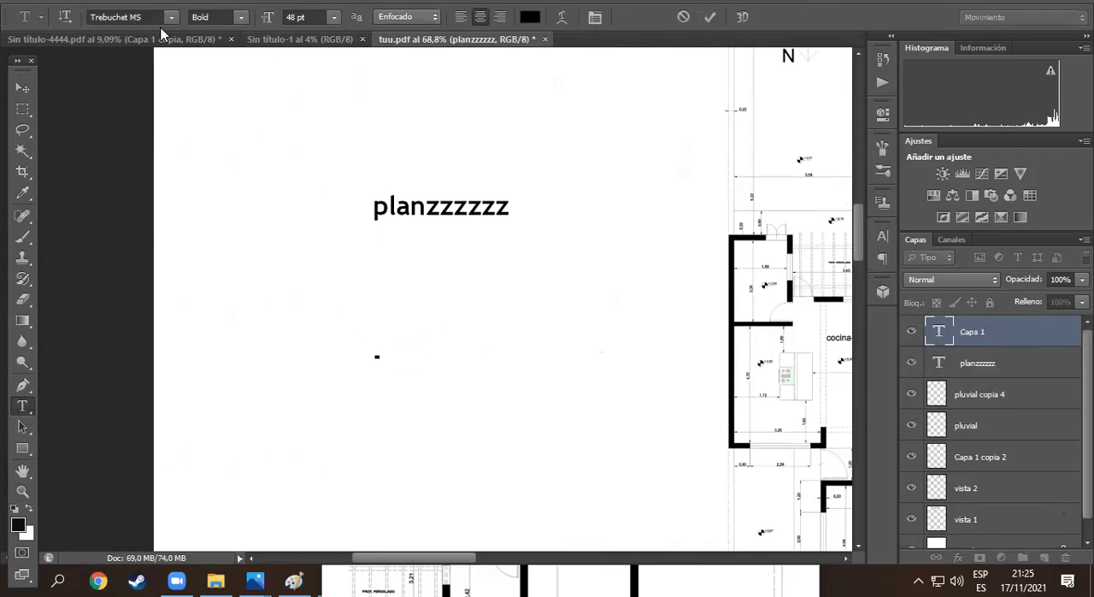
pyautogui.click(166, 22)
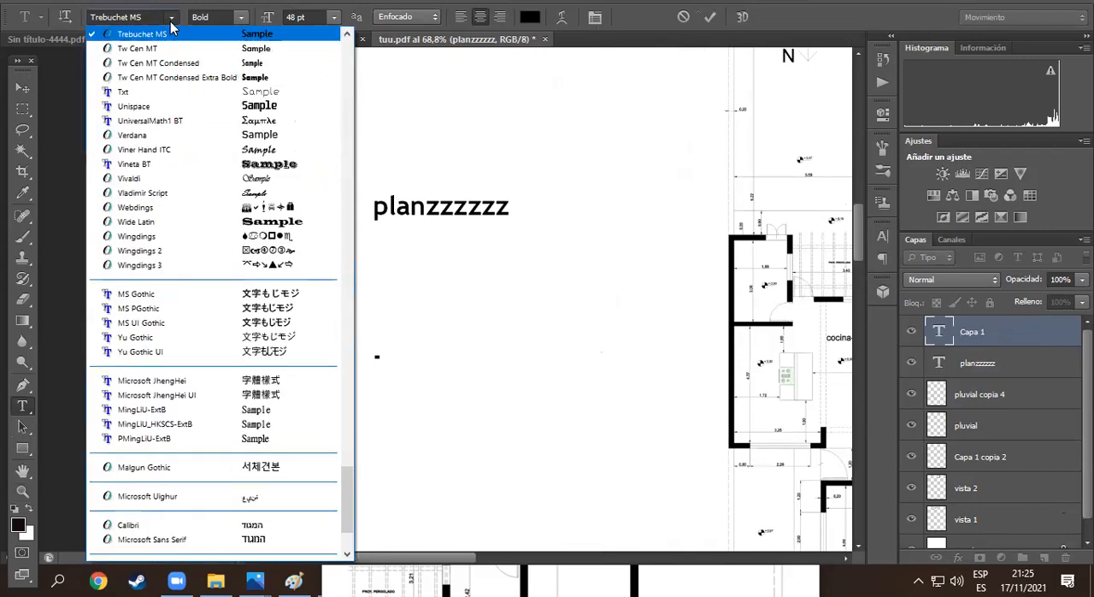
pyautogui.moveTo(354, 494); pyautogui.dragTo(379, 66)
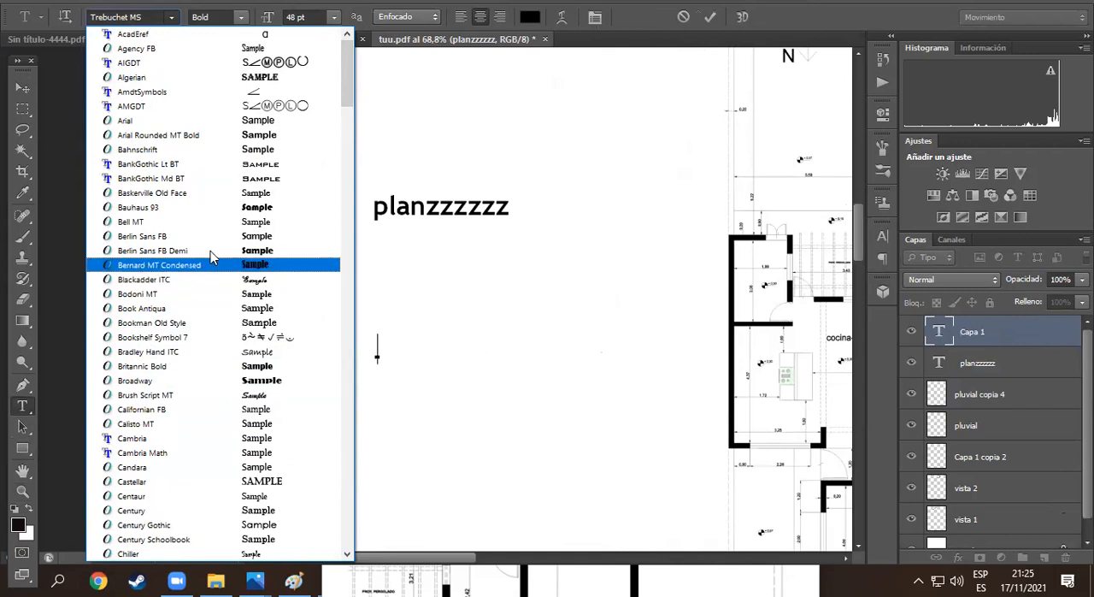
pyautogui.click(191, 124)
pyautogui.write('PLANO DE DIS')
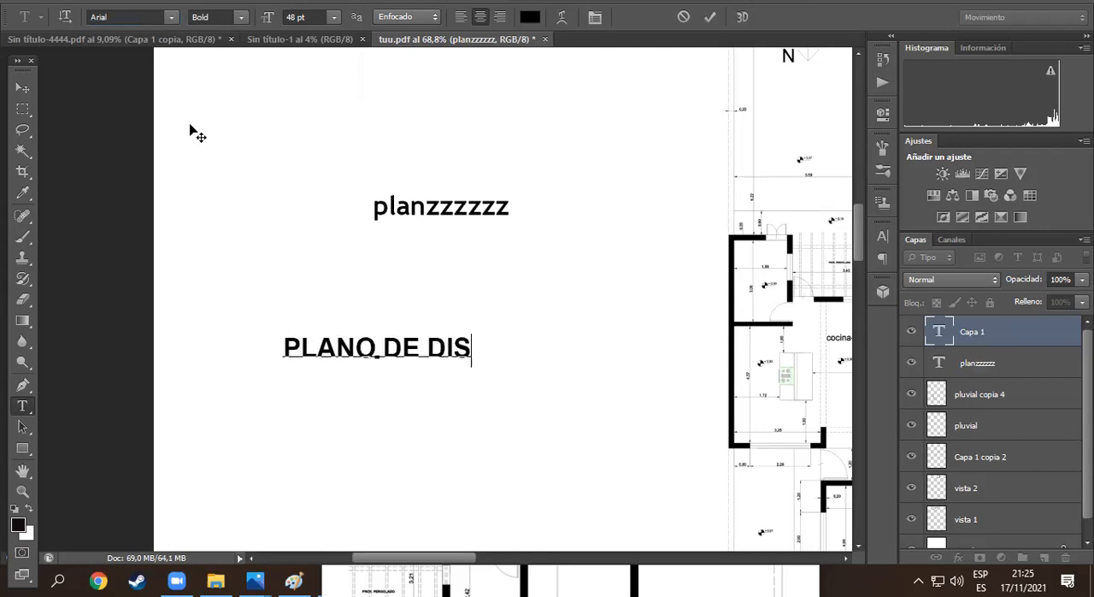
pyautogui.write('EÑO')
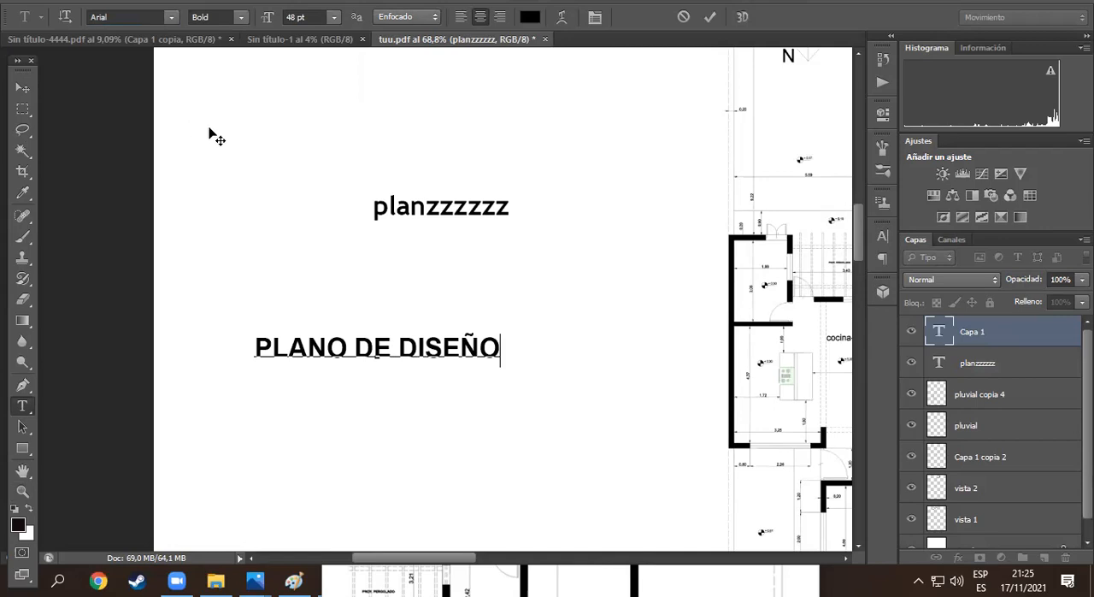
pyautogui.hotkey('ctrl', 'Return')
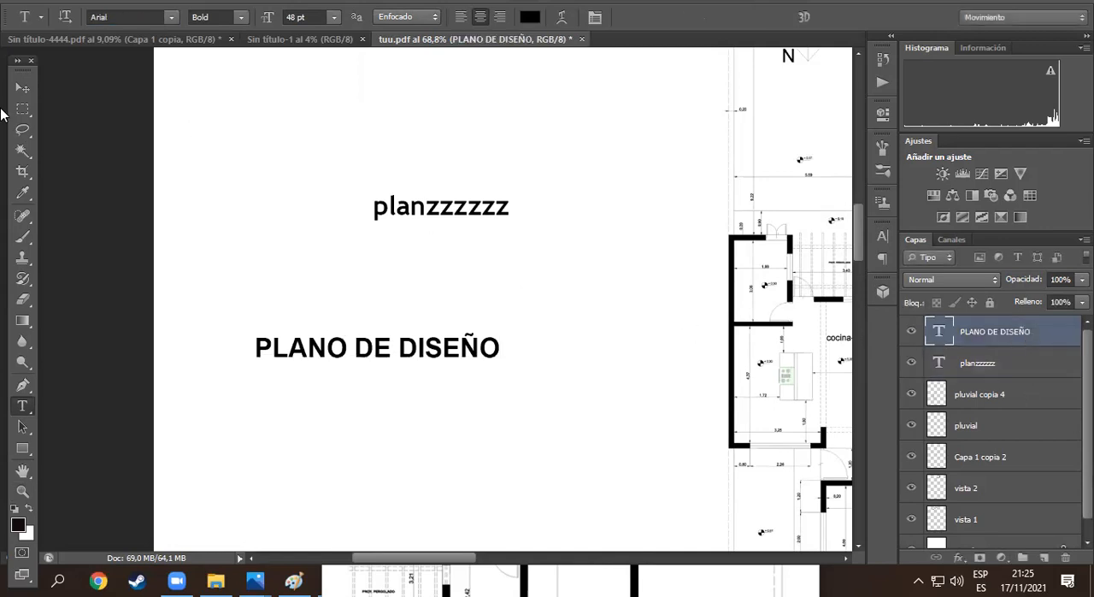
# - Move the PLANO DE DISEÑO label above planzzzzzz, beside the upper end of the first floor plan
pyautogui.click(22, 87)
pyautogui.moveTo(381, 365); pyautogui.dragTo(602, 155)
pyautogui.scroll(3, 628, 248)
pyautogui.moveTo(633, 285); pyautogui.dragTo(608, 156)
pyautogui.scroll(3, 608, 157)
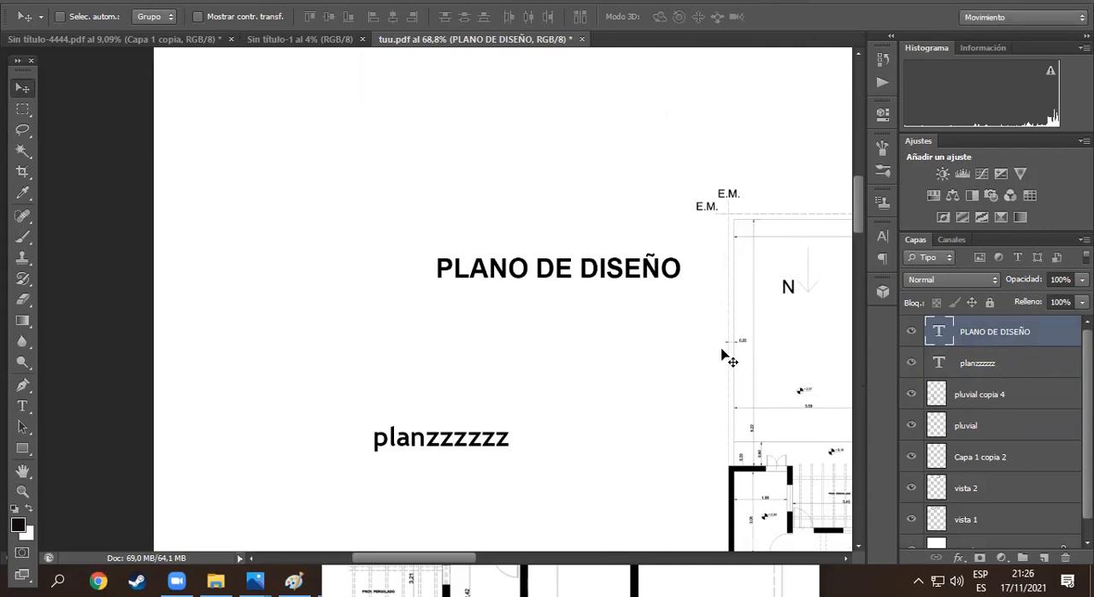
pyautogui.hotkey('ctrl', 'space')
pyautogui.moveTo(678, 372); pyautogui.dragTo(593, 320)
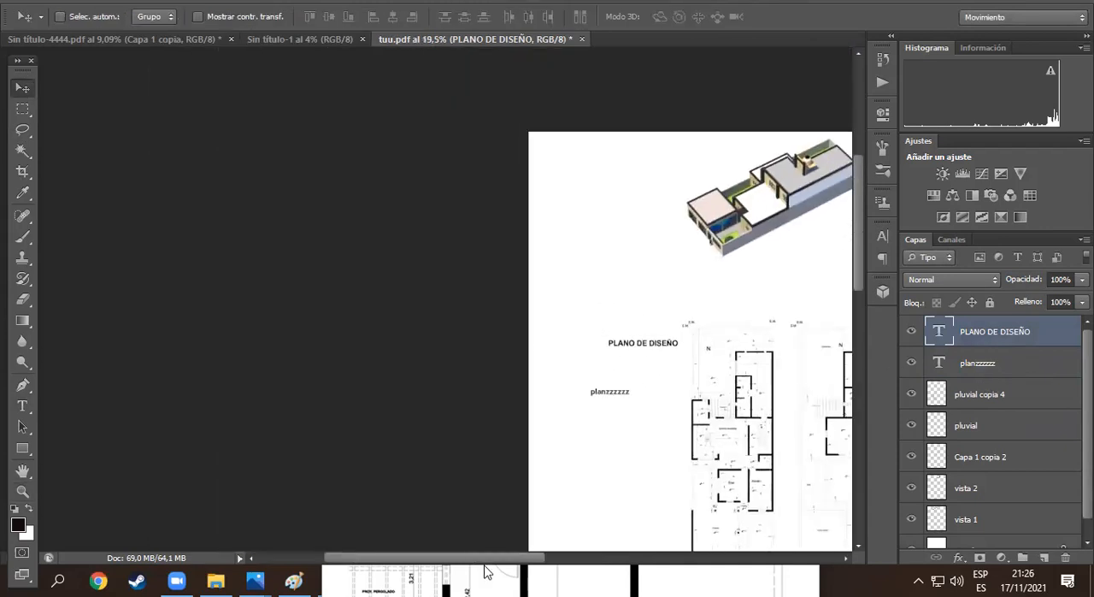
# - Minimize the Photos window showing tuu.jpg and return to the presentation sheet
pyautogui.click(485, 571)
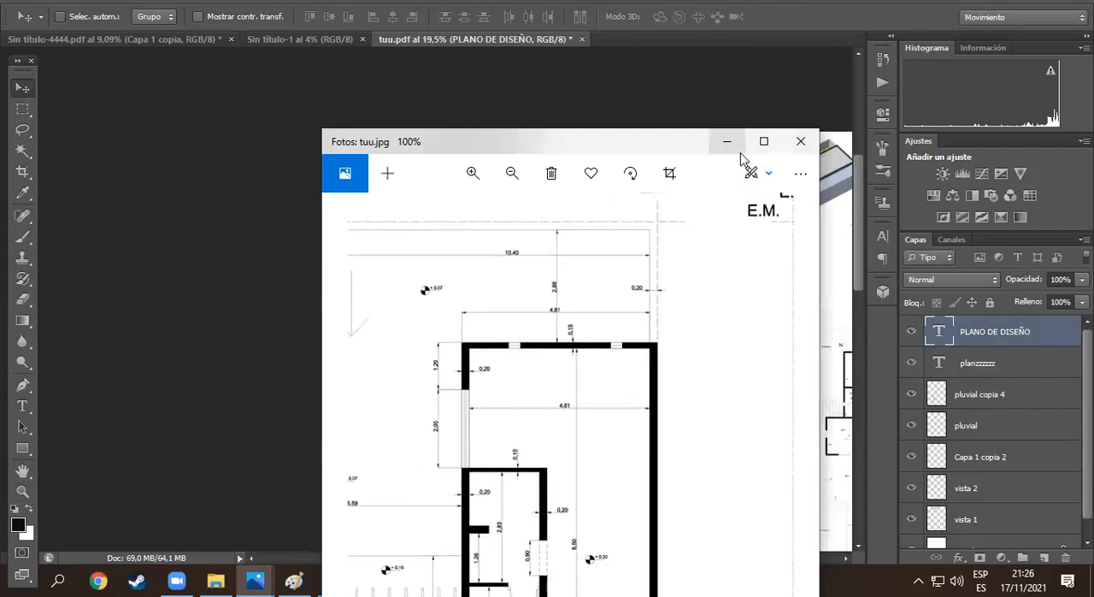
pyautogui.click(728, 142)
pyautogui.moveTo(518, 557); pyautogui.dragTo(599, 558)
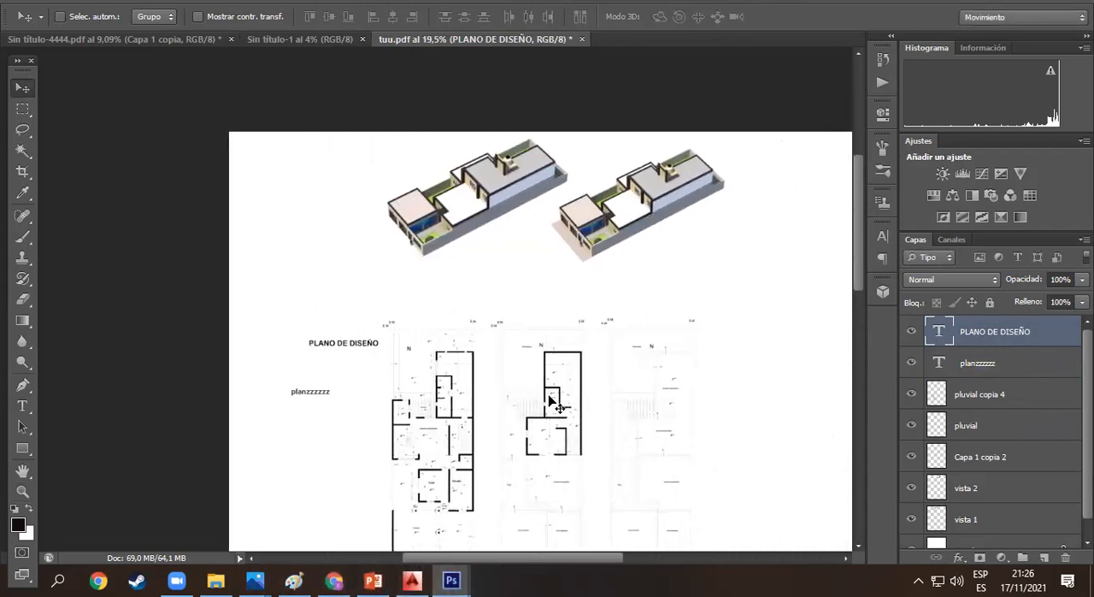
# - Switch to Chrome and search Google Images for "FONDO TIERRA"
pyautogui.click(335, 580)
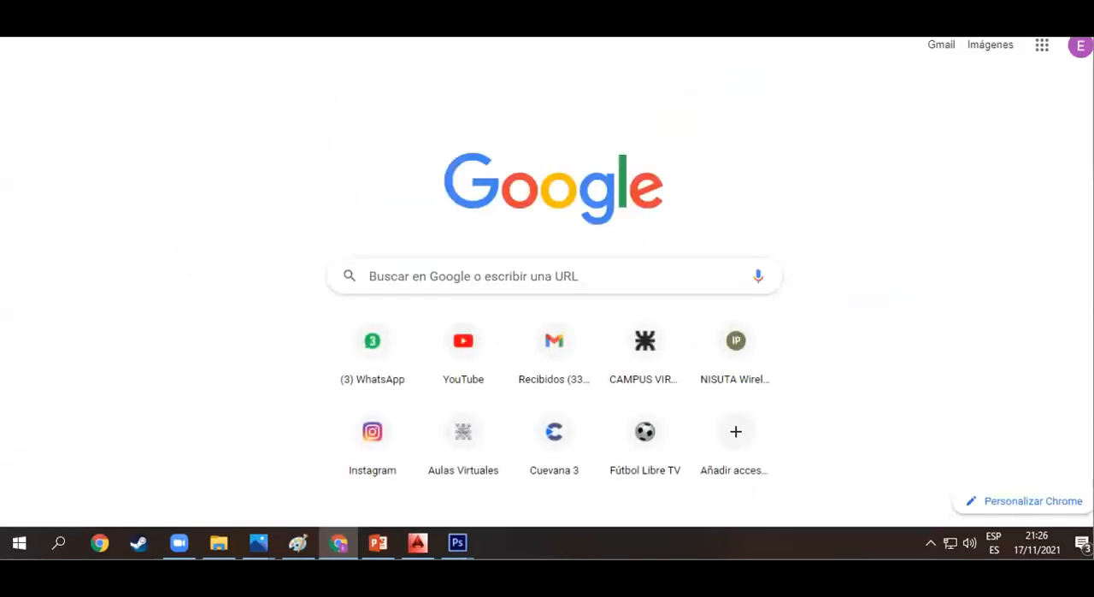
pyautogui.write('fondo')
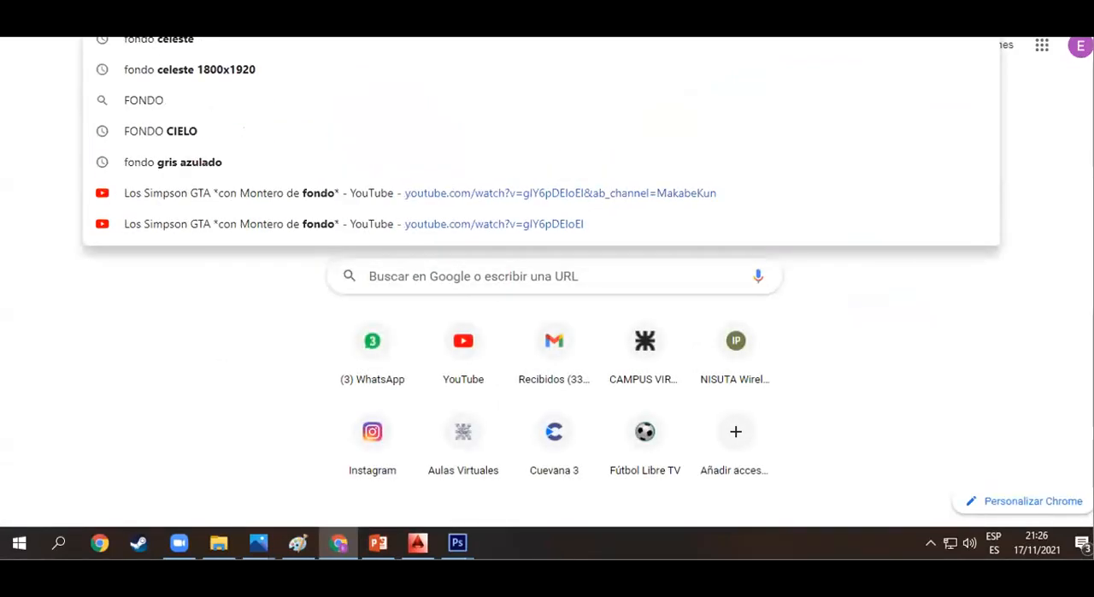
pyautogui.write(' TIERRA')
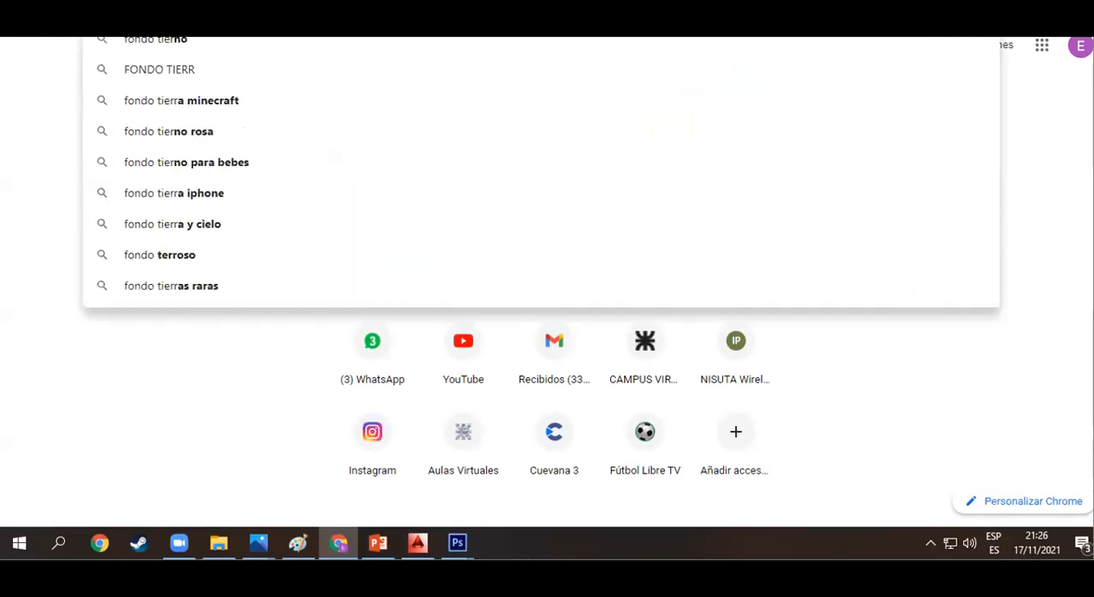
pyautogui.press('Return')
pyautogui.click(273, 82)
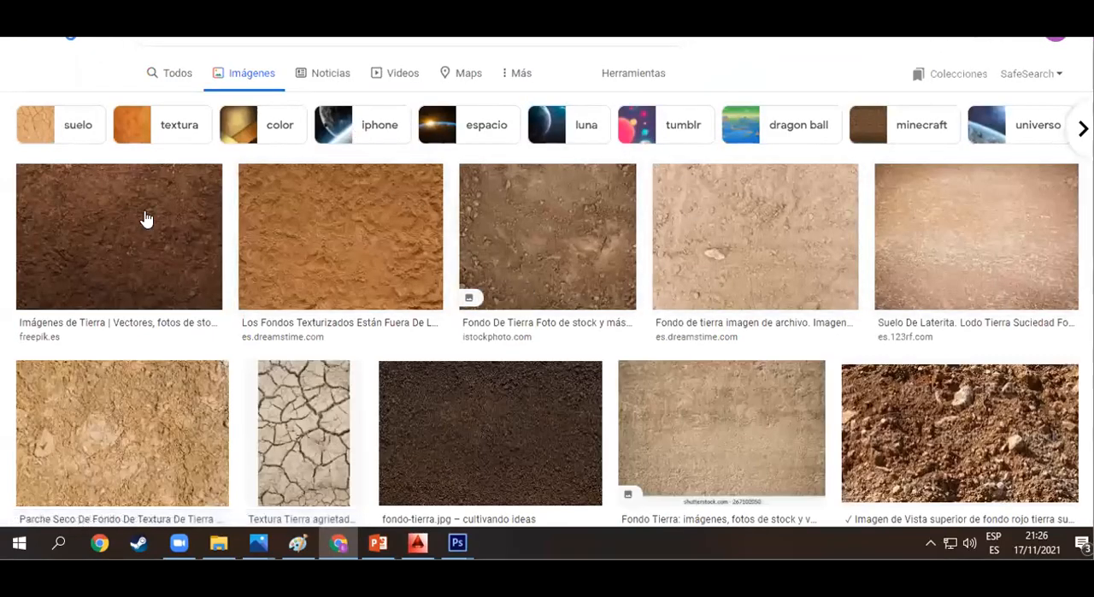
# - Open the orange-brown sand texture from Dreamstime in the image results and copy the image
pyautogui.scroll(-2, 337, 144)
pyautogui.click(337, 144)
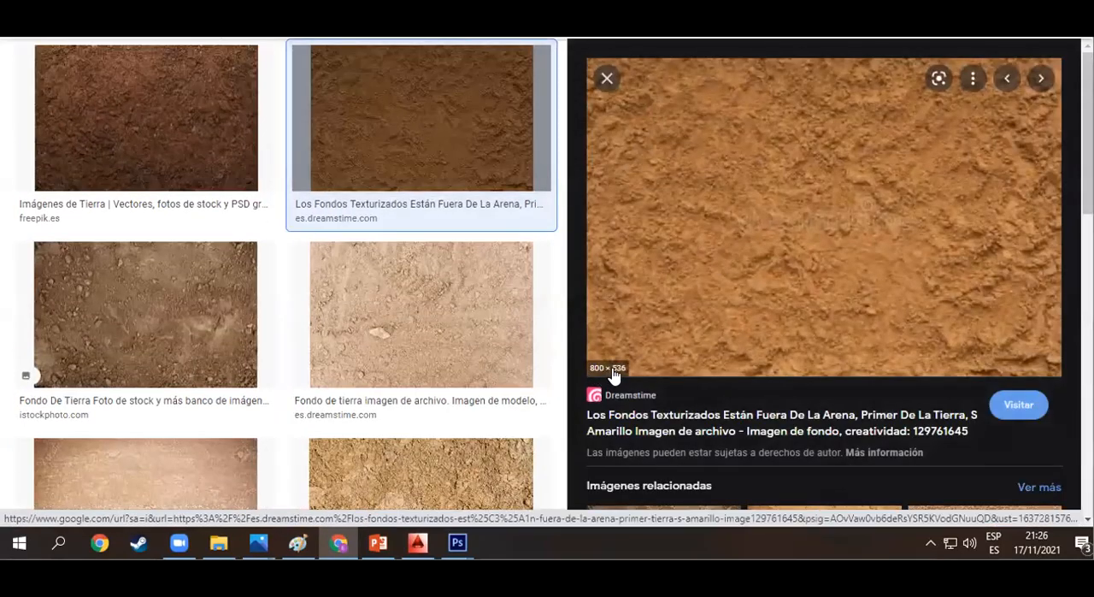
pyautogui.rightClick(696, 254)
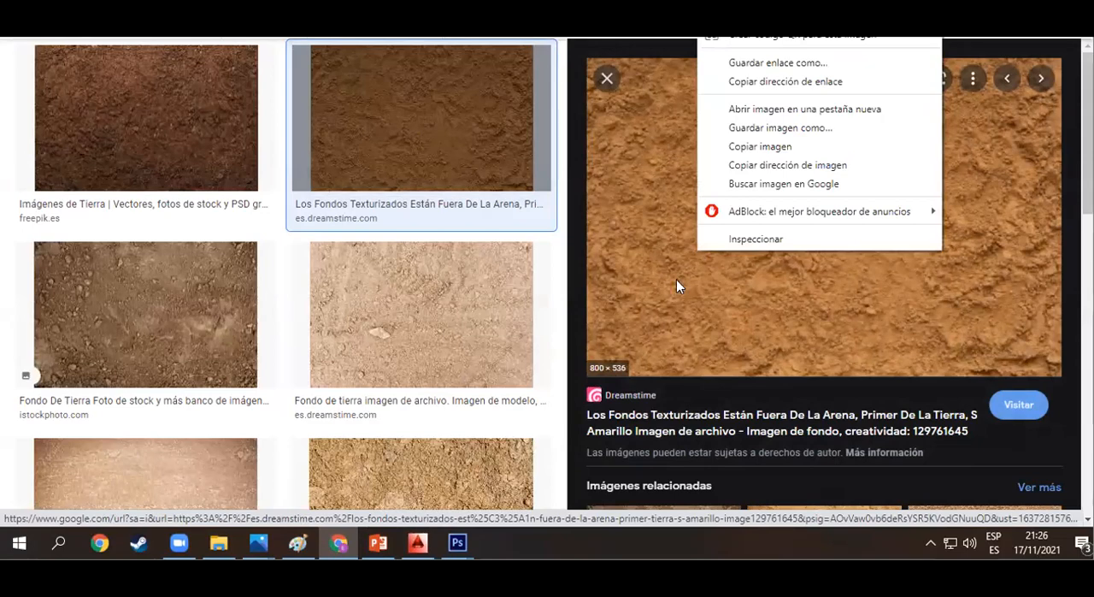
pyautogui.click(730, 179)
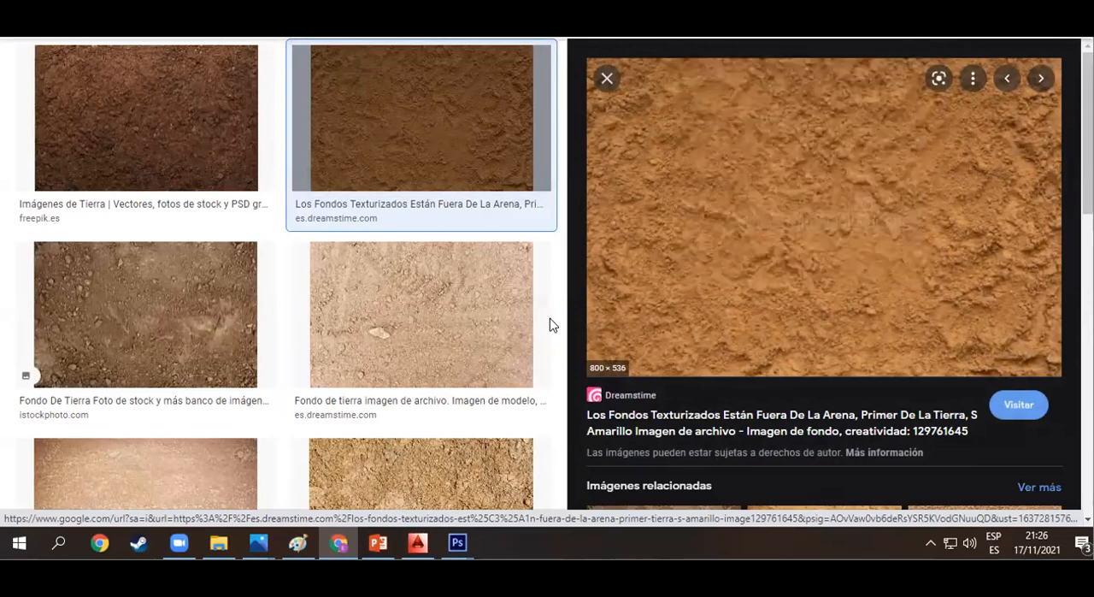
# - Switch back to Photoshop, paste the sand texture into tuu.pdf and rename its layer as TIERRA
pyautogui.click(457, 541)
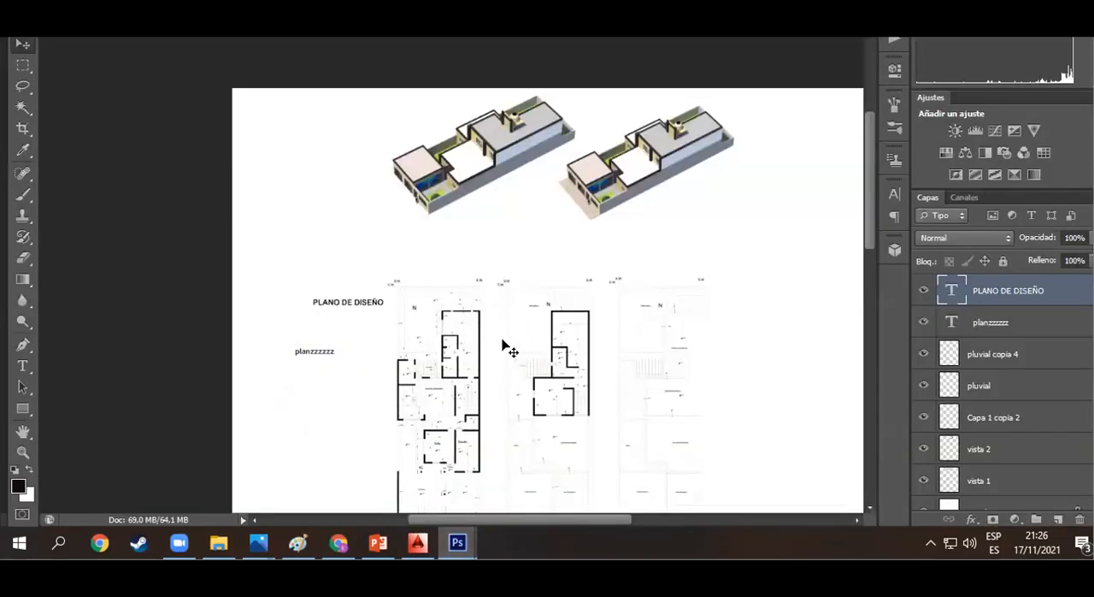
pyautogui.hotkey('ctrl', 'v')
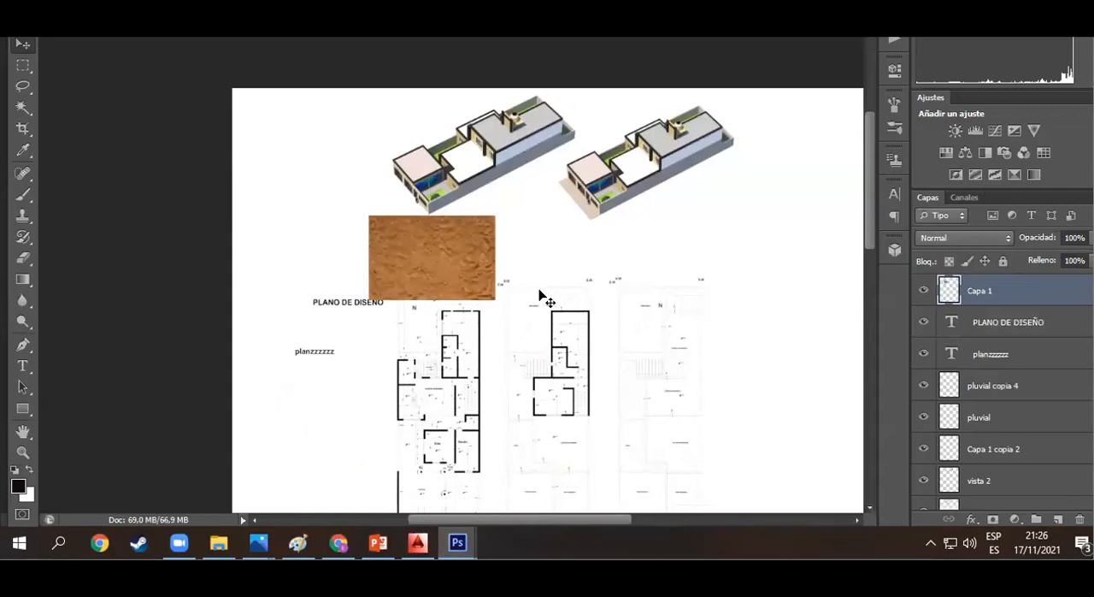
pyautogui.doubleClick(979, 290)
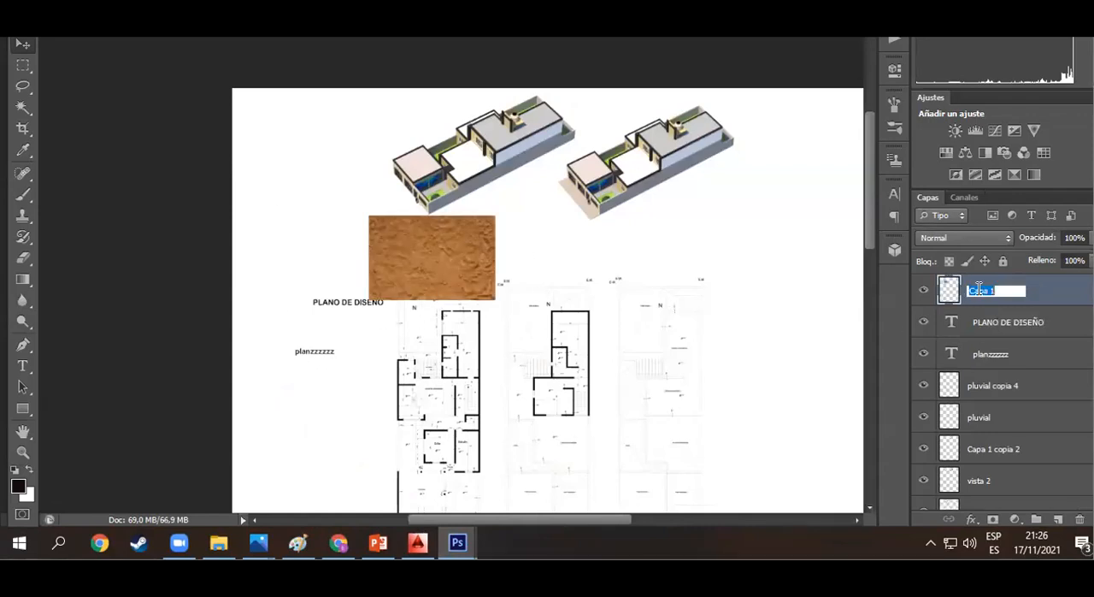
pyautogui.write('Ti')
pyautogui.click(1013, 352)
pyautogui.click(1012, 321)
pyautogui.click(1012, 291)
# - Reposition and stretch the TIERRA texture into a band across the sheet's full width, from the upper edge down to the floor plans
pyautogui.moveTo(504, 263); pyautogui.dragTo(672, 316)
pyautogui.hotkey('ctrl', 't')
pyautogui.moveTo(680, 227); pyautogui.dragTo(859, 198)
pyautogui.moveTo(561, 203); pyautogui.dragTo(427, 163)
pyautogui.moveTo(716, 161); pyautogui.dragTo(794, 161)
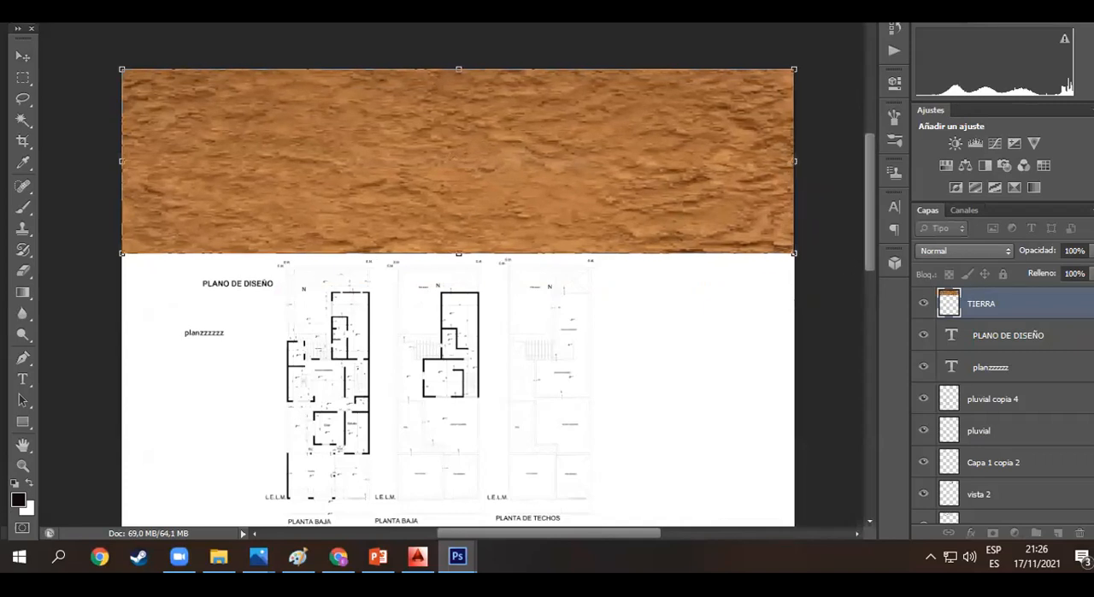
pyautogui.press('Return')
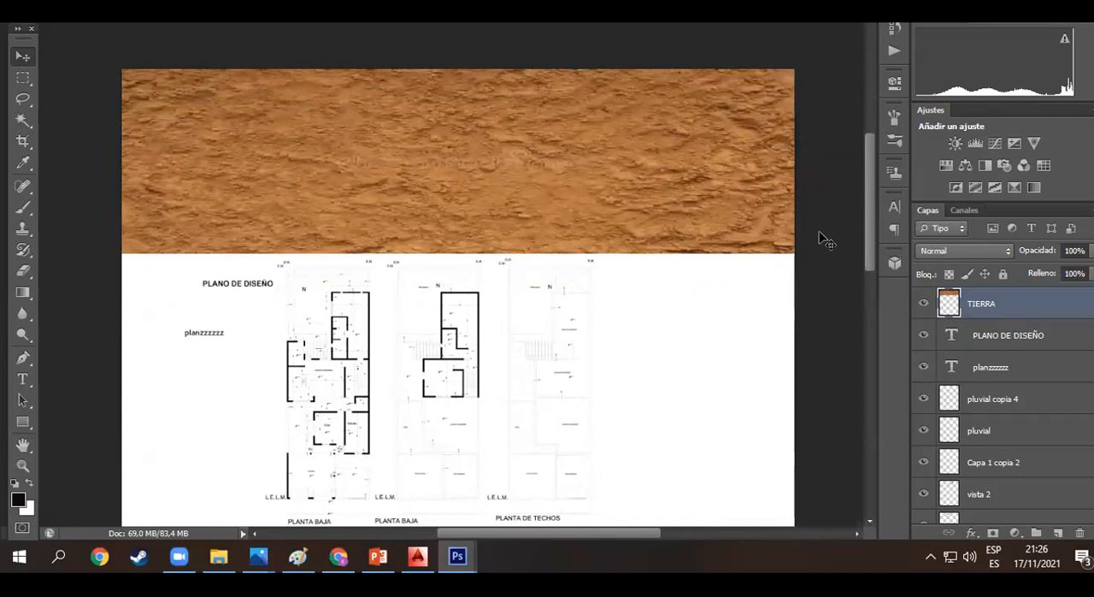
# - Reorder the TIERRA layer to sit directly above Fondo, behind the house renders and plans
pyautogui.moveTo(990, 309); pyautogui.dragTo(1004, 498)
pyautogui.scroll(1, 1001, 323)
pyautogui.moveTo(992, 309); pyautogui.dragTo(988, 498)
pyautogui.scroll(1, 997, 396)
pyautogui.moveTo(997, 308); pyautogui.dragTo(997, 493)
pyautogui.scroll(-1, 997, 493)
pyautogui.moveTo(1012, 415); pyautogui.dragTo(986, 489)
pyautogui.scroll(1, 366, 247)
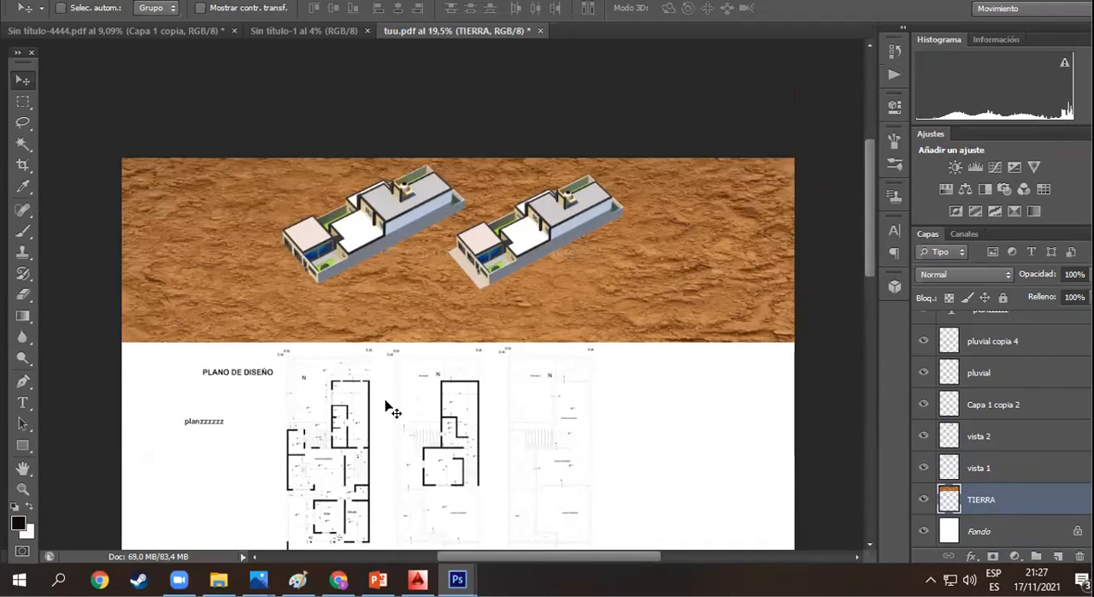
# - Switch to Chrome, copy the orange-brown Dreamstime sand texture again and return to tuu.pdf in Photoshop
pyautogui.click(339, 557)
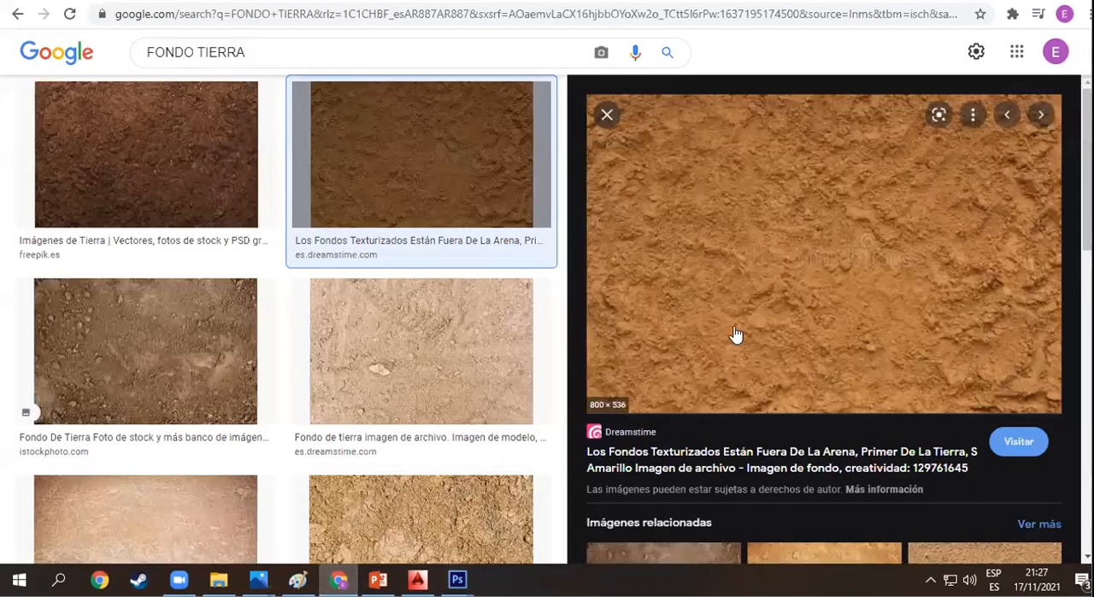
pyautogui.rightClick(721, 243)
pyautogui.click(774, 432)
pyautogui.click(417, 359)
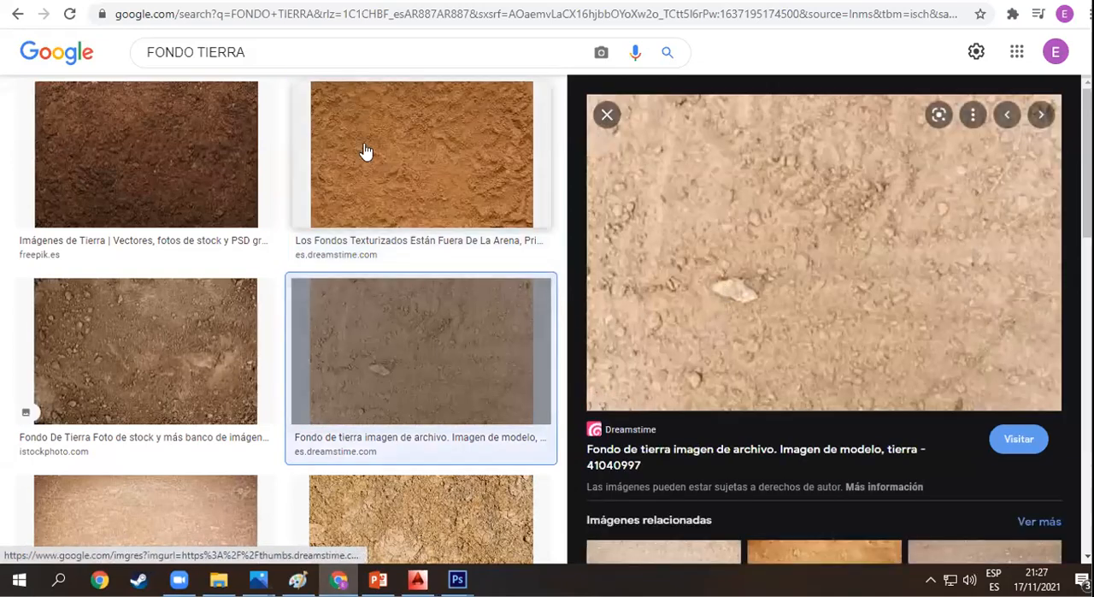
pyautogui.click(364, 152)
pyautogui.rightClick(763, 252)
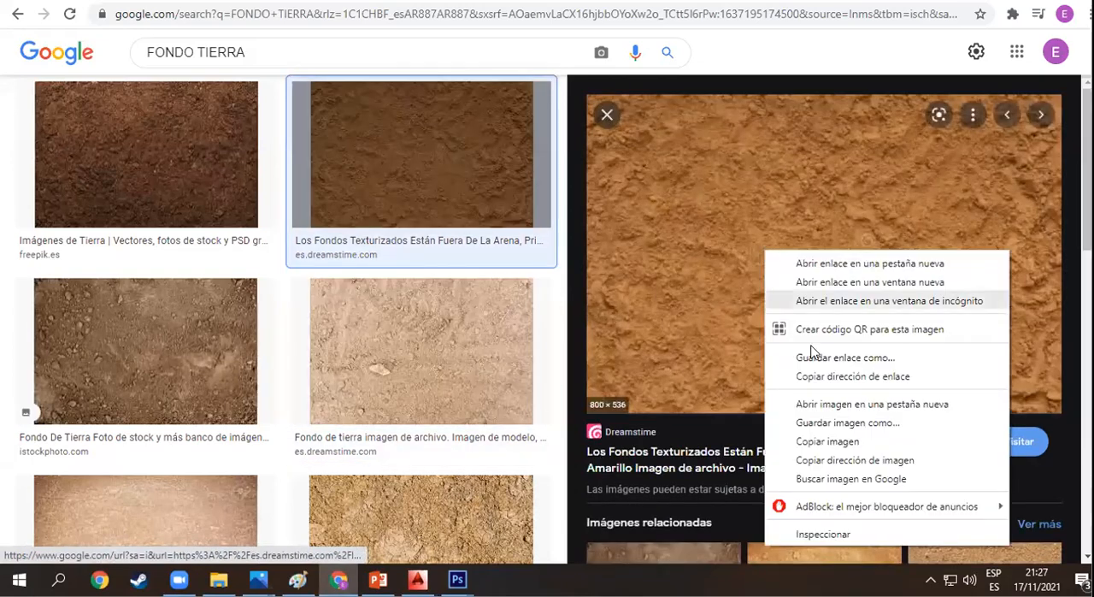
pyautogui.click(817, 441)
pyautogui.moveTo(458, 580)
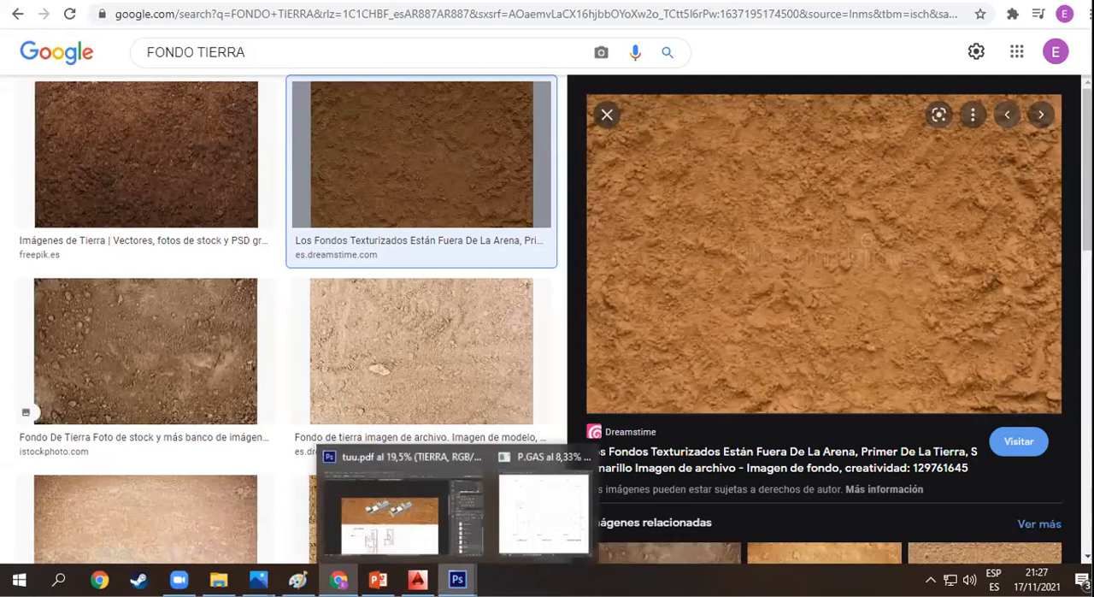
pyautogui.click(405, 501)
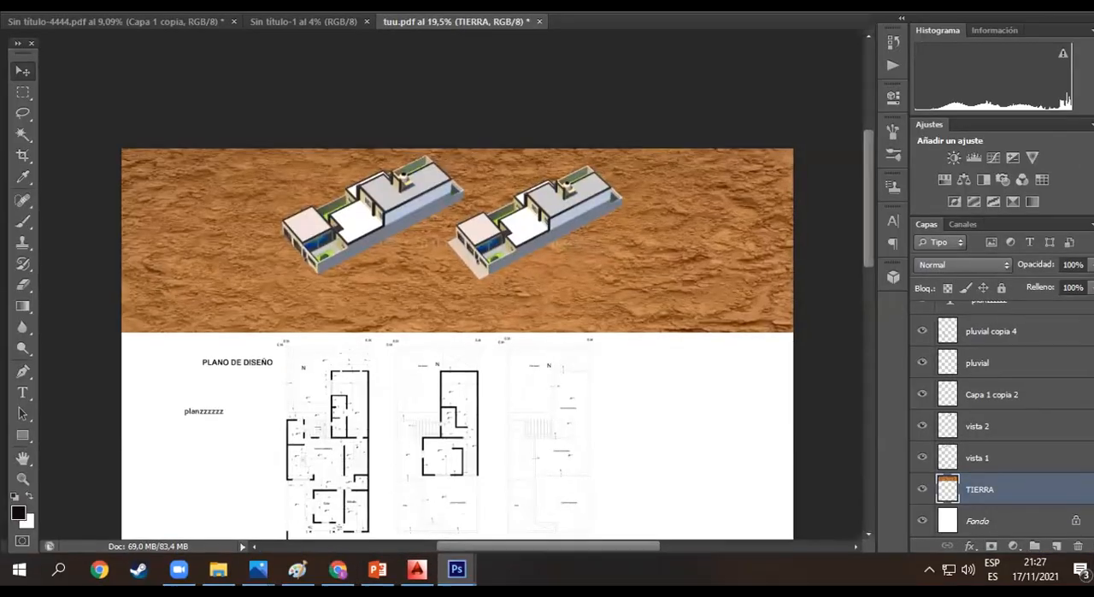
# - Create a new white RGB document from the clipboard preset, 800 × 536 pixels at 72 pixels per inch
pyautogui.click(48, 2)
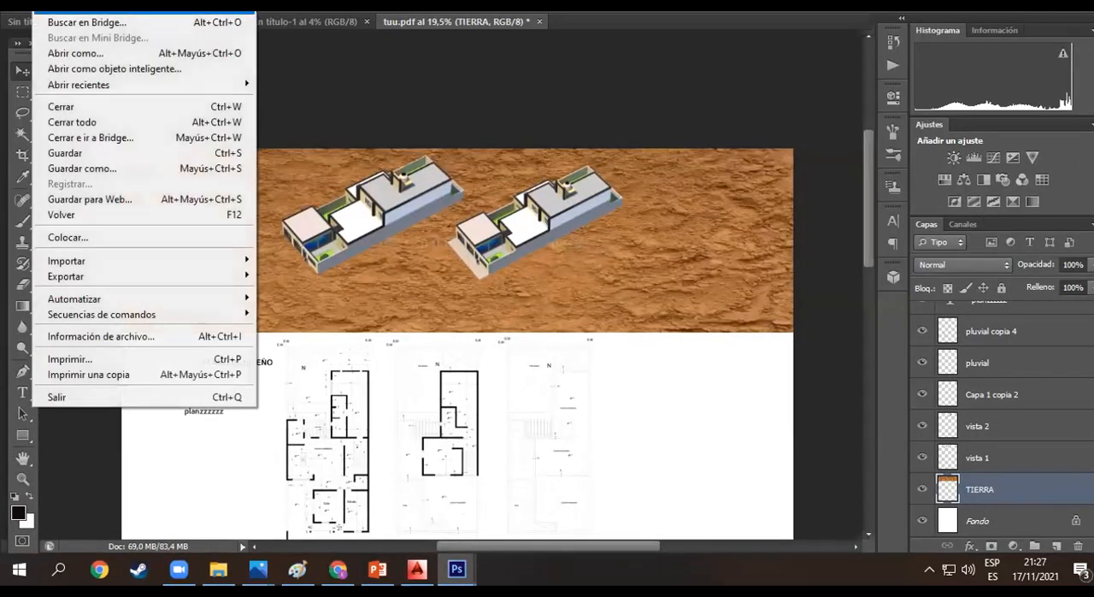
pyautogui.hotkey('ctrl', 'n')
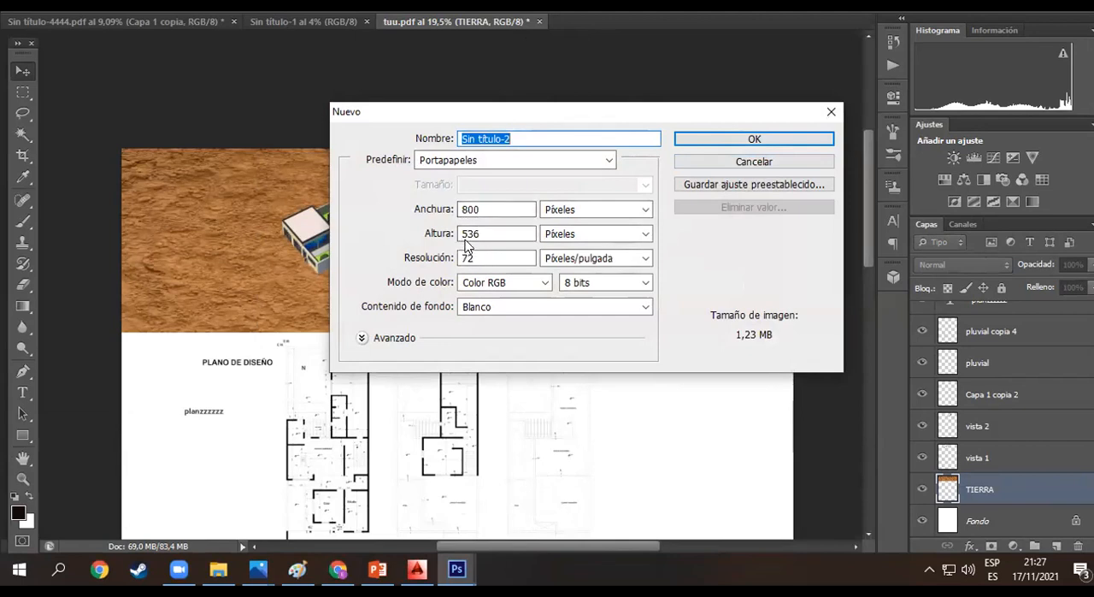
pyautogui.click(339, 569)
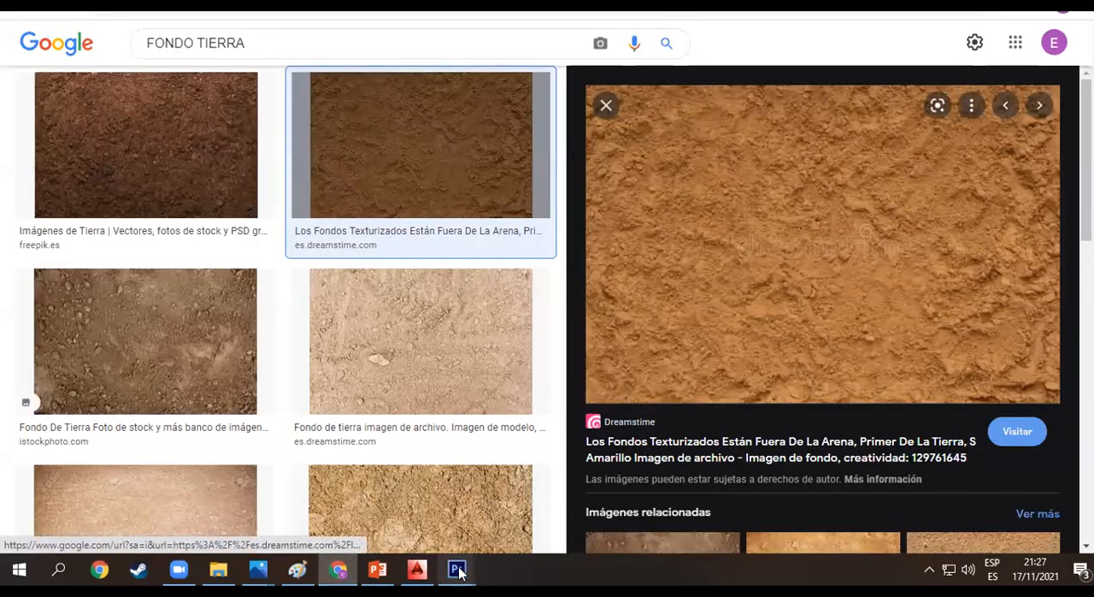
pyautogui.moveTo(457, 568)
pyautogui.click(504, 534)
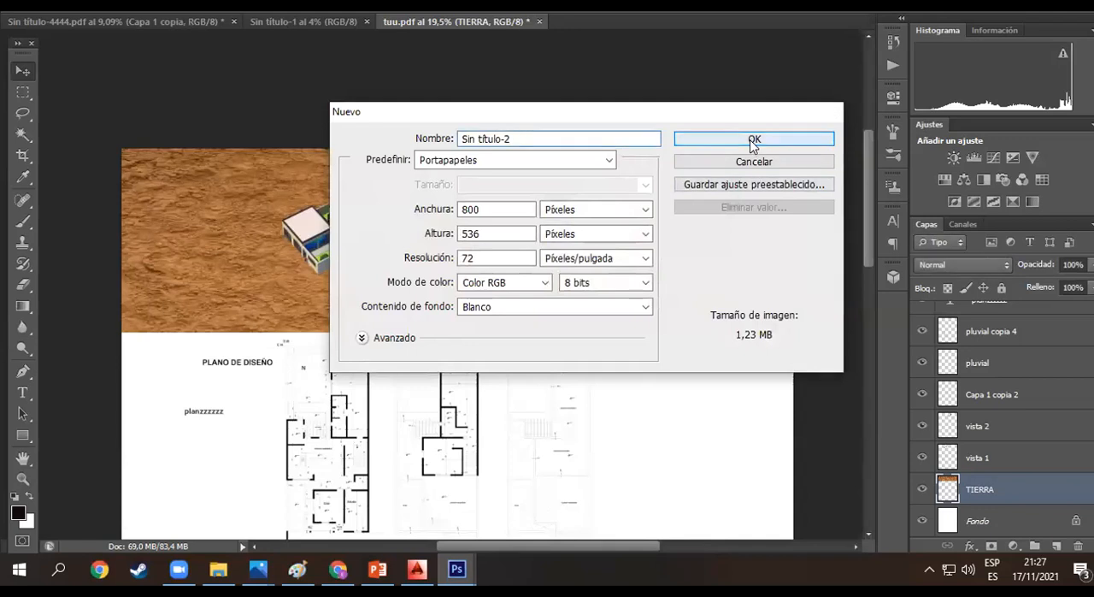
pyautogui.click(753, 138)
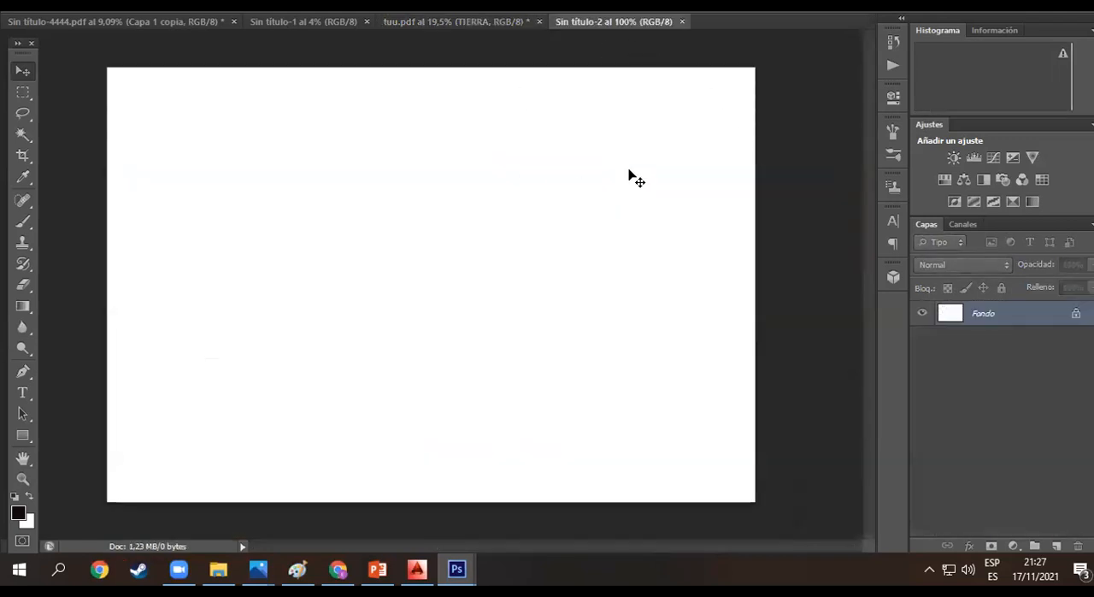
# - Paste the copied sand texture into the new document and add a layer mask to it
pyautogui.hotkey('ctrl', 'v')
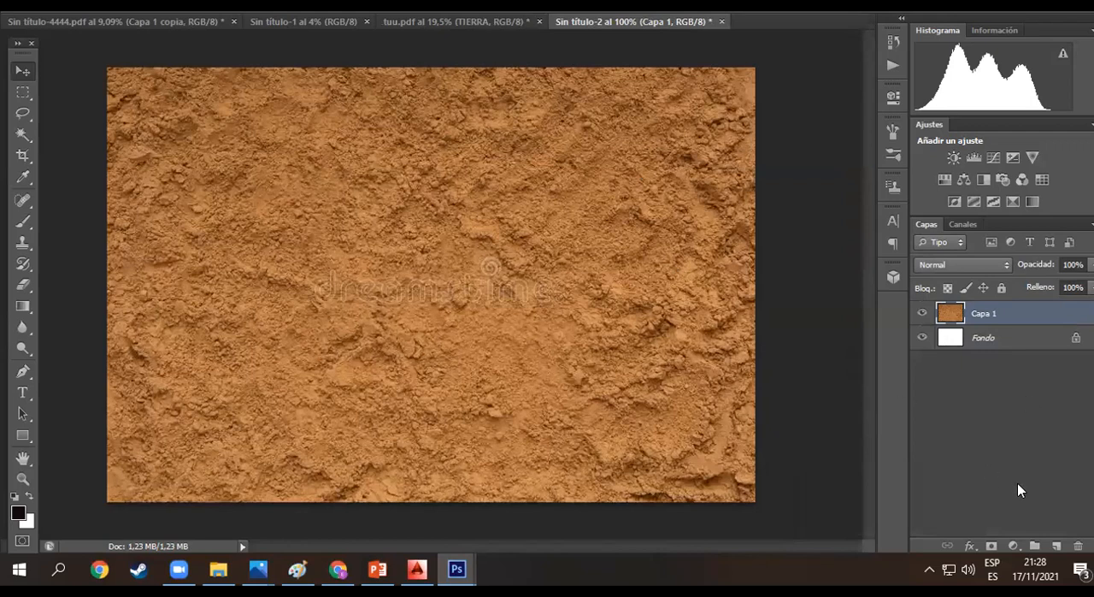
pyautogui.click(991, 547)
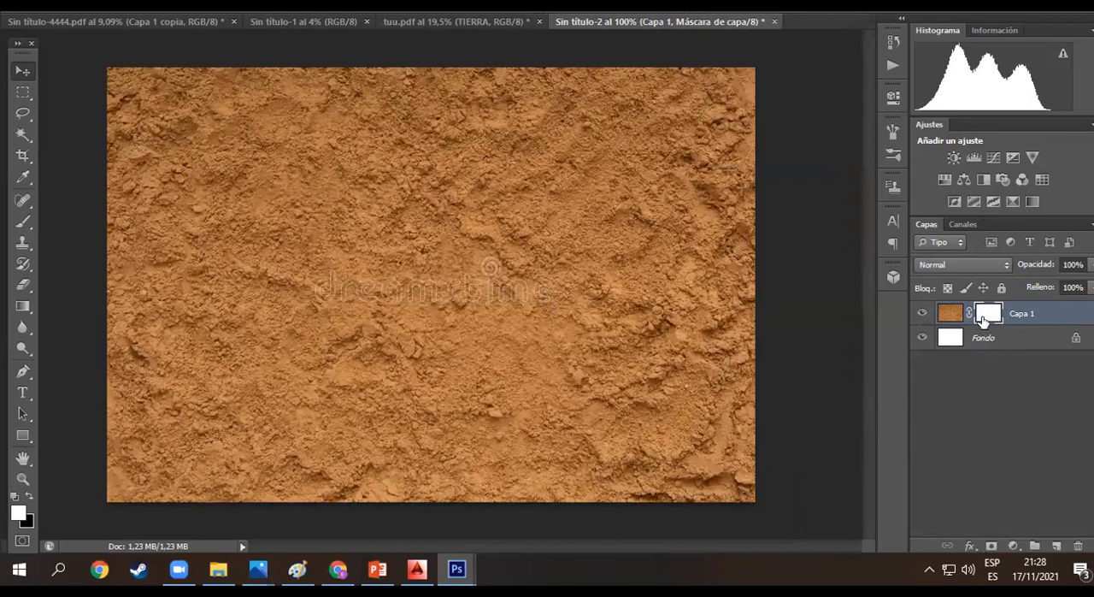
# - Fade the lower edge of the sand texture into white with a vertical gradient on its layer mask
pyautogui.click(25, 309)
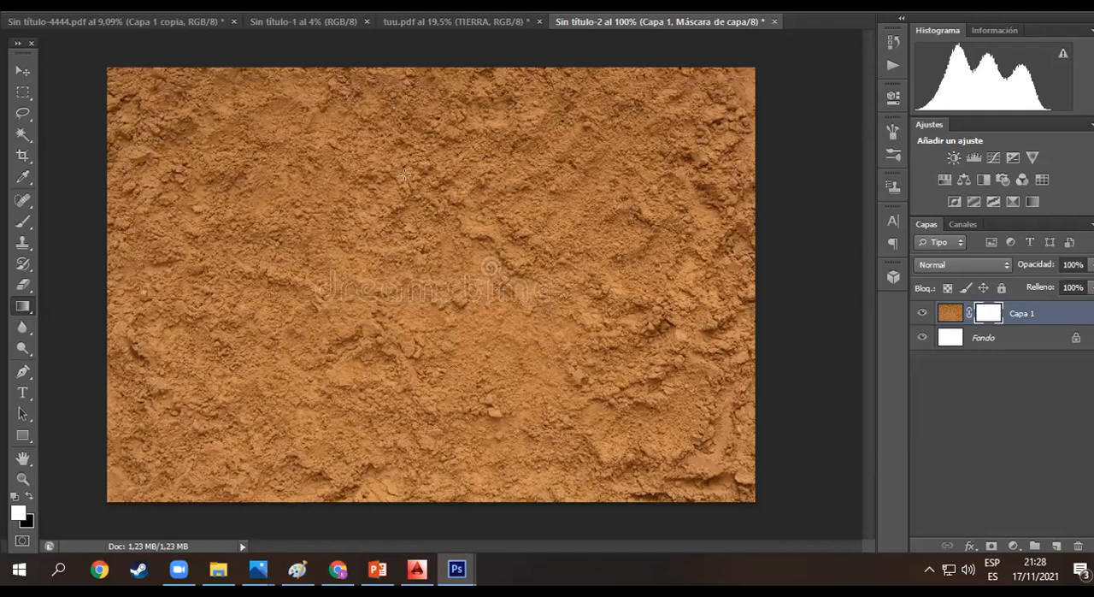
pyautogui.moveTo(424, 61); pyautogui.dragTo(389, 58)
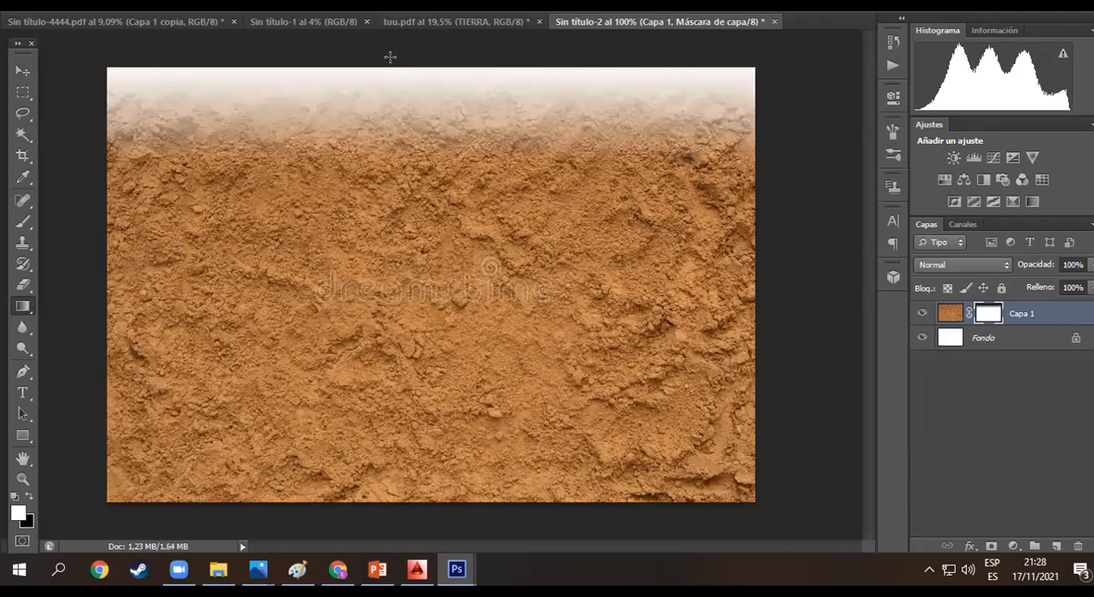
pyautogui.moveTo(408, 431); pyautogui.dragTo(400, 522)
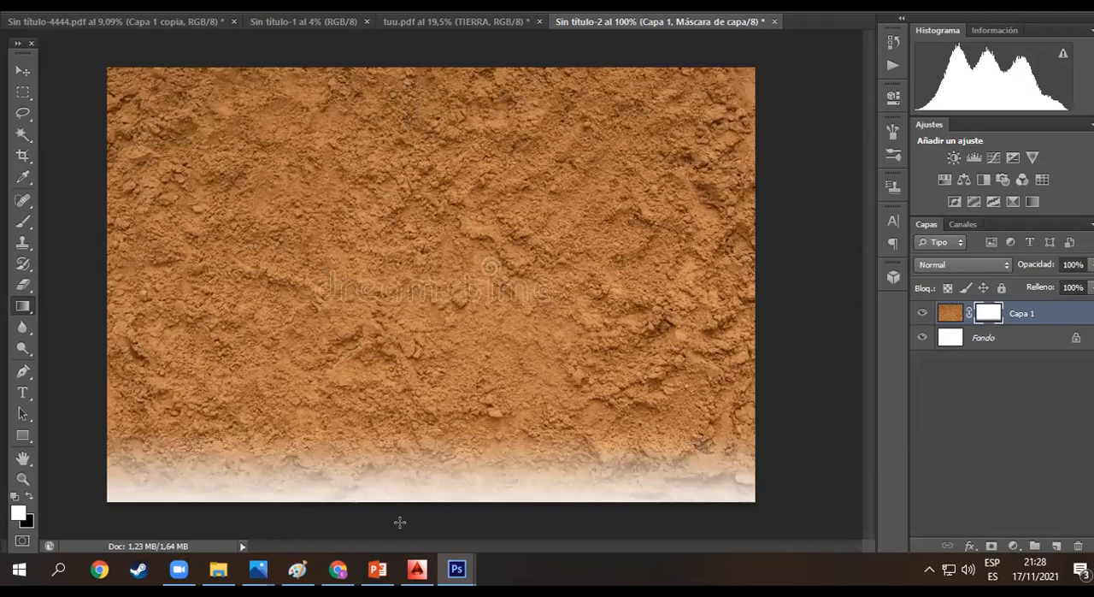
pyautogui.moveTo(421, 325); pyautogui.dragTo(411, 524)
pyautogui.moveTo(416, 312); pyautogui.dragTo(413, 514)
pyautogui.moveTo(422, 374); pyautogui.dragTo(422, 522)
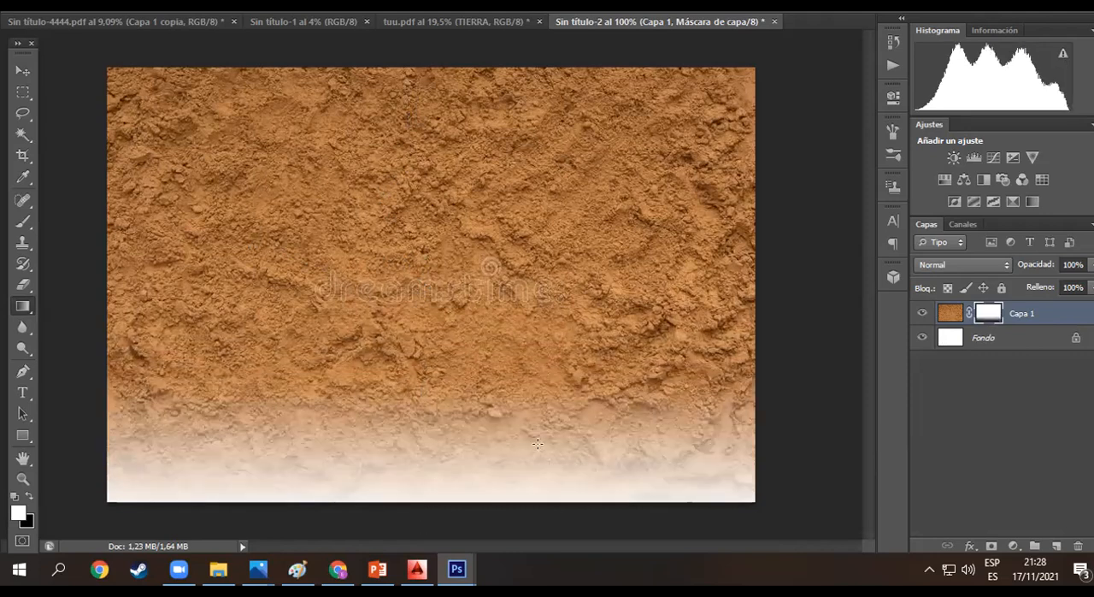
pyautogui.click(978, 389)
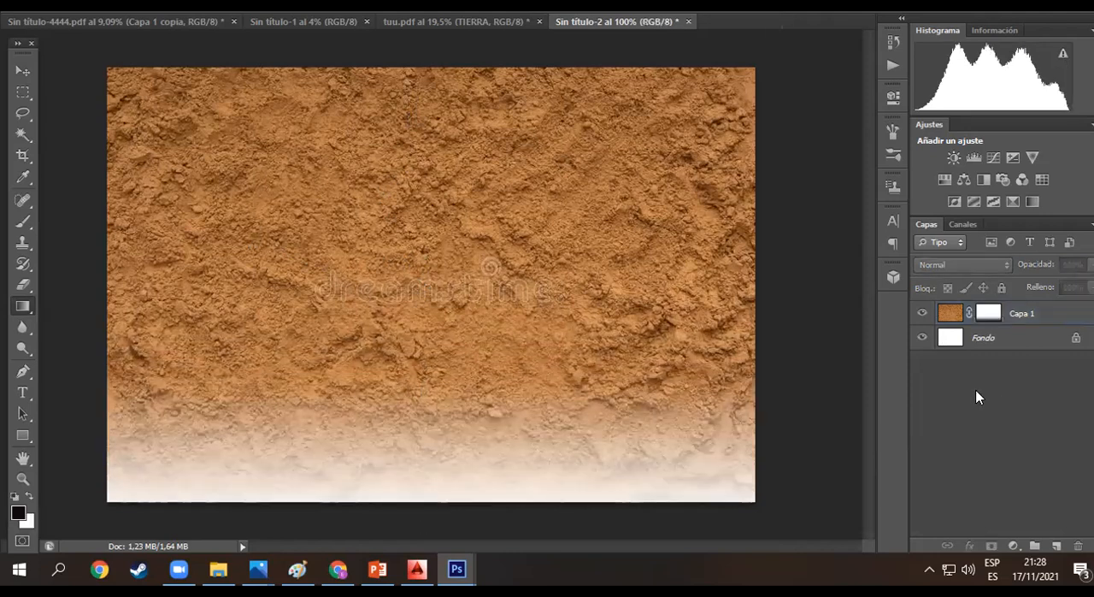
pyautogui.rightClick(1029, 313)
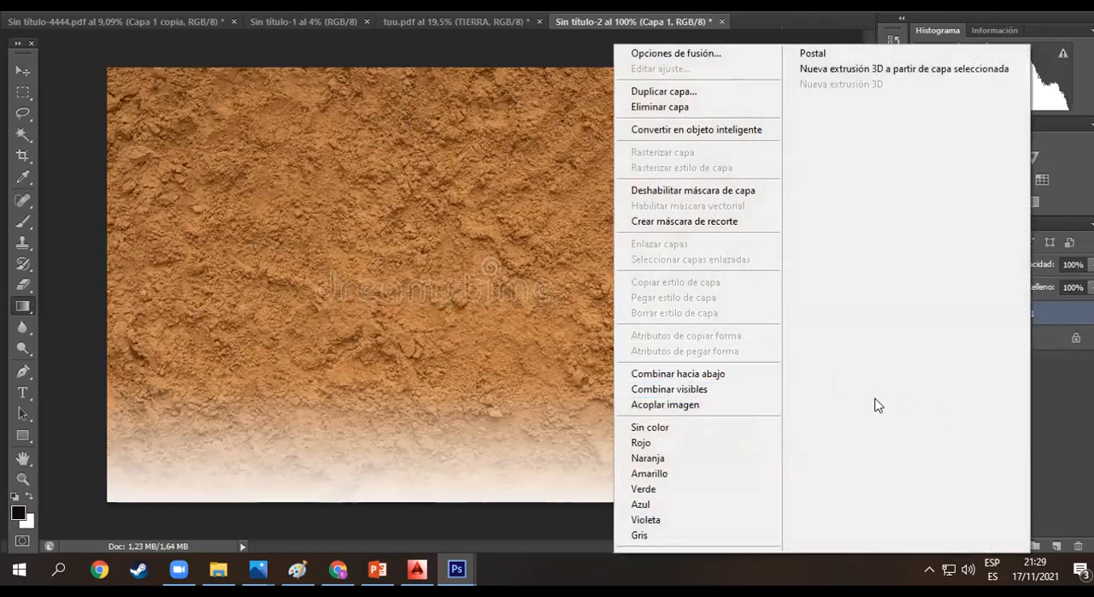
pyautogui.click(1056, 408)
# - Float the texture document, copy its masked Capa 1 layer into tuu.pdf over the first floor plan, and put the floating window away
pyautogui.moveTo(631, 23); pyautogui.dragTo(637, 59)
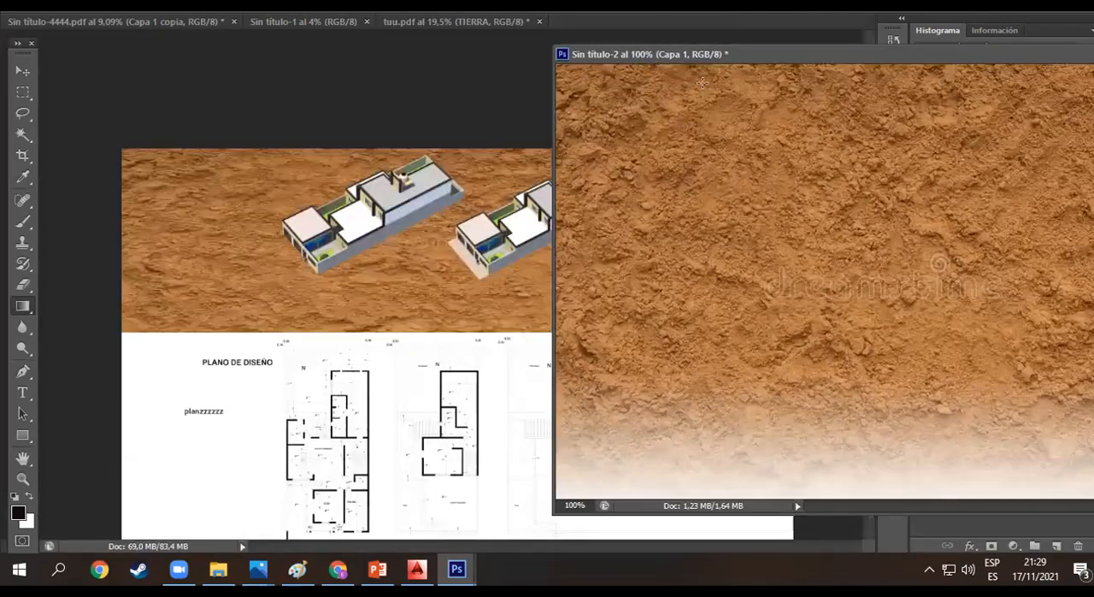
pyautogui.click(112, 86)
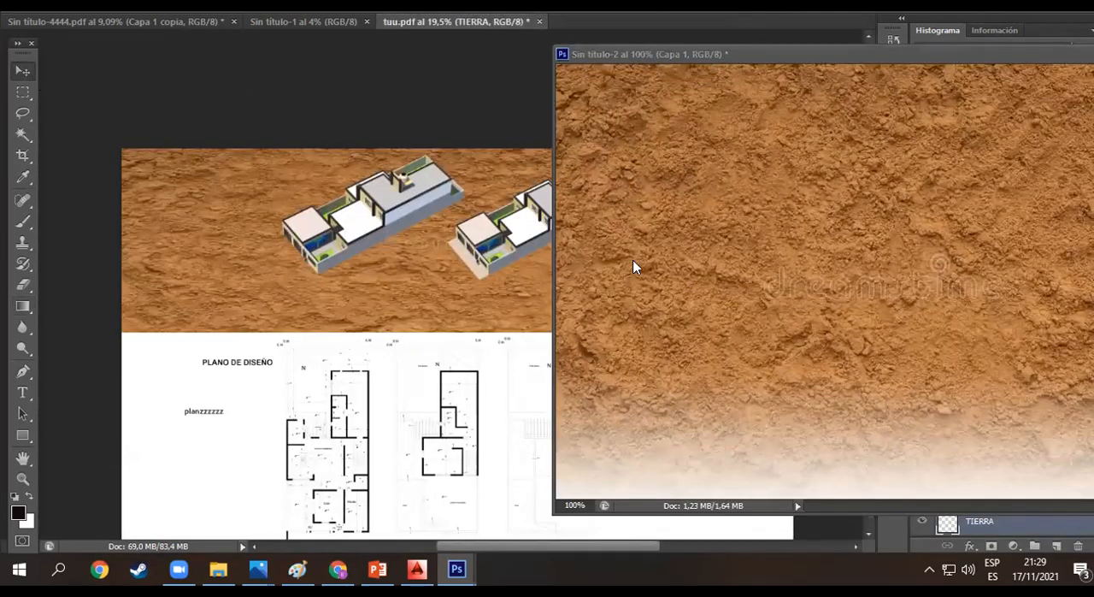
pyautogui.click(857, 337)
pyautogui.moveTo(710, 318); pyautogui.dragTo(301, 377)
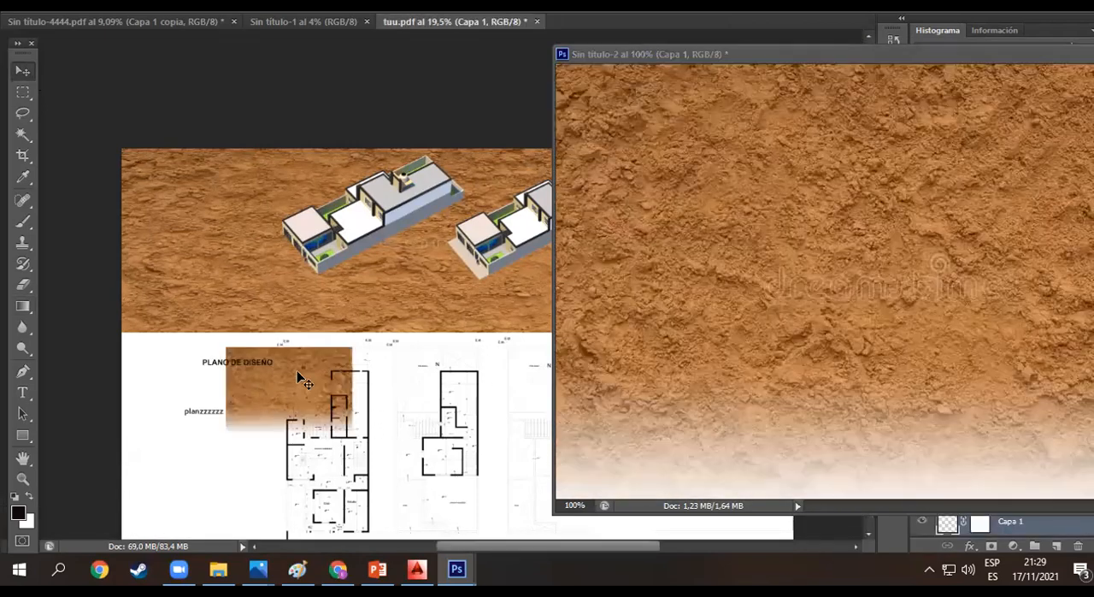
pyautogui.moveTo(971, 53); pyautogui.dragTo(686, 63)
pyautogui.click(861, 66)
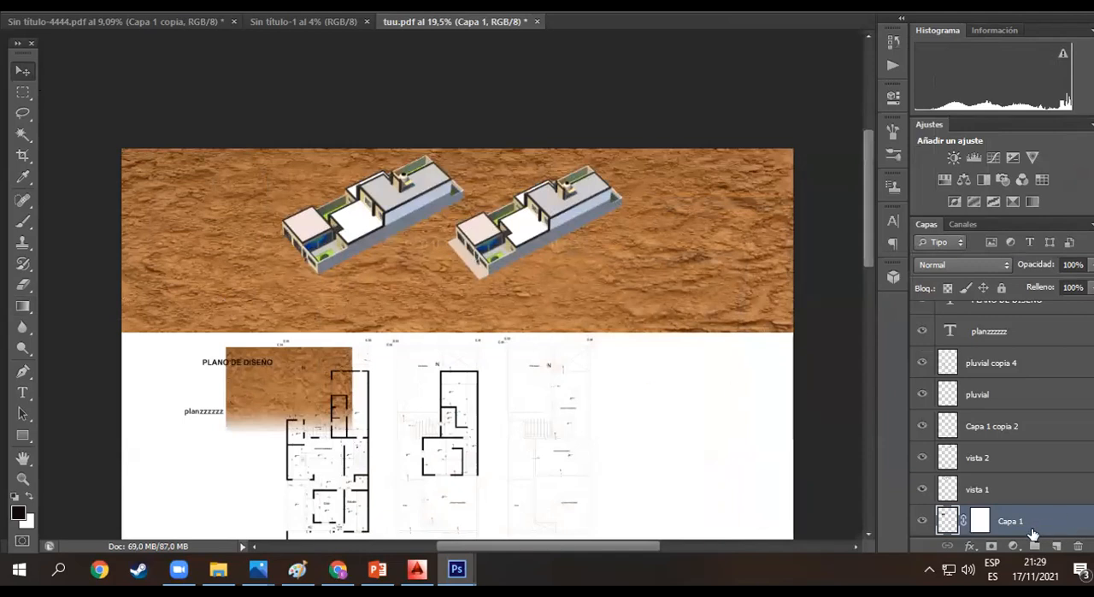
# - Try a vertical Gradient tool fade from black to white directly on the TIERRA layer, below the house renders
pyautogui.scroll(-2, 1005, 486)
pyautogui.click(1005, 486)
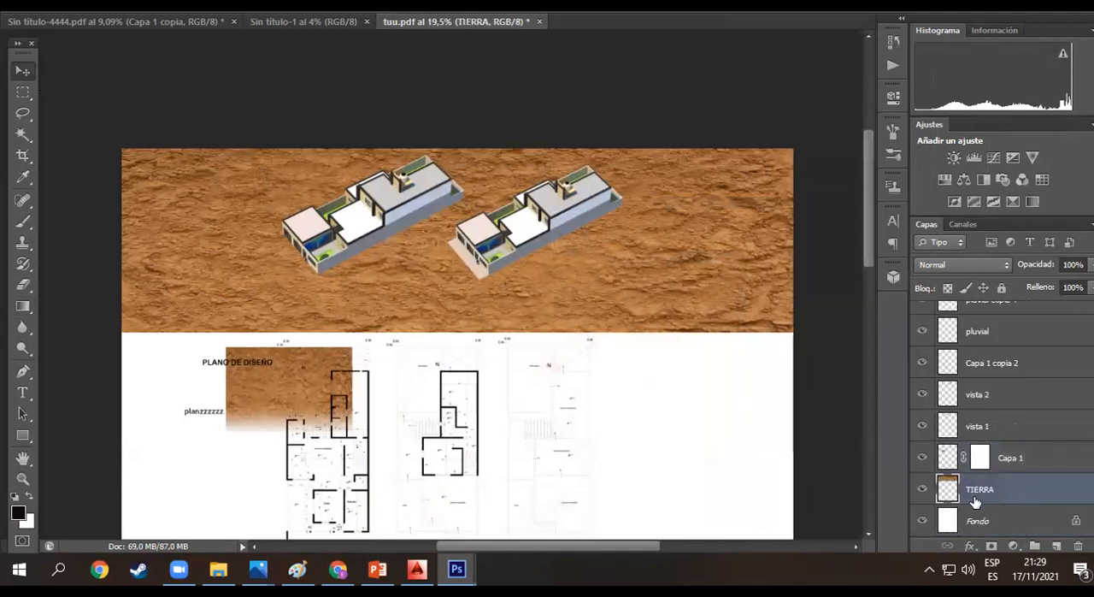
pyautogui.press('g')
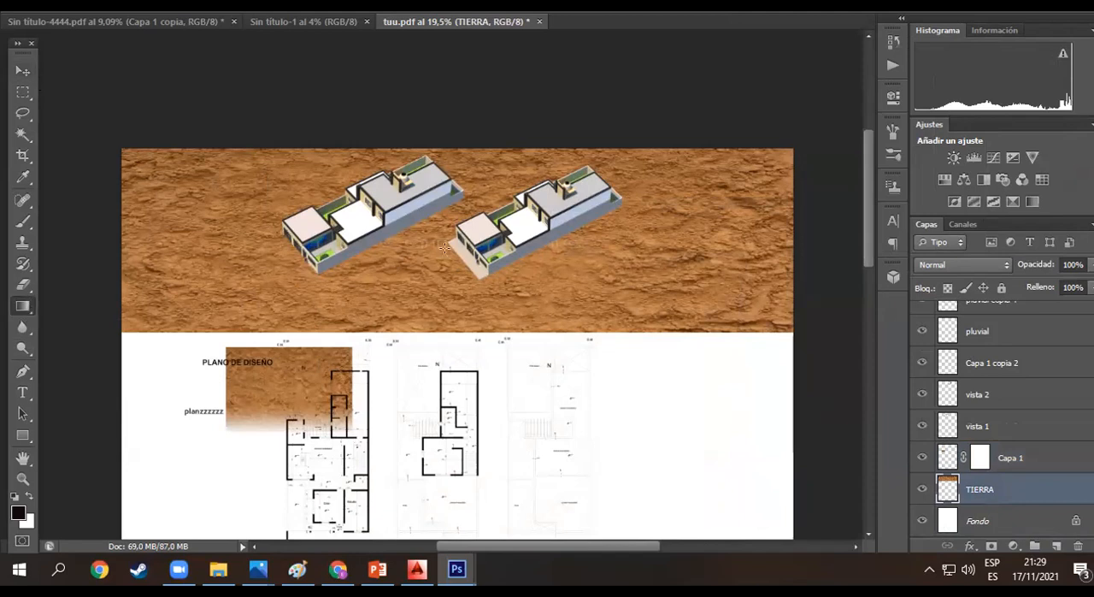
pyautogui.moveTo(439, 265); pyautogui.dragTo(429, 375)
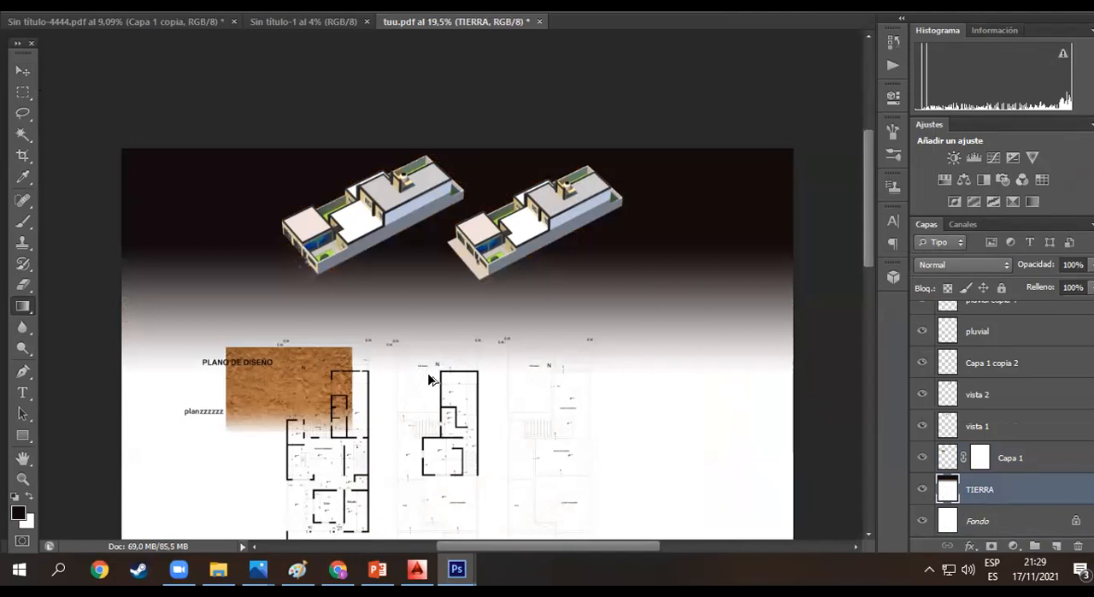
# - Undo the gradient on the TIERRA layer
pyautogui.hotkey('ctrl', 'z')
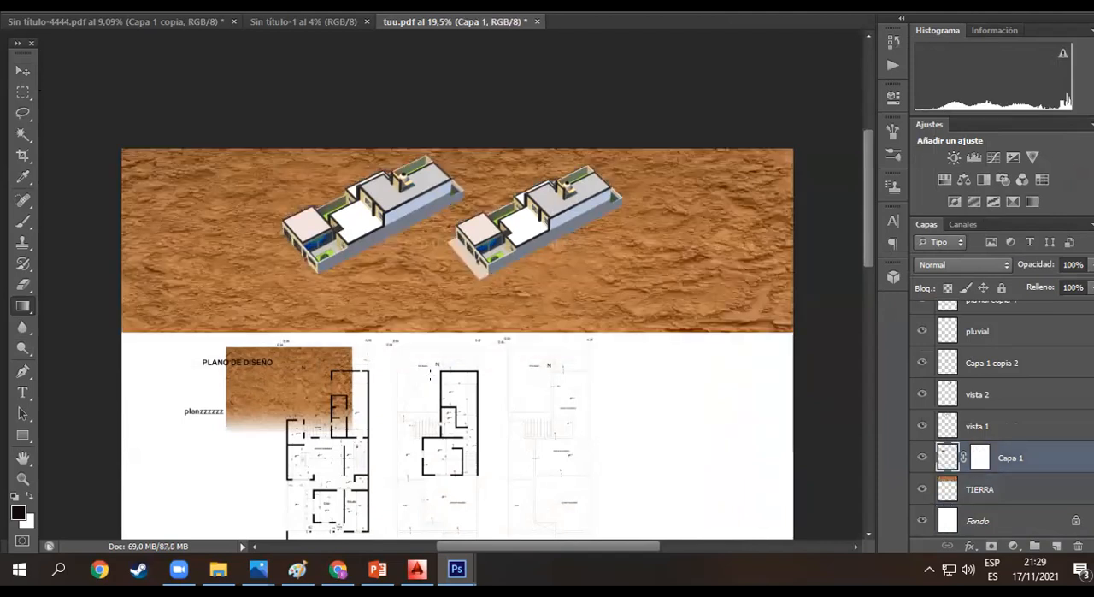
pyautogui.hotkey('ctrl', 'z')
pyautogui.hotkey('ctrl', 'z')
pyautogui.hotkey('ctrl', 'z')
pyautogui.hotkey('ctrl', 'z')
pyautogui.hotkey('ctrl', 'z')
pyautogui.hotkey('ctrl', 'z')
pyautogui.hotkey('ctrl', 'z')
pyautogui.hotkey('ctrl', 'z')
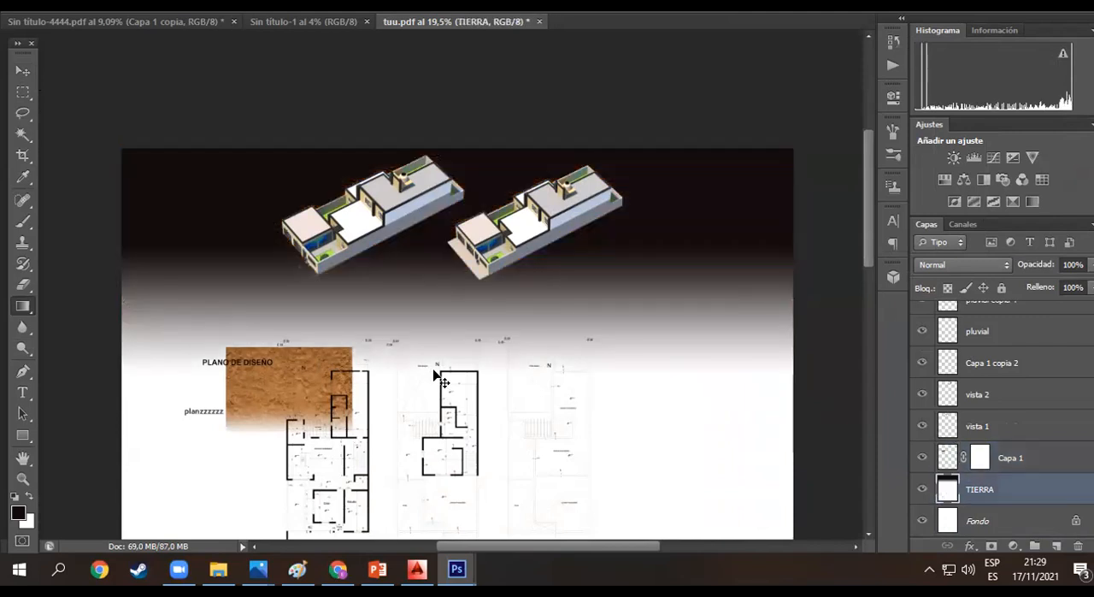
pyautogui.hotkey('ctrl', 'z')
pyautogui.hotkey('ctrl', 'z')
pyautogui.hotkey('ctrl', 'z')
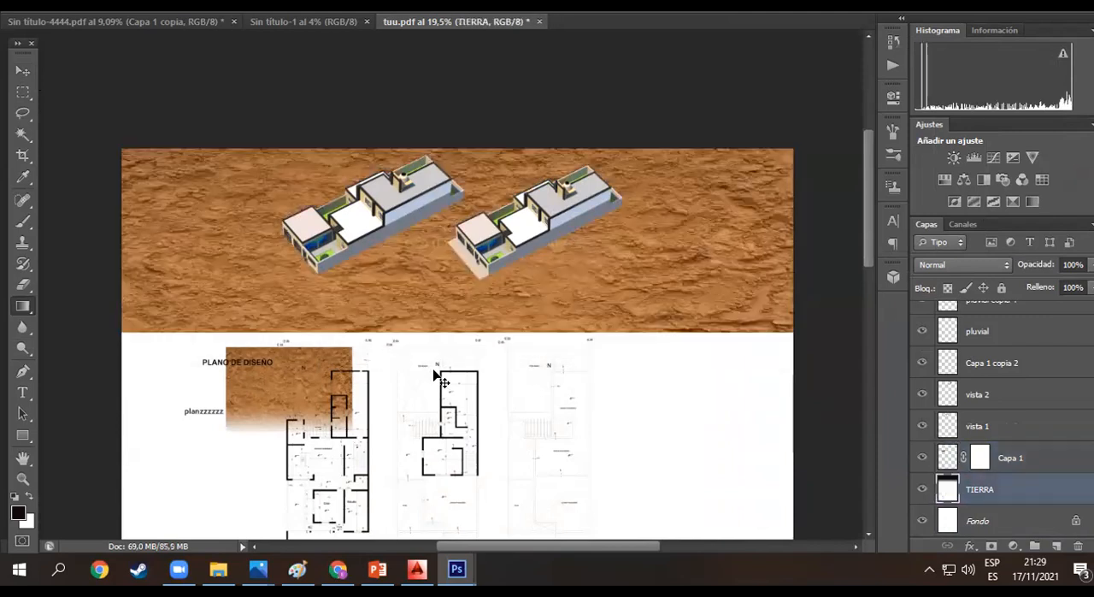
pyautogui.hotkey('ctrl', 'z')
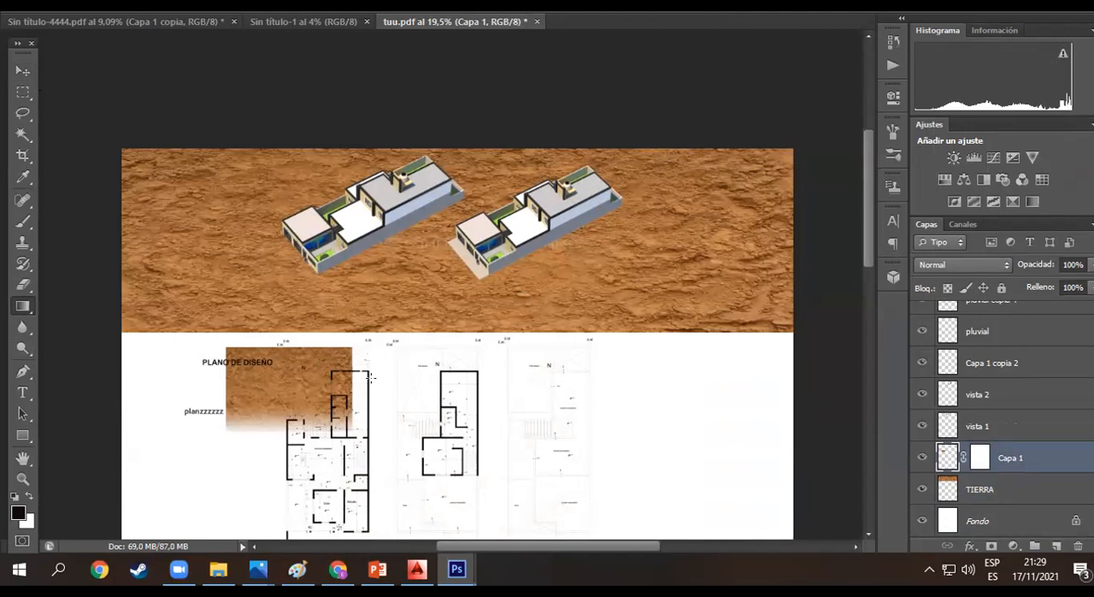
# - Hide the original TIERRA texture layer
pyautogui.click(24, 70)
pyautogui.click(1007, 488)
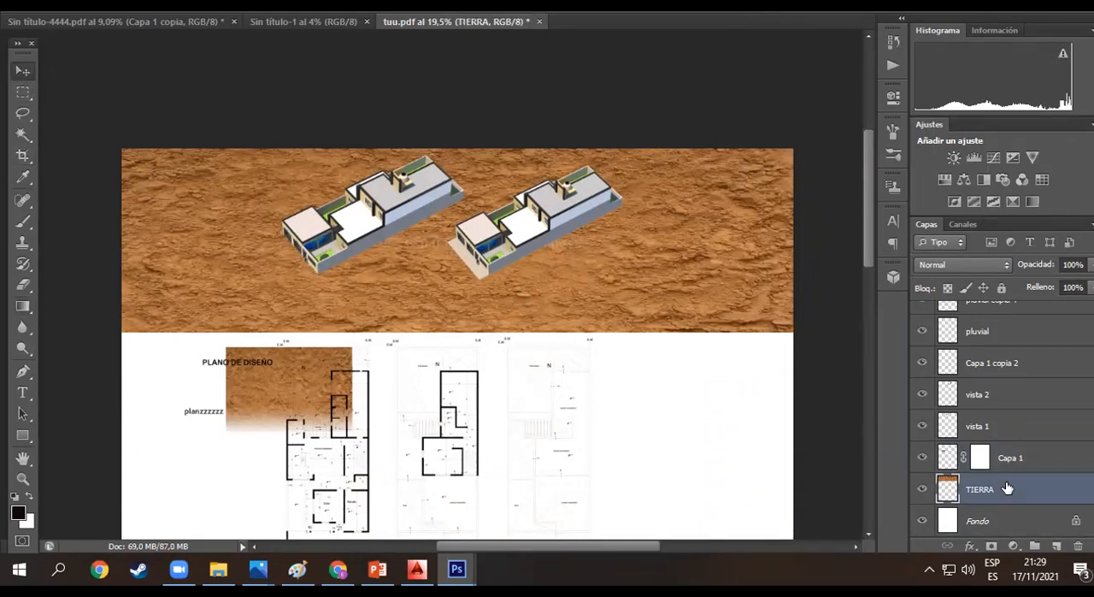
pyautogui.click(922, 490)
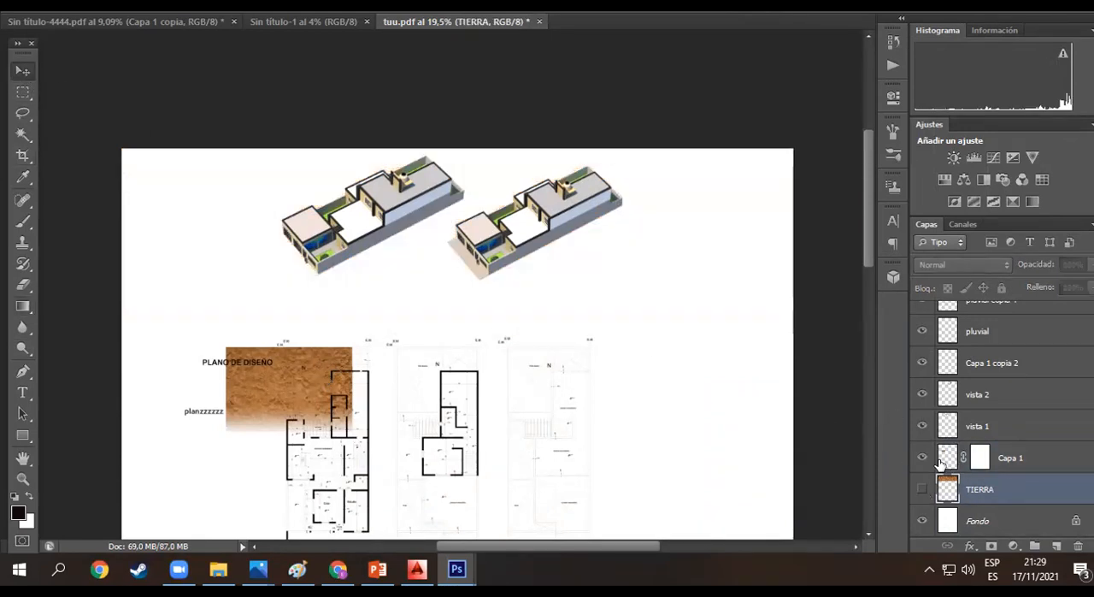
# - Move the masked Capa 1 texture to the sheet's upper-left corner and stretch it behind both house renders, down to the floor plans
pyautogui.click(1039, 458)
pyautogui.moveTo(309, 354); pyautogui.dragTo(233, 186)
pyautogui.moveTo(285, 259); pyautogui.dragTo(431, 368)
pyautogui.moveTo(367, 295); pyautogui.dragTo(338, 277)
pyautogui.moveTo(389, 242); pyautogui.dragTo(639, 231)
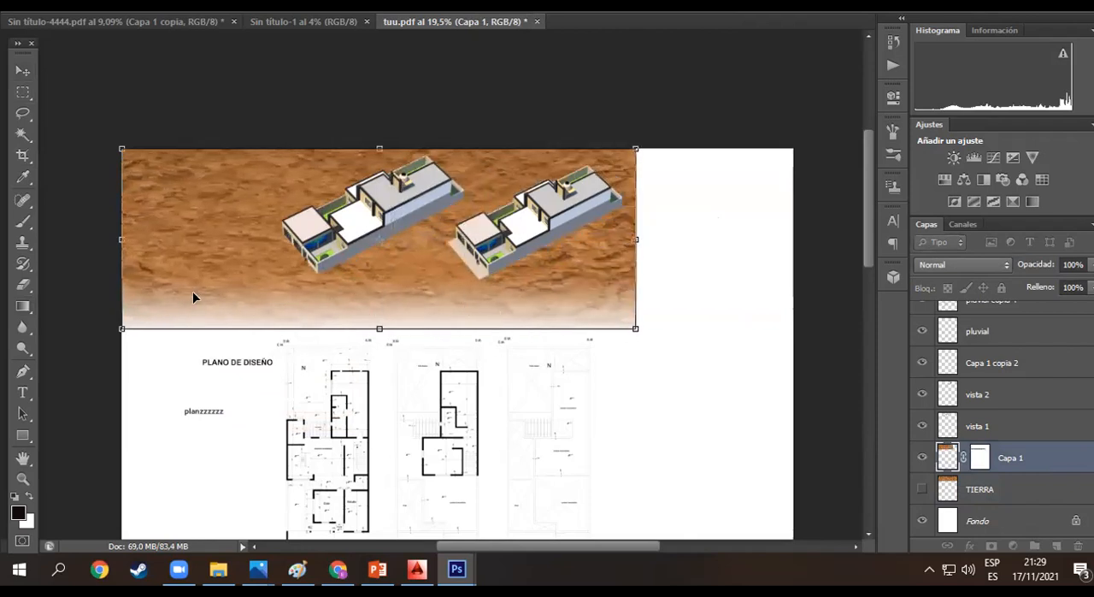
pyautogui.moveTo(637, 239); pyautogui.dragTo(643, 240)
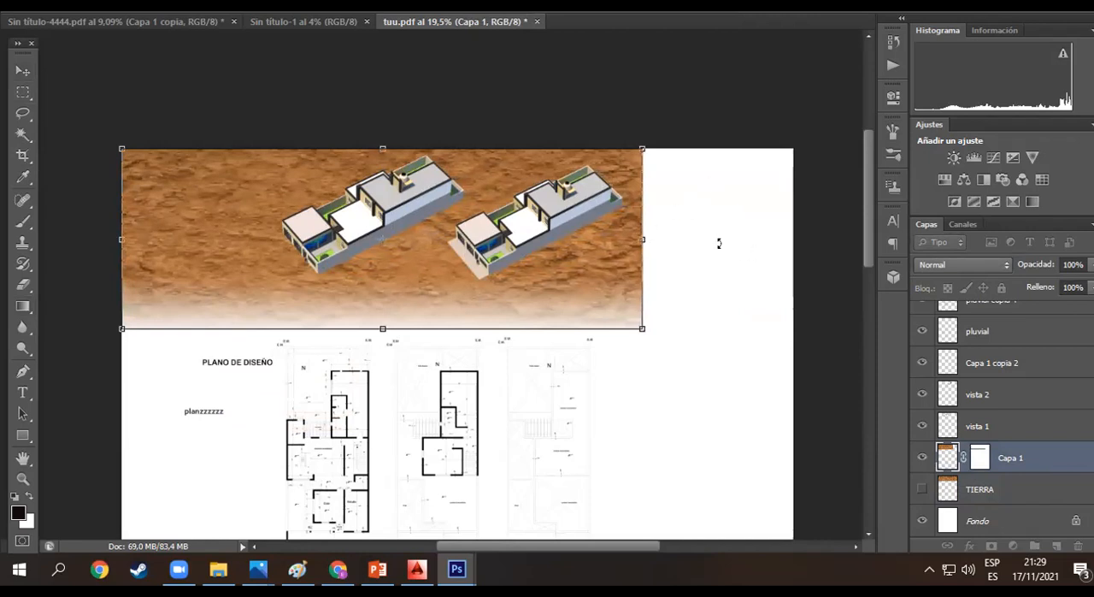
pyautogui.press('Return')
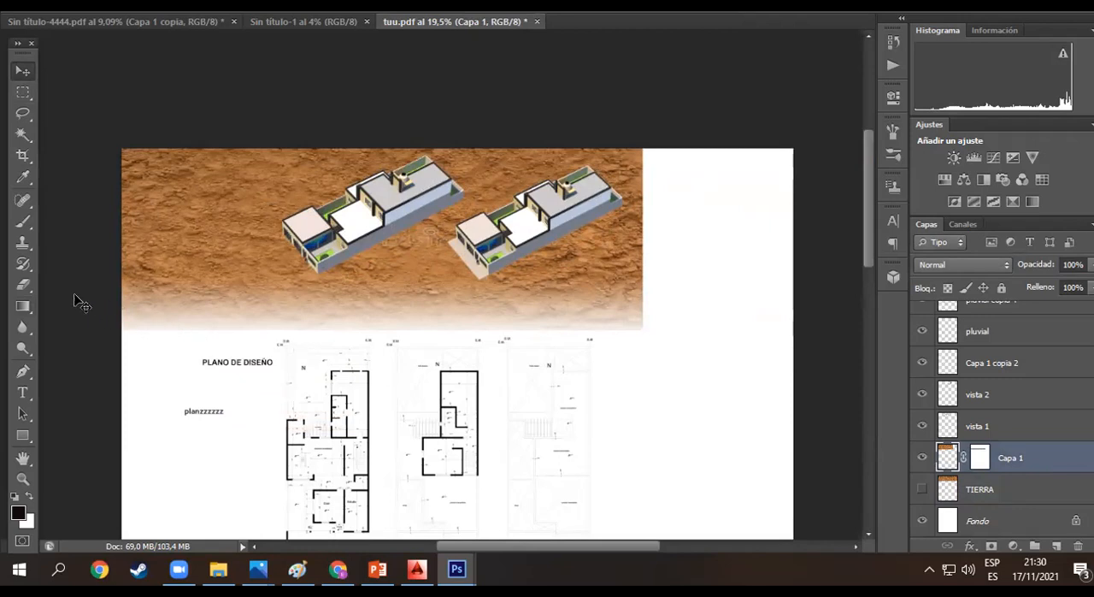
# - Set up the standard Eraser with a soft round brush, size 484 px and hardness 0%
pyautogui.click(32, 290)
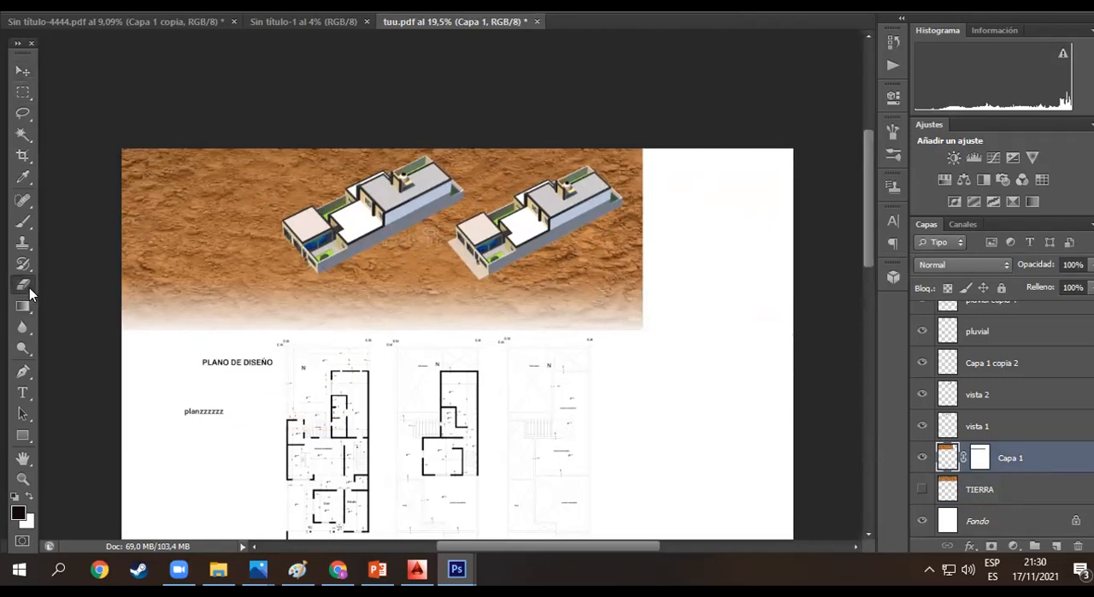
pyautogui.rightClick(28, 286)
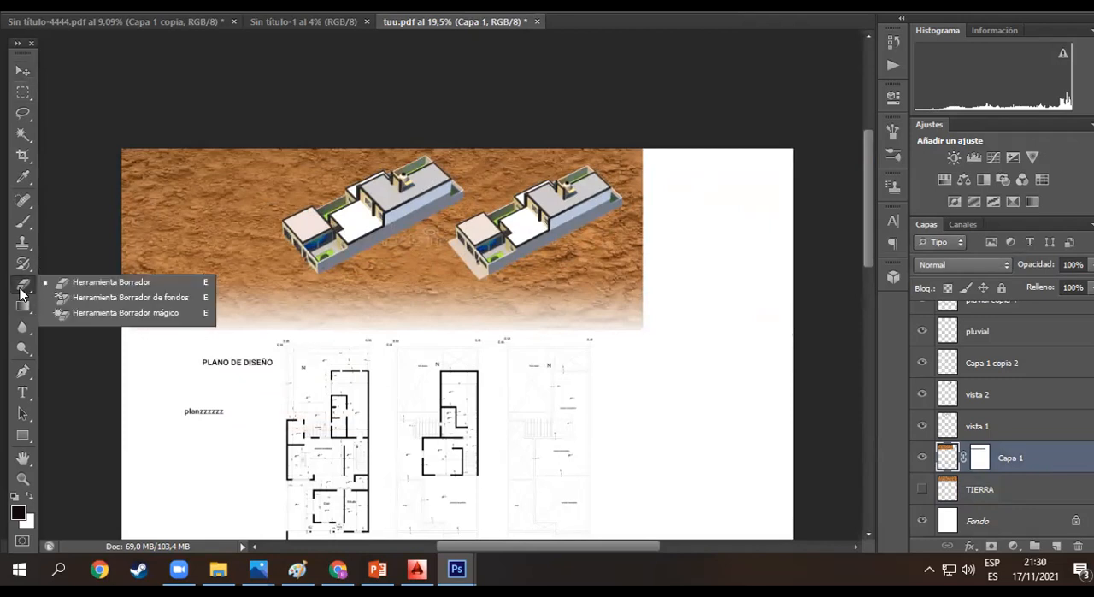
pyautogui.click(74, 281)
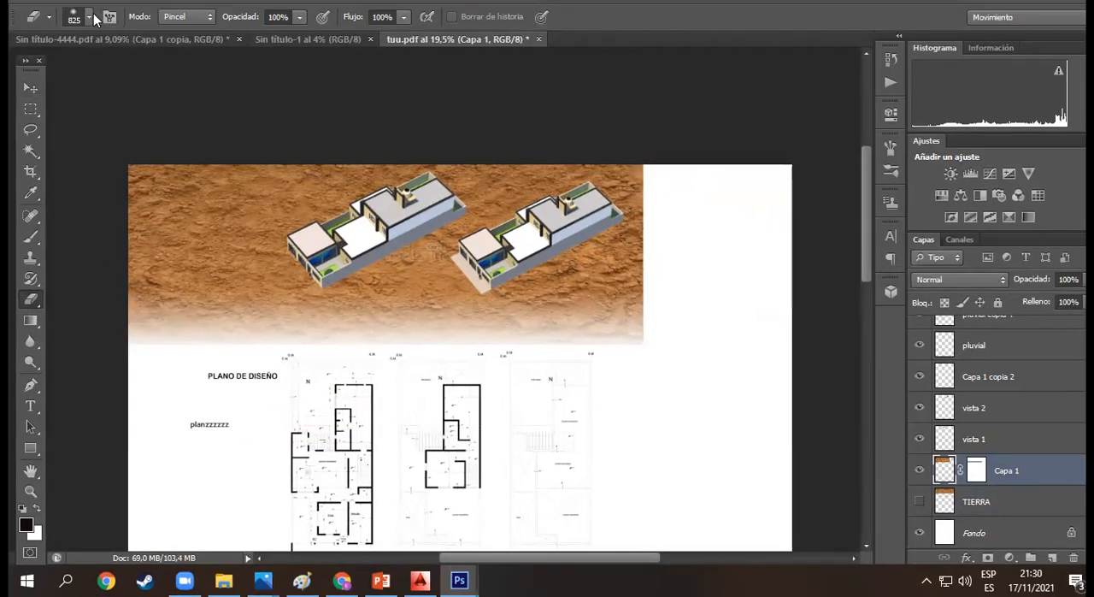
pyautogui.click(82, 1)
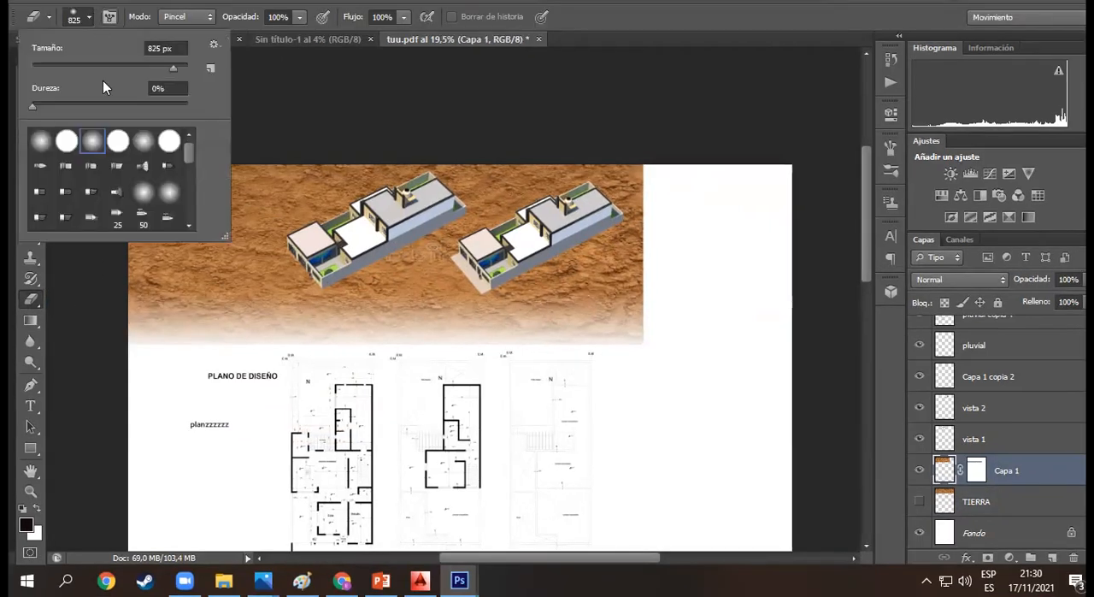
pyautogui.moveTo(42, 103); pyautogui.dragTo(31, 103)
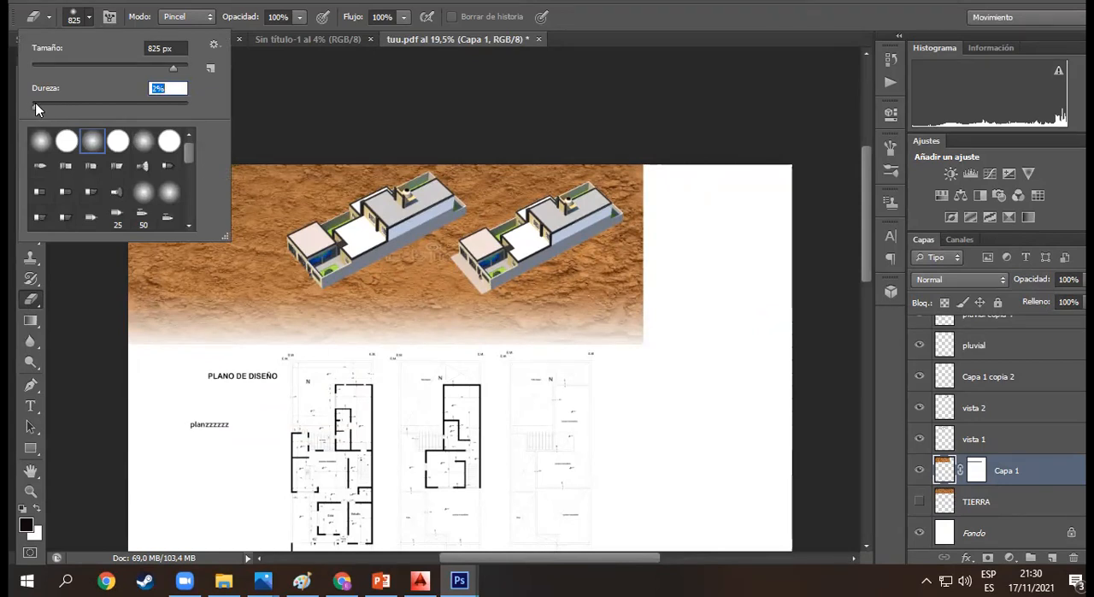
pyautogui.moveTo(173, 66); pyautogui.dragTo(170, 66)
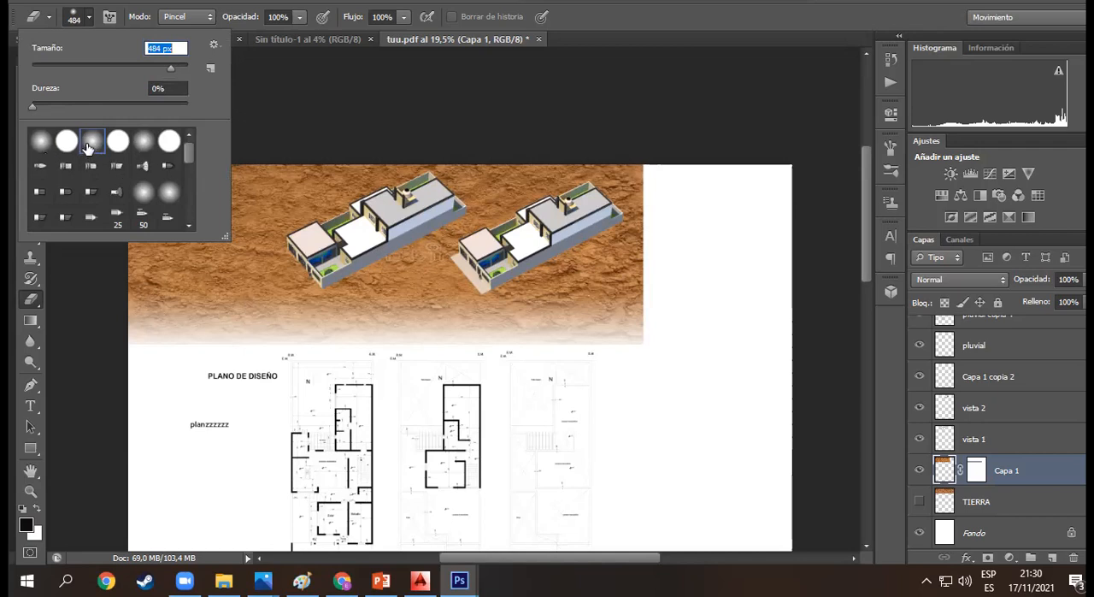
pyautogui.click(470, 125)
# - Try erasing along the right and lower edges of the Capa 1 texture, and undo the strokes
pyautogui.moveTo(683, 313)
pyautogui.mouseDown()
pyautogui.moveTo(654, 276)
pyautogui.moveTo(653, 162)
pyautogui.moveTo(657, 349)
pyautogui.moveTo(662, 231)
pyautogui.moveTo(639, 345)
pyautogui.moveTo(125, 366)
pyautogui.mouseUp()
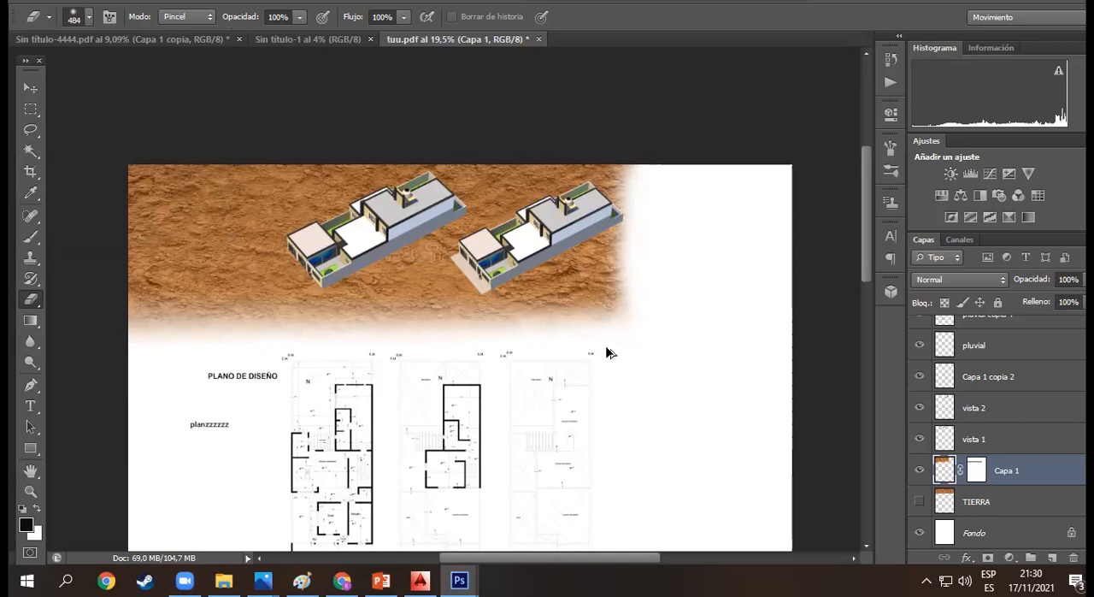
pyautogui.hotkey('ctrl', 'alt', 'z')
pyautogui.hotkey('ctrl', 'alt', 'z')
pyautogui.hotkey('ctrl', 'alt', 'z')
pyautogui.hotkey('ctrl', 'alt', 'z')
pyautogui.hotkey('ctrl', 'alt', 'z')
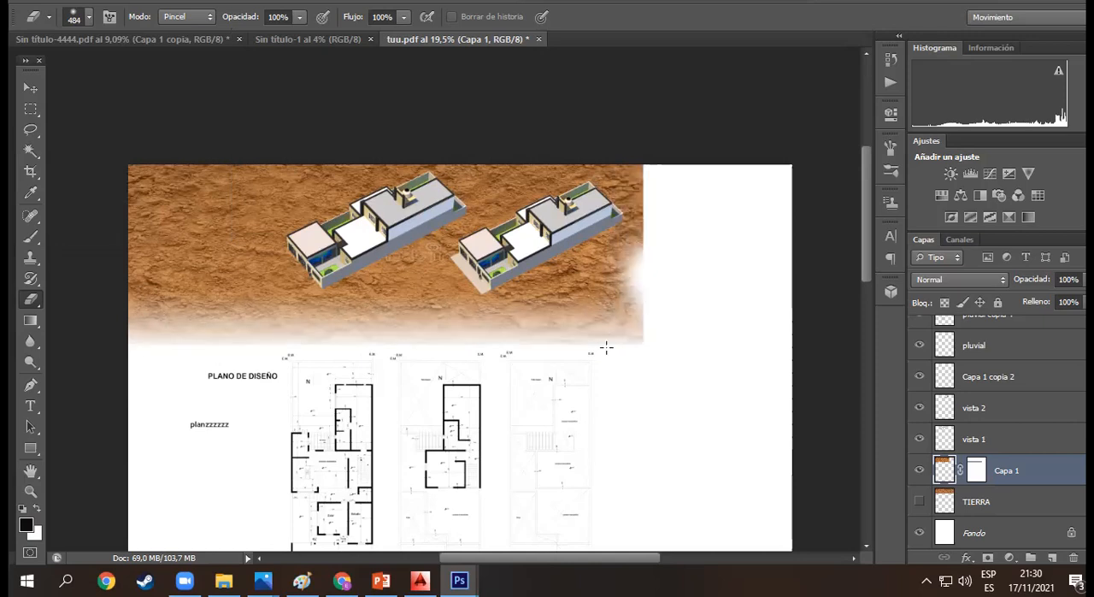
pyautogui.hotkey('ctrl', 'alt', 'z')
pyautogui.hotkey('ctrl', 'alt', 'z')
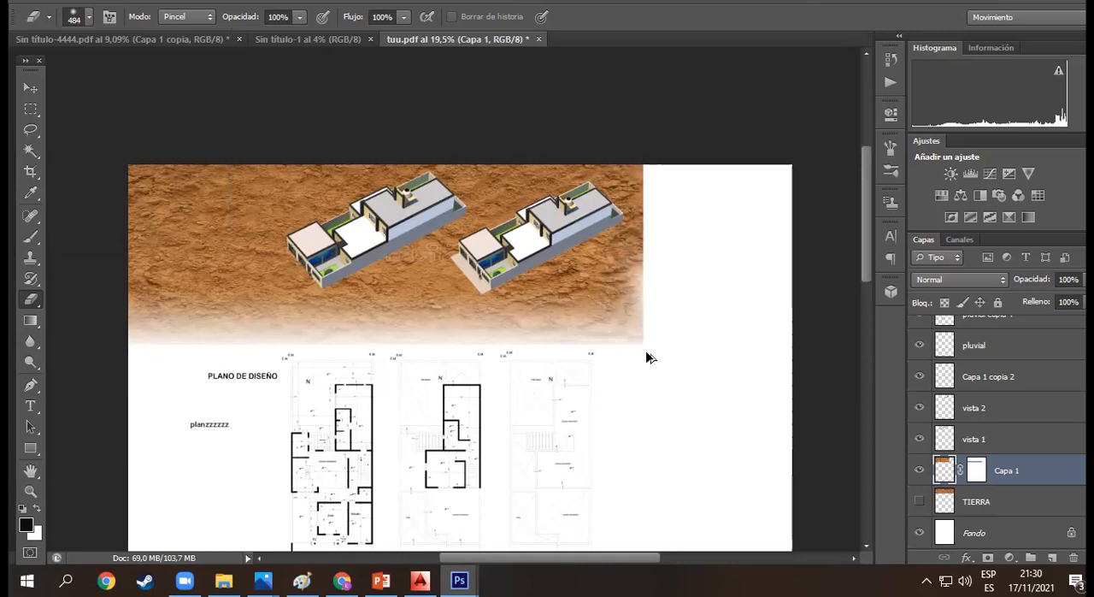
# - Softly erase the texture's right edge in a straight stroke from its lower corner to the sheet's upper edge
pyautogui.click(648, 343)
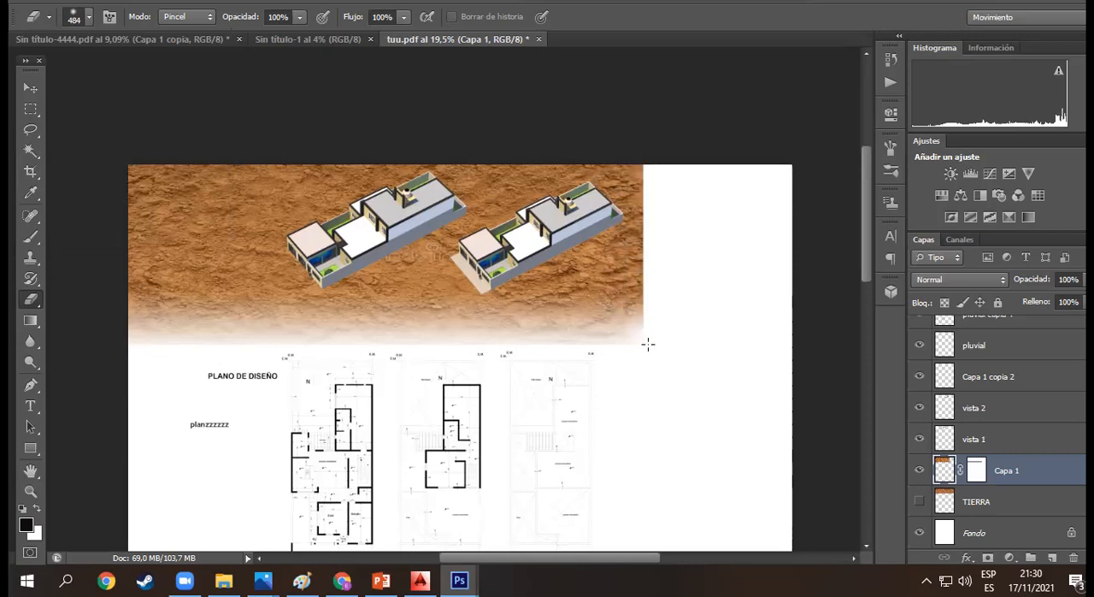
pyautogui.keyDown('shift'); pyautogui.click(646, 168); pyautogui.keyUp('shift')
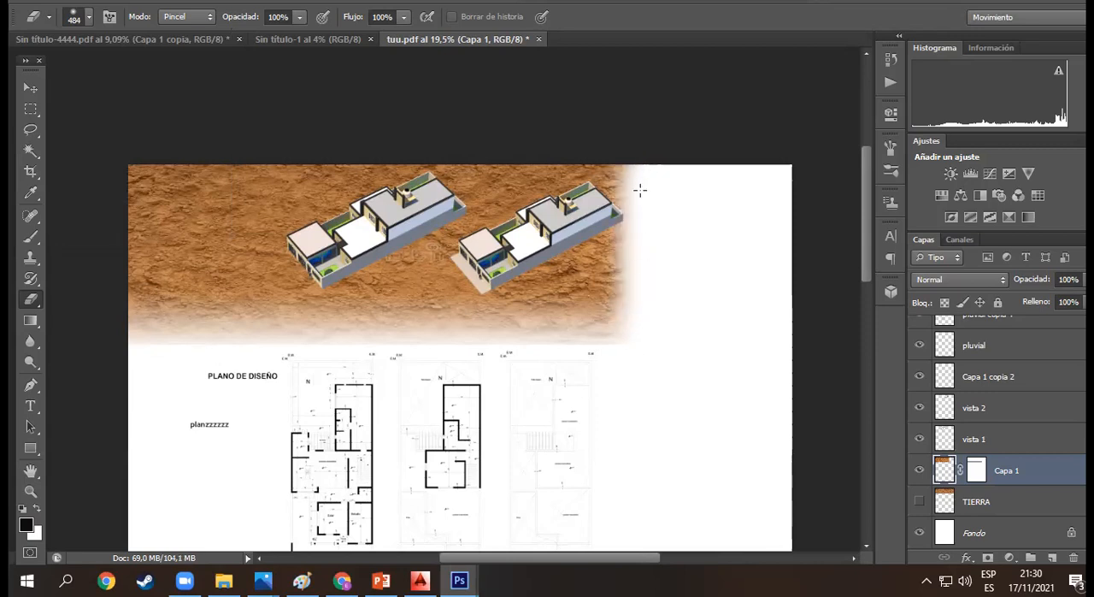
# - Try a straight eraser stroke across the middle of the texture behind the renders, and undo it
pyautogui.click(583, 273)
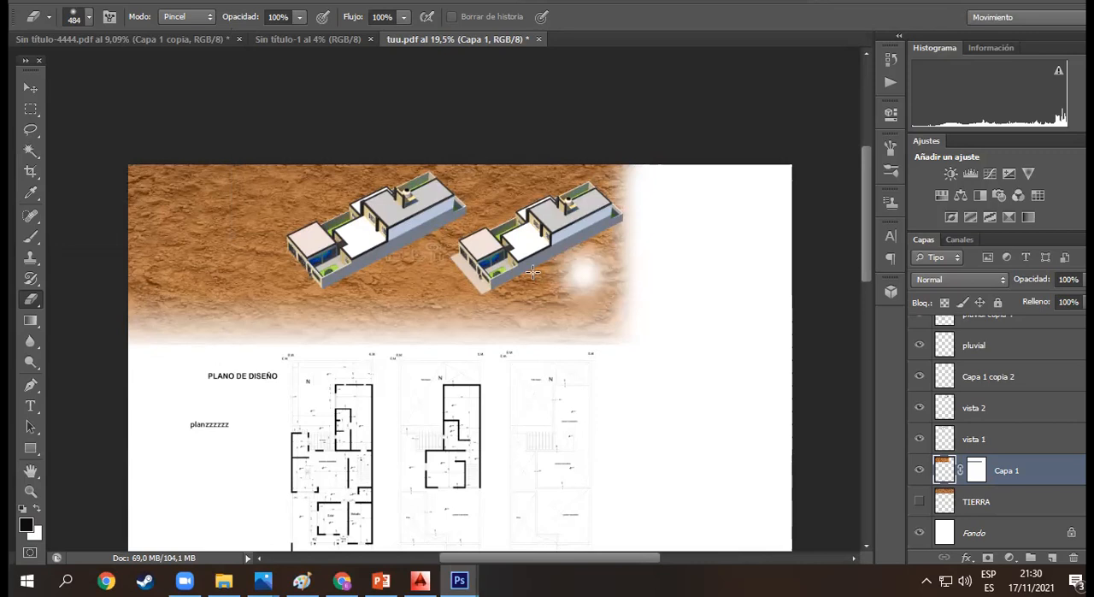
pyautogui.keyDown('shift'); pyautogui.click(164, 246); pyautogui.keyUp('shift')
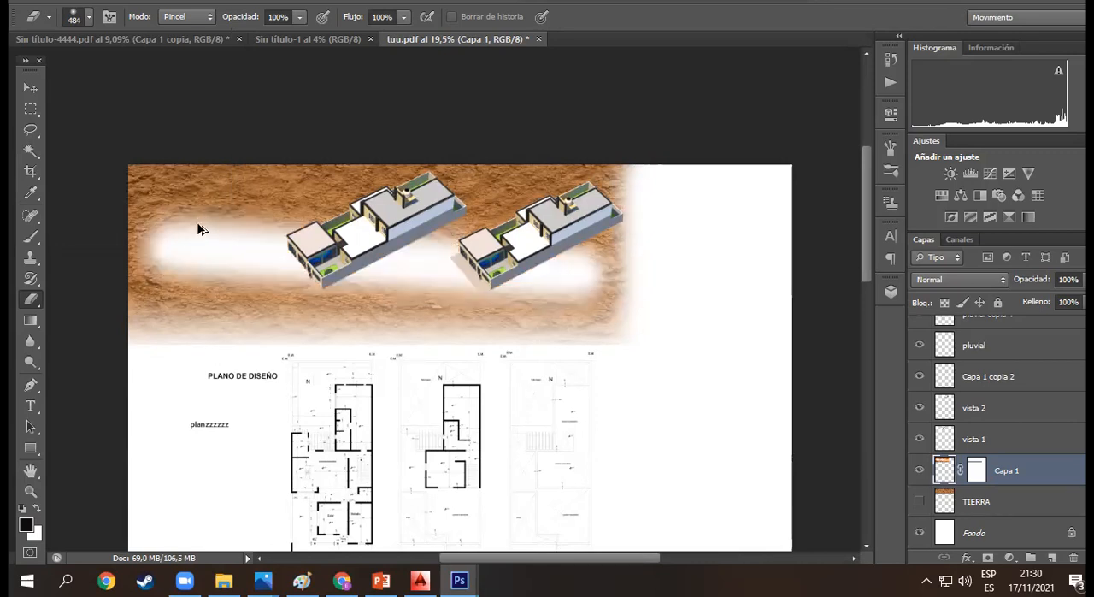
pyautogui.hotkey('ctrl', 'alt', 'z')
pyautogui.hotkey('ctrl', 'alt', 'z')
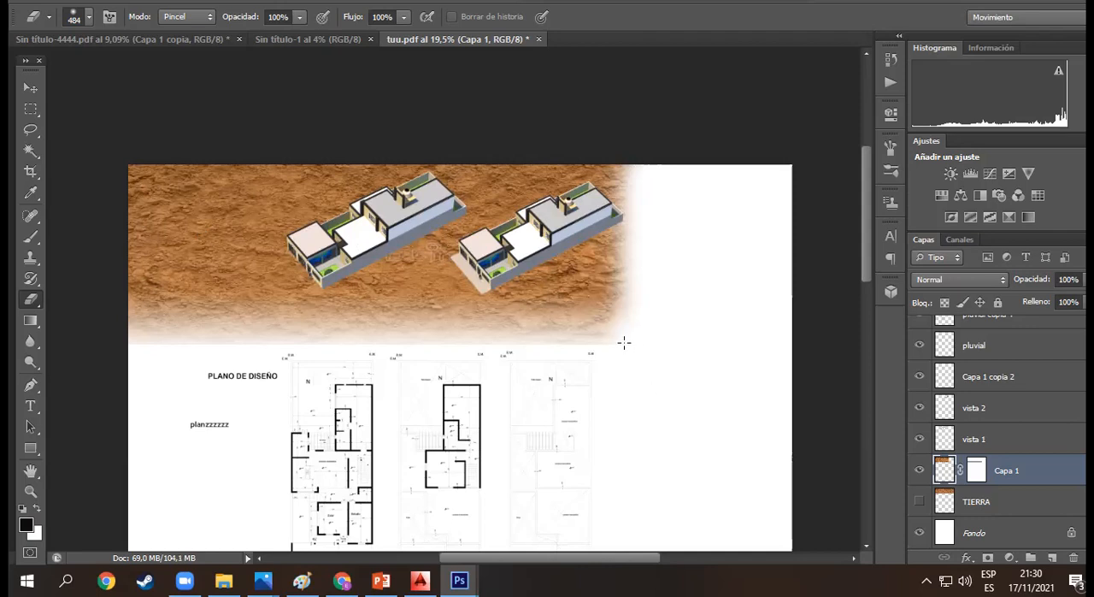
# - Softly erase the texture's lower edge in a straight stroke across its full width, and select the vista 1 layer
pyautogui.keyDown('shift'); pyautogui.click(133, 334); pyautogui.keyUp('shift')
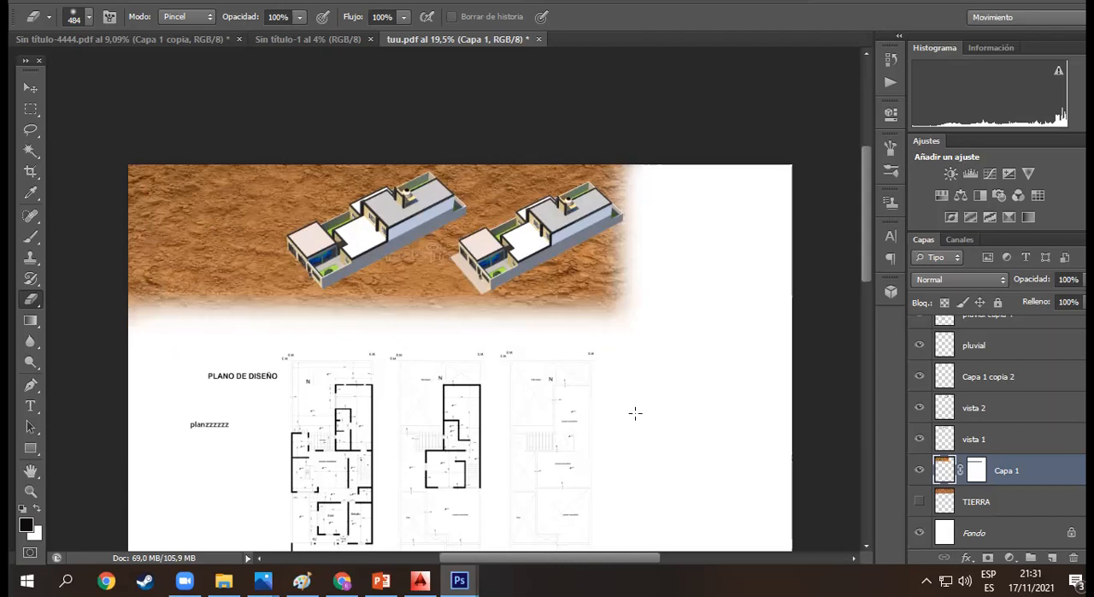
pyautogui.click(1034, 443)
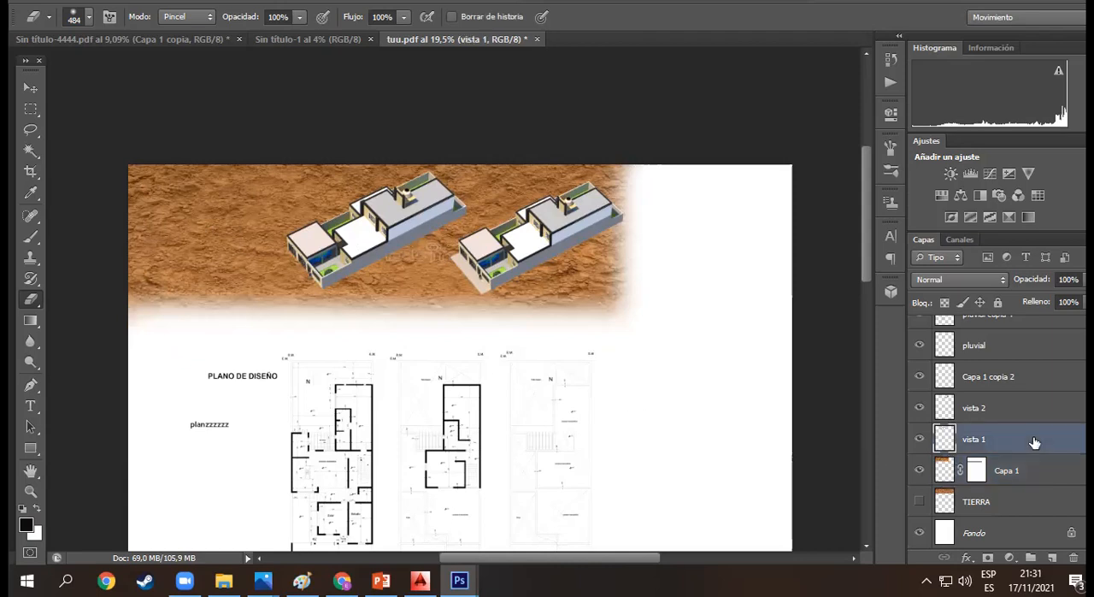